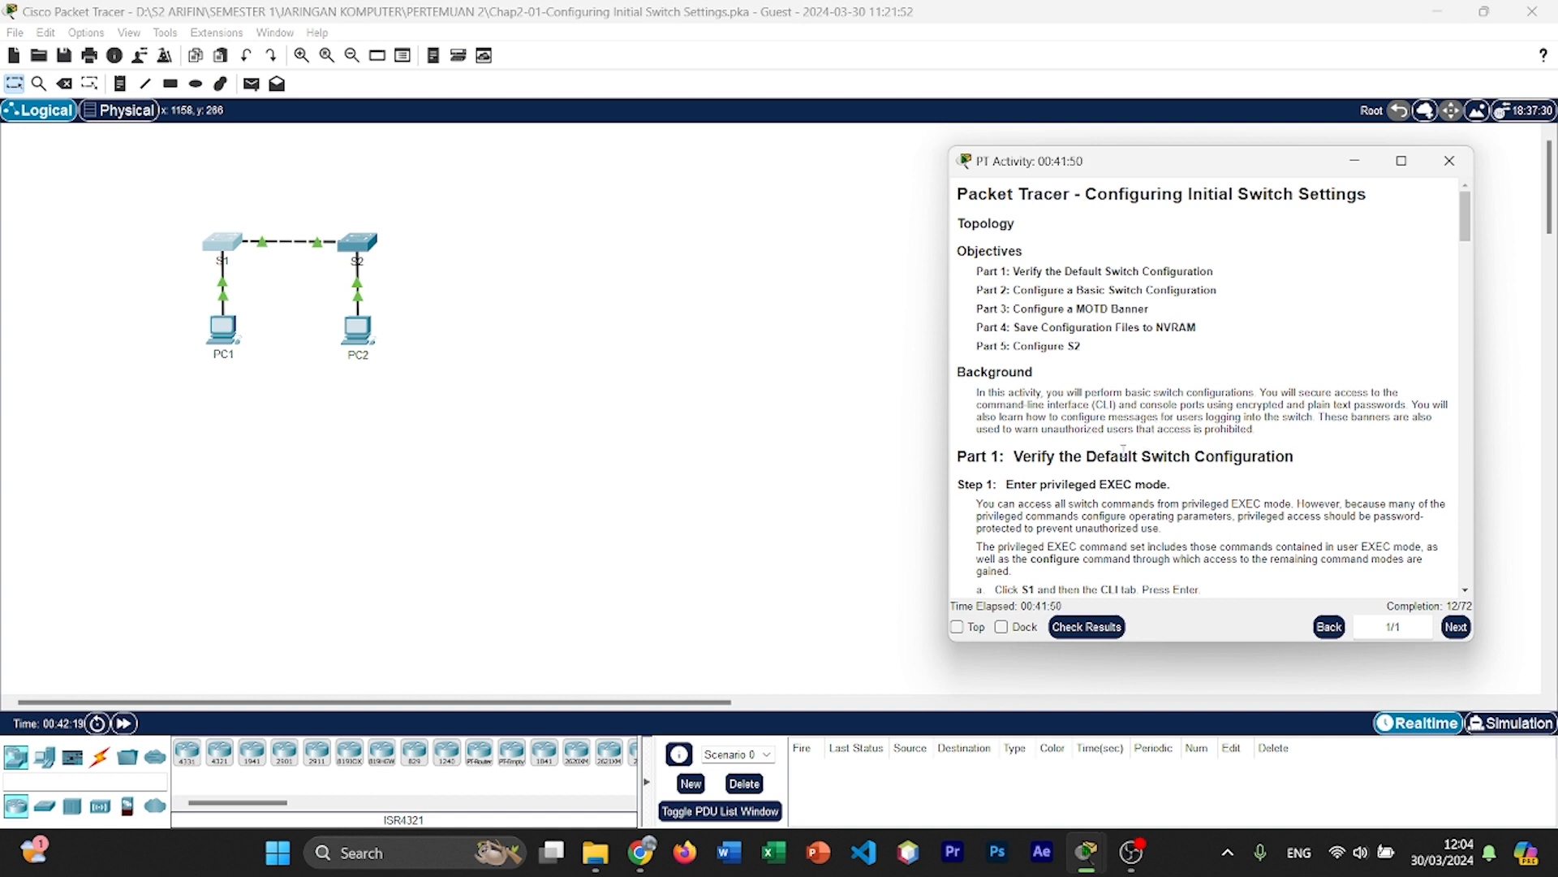
Step: Open switch S1's command line and arrange its window beside the activity instructions
{"action": "scroll", "coordinate": [1125, 449], "scroll_direction": "down", "scroll_amount": 1}
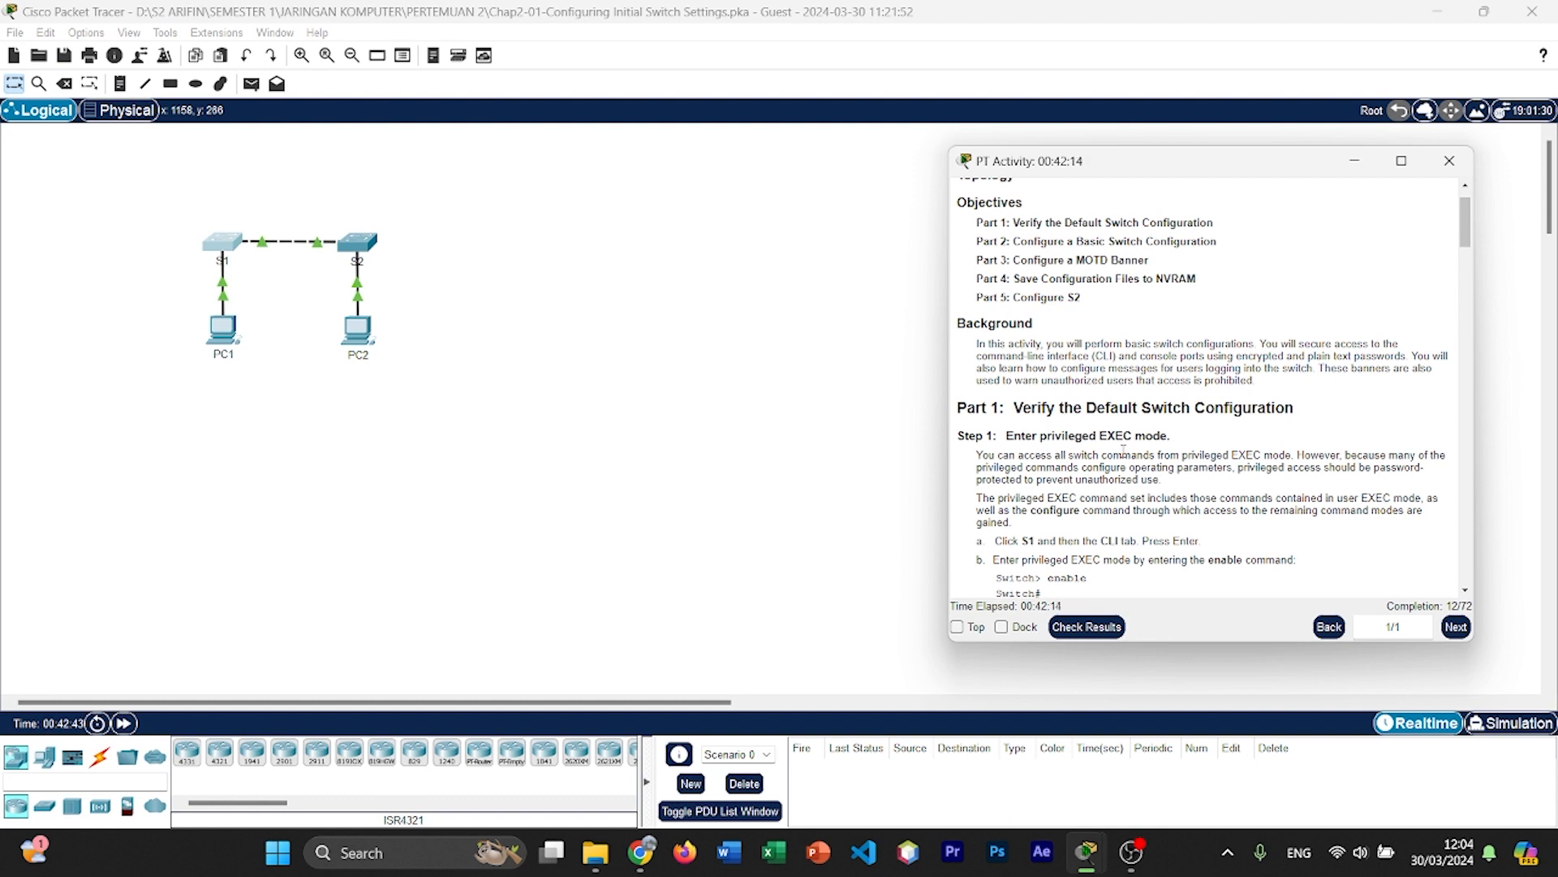
{"action": "scroll", "coordinate": [1124, 449], "scroll_direction": "down", "scroll_amount": 1}
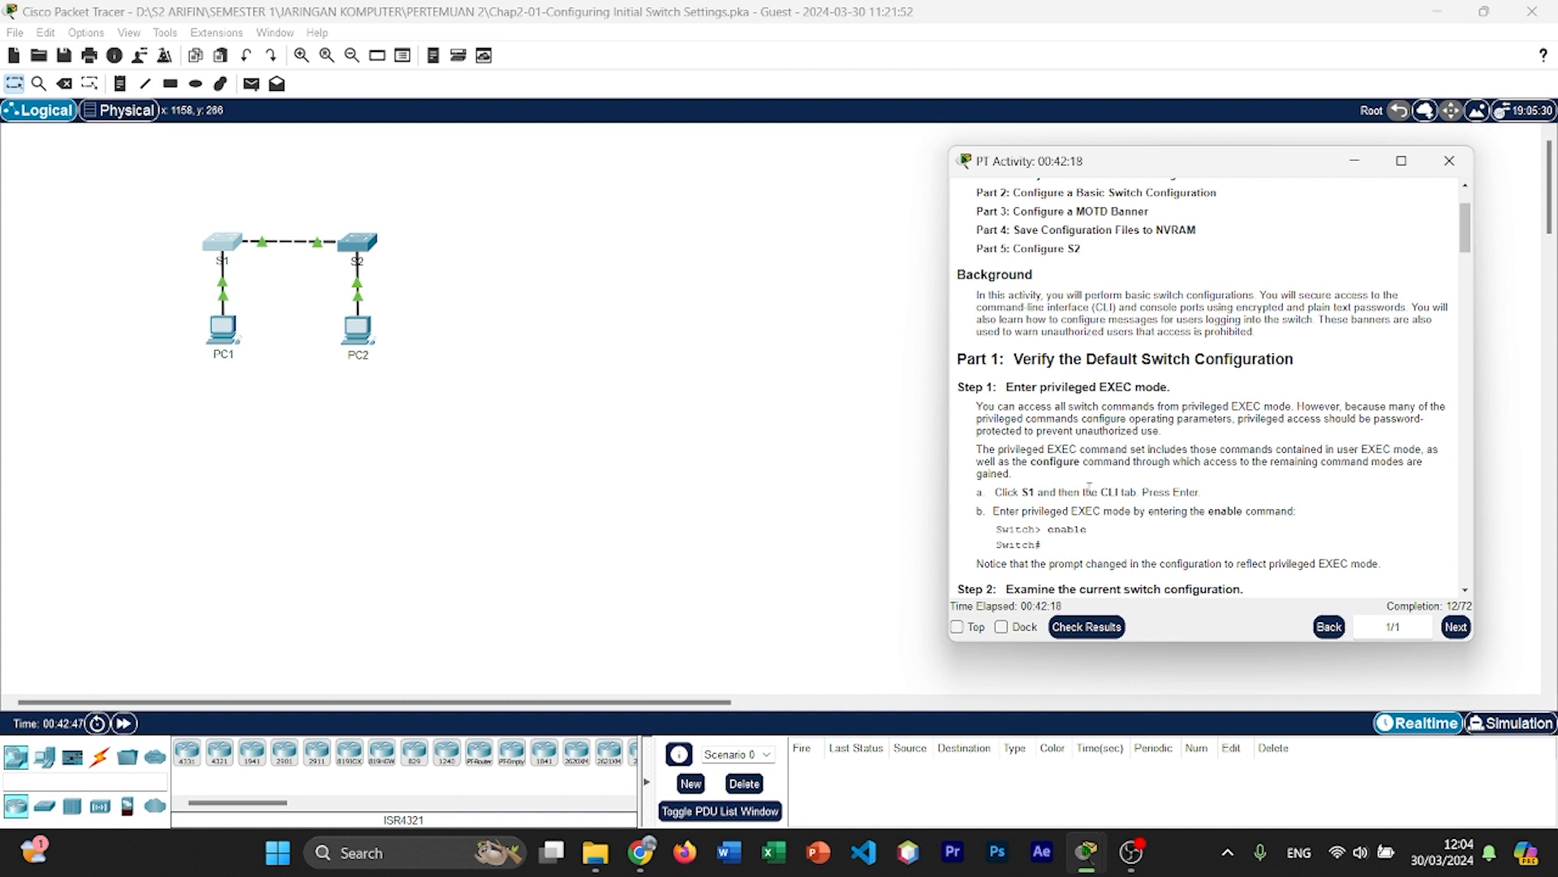
{"action": "left_click", "coordinate": [235, 245]}
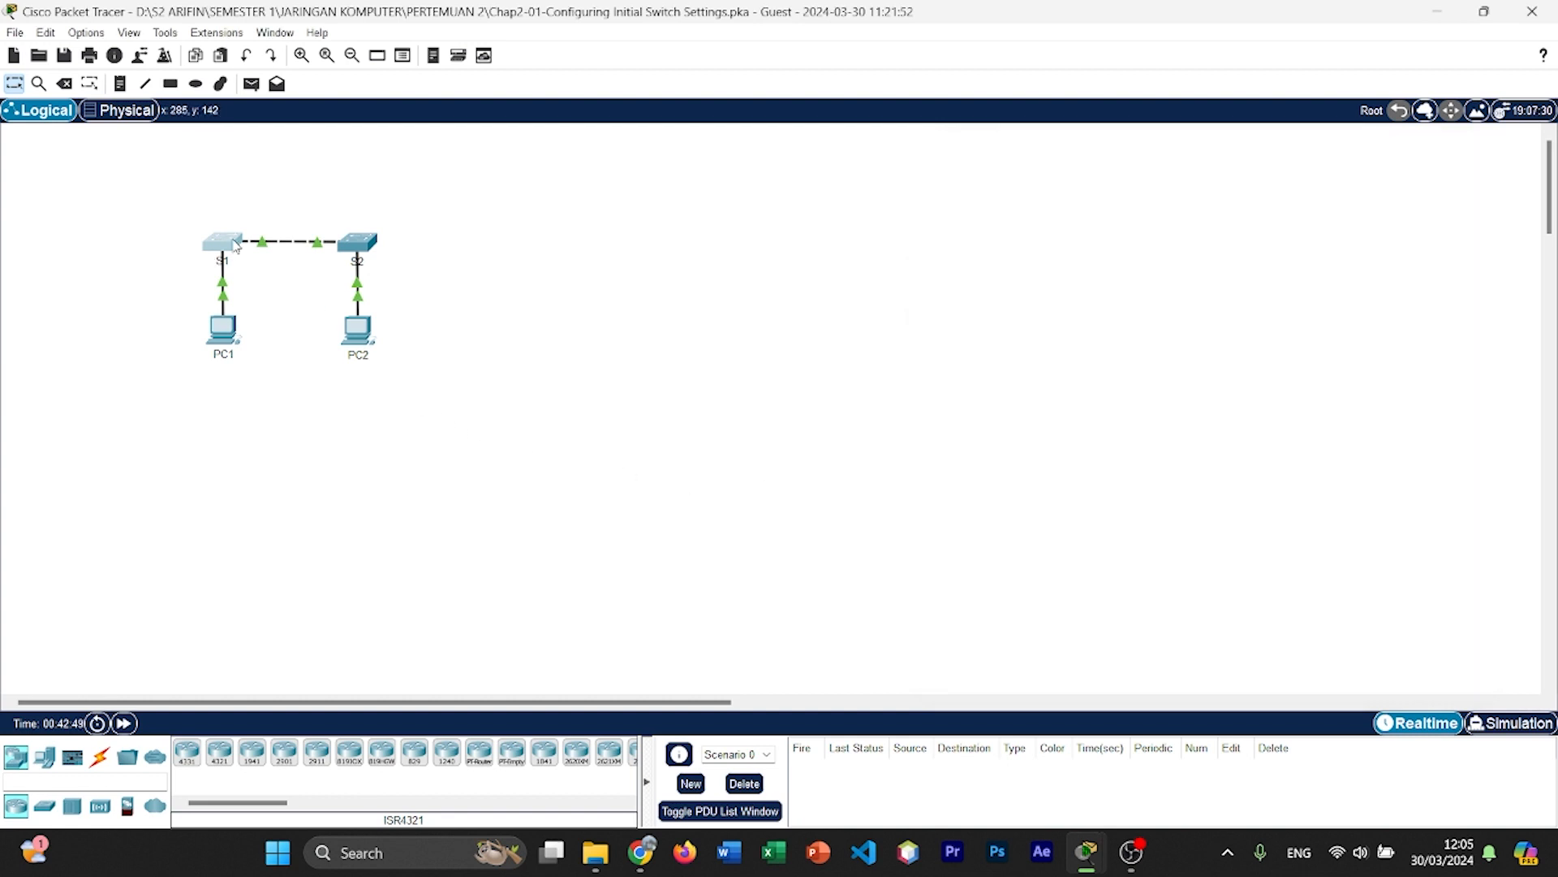
{"action": "left_click", "coordinate": [234, 244]}
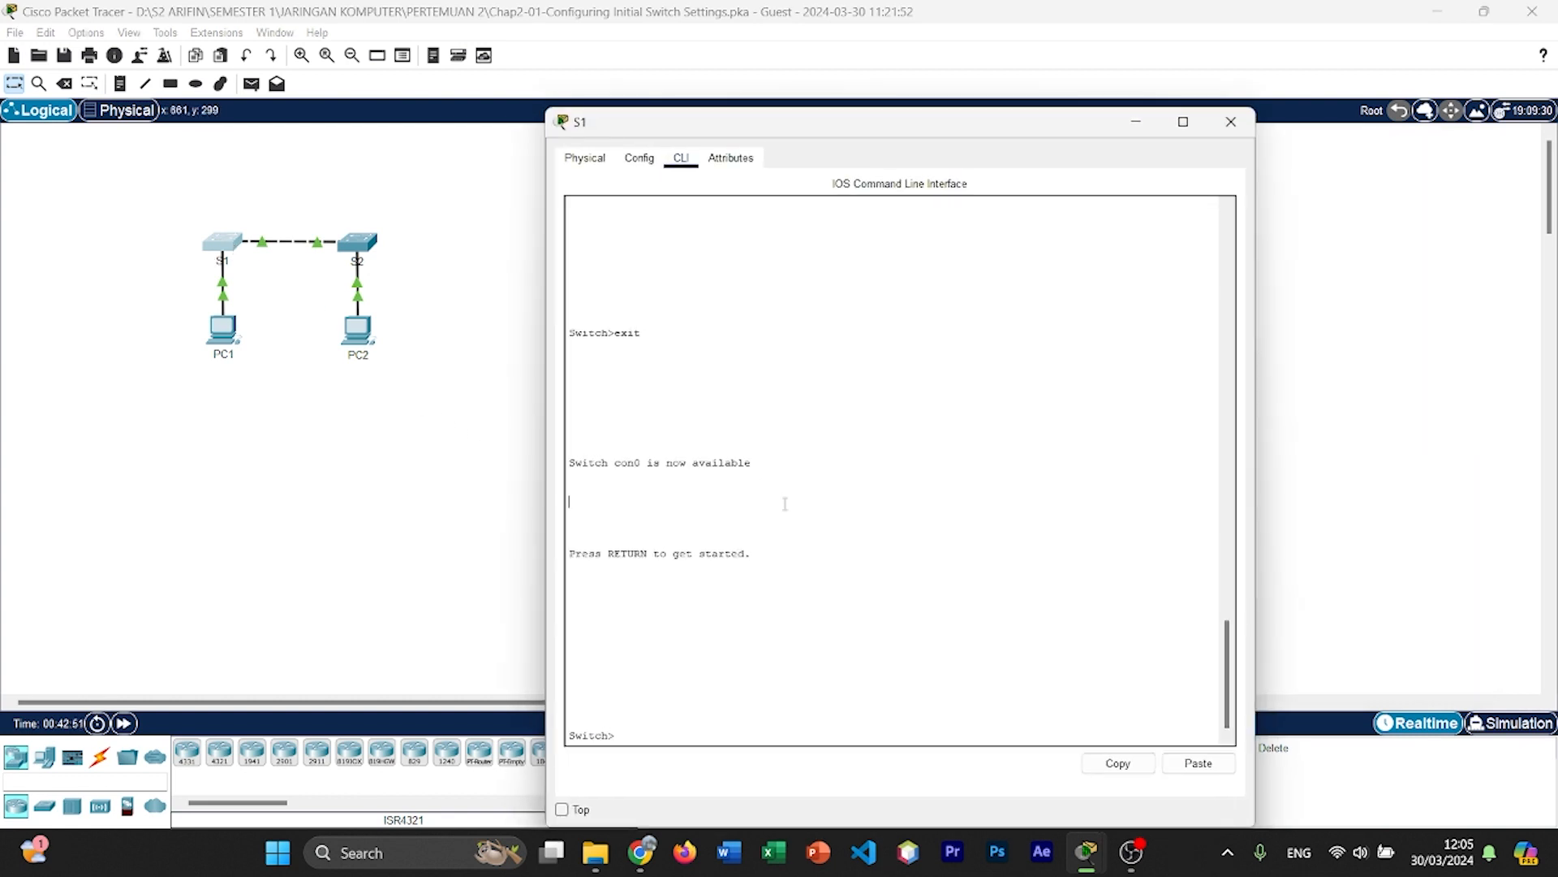
{"action": "left_click_drag", "start_coordinate": [994, 130], "coordinate": [603, 111]}
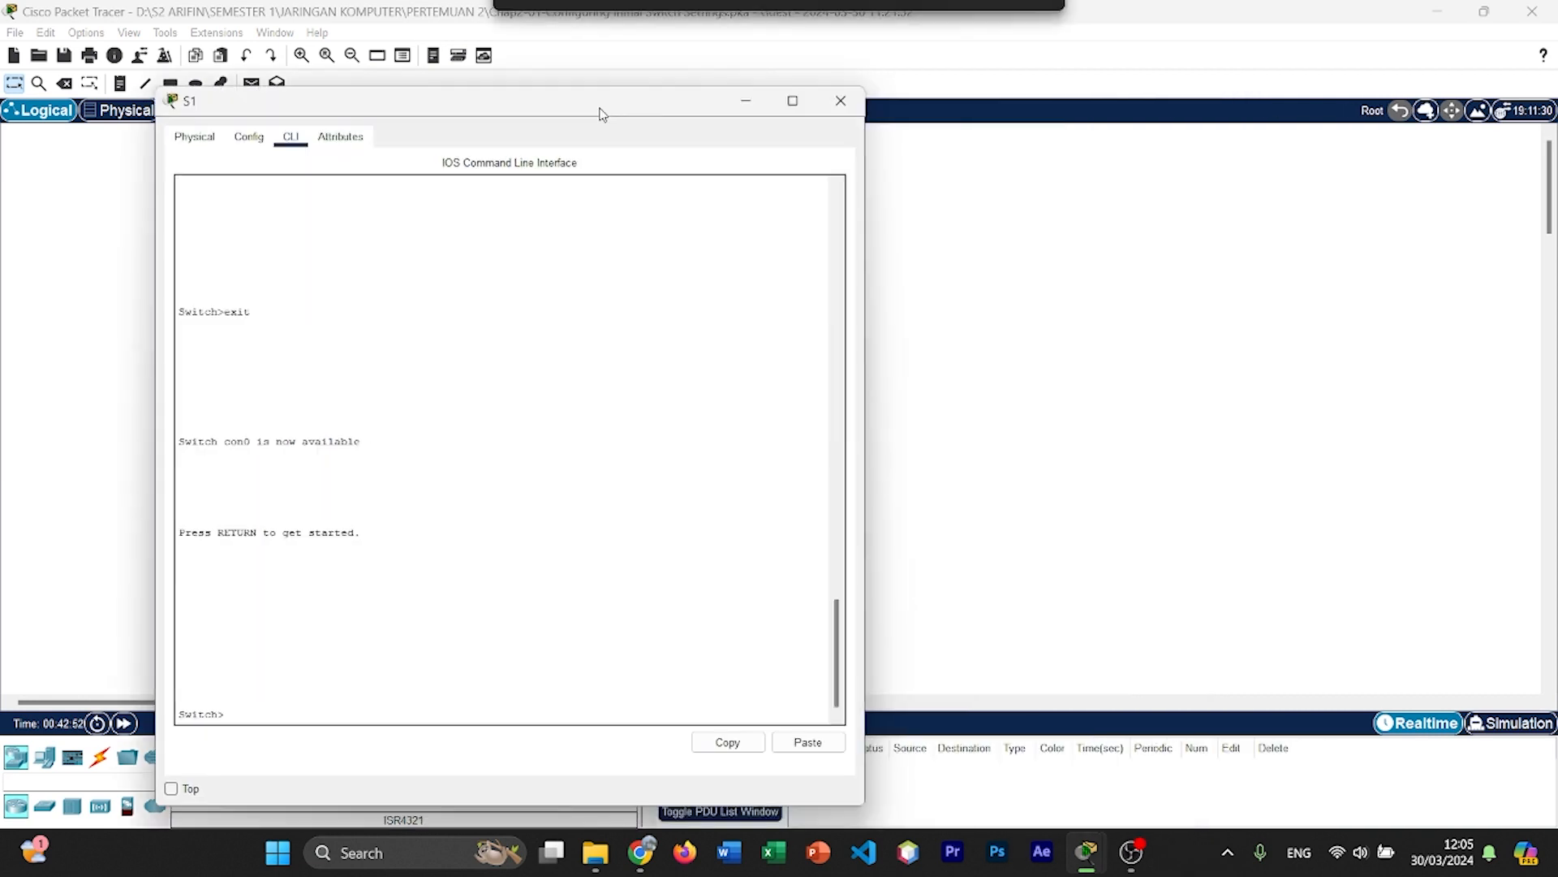
{"action": "mouse_move", "coordinate": [1086, 852]}
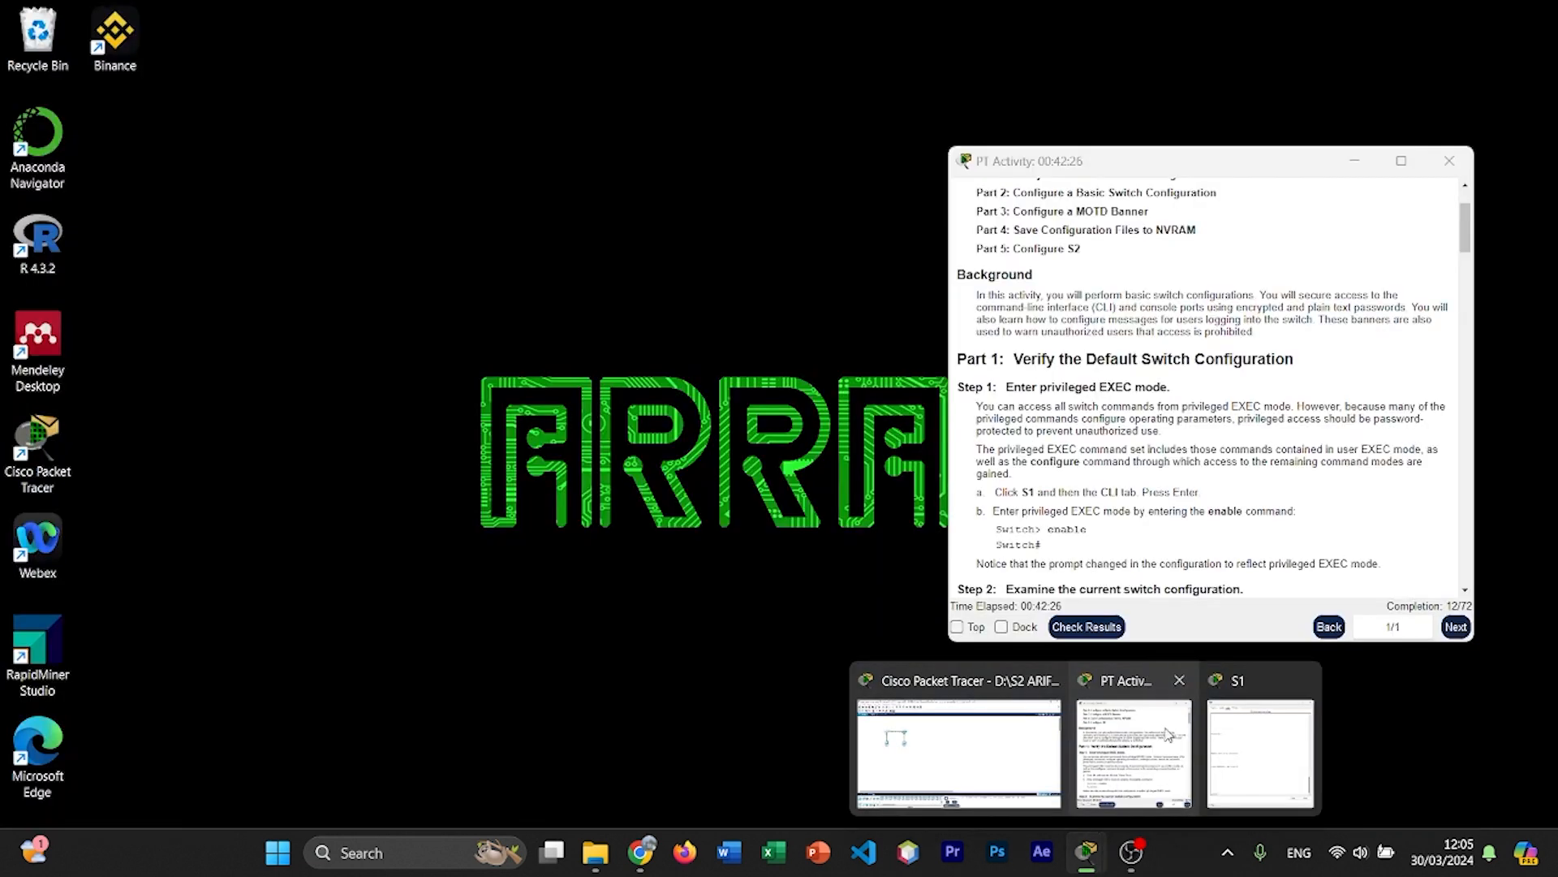
{"action": "left_click", "coordinate": [1128, 759]}
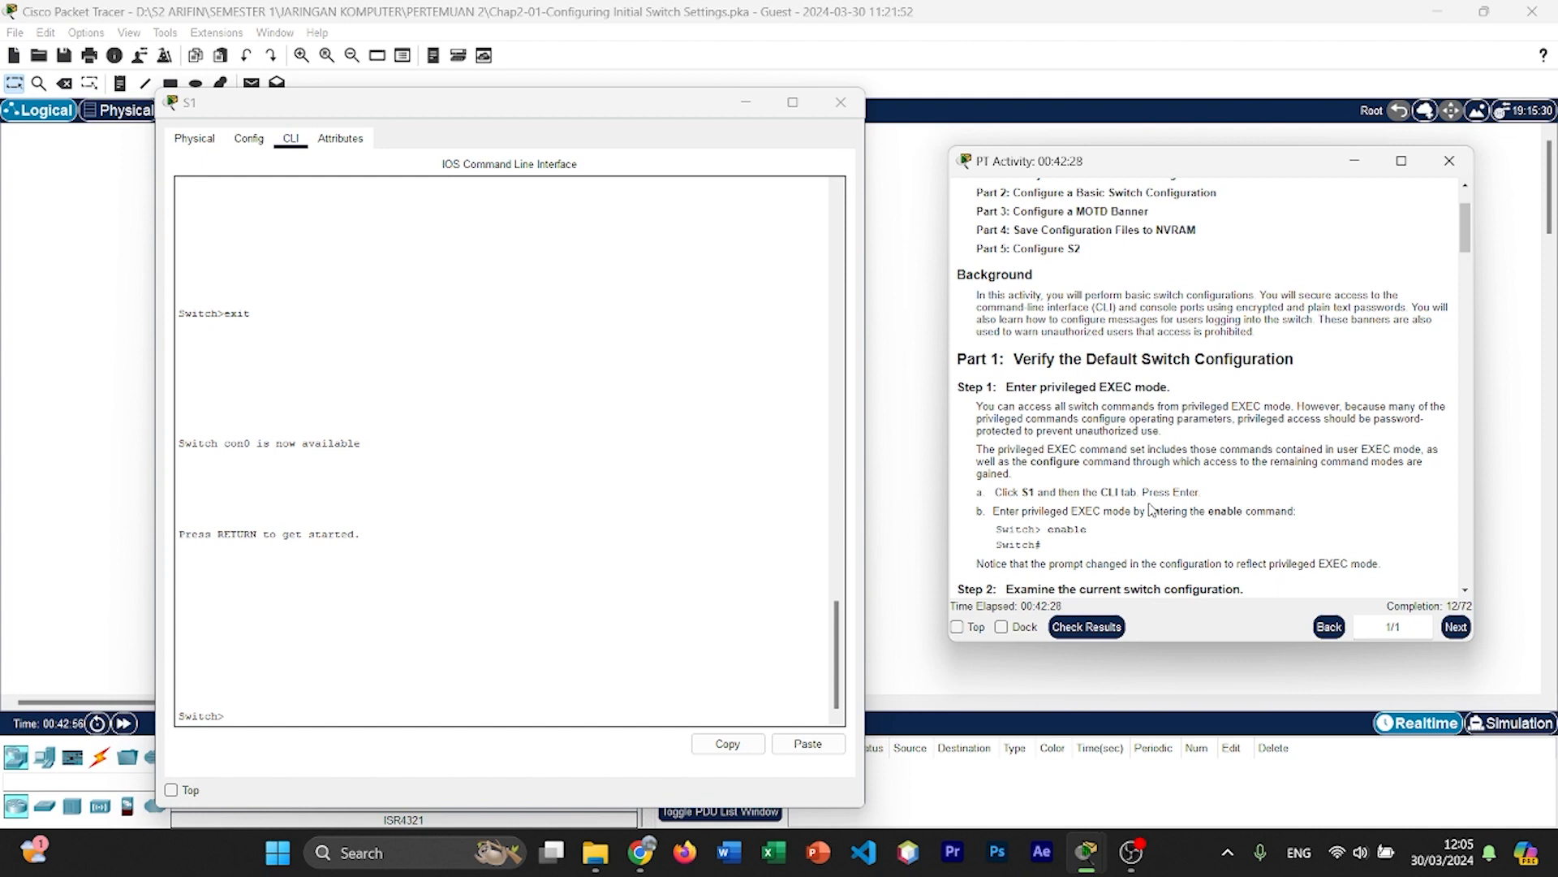
Step: Enter privileged EXEC mode on S1 with the enable command
{"action": "left_click", "coordinate": [467, 571]}
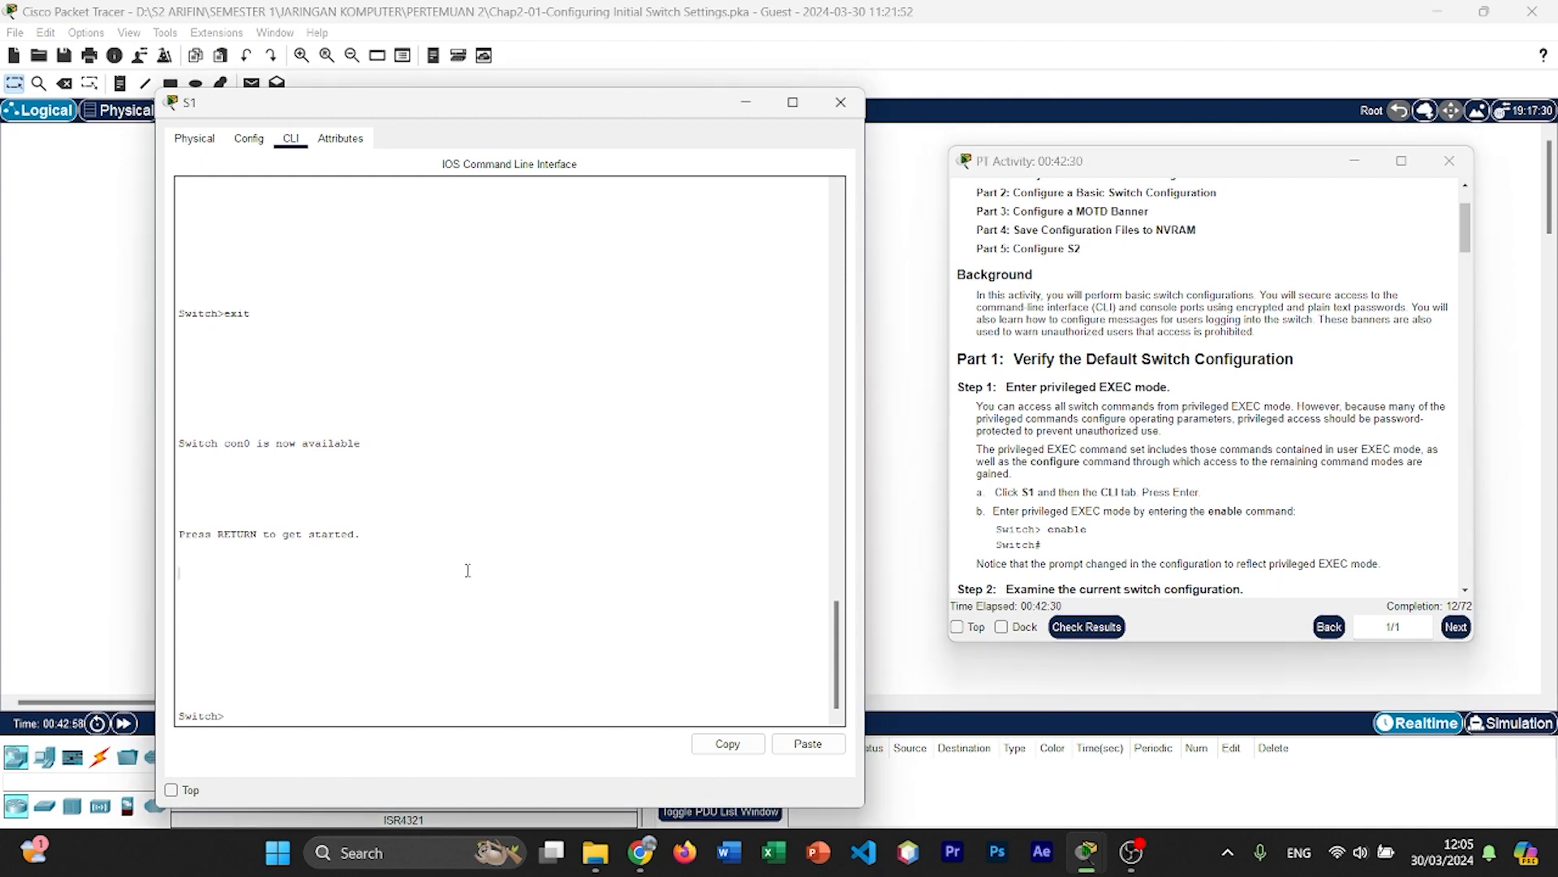
{"action": "type", "text": "enable"}
{"action": "key", "text": "Return"}
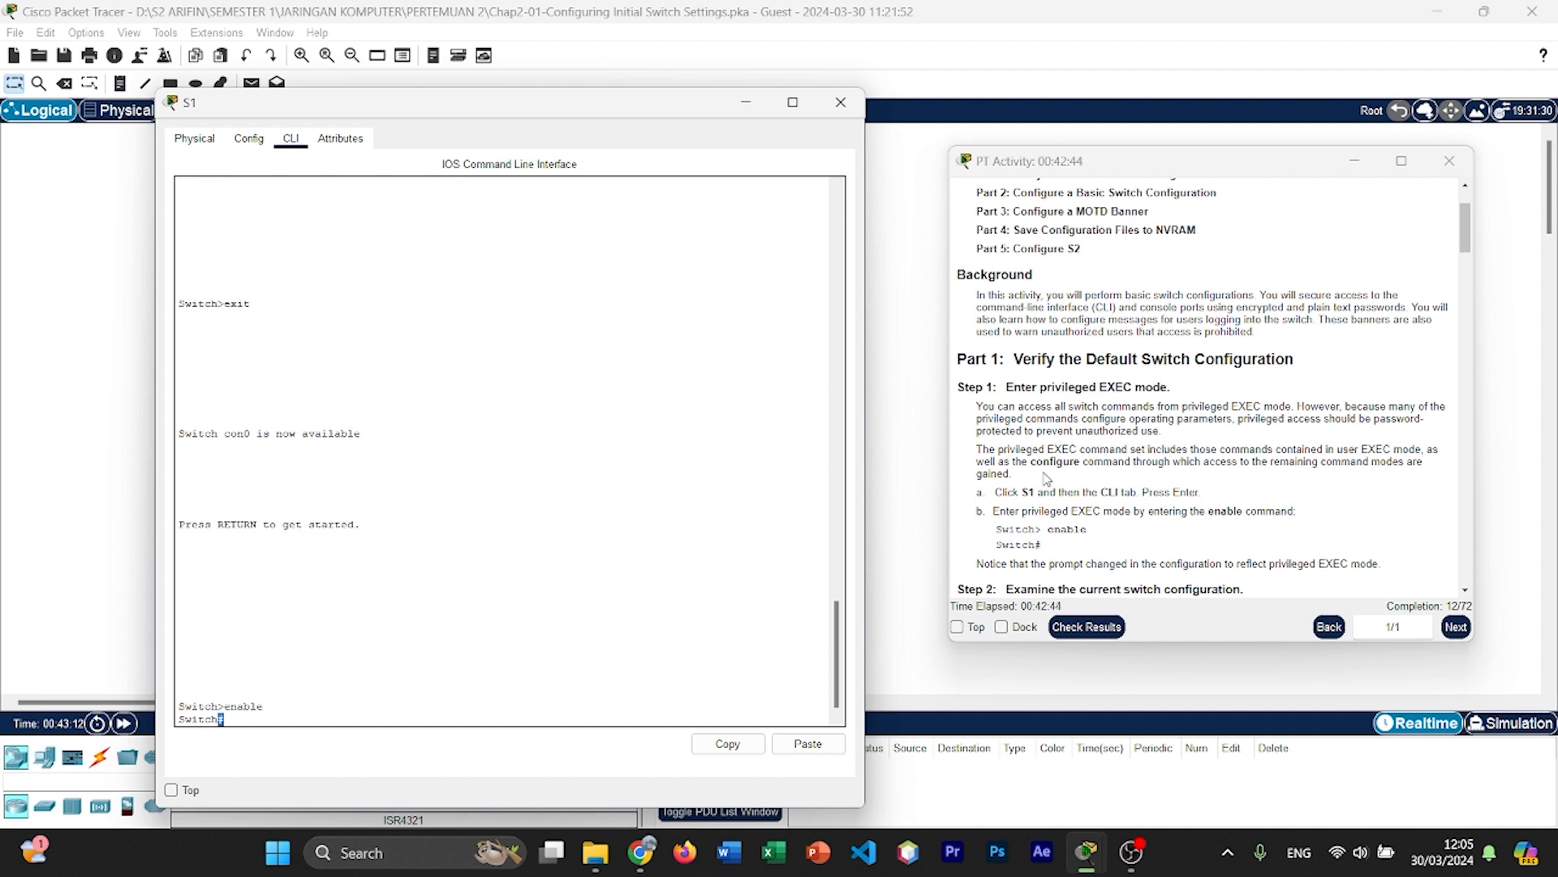
Step: Display S1's current configuration with the show running-config command
{"action": "scroll", "coordinate": [1052, 470], "scroll_direction": "down", "scroll_amount": 3}
{"action": "scroll", "coordinate": [1052, 470], "scroll_direction": "down", "scroll_amount": 1}
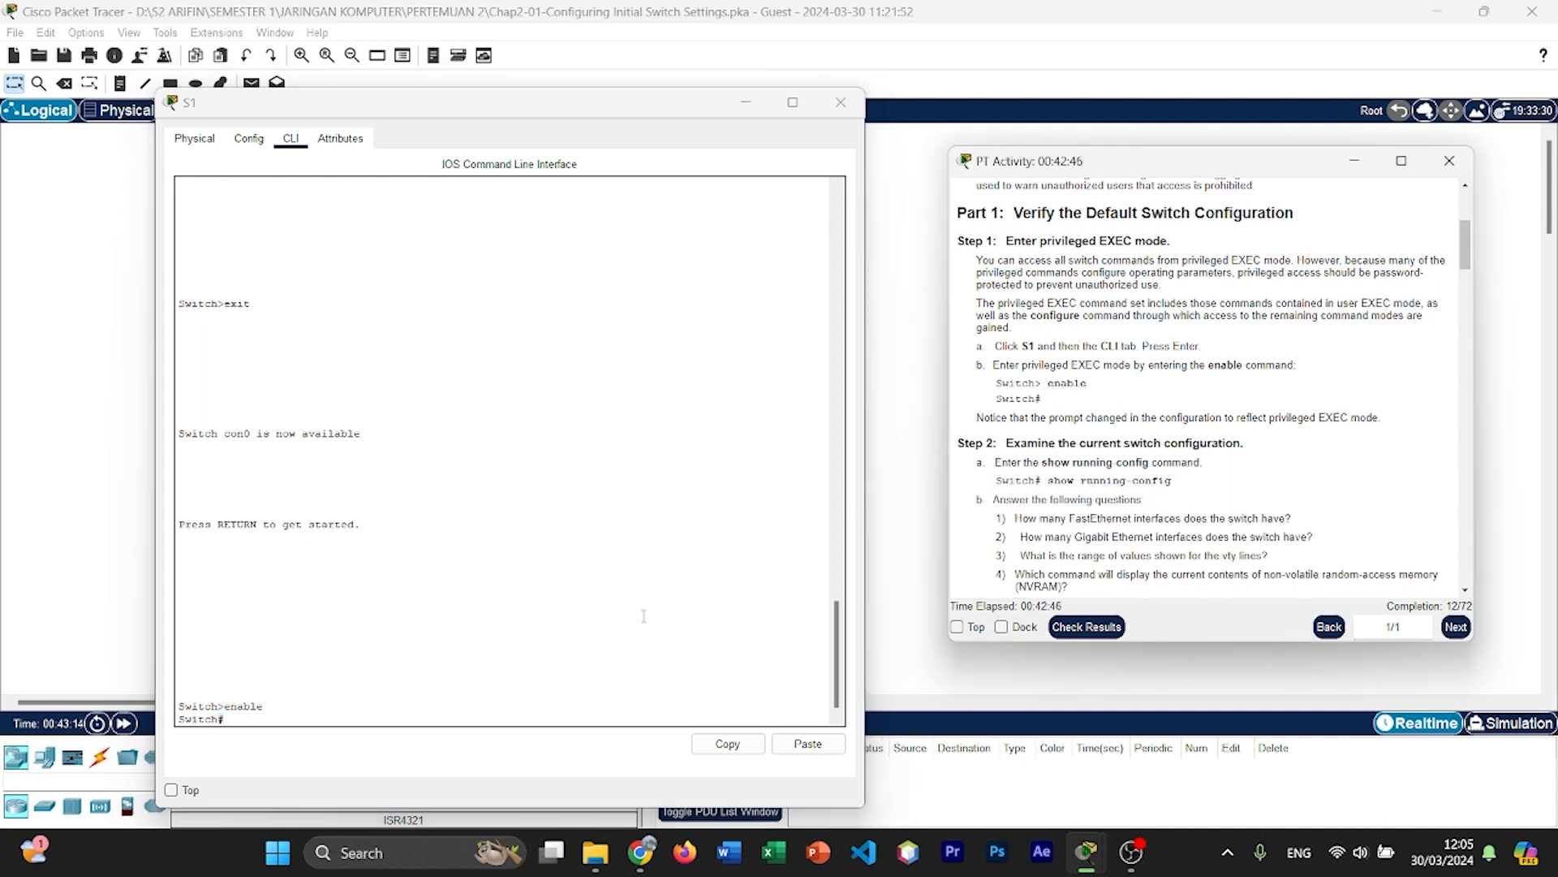
{"action": "scroll", "coordinate": [659, 632], "scroll_direction": "down", "scroll_amount": 1}
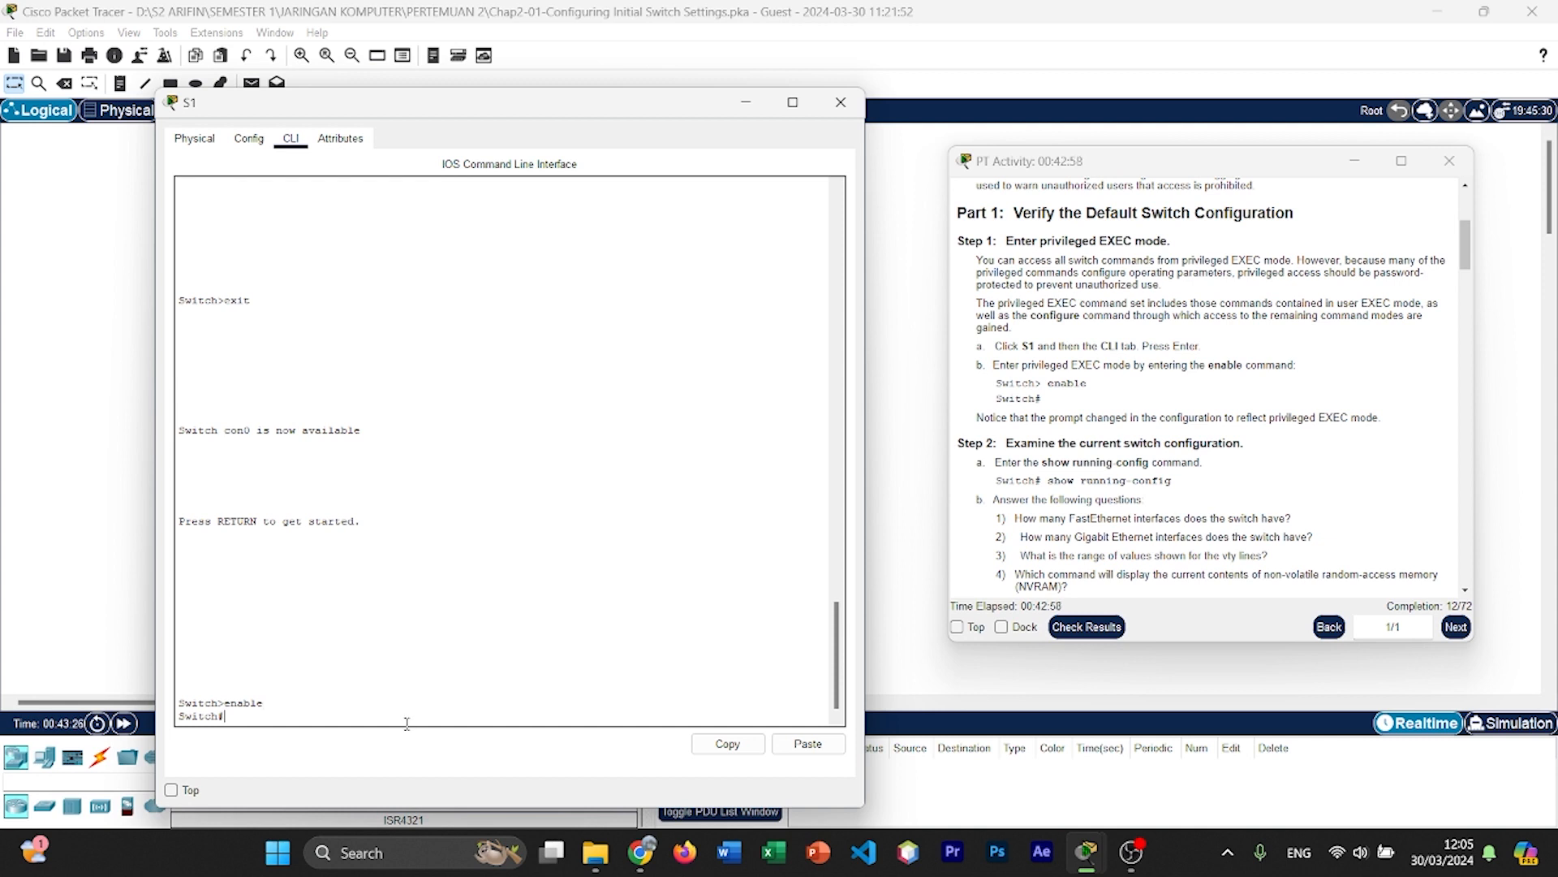
{"action": "type", "text": "show running-config"}
{"action": "key", "text": "Return"}
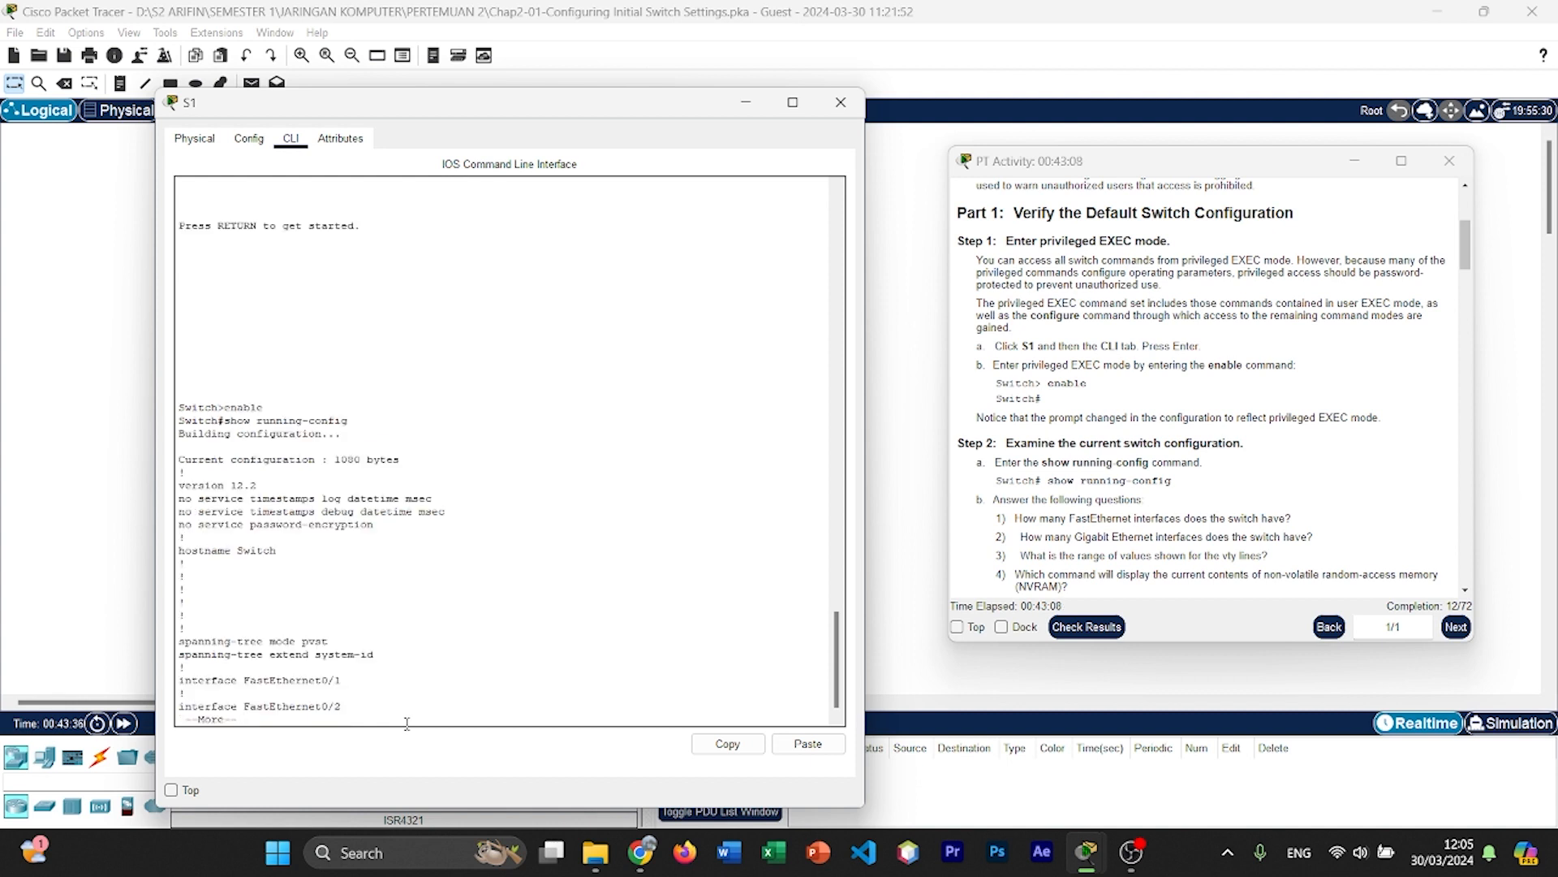
Step: Page through the running configuration to its end, examining the FastEthernet and Gigabit Ethernet interfaces and the vty line ranges
{"action": "key", "text": "Return"}
{"action": "key", "text": "Return"}
{"action": "key", "text": "Return"}
{"action": "key", "text": "Return"}
{"action": "key", "text": "Return"}
{"action": "key", "text": "Return"}
{"action": "key", "text": "Return"}
{"action": "key", "text": "Return"}
{"action": "key", "text": "Return"}
{"action": "key", "text": "Return"}
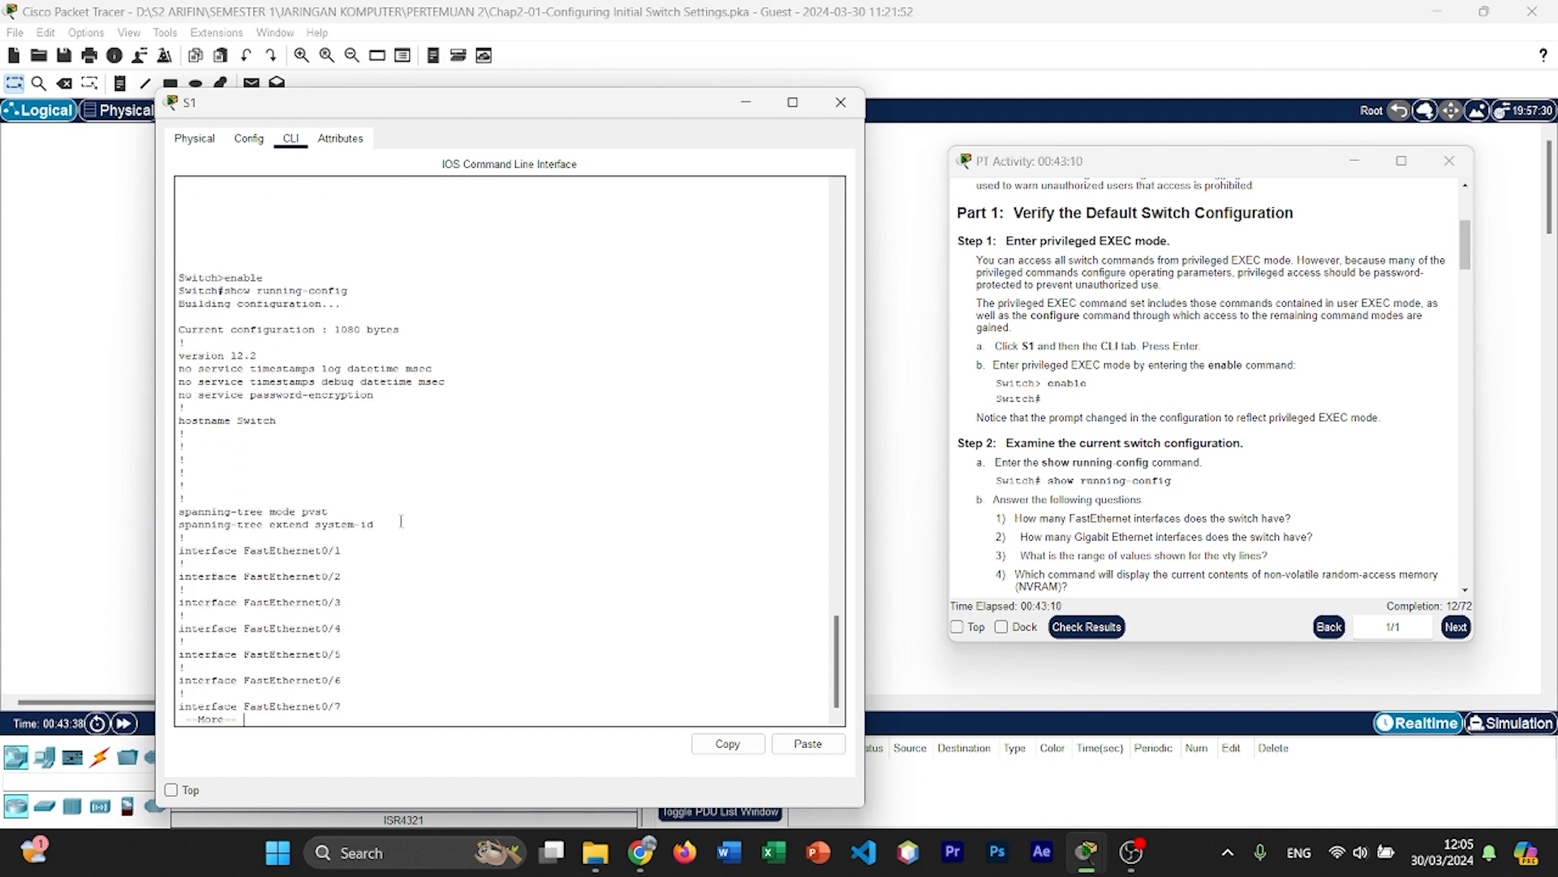
{"action": "key", "text": "Return"}
{"action": "key", "text": "Return"}
{"action": "key", "text": "Return"}
{"action": "key", "text": "Return"}
{"action": "key", "text": "Return"}
{"action": "key", "text": "Return"}
{"action": "key", "text": "Return"}
{"action": "key", "text": "Return"}
{"action": "key", "text": "Return"}
{"action": "key", "text": "Return"}
{"action": "key", "text": "Return"}
{"action": "key", "text": "Return"}
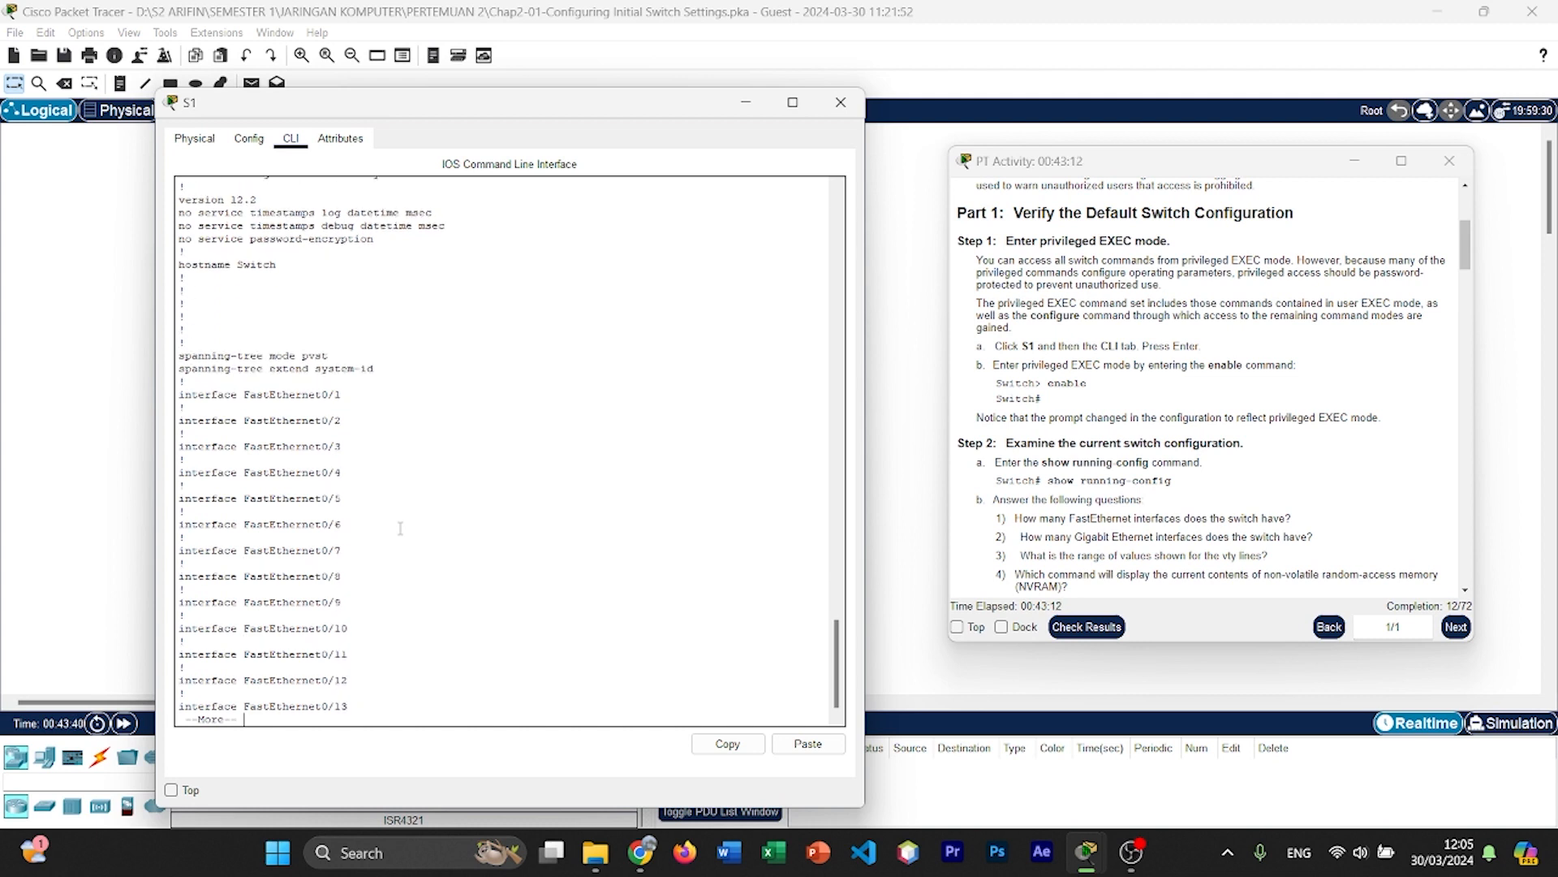
{"action": "key", "text": "Return"}
{"action": "key", "text": "Return"}
{"action": "key", "text": "Return"}
{"action": "key", "text": "Return"}
{"action": "key", "text": "Return"}
{"action": "key", "text": "Return"}
{"action": "key", "text": "Return"}
{"action": "key", "text": "Return"}
{"action": "key", "text": "Return"}
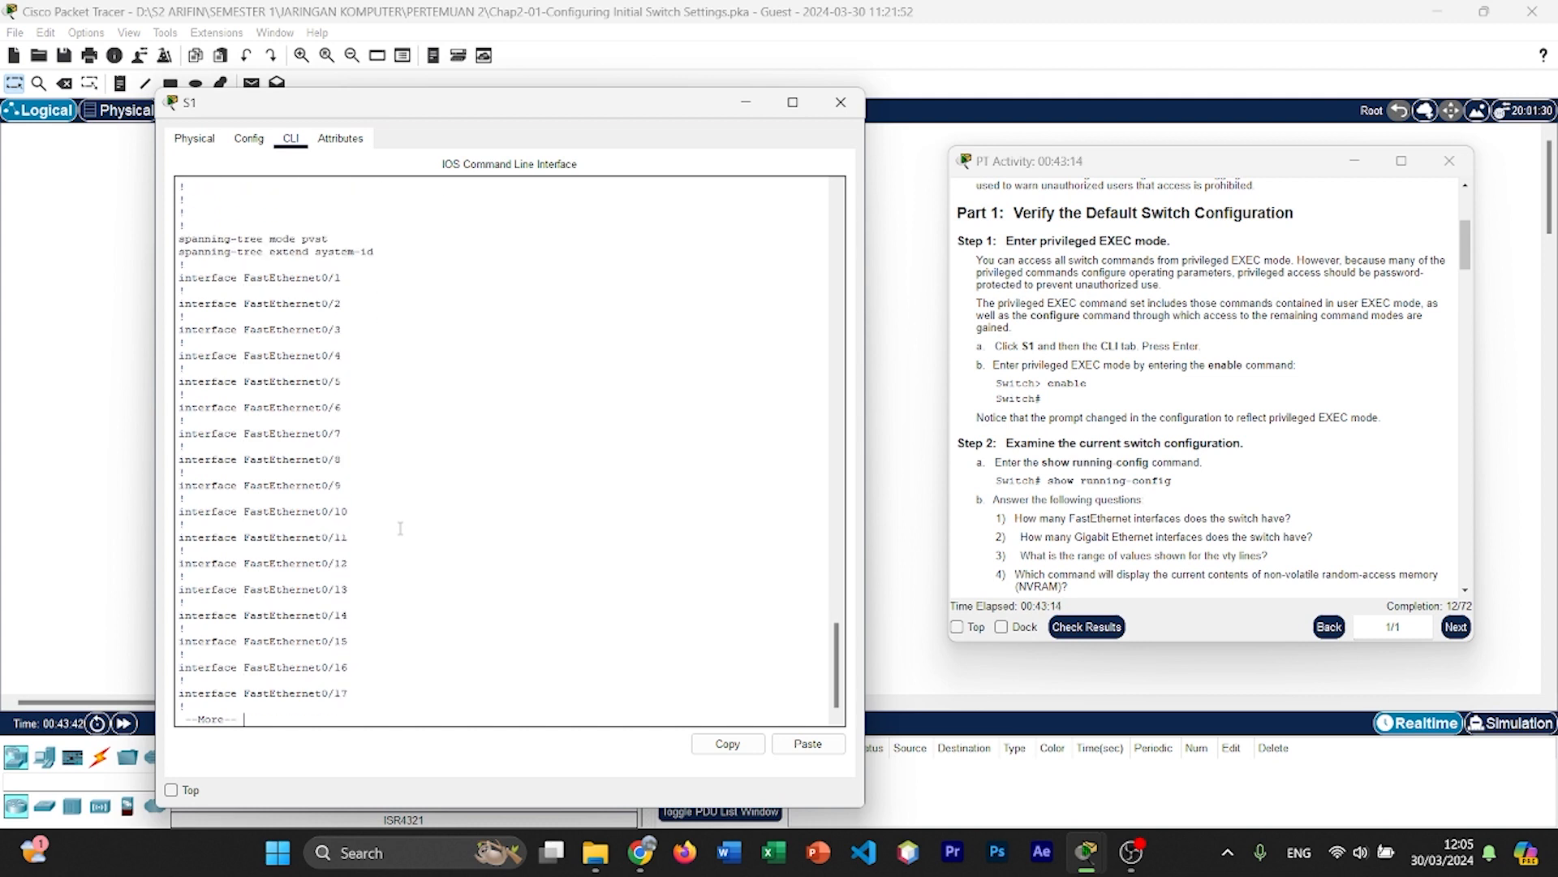
{"action": "key", "text": "Return"}
{"action": "key", "text": "Return"}
{"action": "key", "text": "Return"}
{"action": "key", "text": "Return"}
{"action": "key", "text": "Return"}
{"action": "key", "text": "Return"}
{"action": "key", "text": "Return"}
{"action": "key", "text": "Return"}
{"action": "key", "text": "Return"}
{"action": "key", "text": "Return"}
{"action": "key", "text": "Return"}
{"action": "key", "text": "Return"}
{"action": "key", "text": "Return"}
{"action": "key", "text": "Return"}
{"action": "key", "text": "Return"}
{"action": "key", "text": "Return"}
{"action": "key", "text": "Return"}
{"action": "key", "text": "Return"}
{"action": "key", "text": "Return"}
{"action": "key", "text": "Return"}
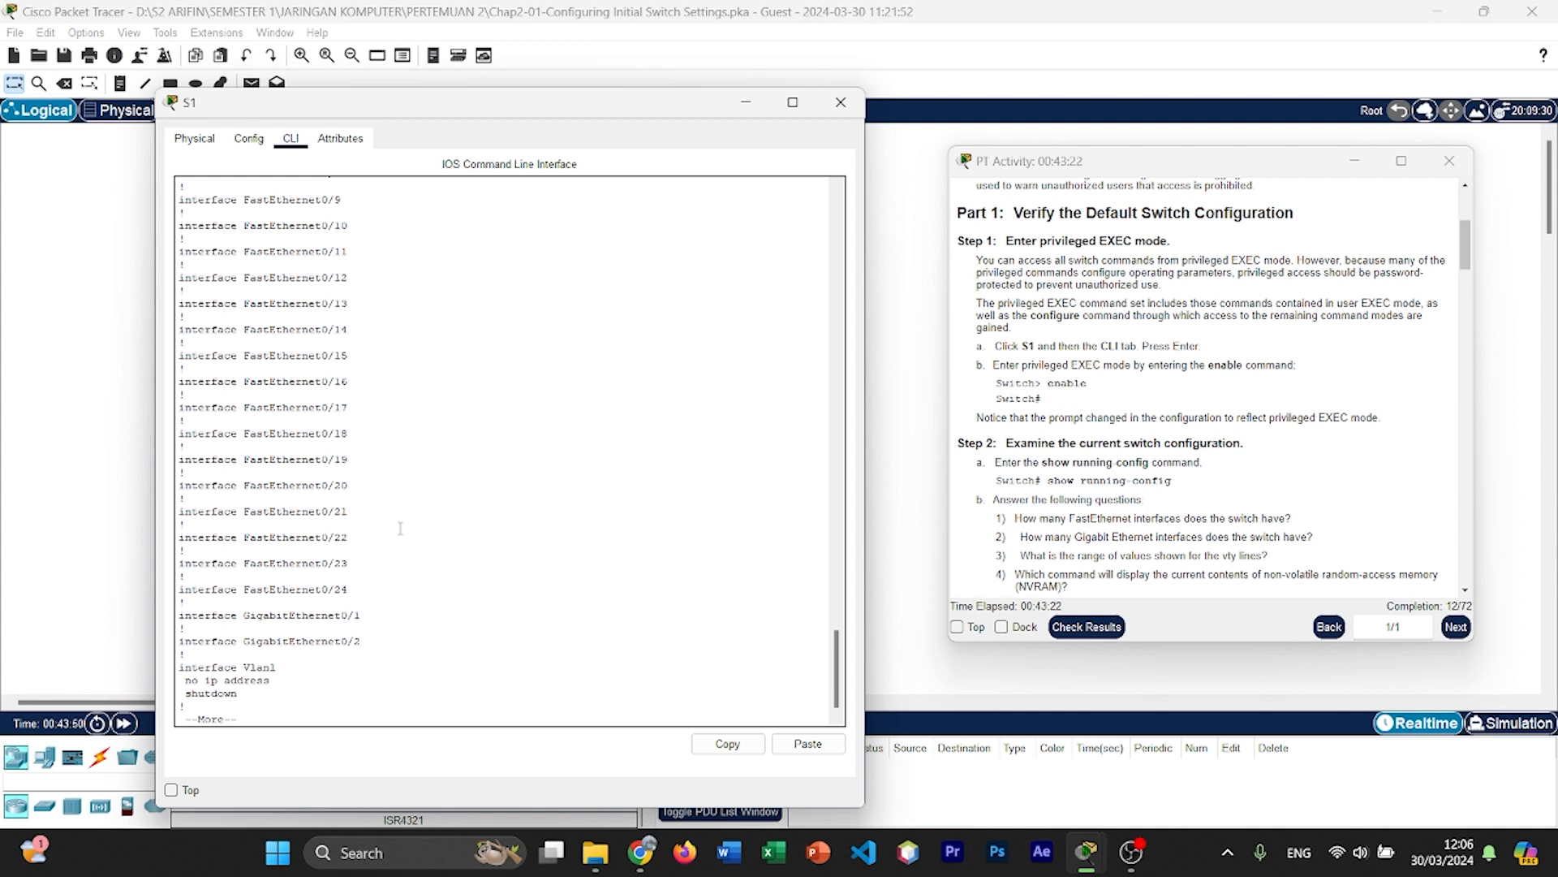
{"action": "key", "text": "Return"}
{"action": "key", "text": "Return"}
{"action": "key", "text": "Return"}
{"action": "key", "text": "Return"}
{"action": "key", "text": "Return"}
{"action": "key", "text": "Return"}
{"action": "key", "text": "Return"}
{"action": "key", "text": "Return"}
{"action": "key", "text": "Return"}
{"action": "key", "text": "Return"}
{"action": "key", "text": "Return"}
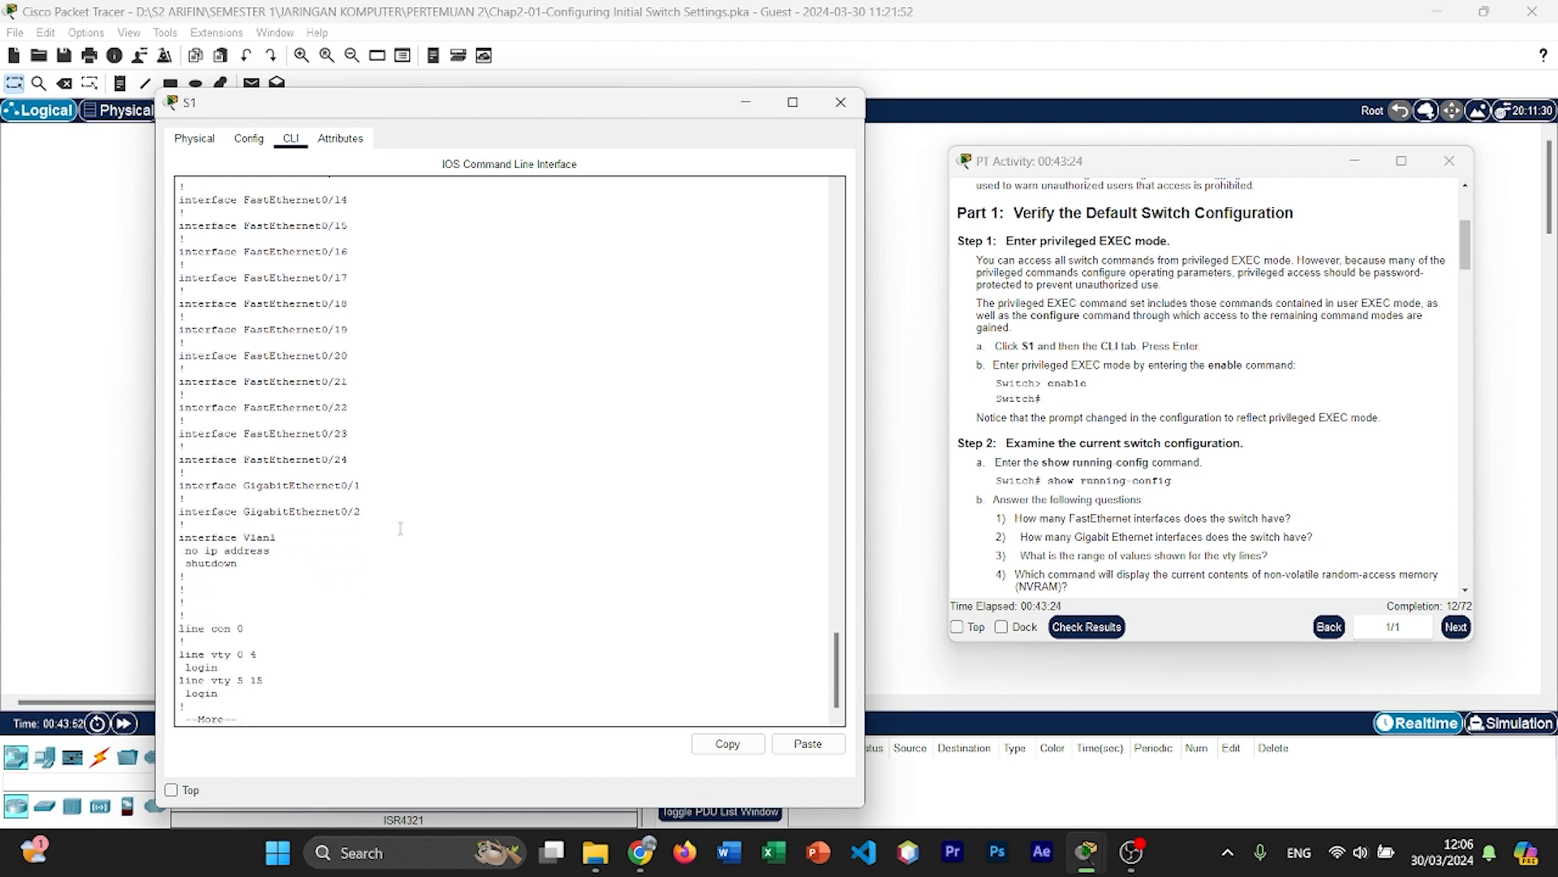
{"action": "key", "text": "Return"}
{"action": "key", "text": "Return"}
{"action": "key", "text": "Return"}
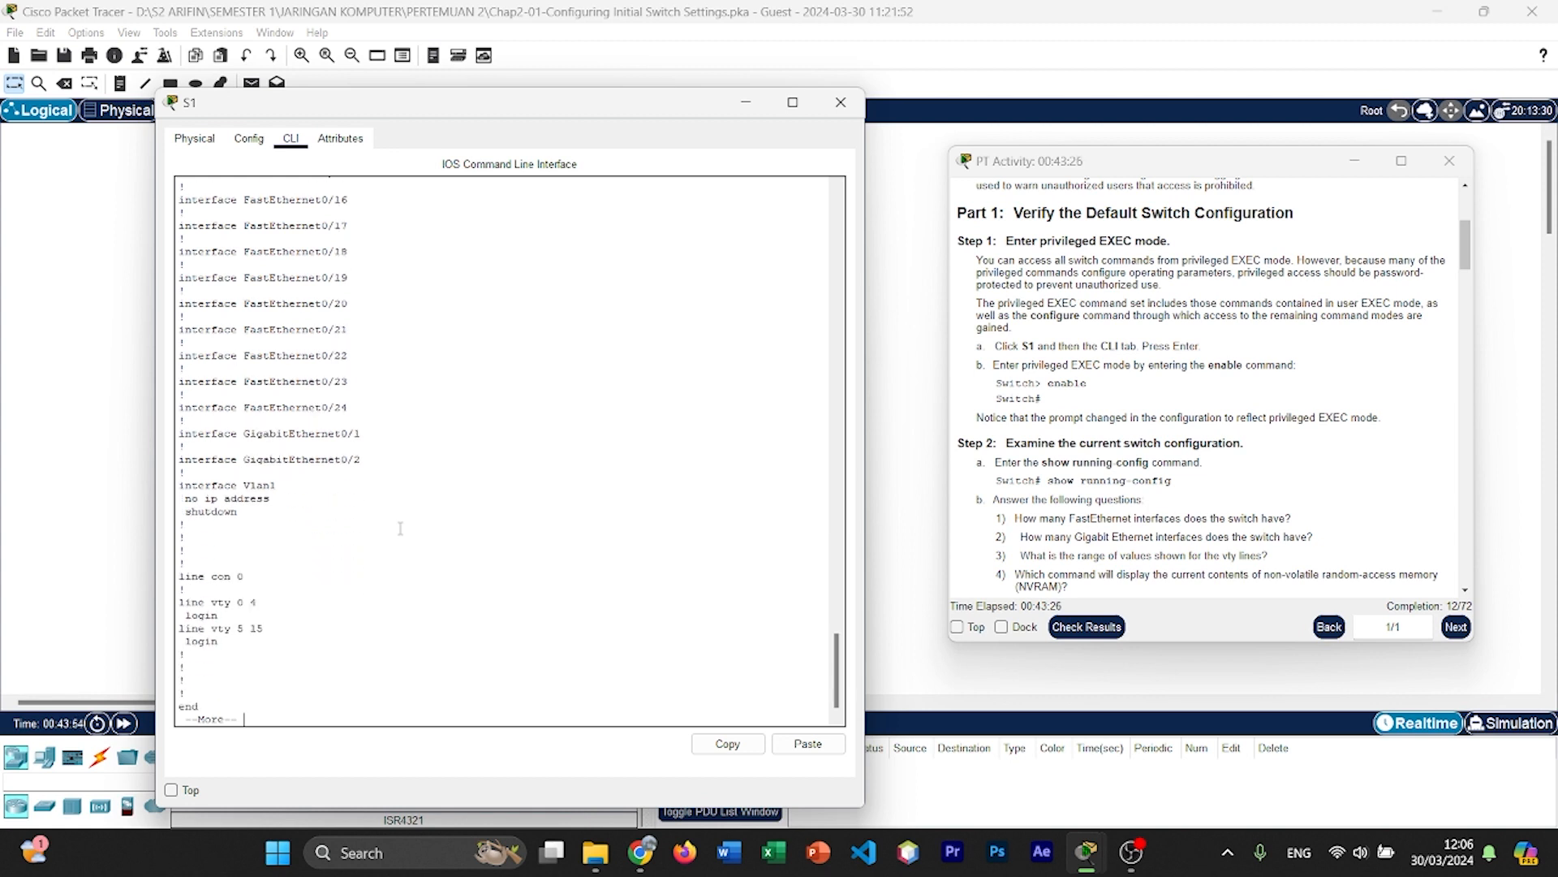
{"action": "key", "text": "Return"}
{"action": "key", "text": "Return"}
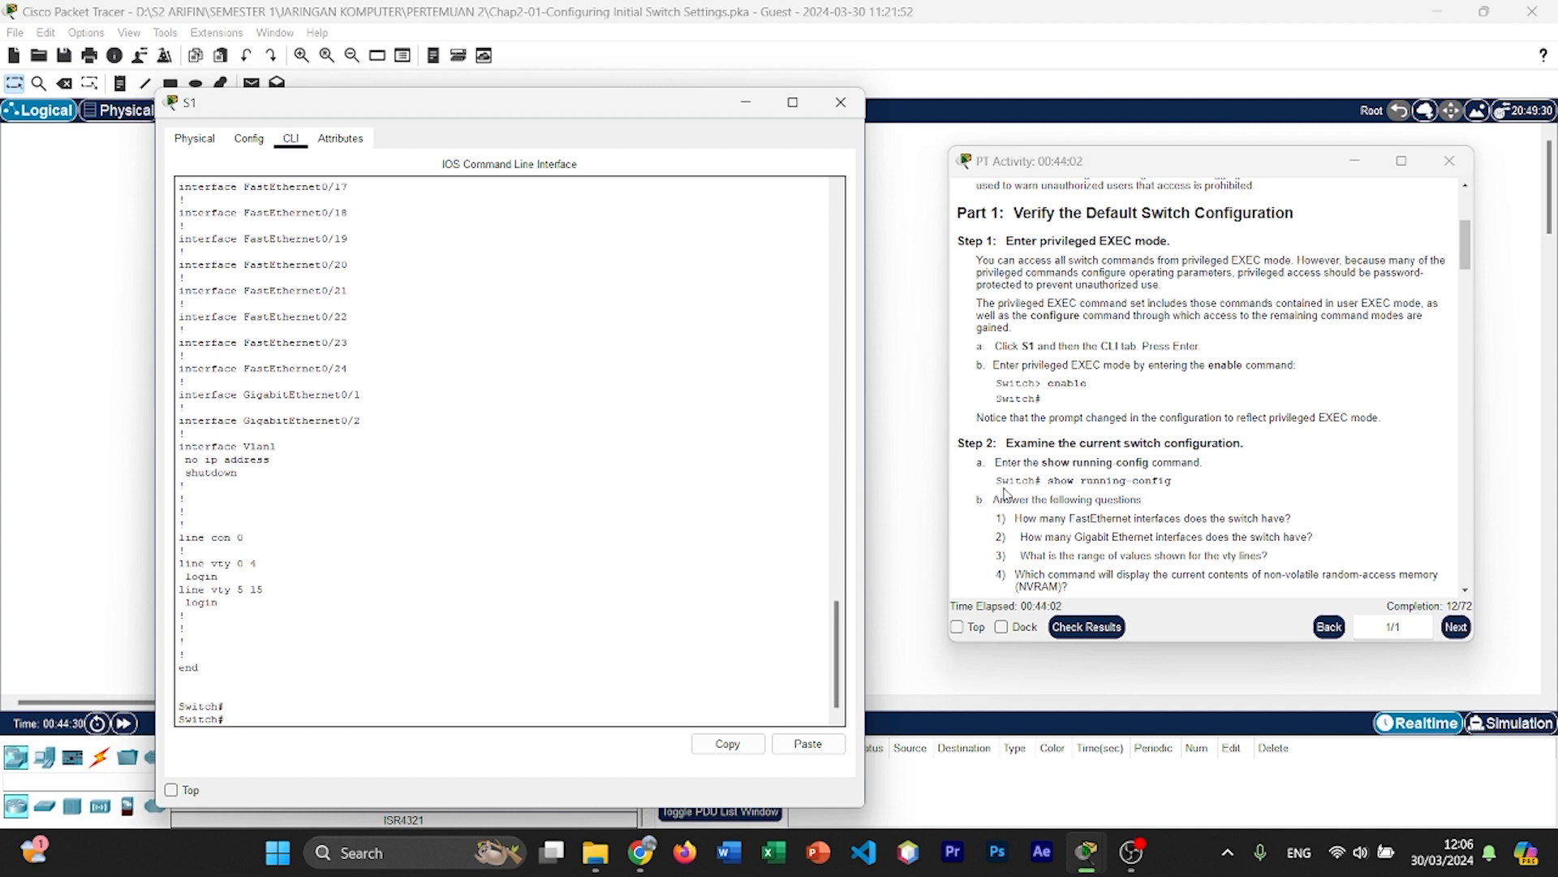
Step: Check the contents of S1's NVRAM with the show startup-config command
{"action": "scroll", "coordinate": [1011, 487], "scroll_direction": "down", "scroll_amount": 1}
{"action": "scroll", "coordinate": [1013, 483], "scroll_direction": "down", "scroll_amount": 4}
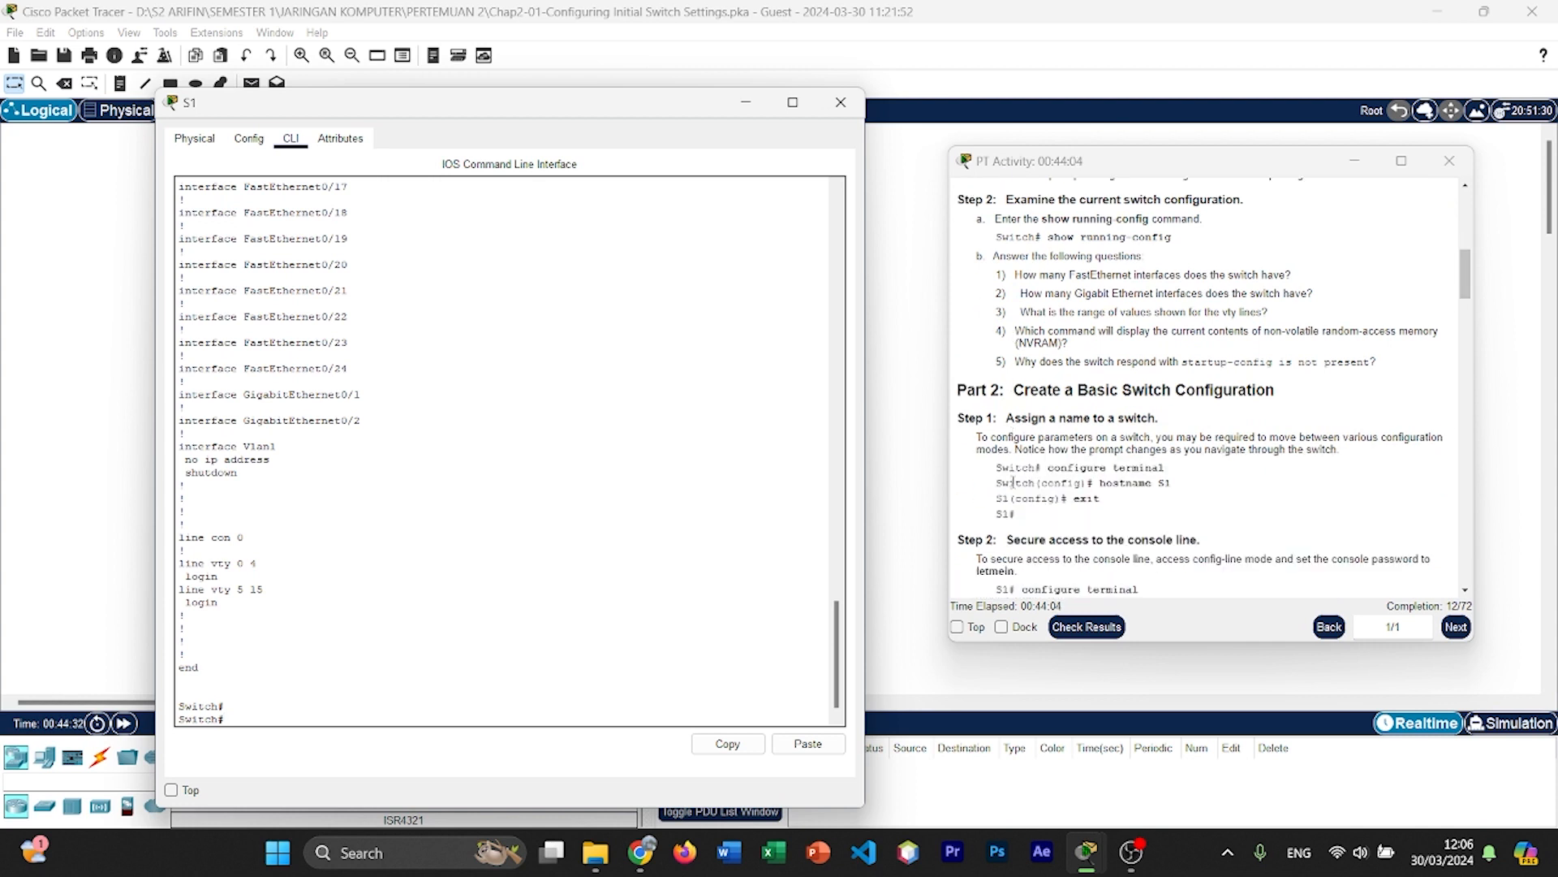
{"action": "left_click", "coordinate": [421, 608]}
{"action": "double_click", "coordinate": [290, 703]}
{"action": "left_click", "coordinate": [291, 703]}
{"action": "type", "text": "show start"}
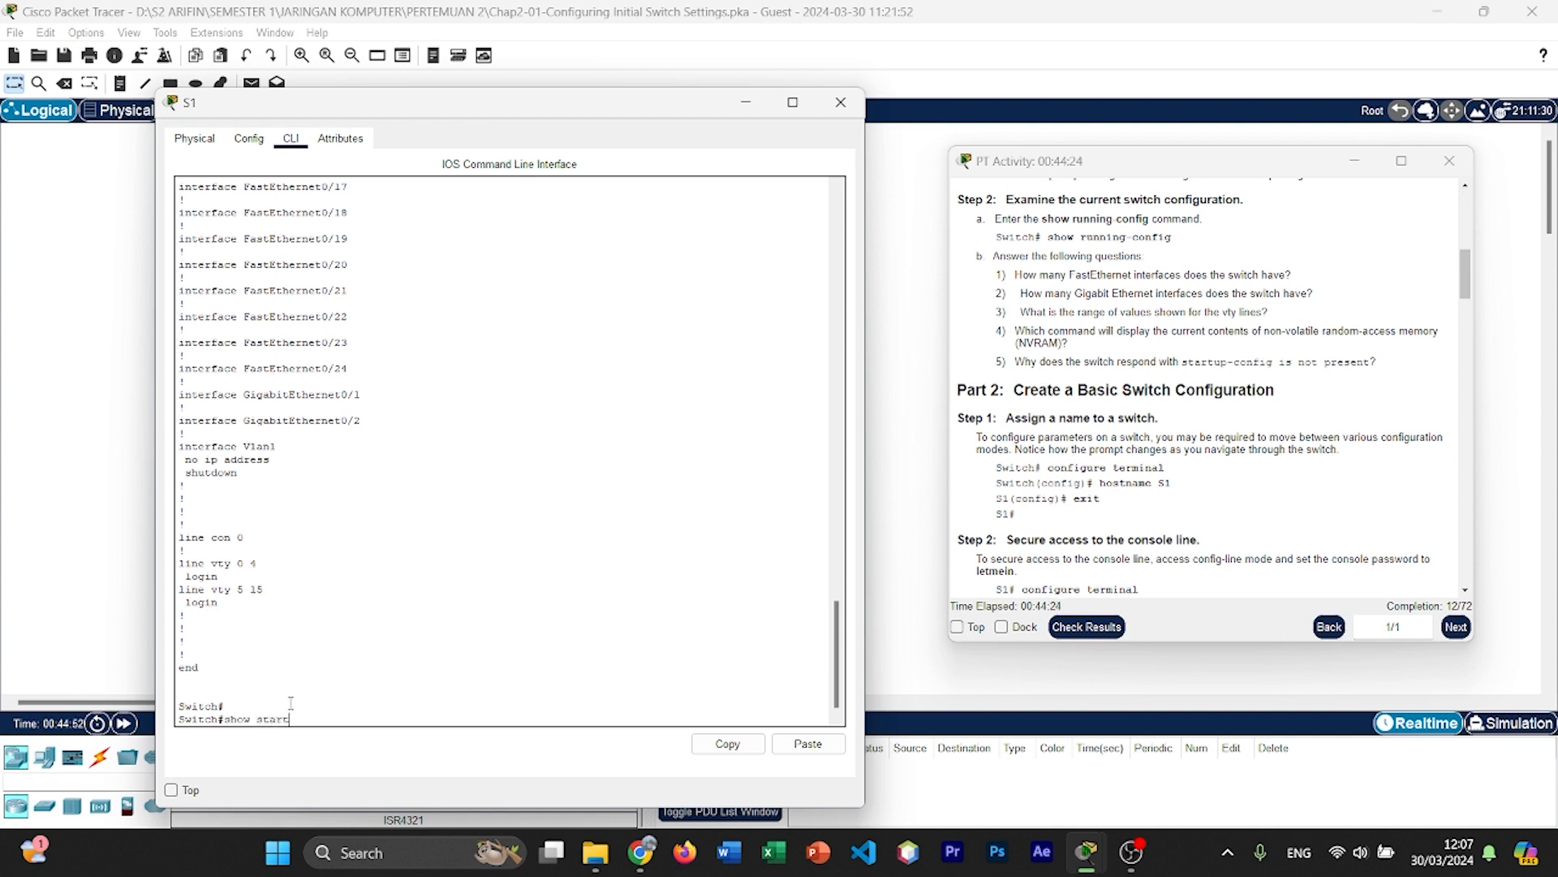
{"action": "type", "text": "up-"}
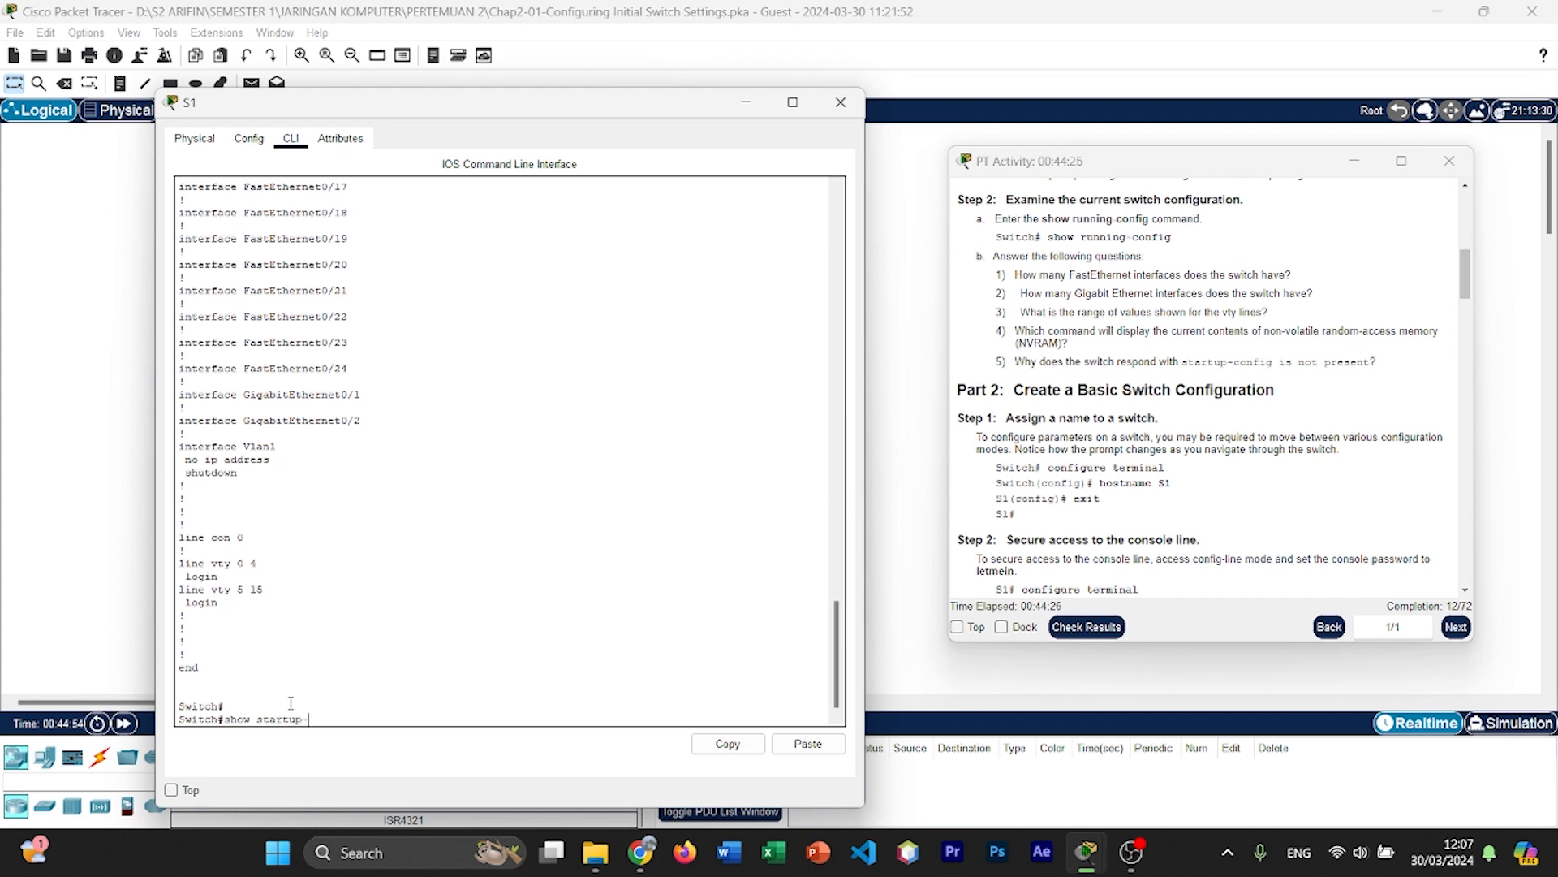
{"action": "type", "text": "ci"}
{"action": "type", "text": "o"}
{"action": "type", "text": "nfig"}
{"action": "key", "text": "Return"}
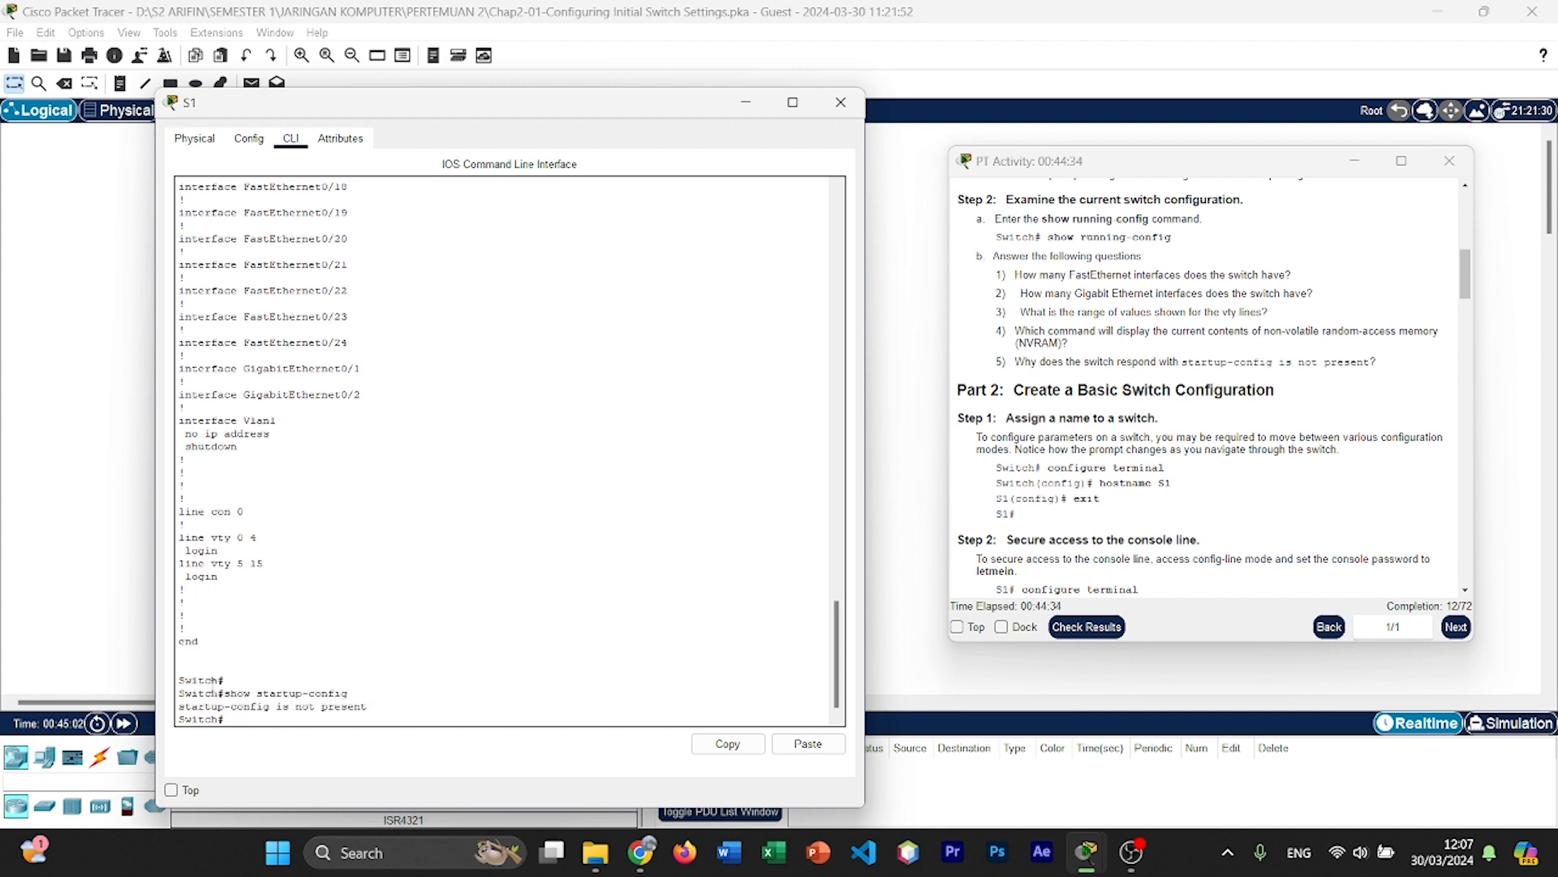
{"action": "left_click_drag", "start_coordinate": [178, 706], "coordinate": [374, 708]}
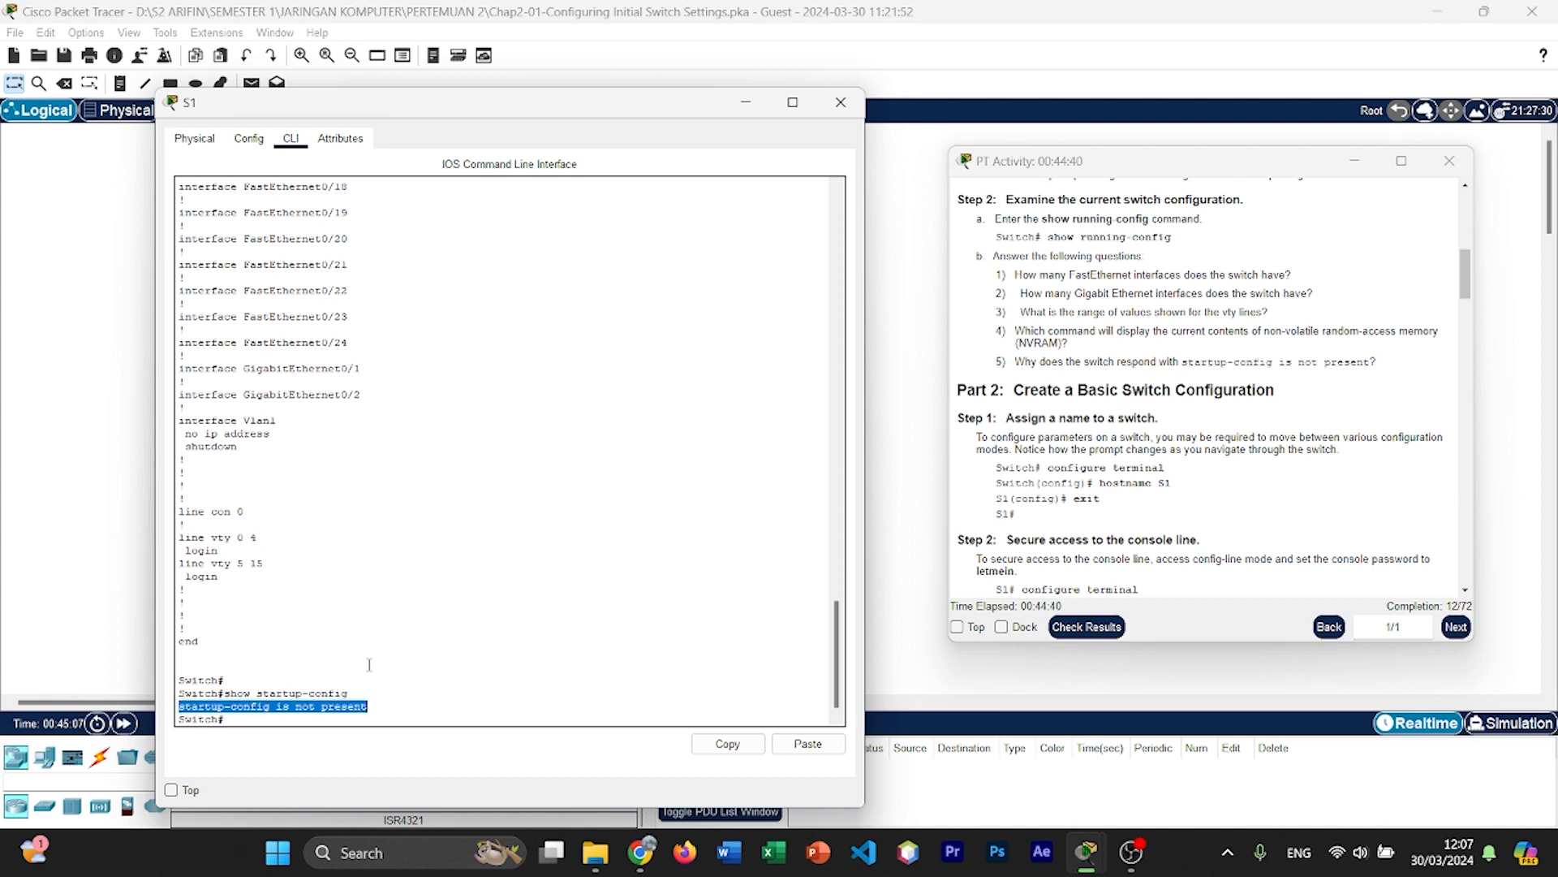
{"action": "left_click", "coordinate": [410, 708]}
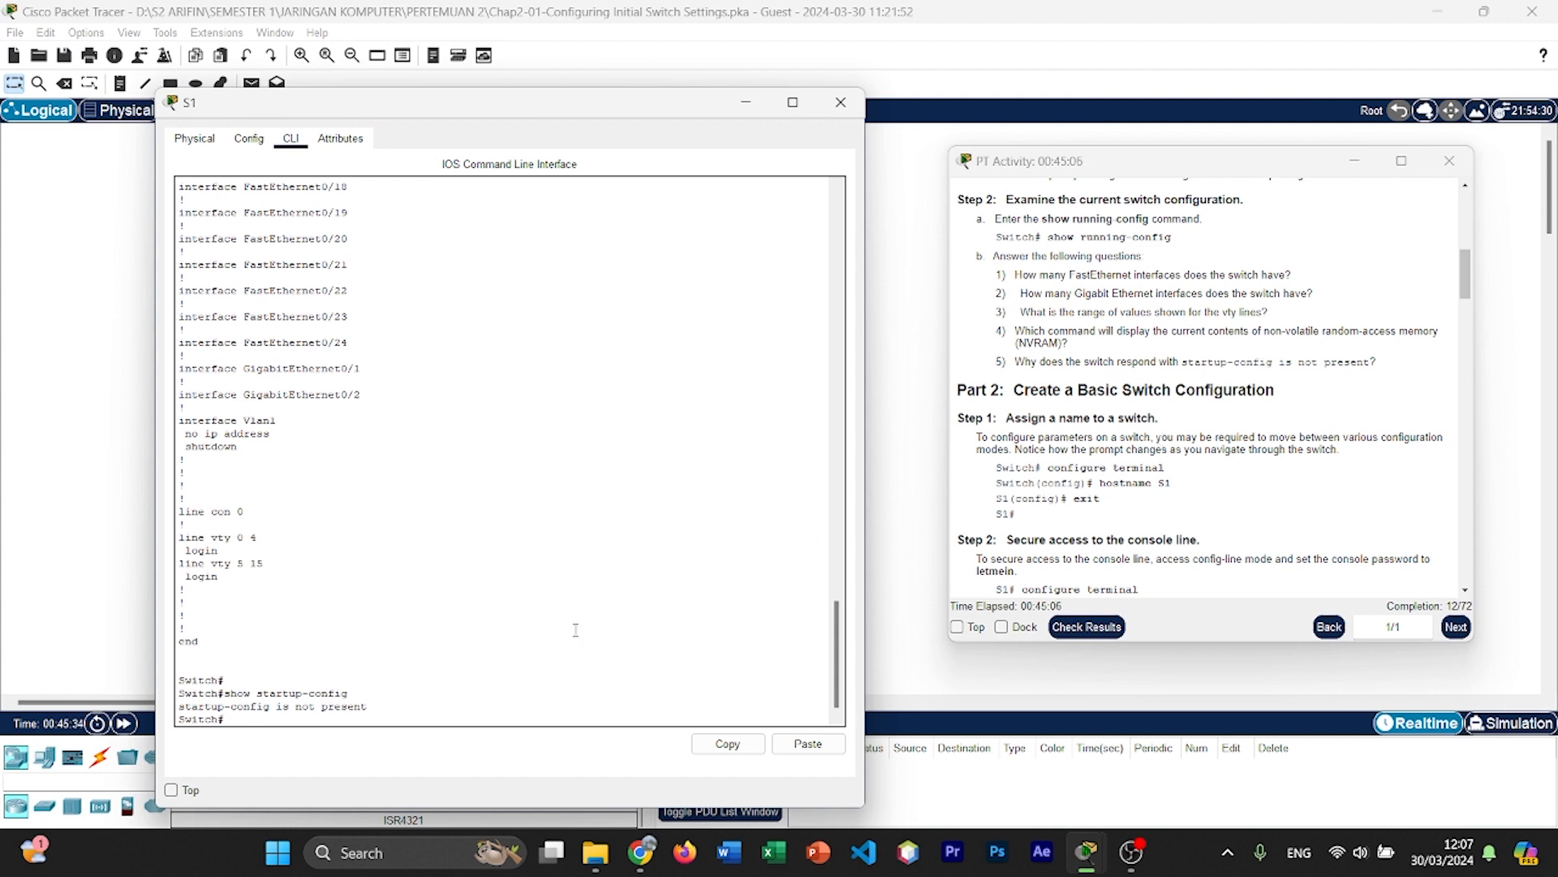
Step: Enter global configuration mode on the switch with configure terminal
{"action": "left_click_drag", "start_coordinate": [658, 103], "coordinate": [733, 74]}
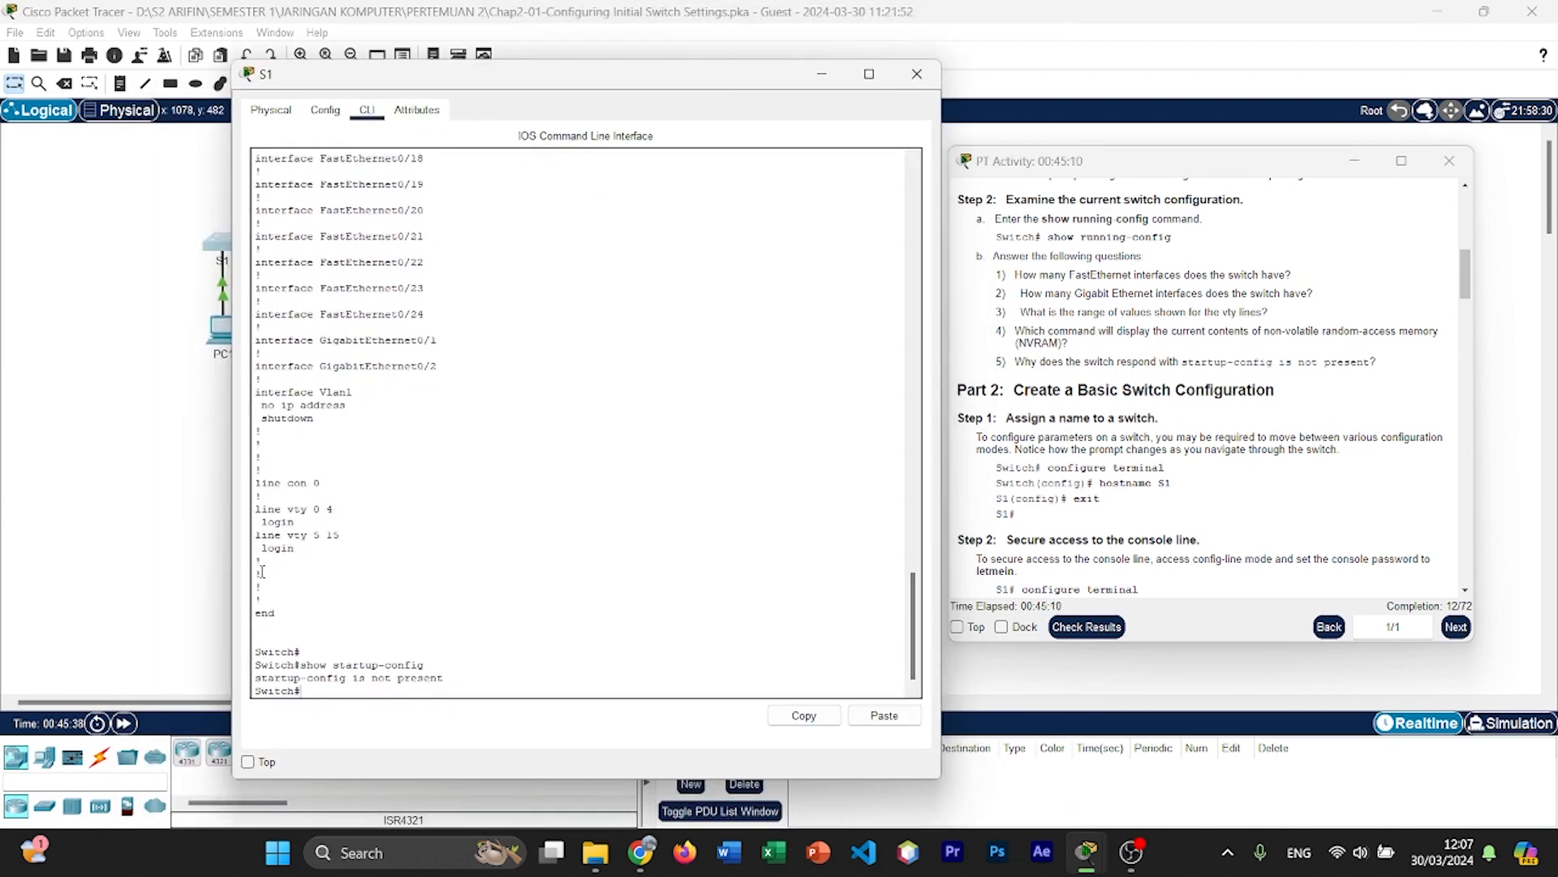
{"action": "double_click", "coordinate": [277, 691]}
{"action": "left_click", "coordinate": [307, 689]}
{"action": "type", "text": "configure terminal"}
{"action": "key", "text": "Return"}
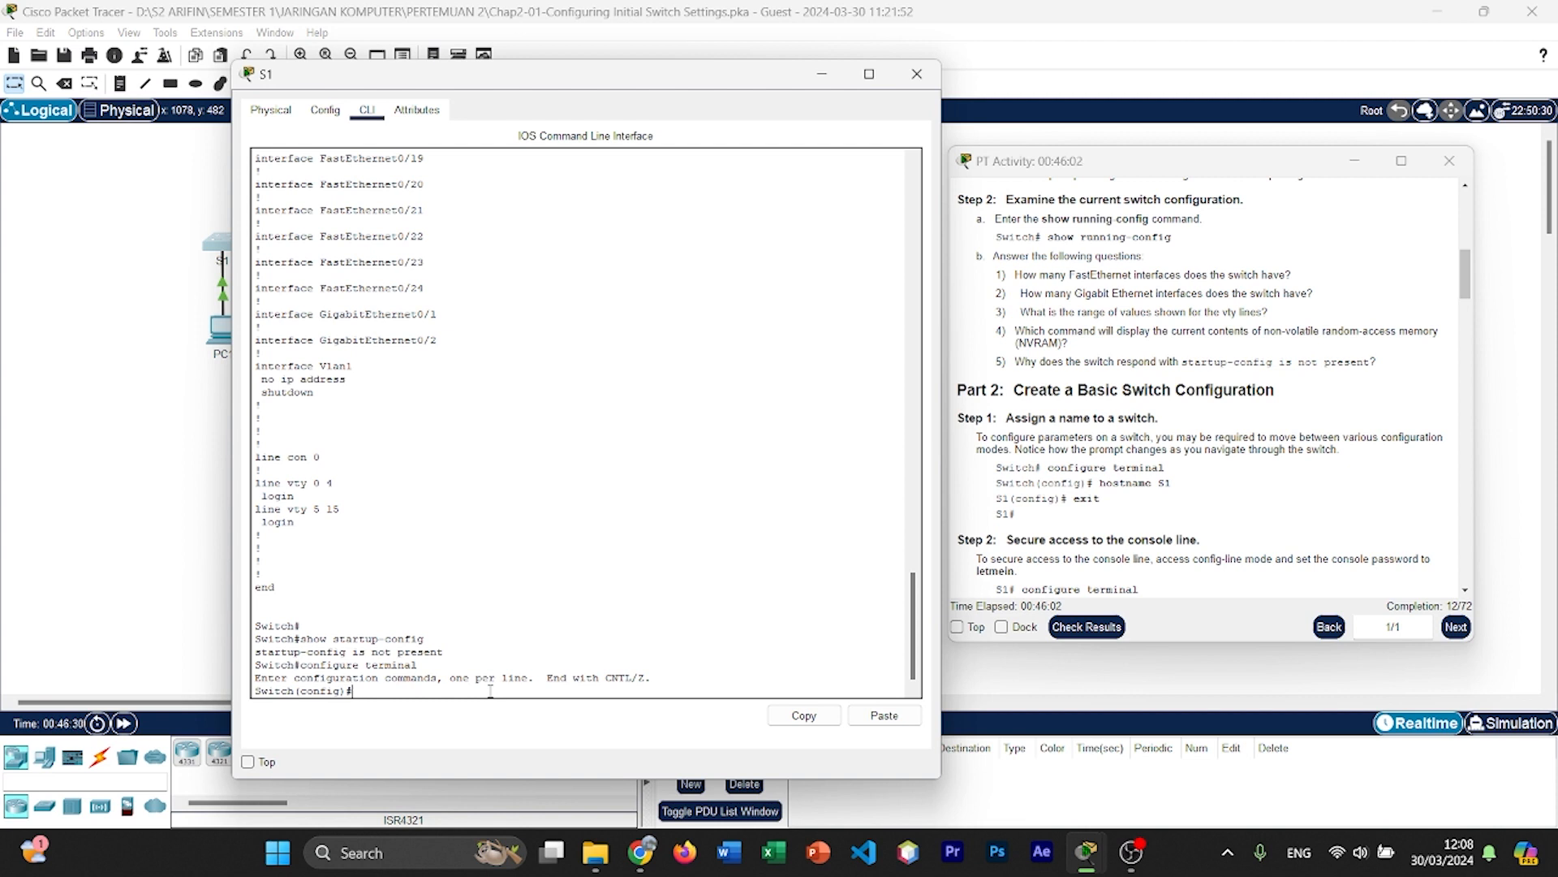
Step: Set the switch's hostname to S1
{"action": "type", "text": "hostname S1"}
{"action": "key", "text": "Return"}
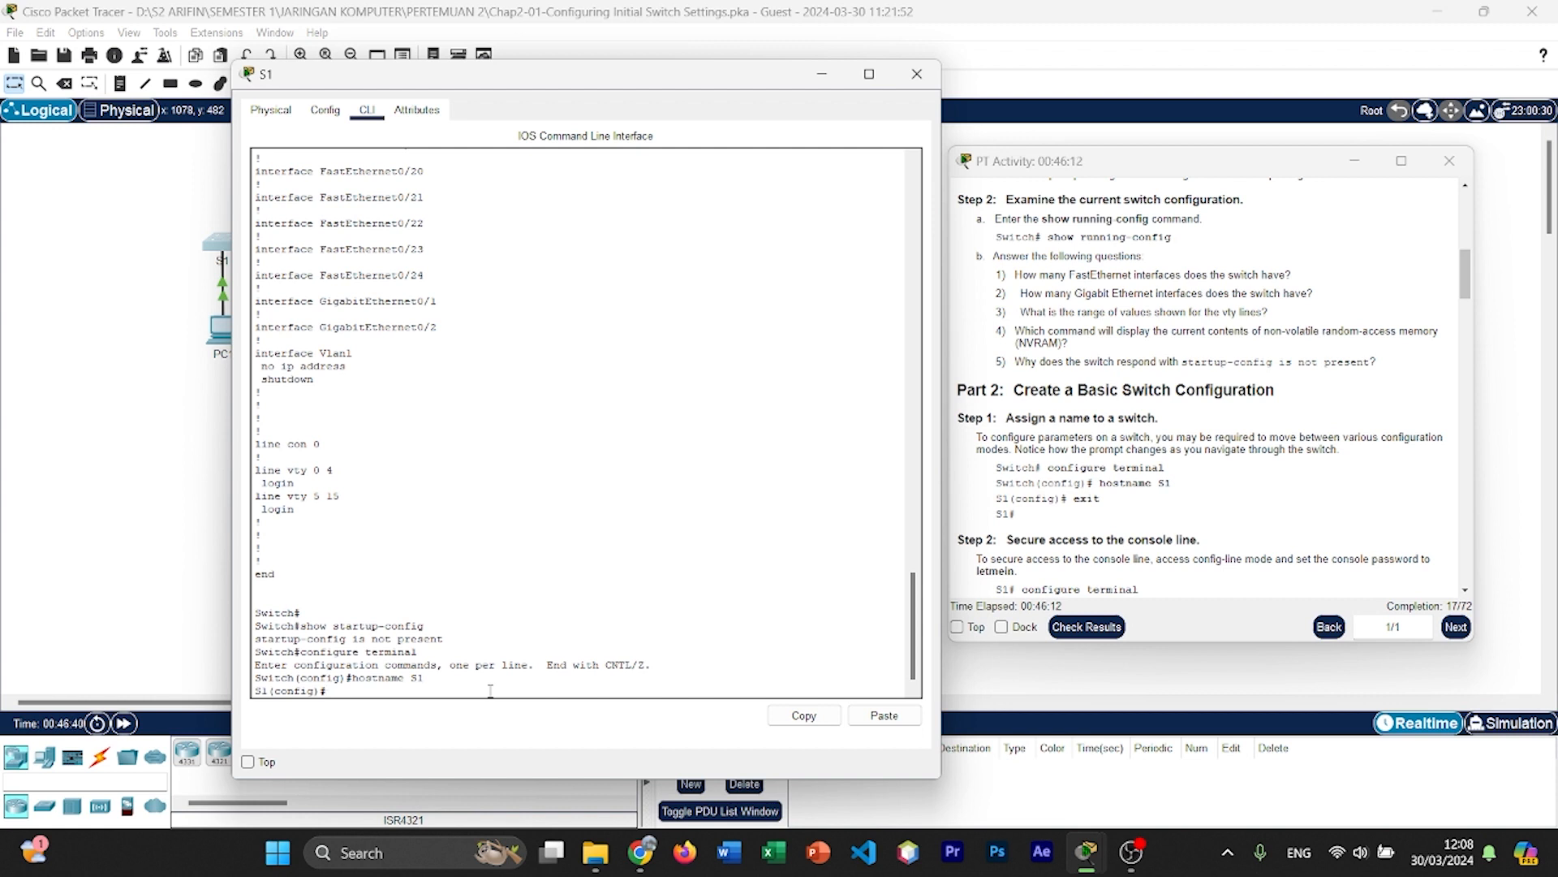
Step: Exit global configuration mode and return to the privileged EXEC prompt
{"action": "double_click", "coordinate": [256, 690]}
{"action": "left_click", "coordinate": [348, 691]}
{"action": "key", "text": "Return"}
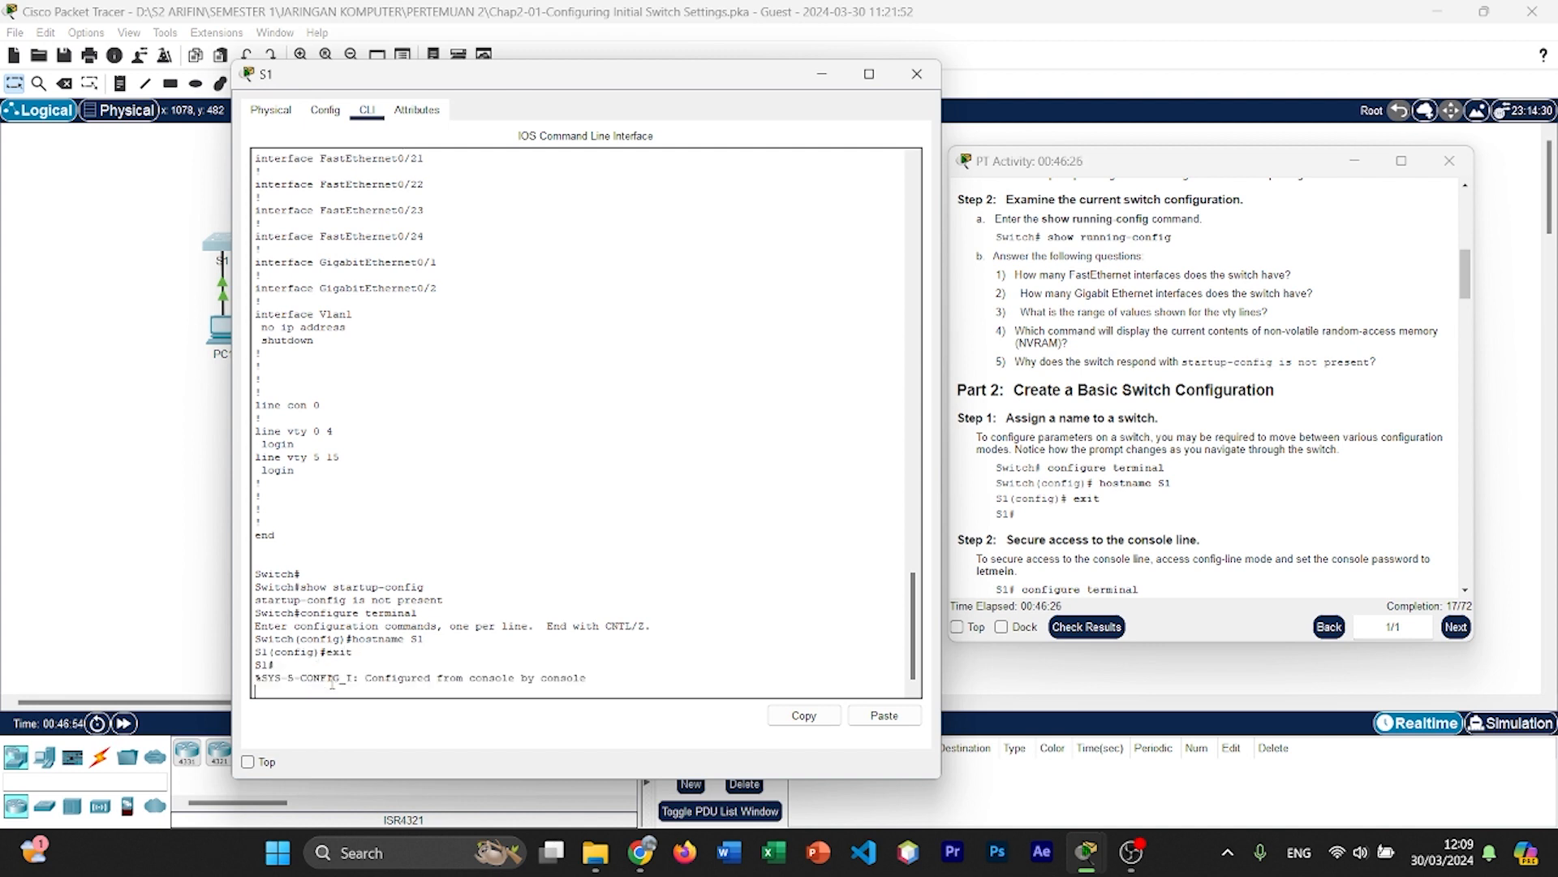
{"action": "key", "text": "Return"}
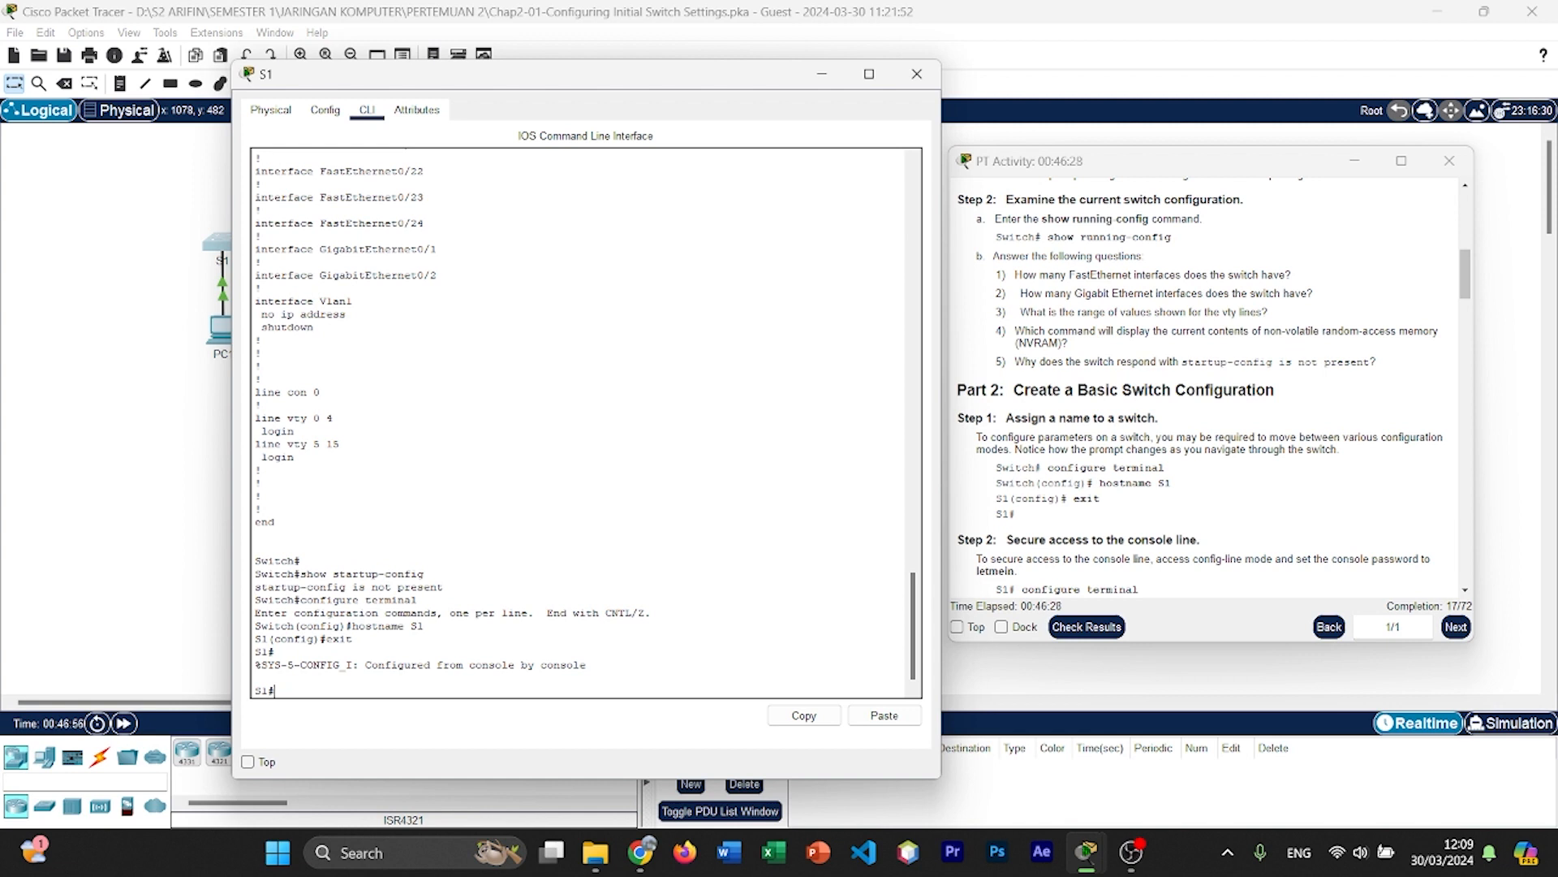
Step: Re-enter global configuration mode on S1 and access line configuration mode with line console 0
{"action": "scroll", "coordinate": [1144, 542], "scroll_direction": "down", "scroll_amount": 2}
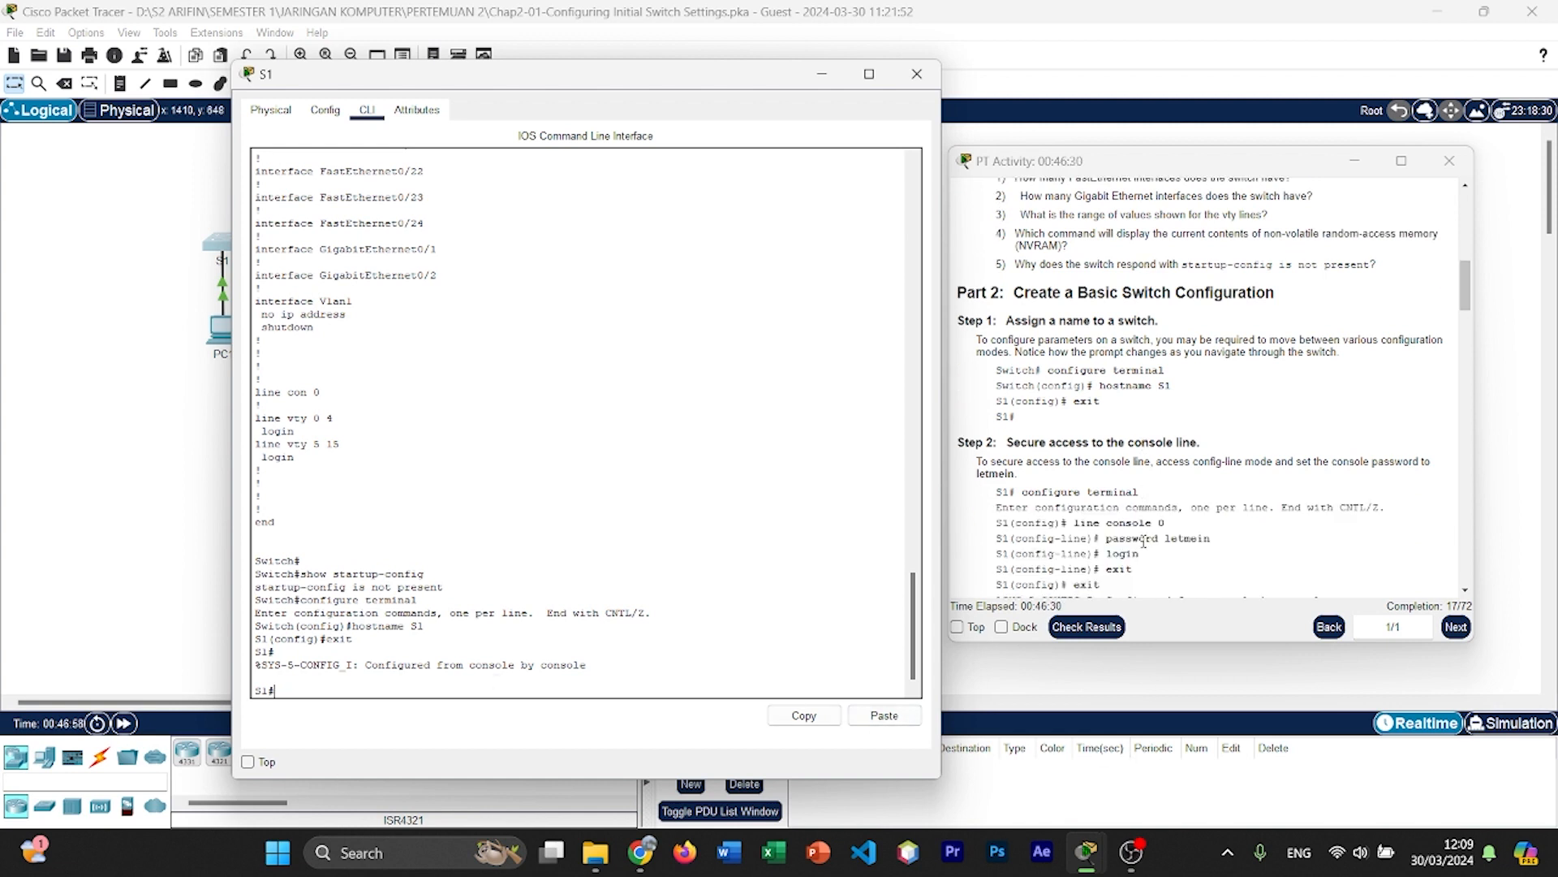
{"action": "scroll", "coordinate": [1144, 542], "scroll_direction": "down", "scroll_amount": 1}
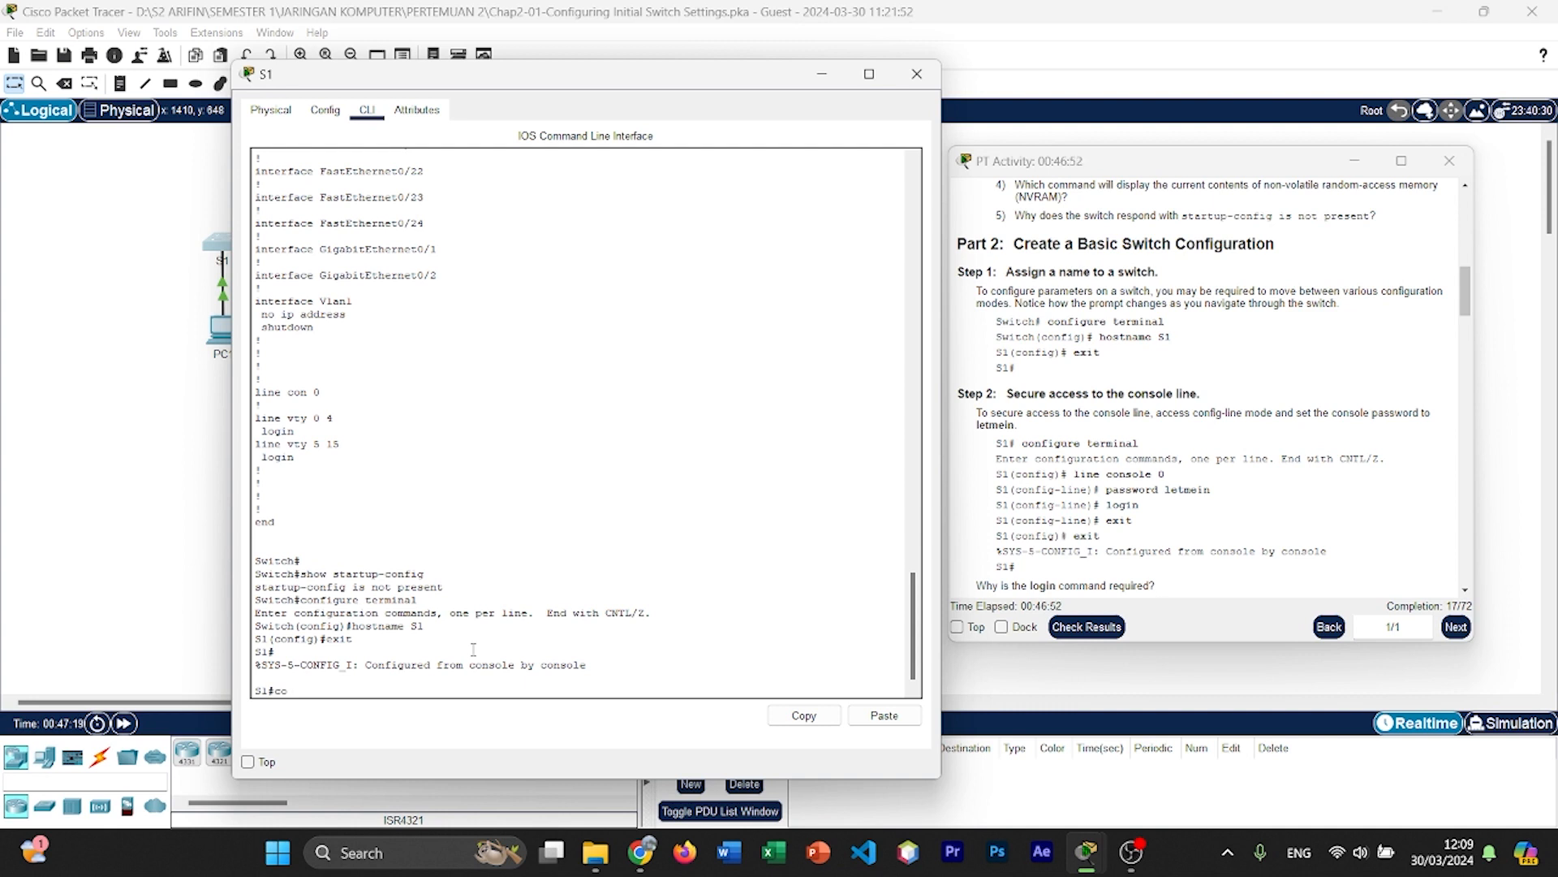
{"action": "type", "text": "nfigure terminal"}
{"action": "key", "text": "Return"}
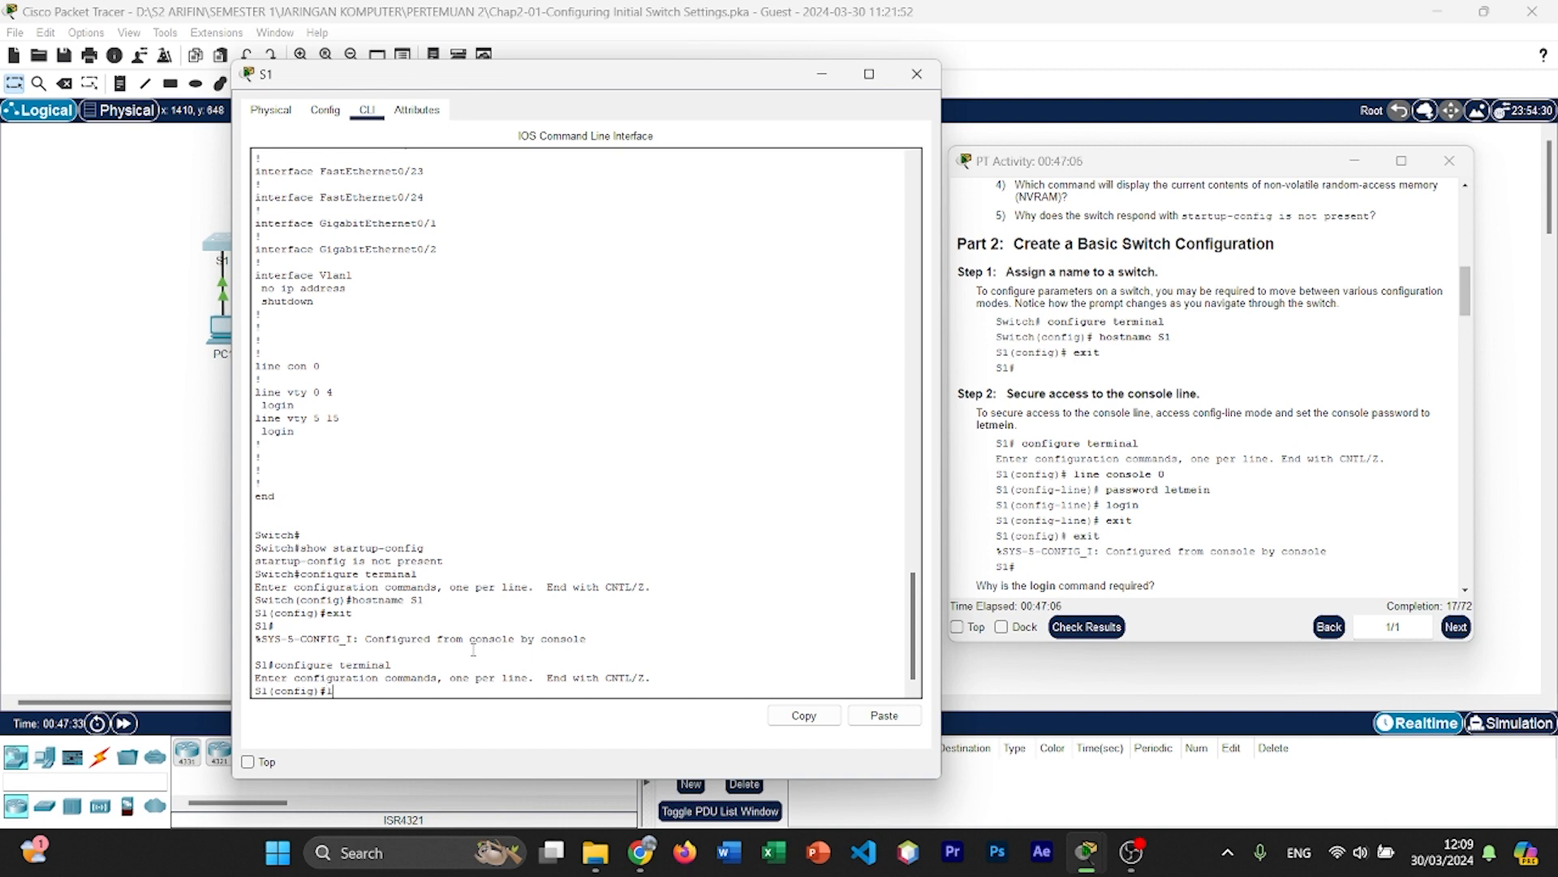
{"action": "type", "text": "ine console 0"}
{"action": "key", "text": "Return"}
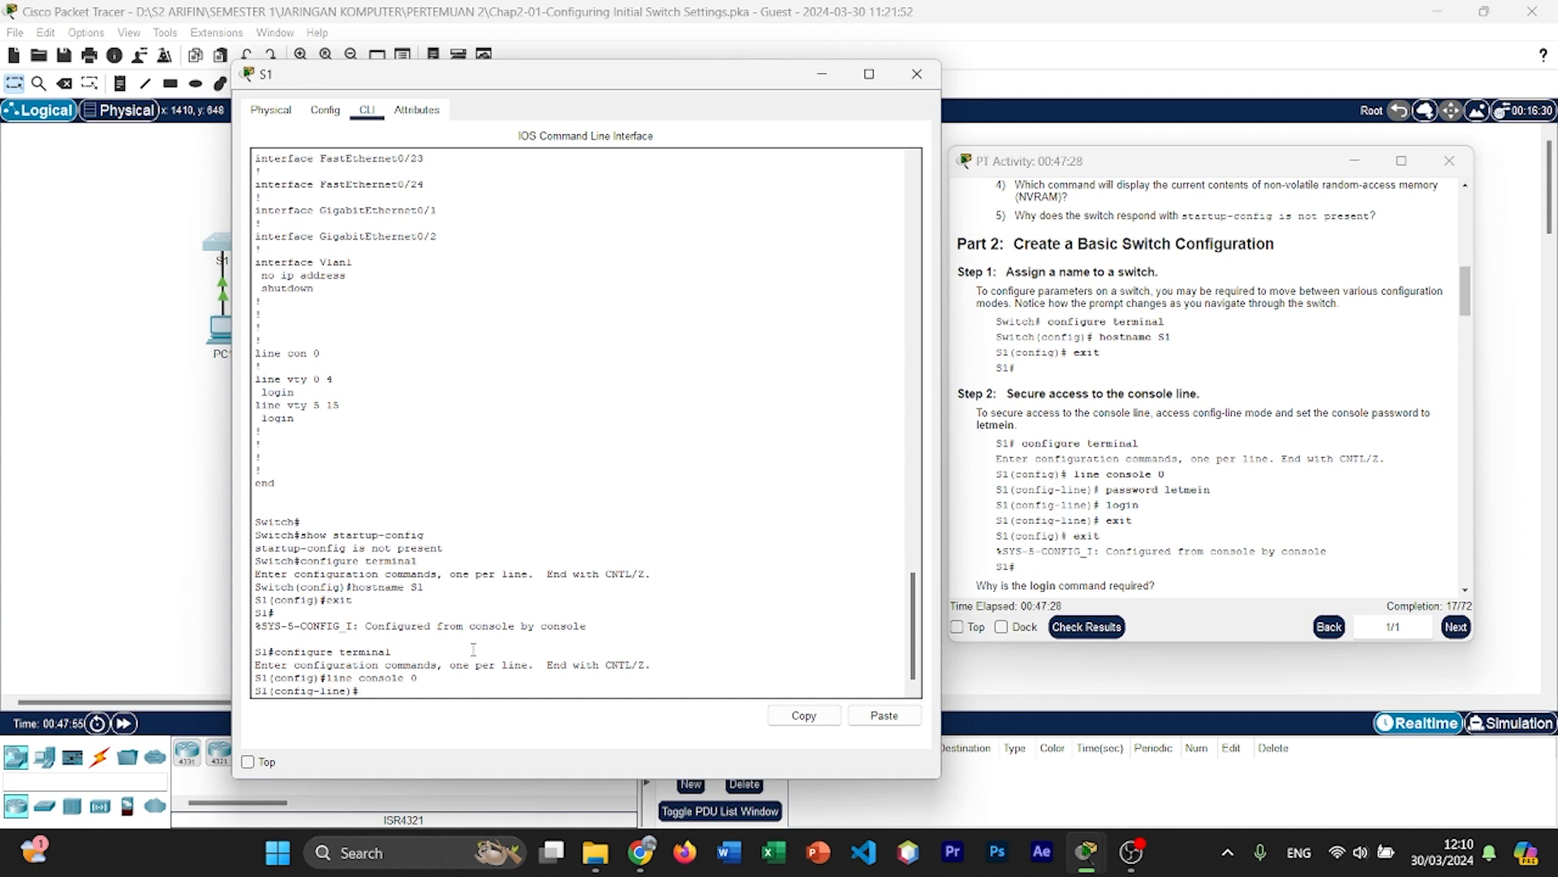
Step: Set the console line password with the password command, using the one given in the activity instructions
{"action": "type", "text": "password letmein"}
{"action": "key", "text": "Return"}
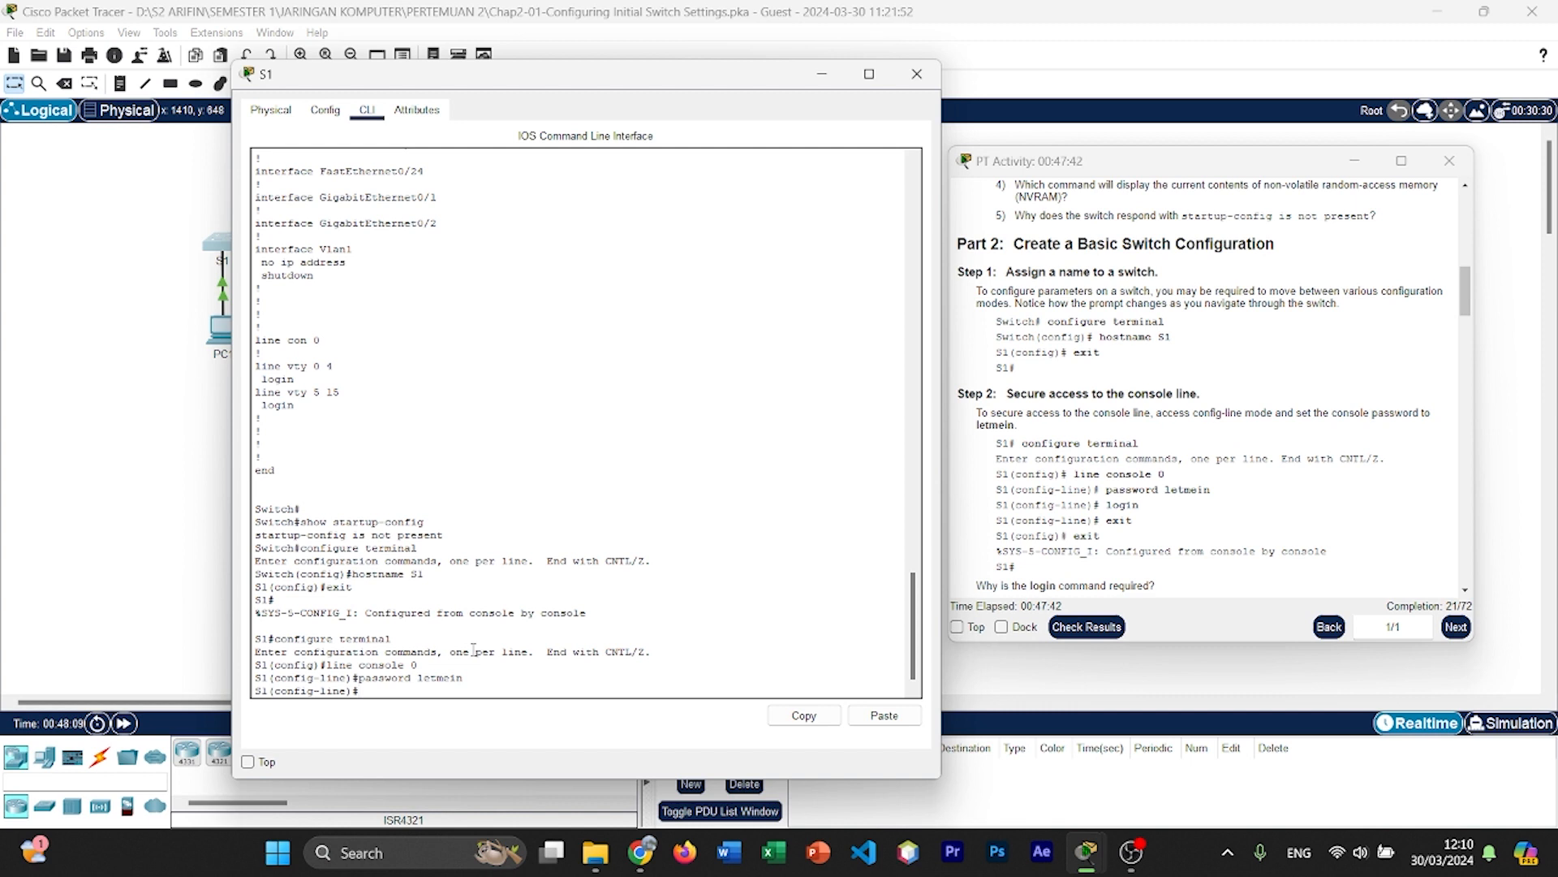
Step: Require password authentication on S1's console line with the login command
{"action": "type", "text": "leg"}
{"action": "key", "text": "BackSpace"}
{"action": "key", "text": "BackSpace"}
{"action": "key", "text": "Return"}
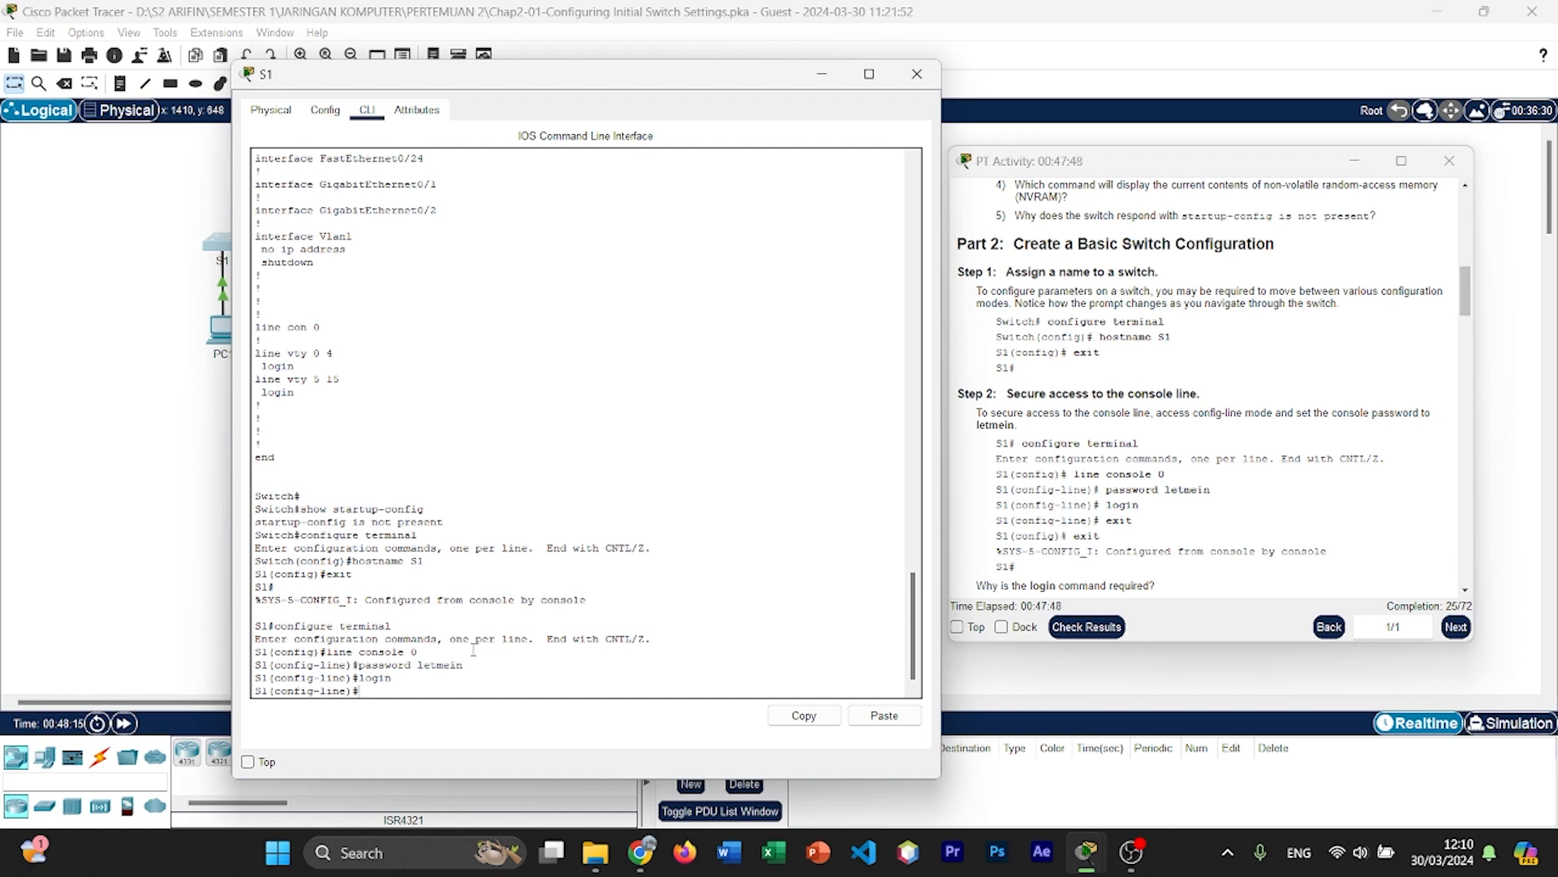
Step: Exit line configuration mode and global configuration mode to return to S1's privileged EXEC prompt
{"action": "type", "text": "exit"}
{"action": "key", "text": "Return"}
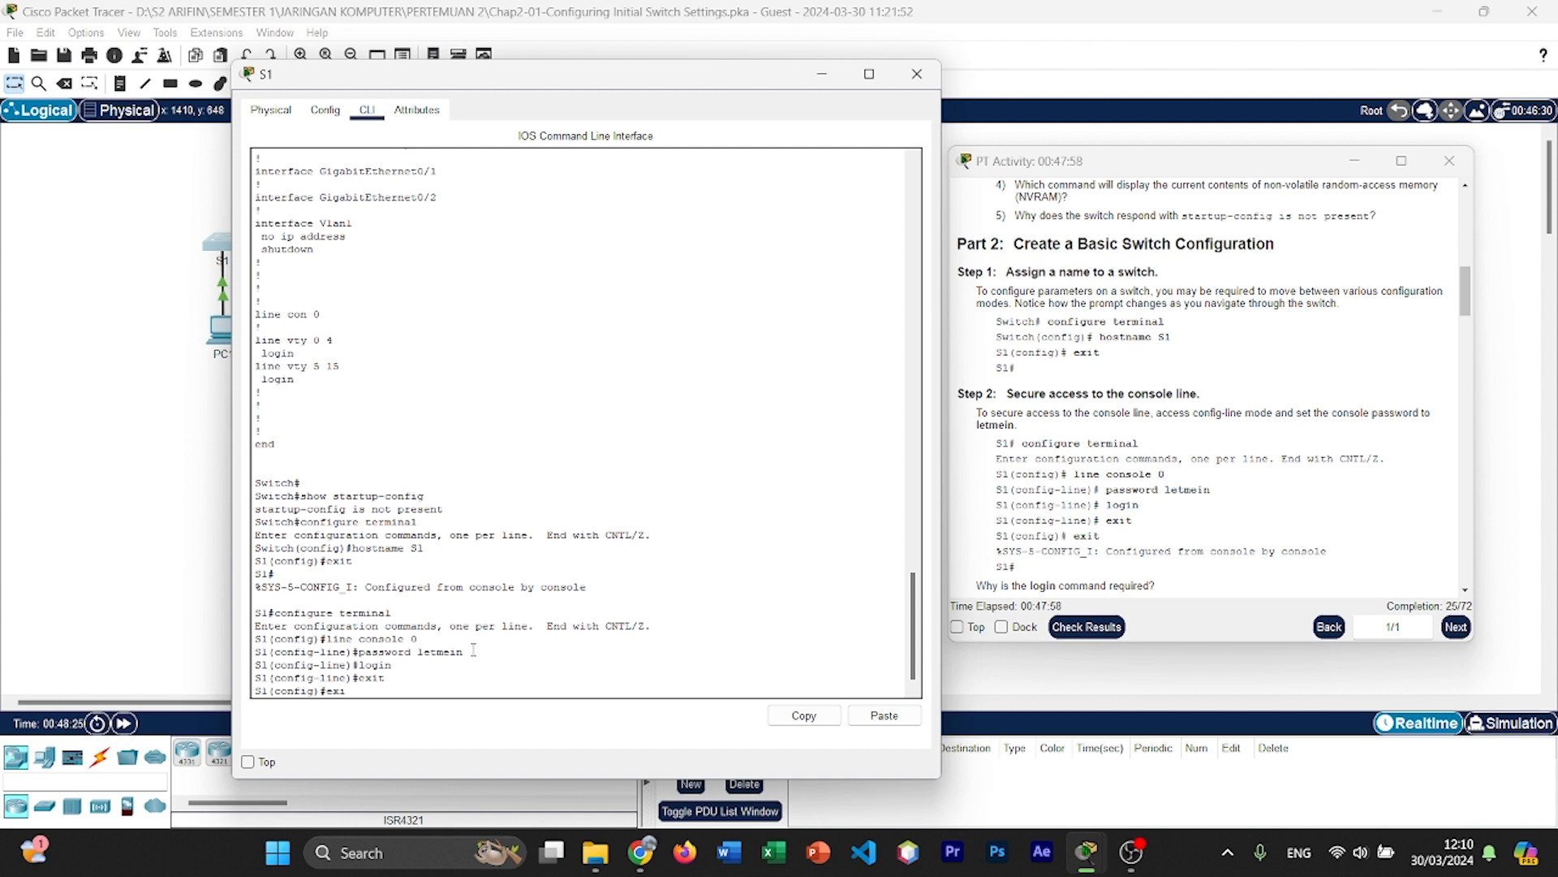
{"action": "key", "text": "Return"}
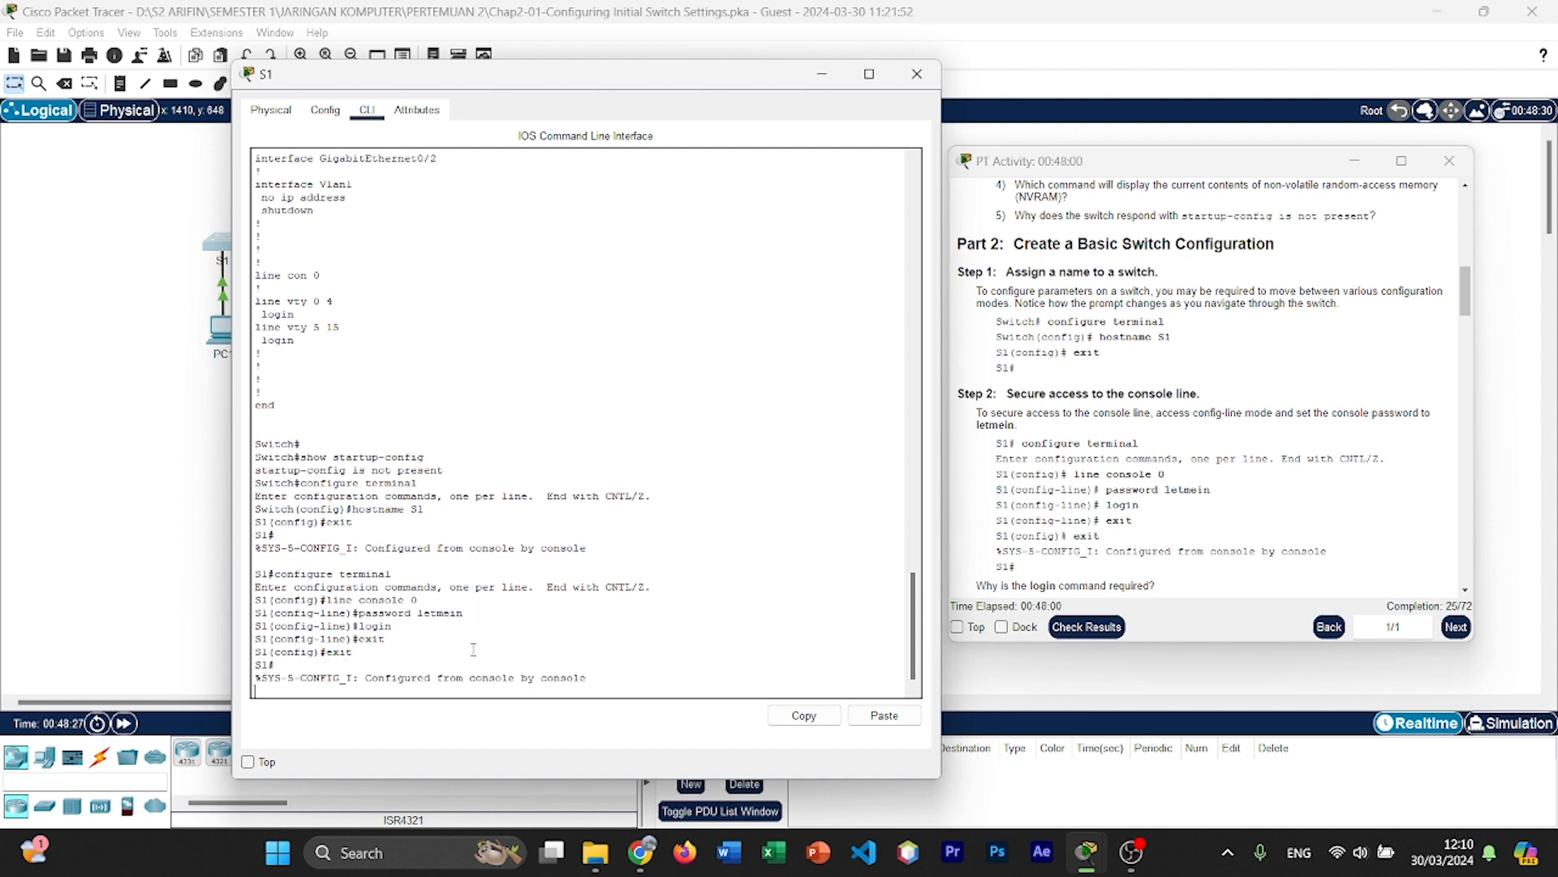
{"action": "key", "text": "Return"}
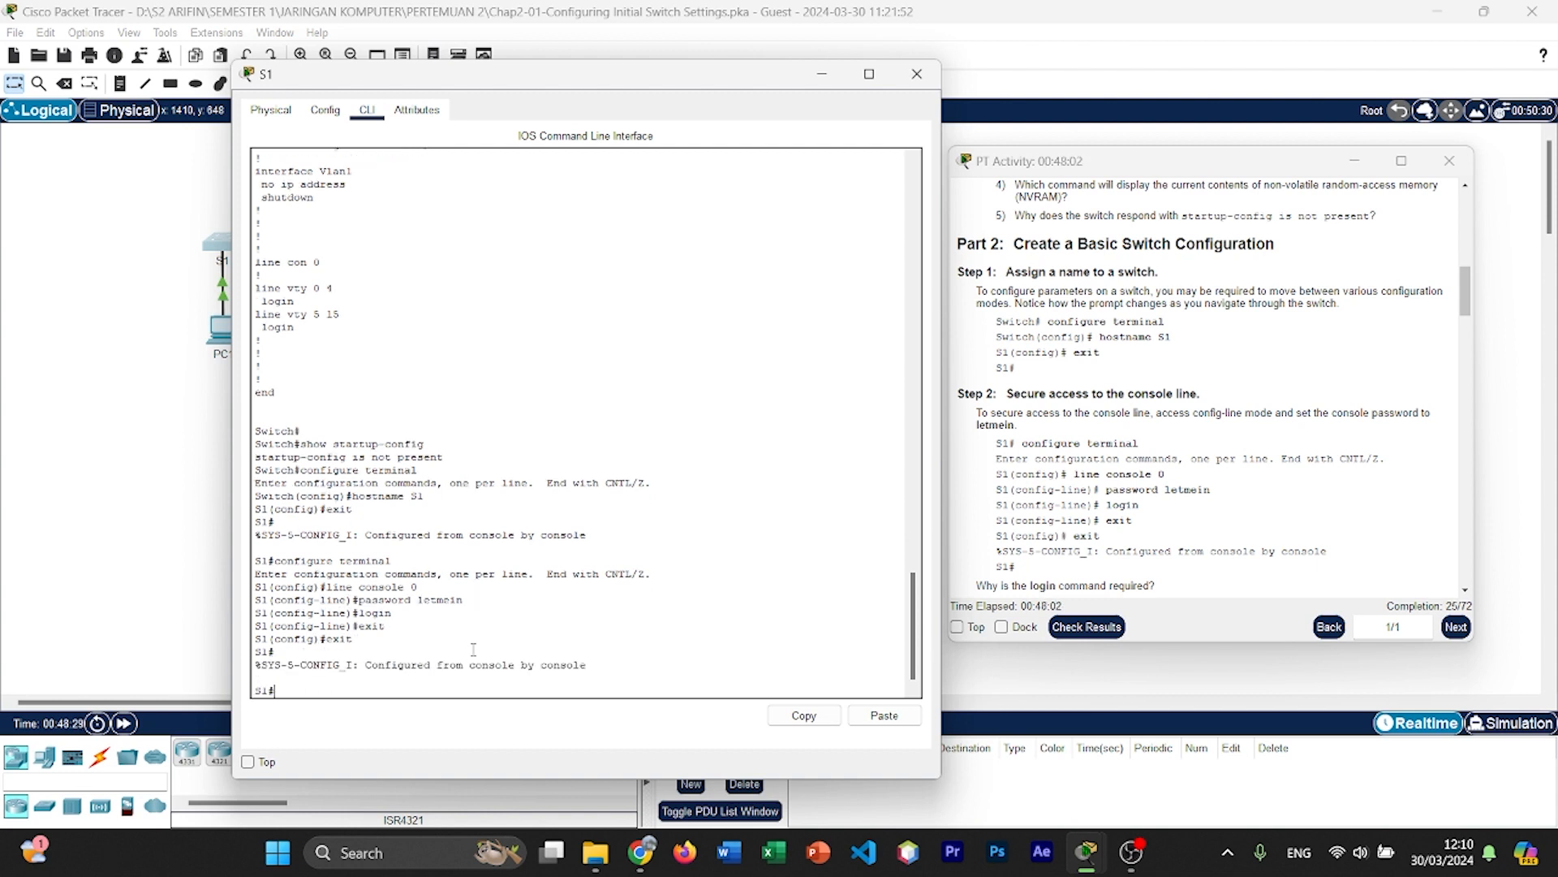
Step: Log out of S1 with exit and log back in with the console password to verify that console access is secured
{"action": "scroll", "coordinate": [1209, 551], "scroll_direction": "down", "scroll_amount": 3}
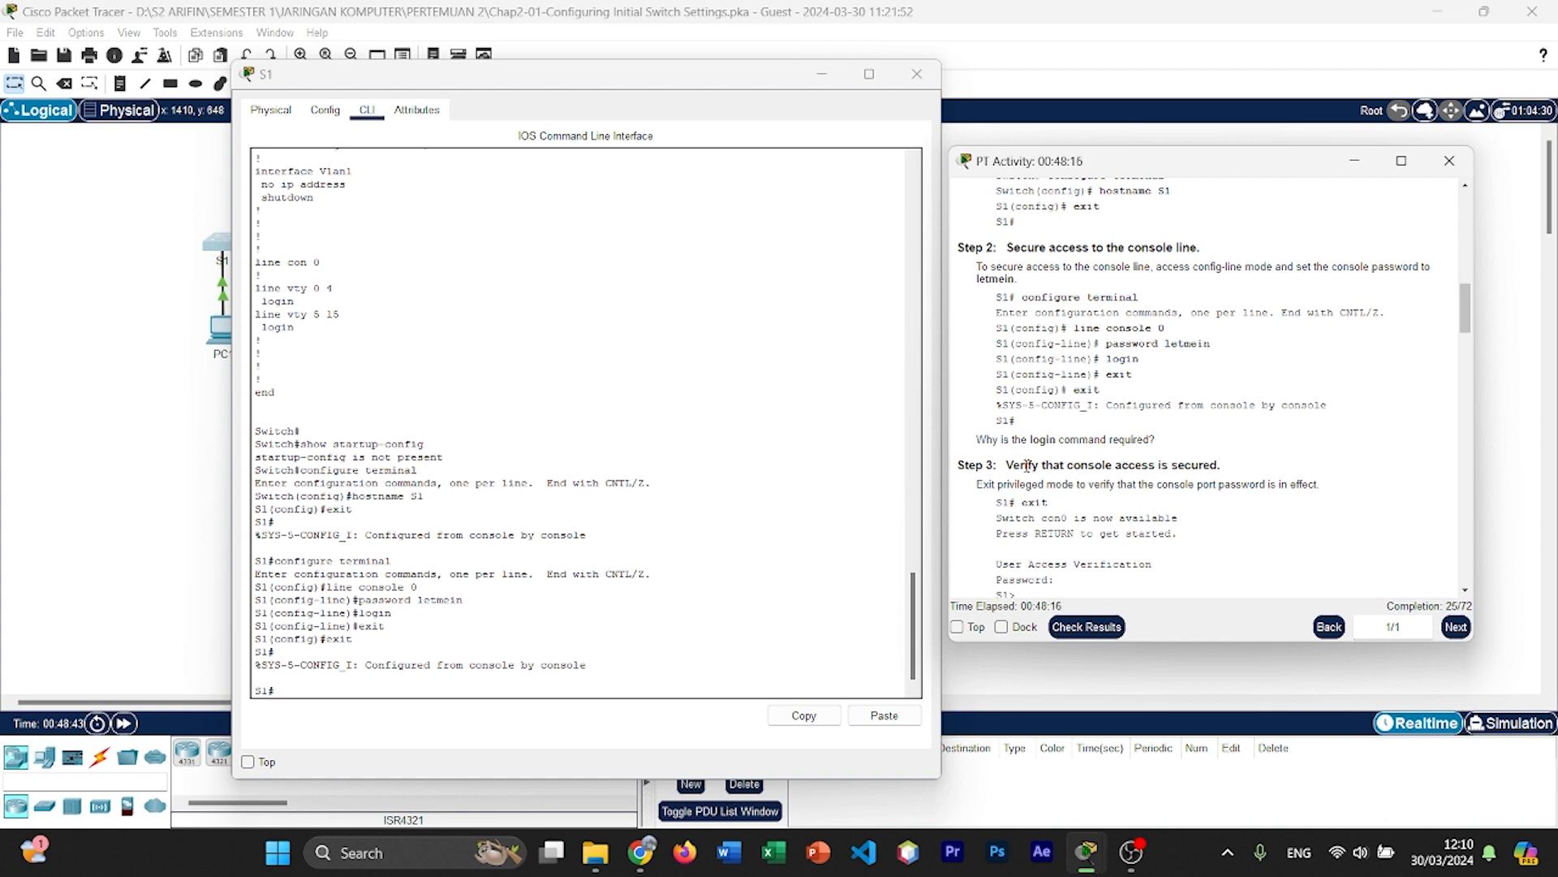
{"action": "scroll", "coordinate": [1083, 485], "scroll_direction": "down", "scroll_amount": 1}
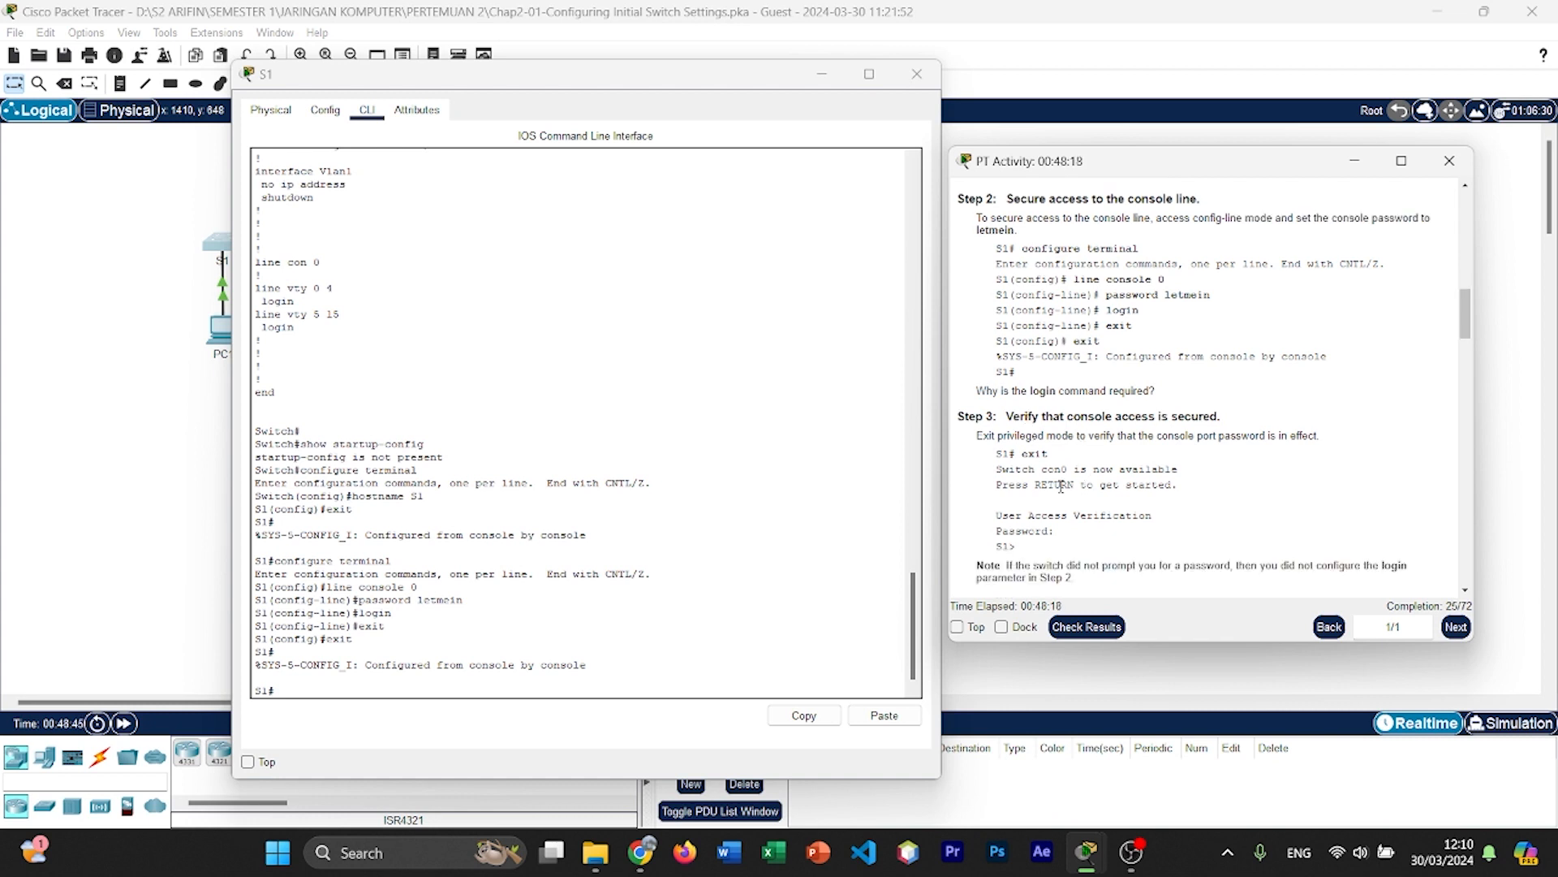
{"action": "left_click", "coordinate": [611, 632]}
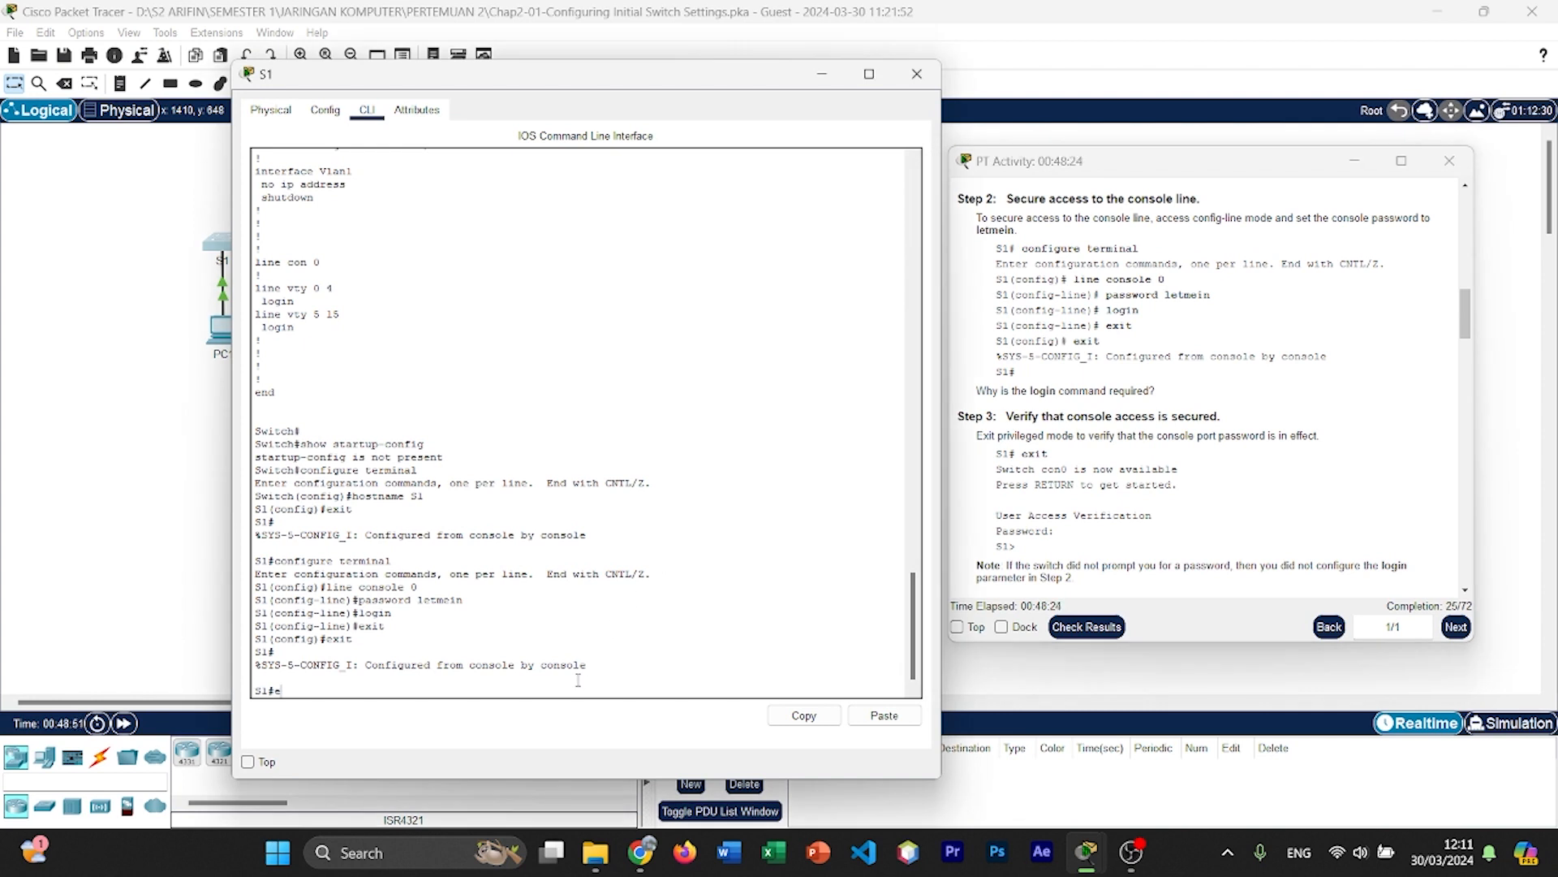
{"action": "type", "text": "exit"}
{"action": "key", "text": "Return"}
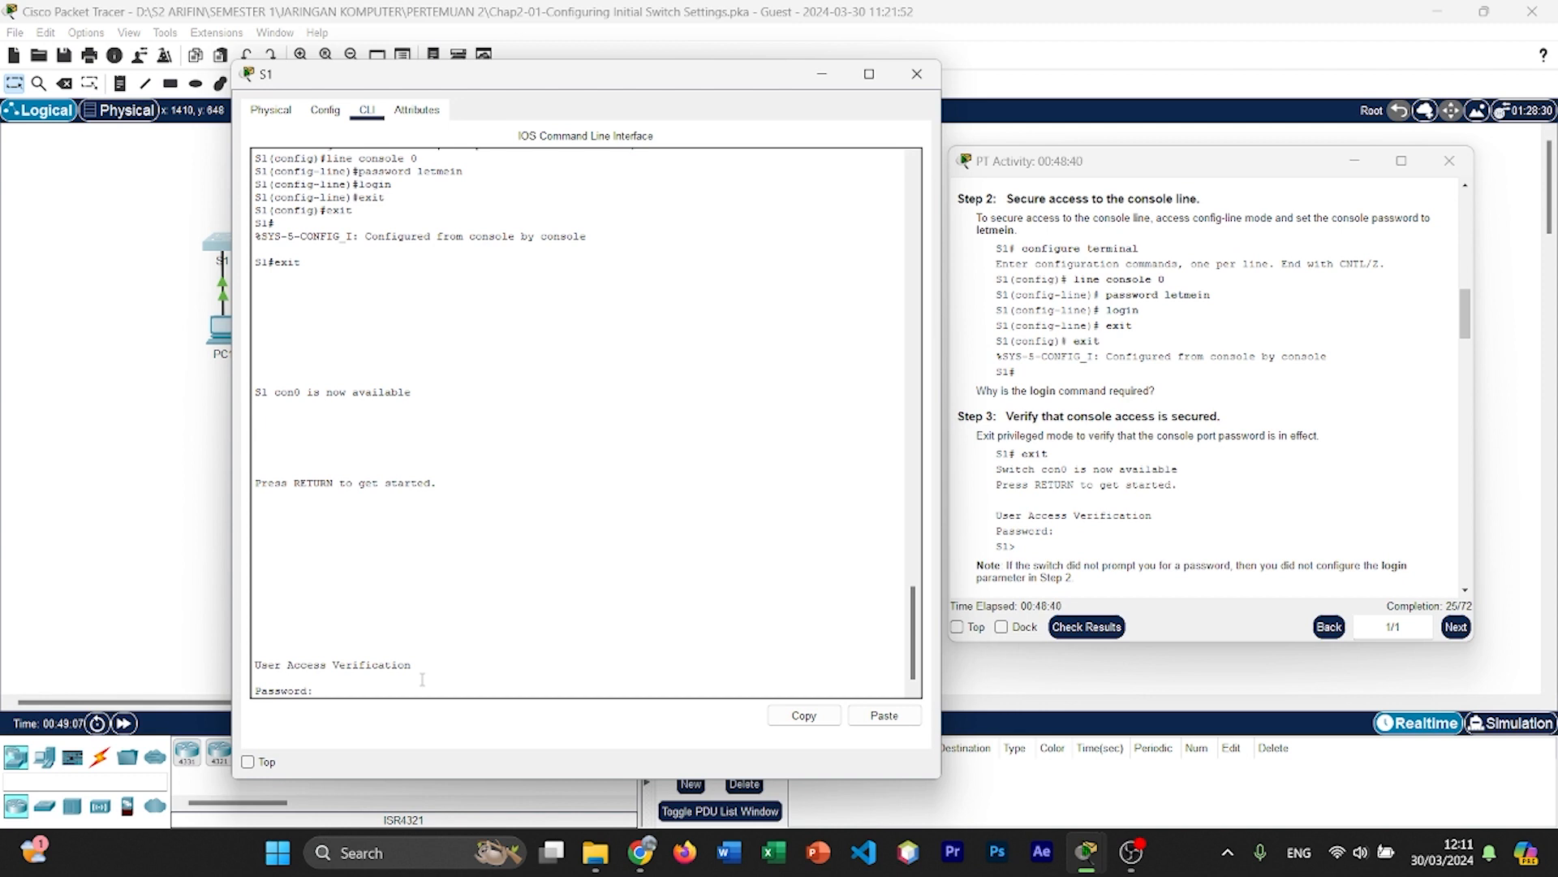
{"action": "key", "text": "Return"}
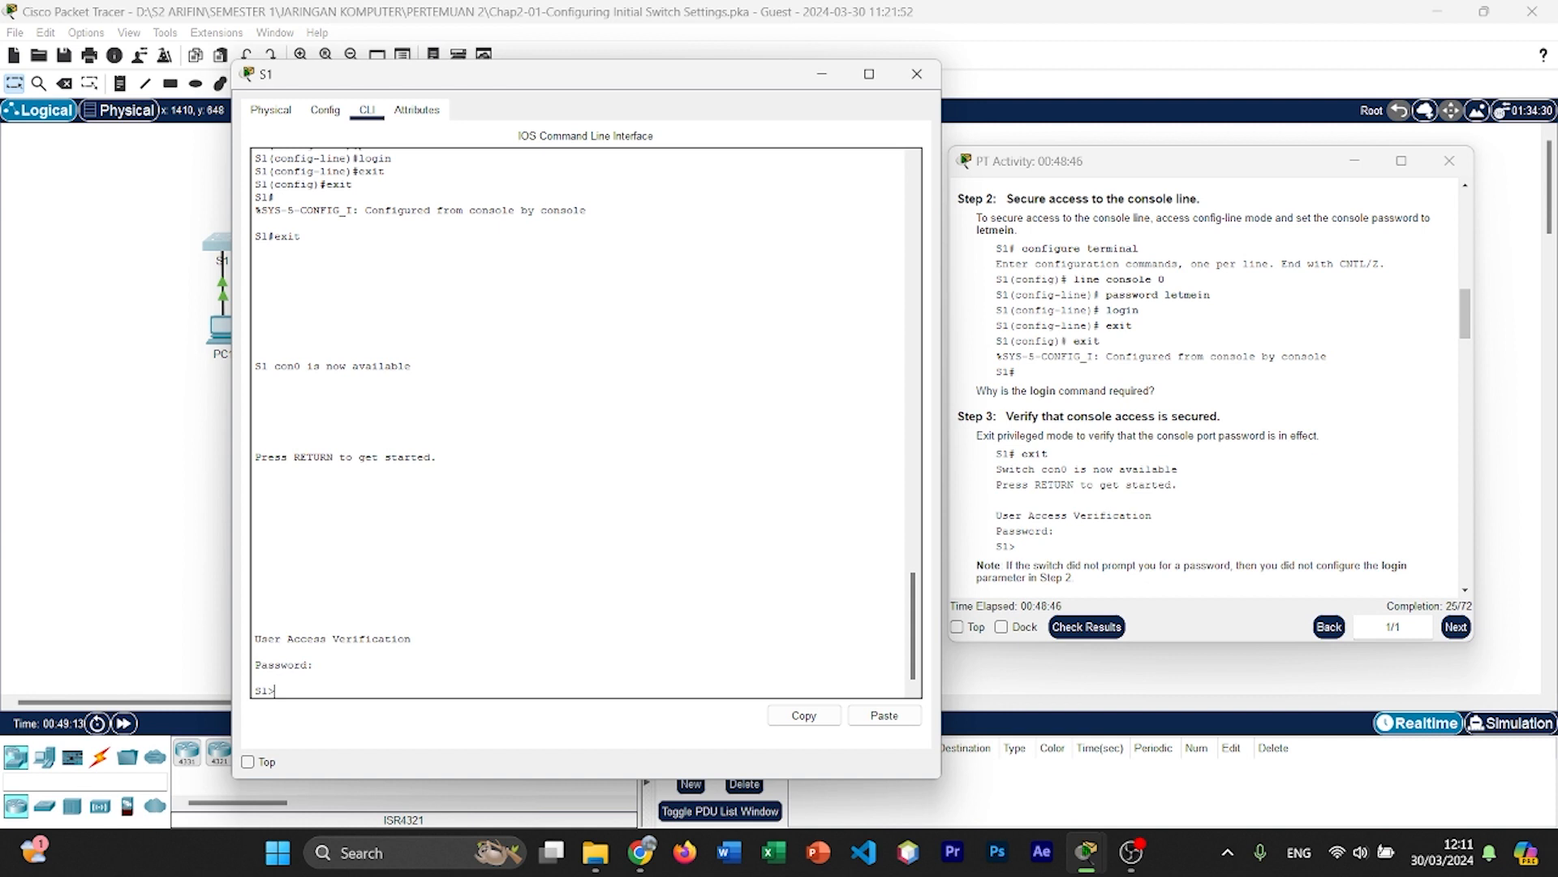
Step: Enter privileged EXEC mode with enable and access global configuration mode with configure terminal
{"action": "scroll", "coordinate": [1179, 442], "scroll_direction": "down", "scroll_amount": 3}
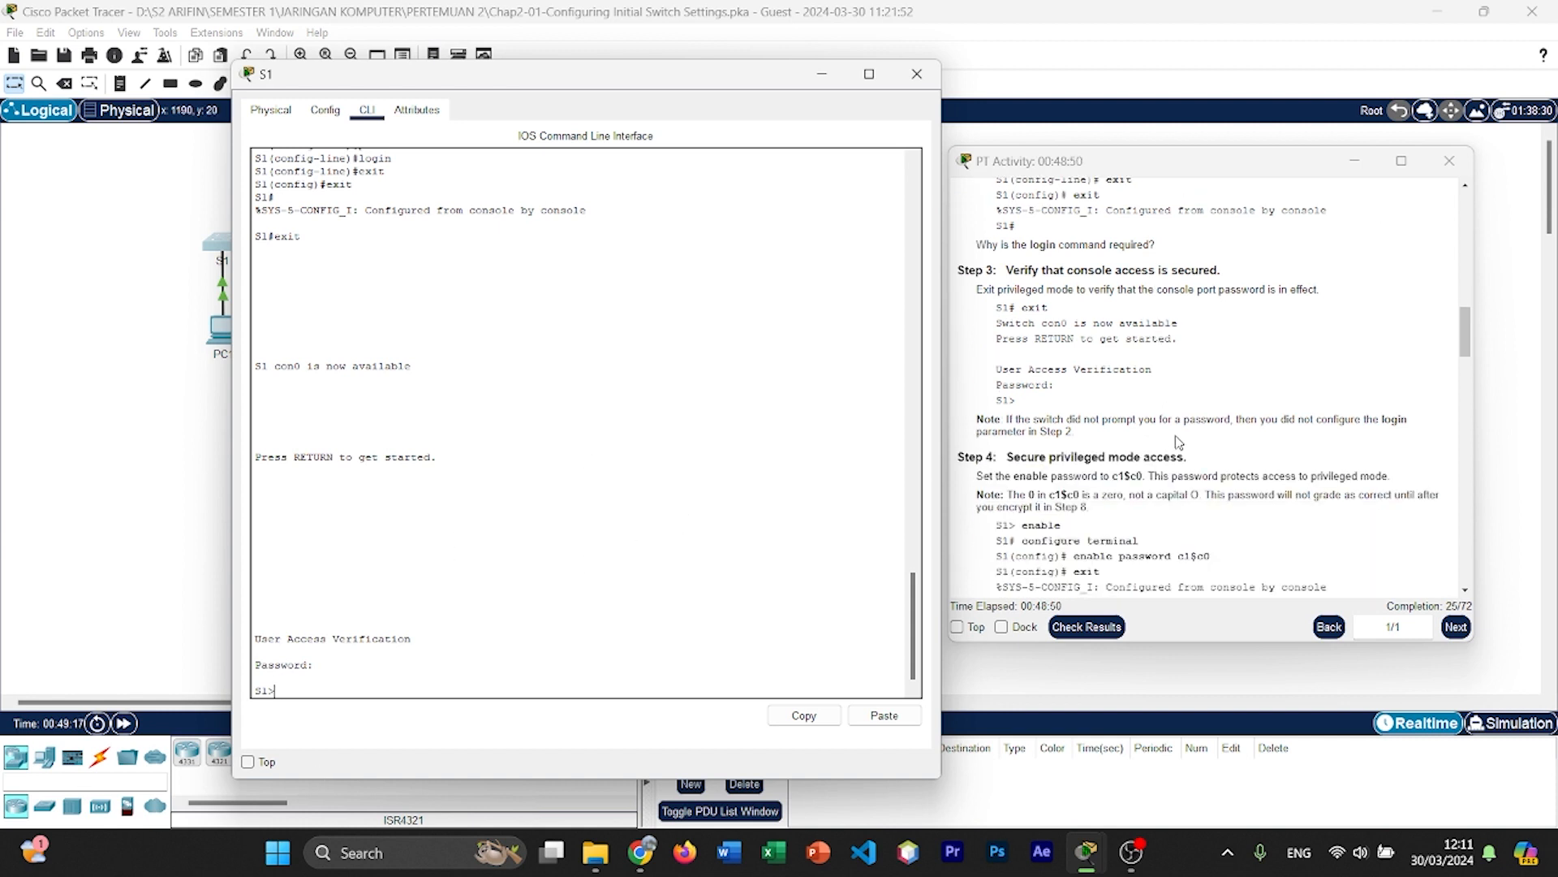
{"action": "scroll", "coordinate": [1178, 443], "scroll_direction": "down", "scroll_amount": 1}
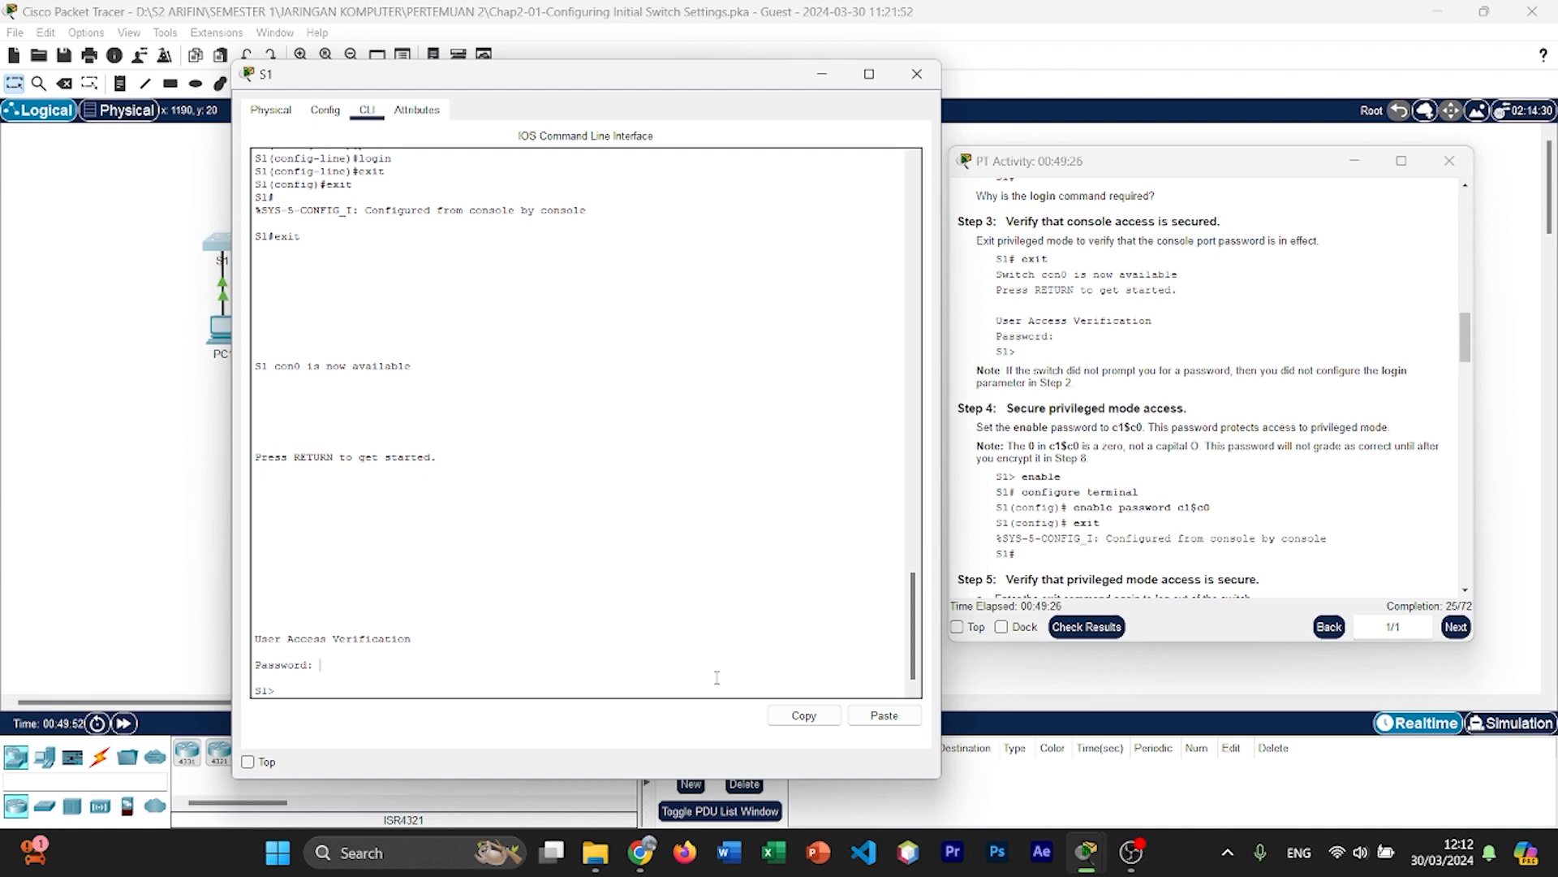
{"action": "type", "text": "ble"}
{"action": "key", "text": "Return"}
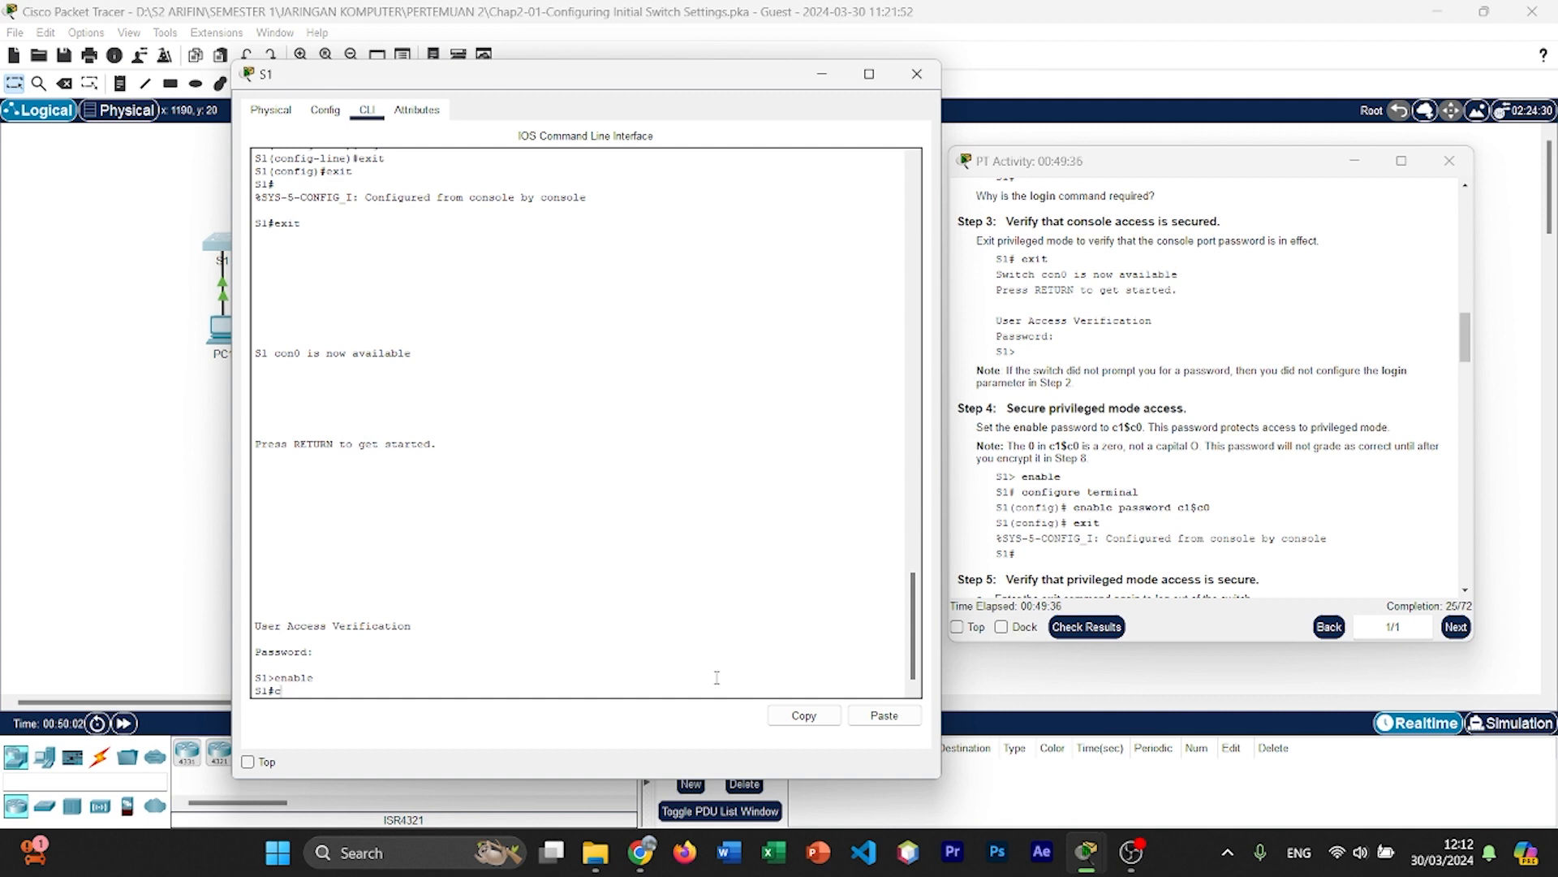
{"action": "type", "text": "configure terminal"}
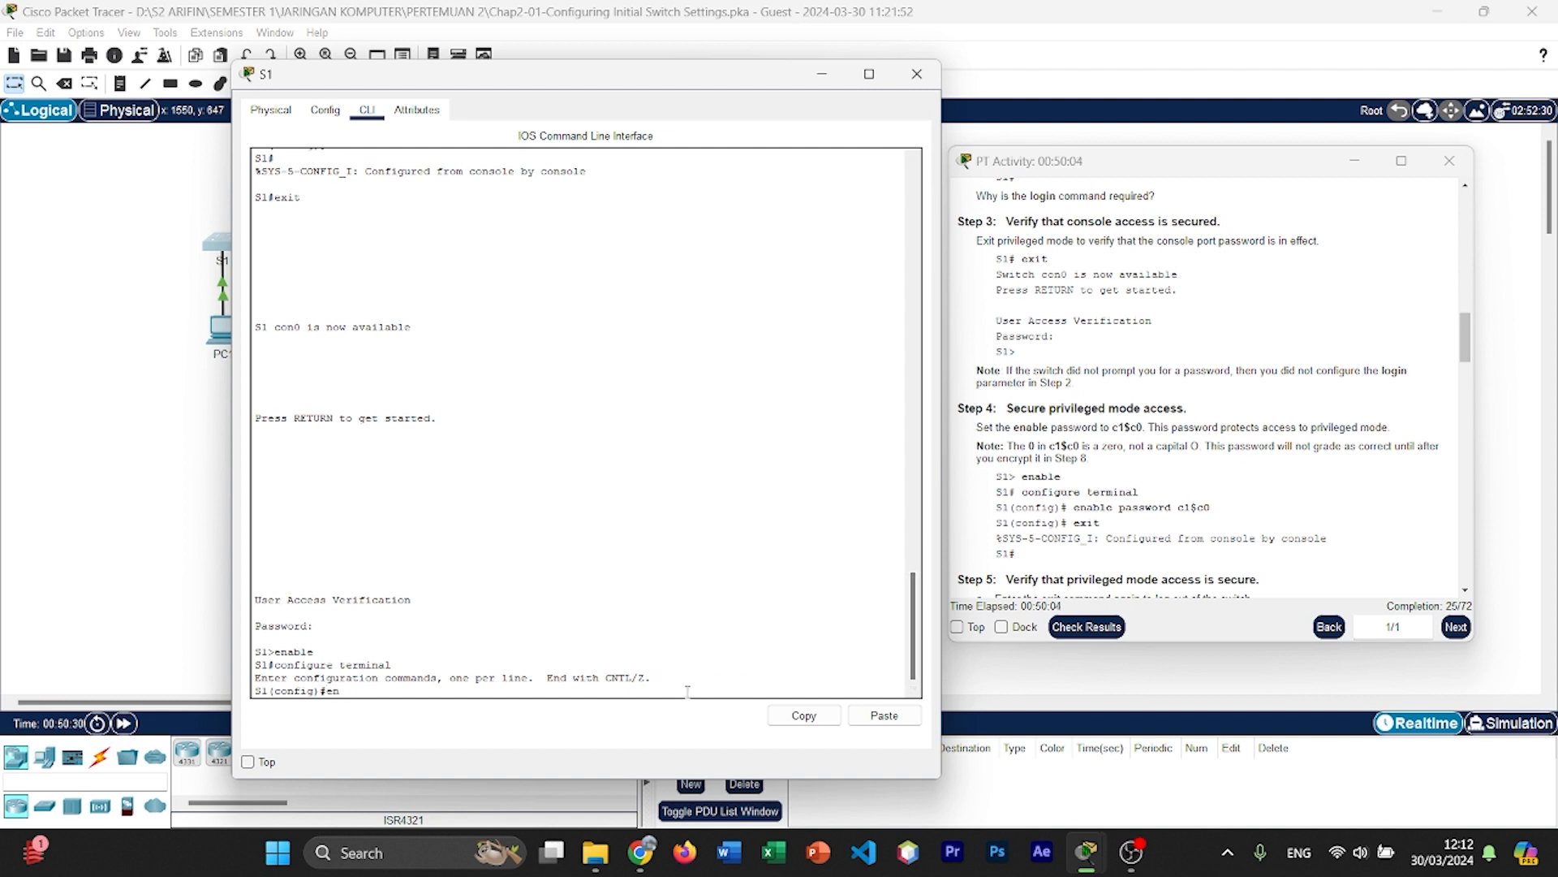
Step: Set the privileged mode password with the enable password command, using the one given in Step 4 of the instructions
{"action": "type", "text": "able password c1$c0"}
{"action": "key", "text": "Return"}
Step: Leave global configuration mode with exit and bring up a fresh privileged EXEC prompt
{"action": "type", "text": "e"}
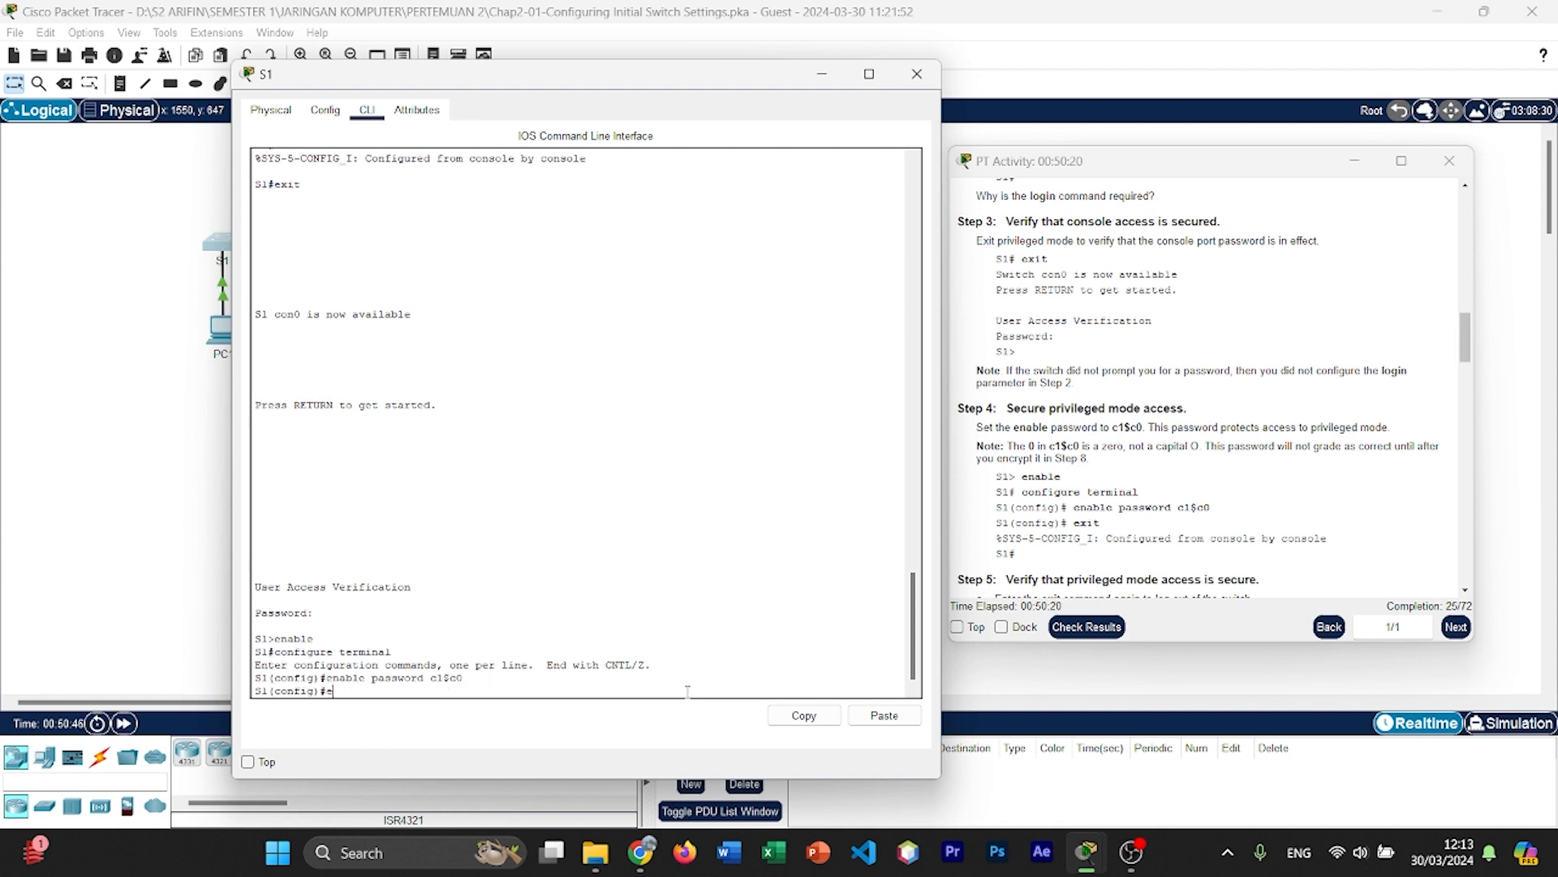
{"action": "type", "text": "xit"}
{"action": "key", "text": "Return"}
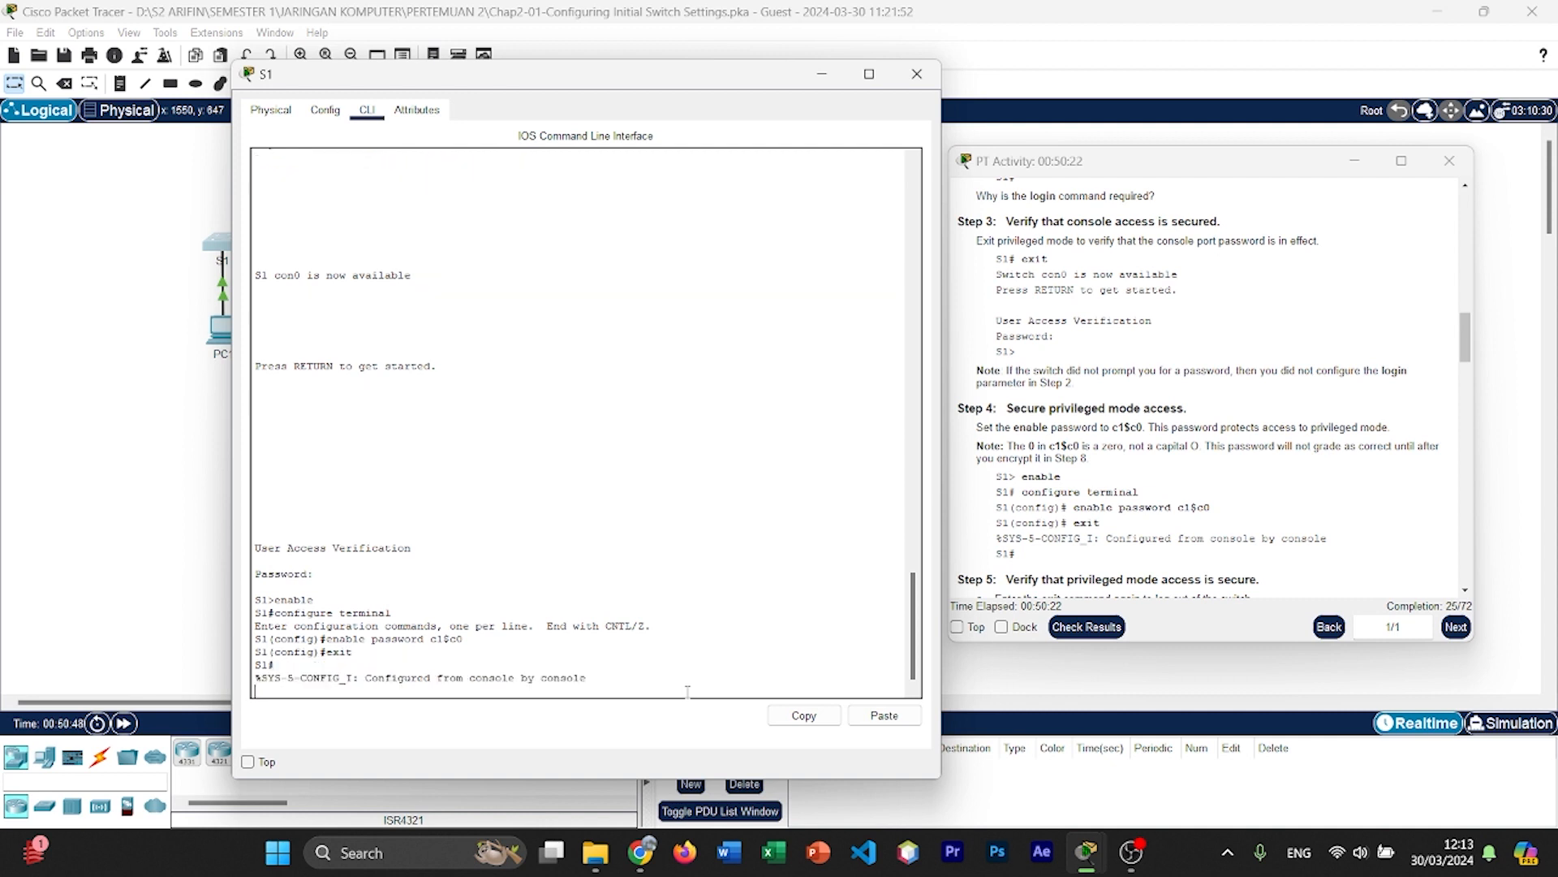
{"action": "key", "text": "Return"}
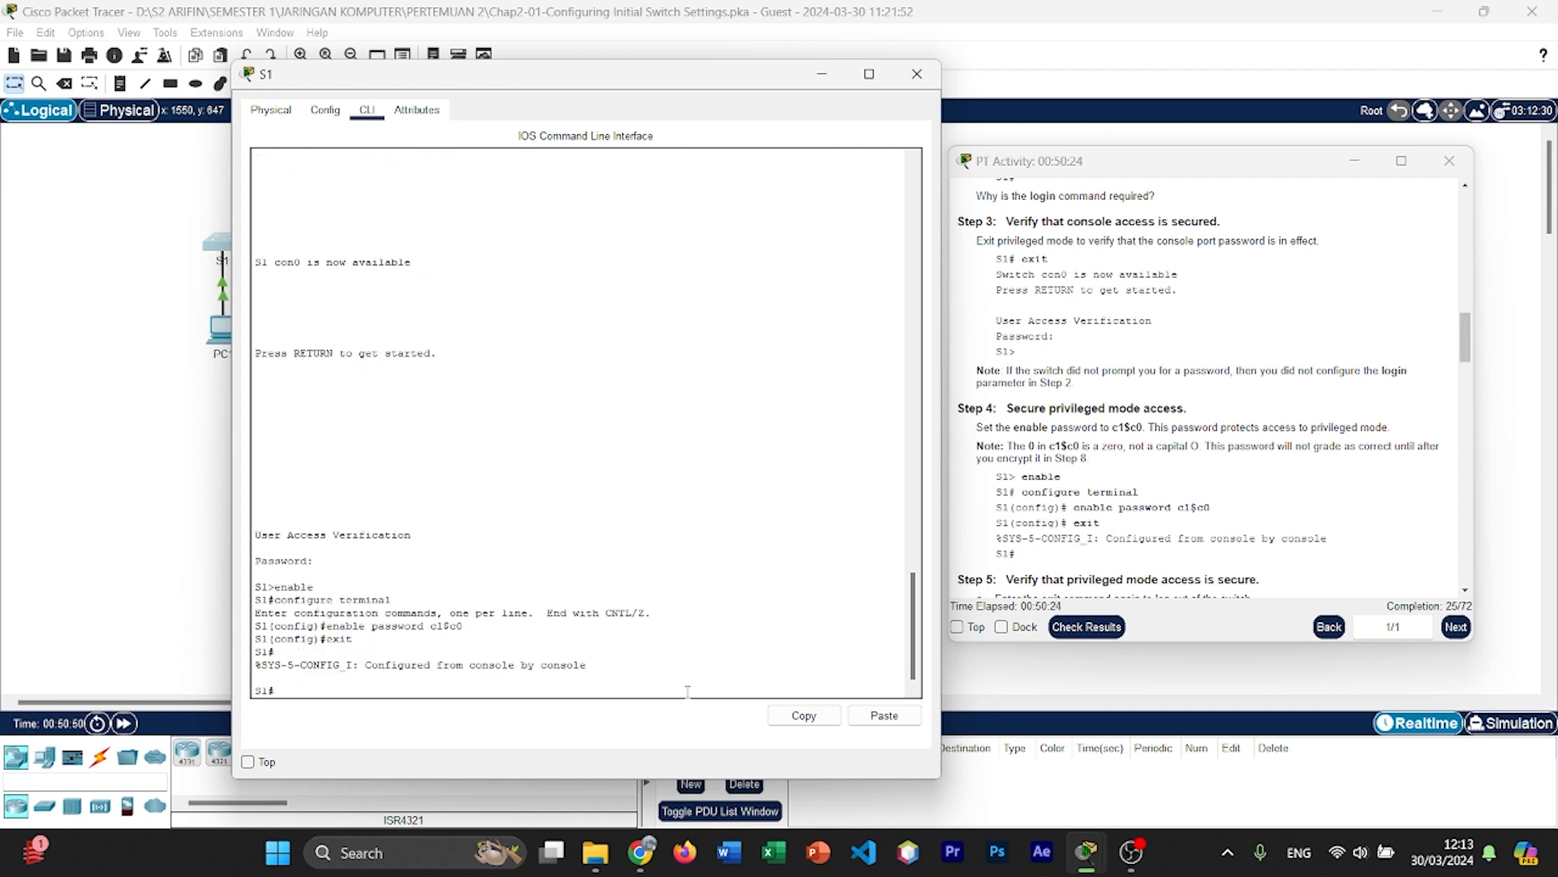
Step: Log out of the switch again and enter the console password to reach user EXEC mode
{"action": "scroll", "coordinate": [1117, 529], "scroll_direction": "down", "scroll_amount": 3}
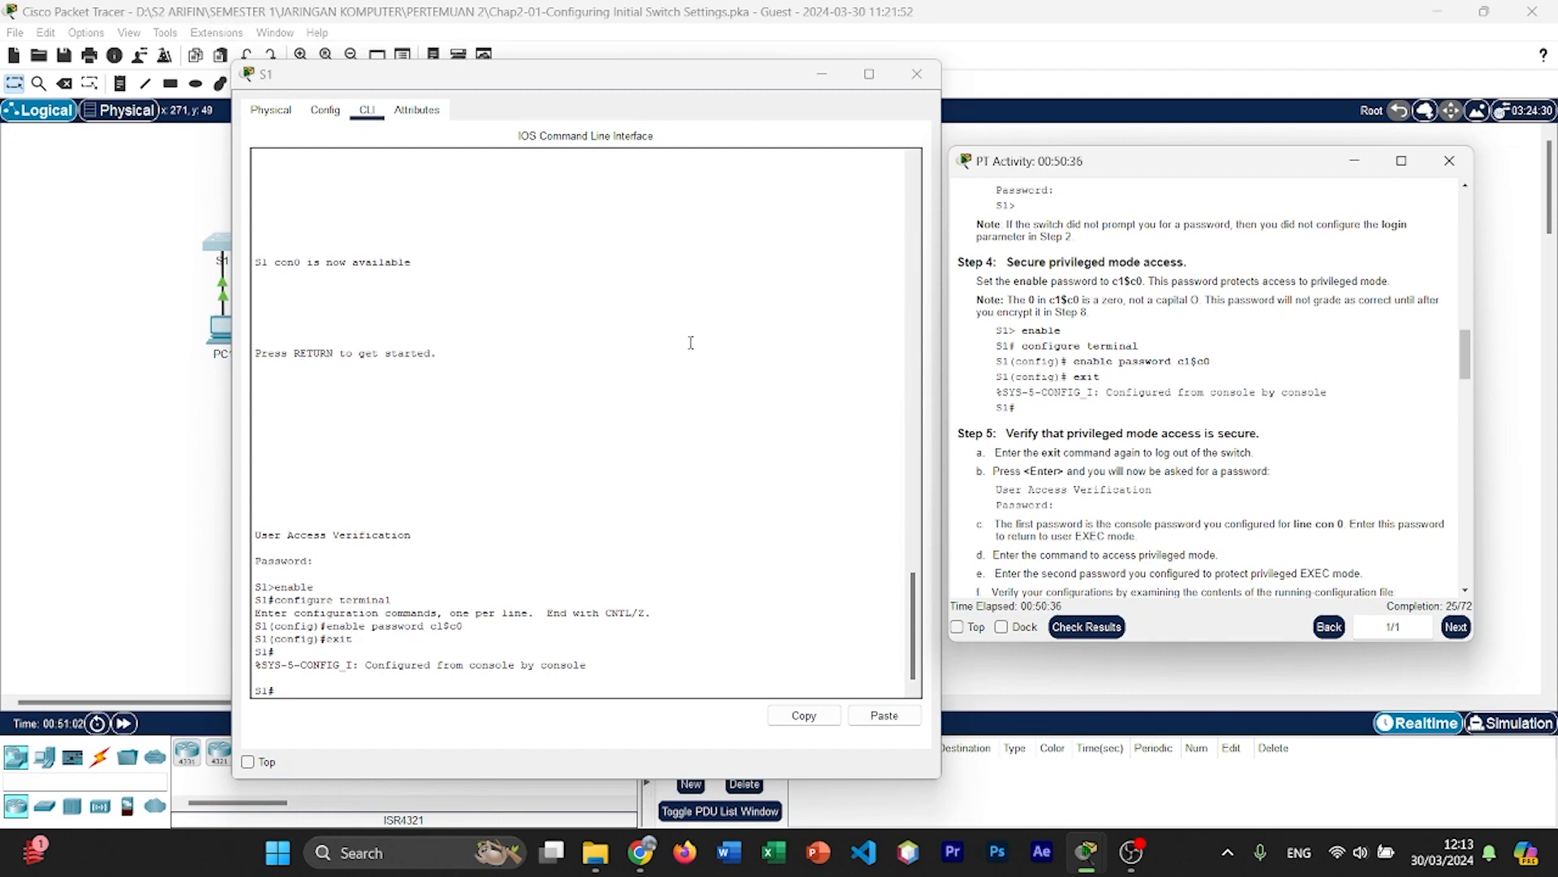
{"action": "left_click", "coordinate": [815, 649]}
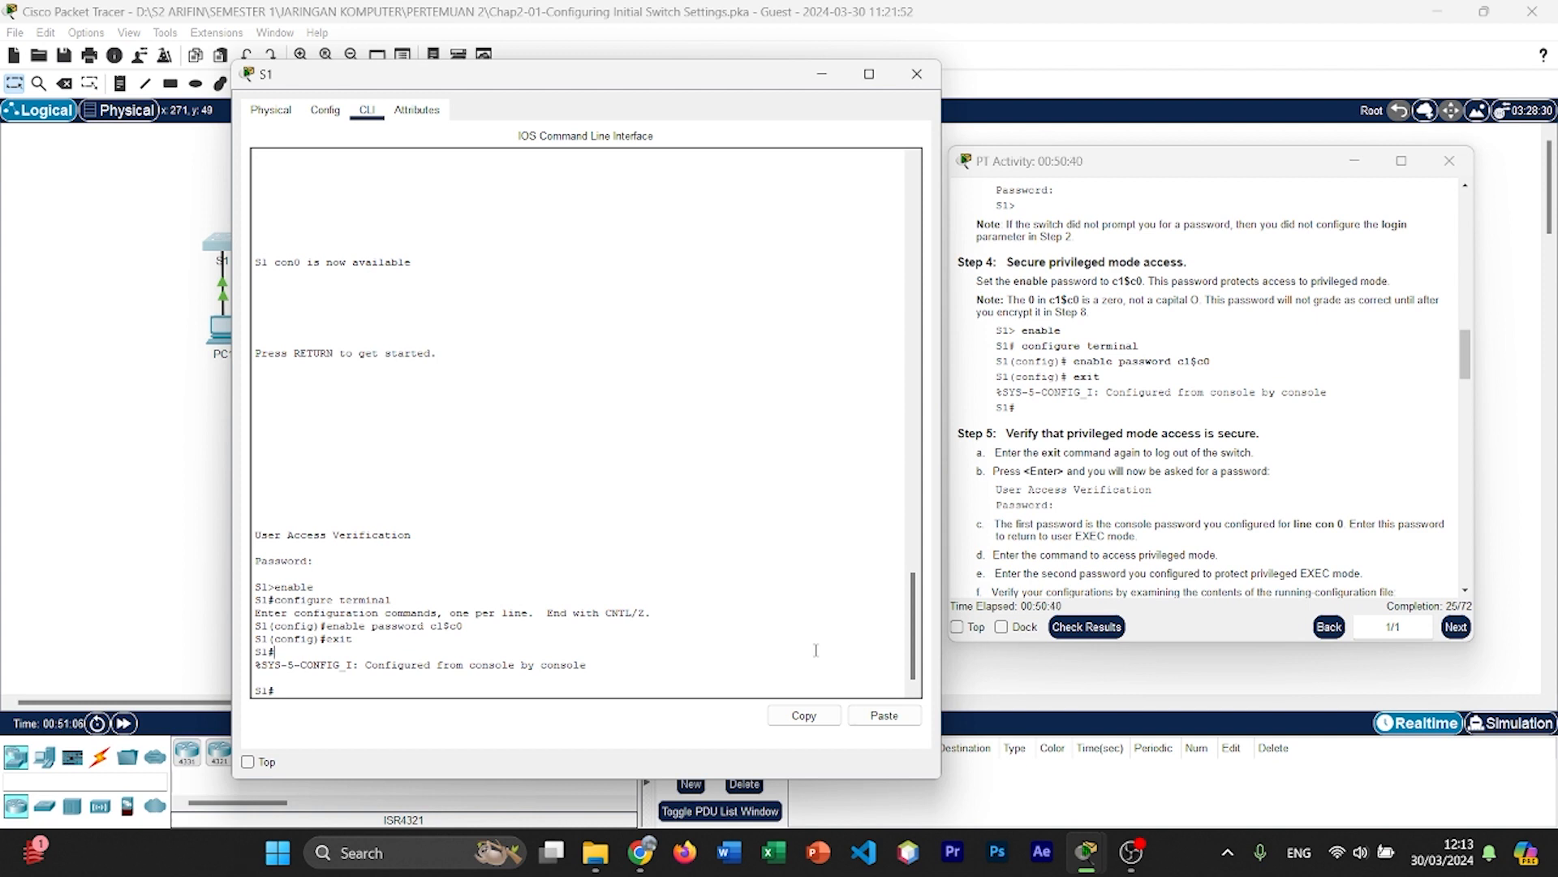
{"action": "type", "text": "exit"}
{"action": "key", "text": "Return"}
{"action": "key", "text": "Return"}
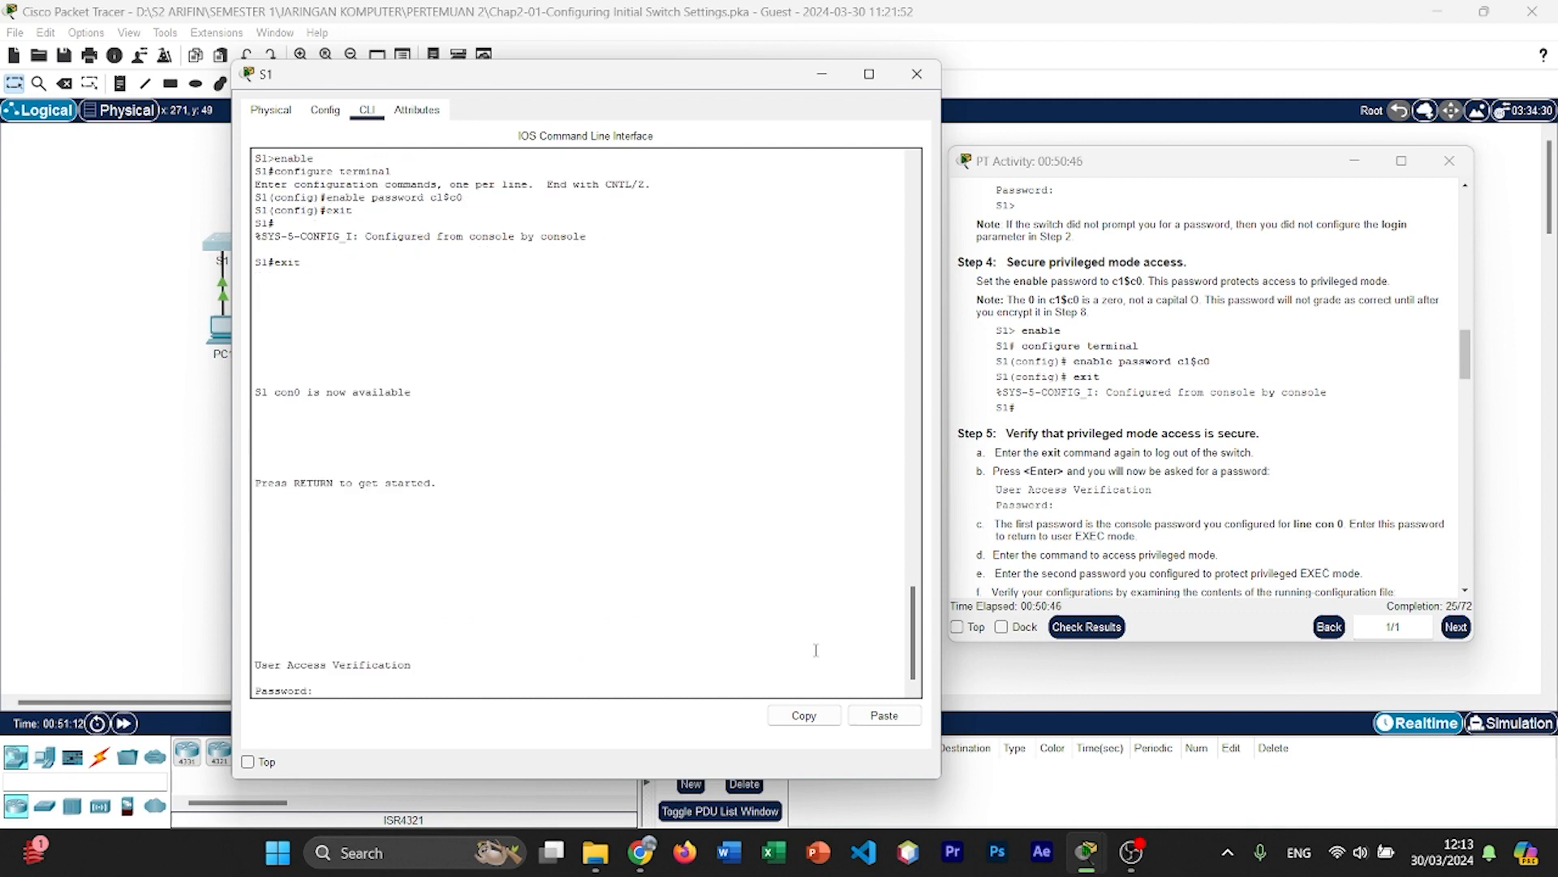
{"action": "key", "text": "Return"}
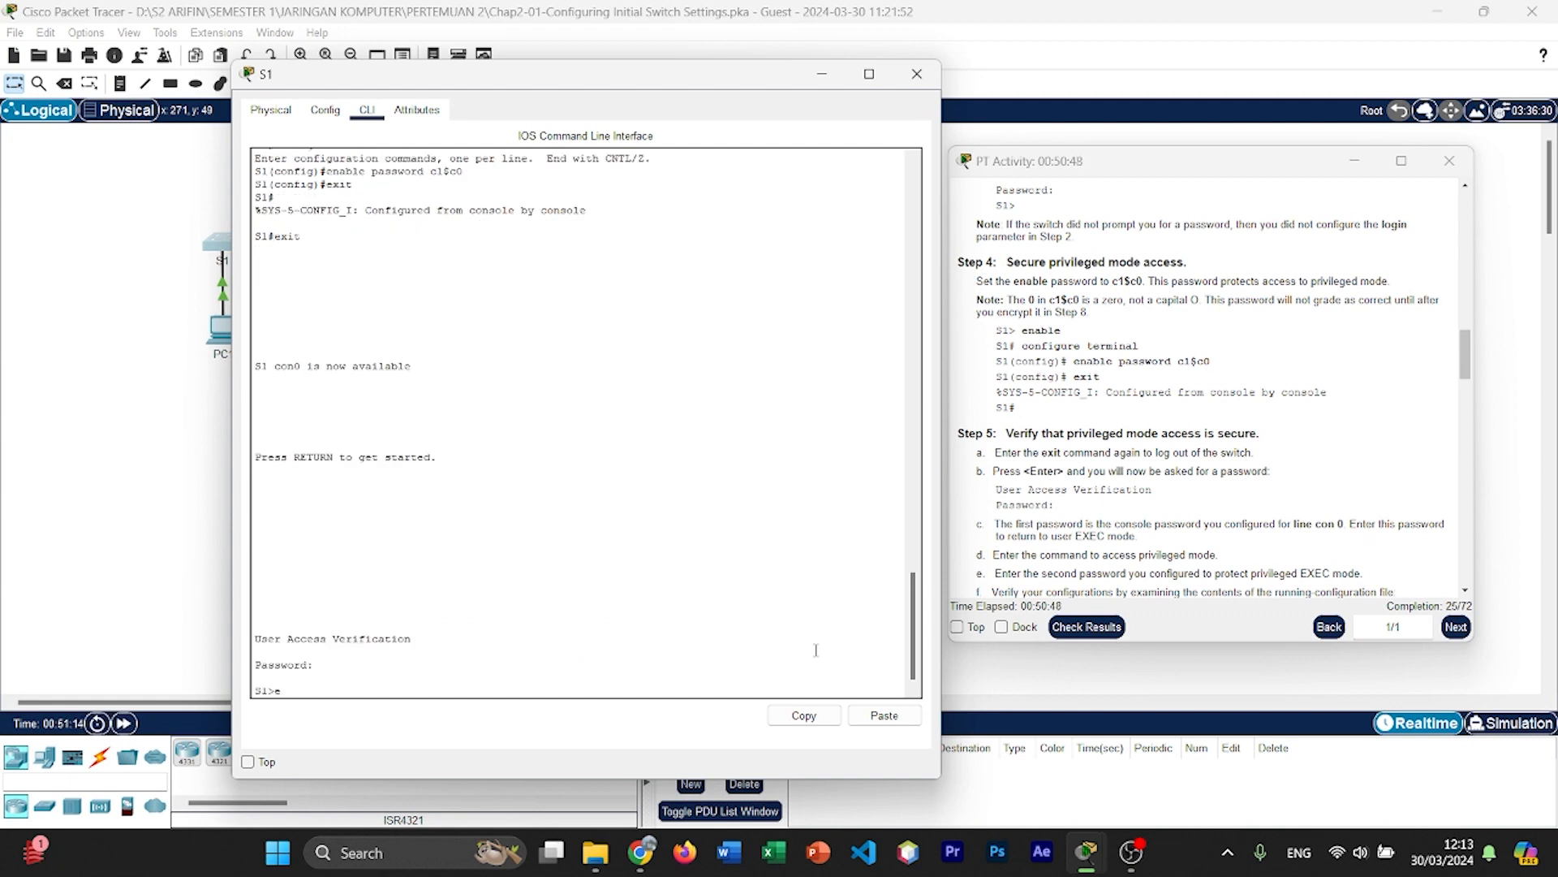
Step: Access privileged EXEC mode with enable, entering the enable password at the prompt
{"action": "type", "text": "enable"}
{"action": "key", "text": "Return"}
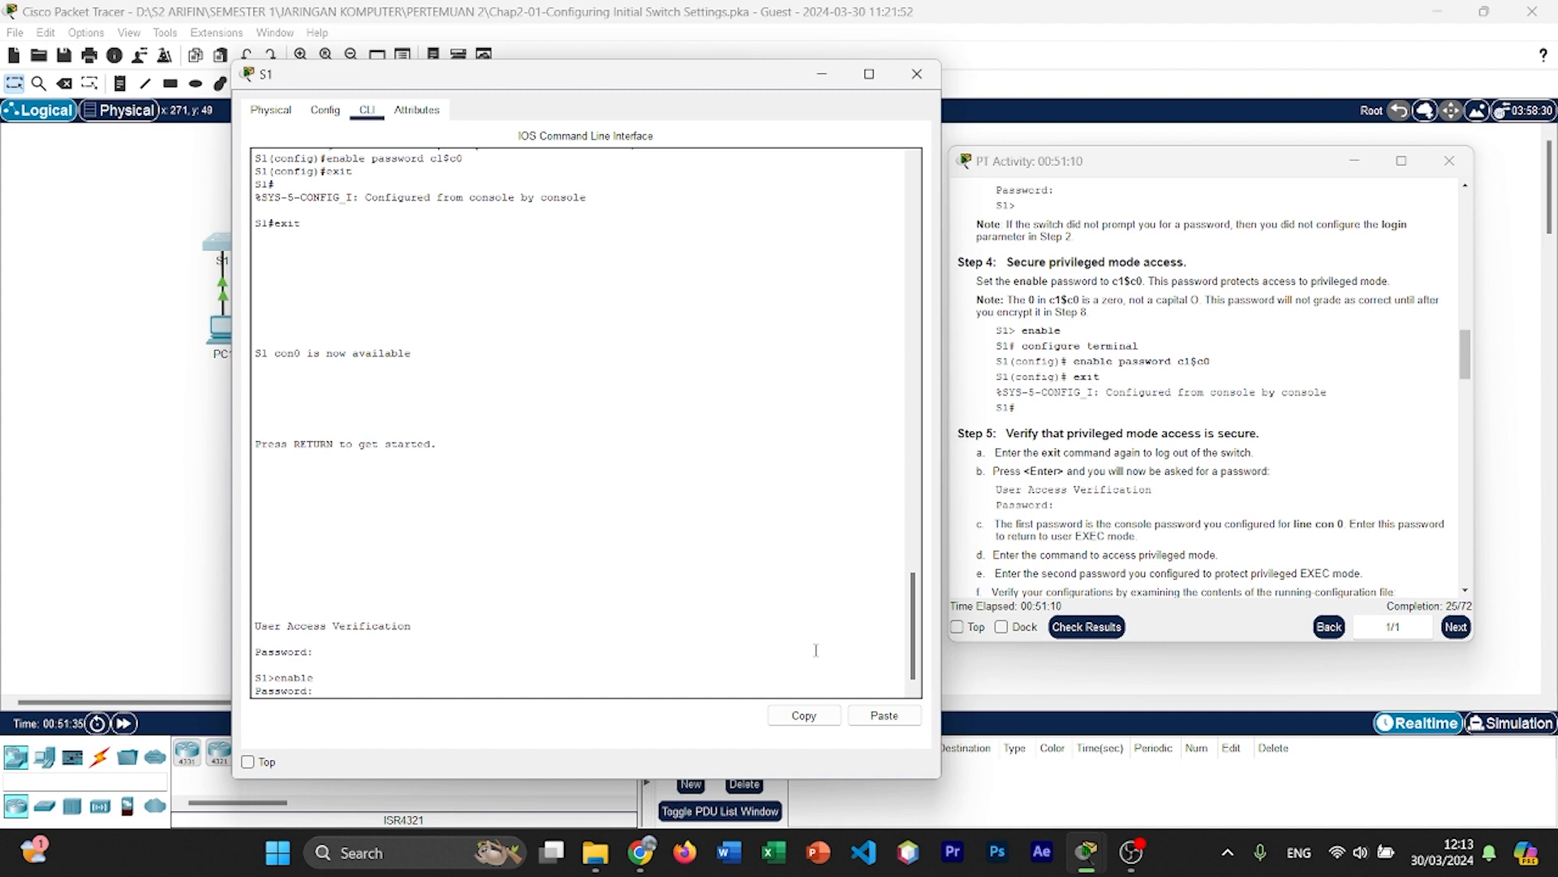
{"action": "key", "text": "Return"}
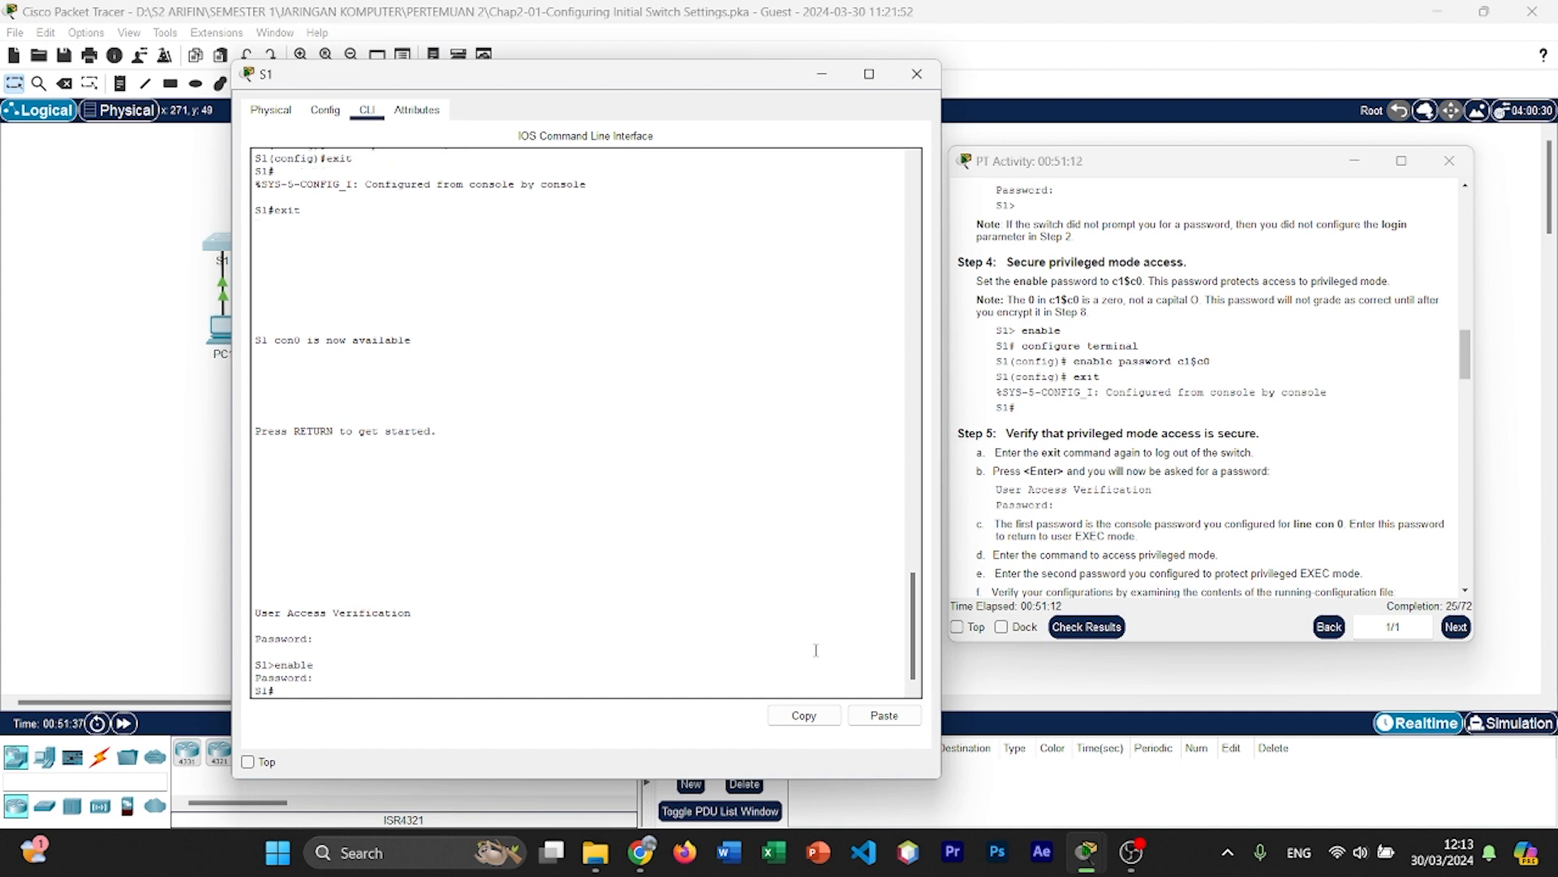
Step: Display S1's running configuration with show running-config, as Step 5 of the instructions asks
{"action": "scroll", "coordinate": [1140, 518], "scroll_direction": "down", "scroll_amount": 2}
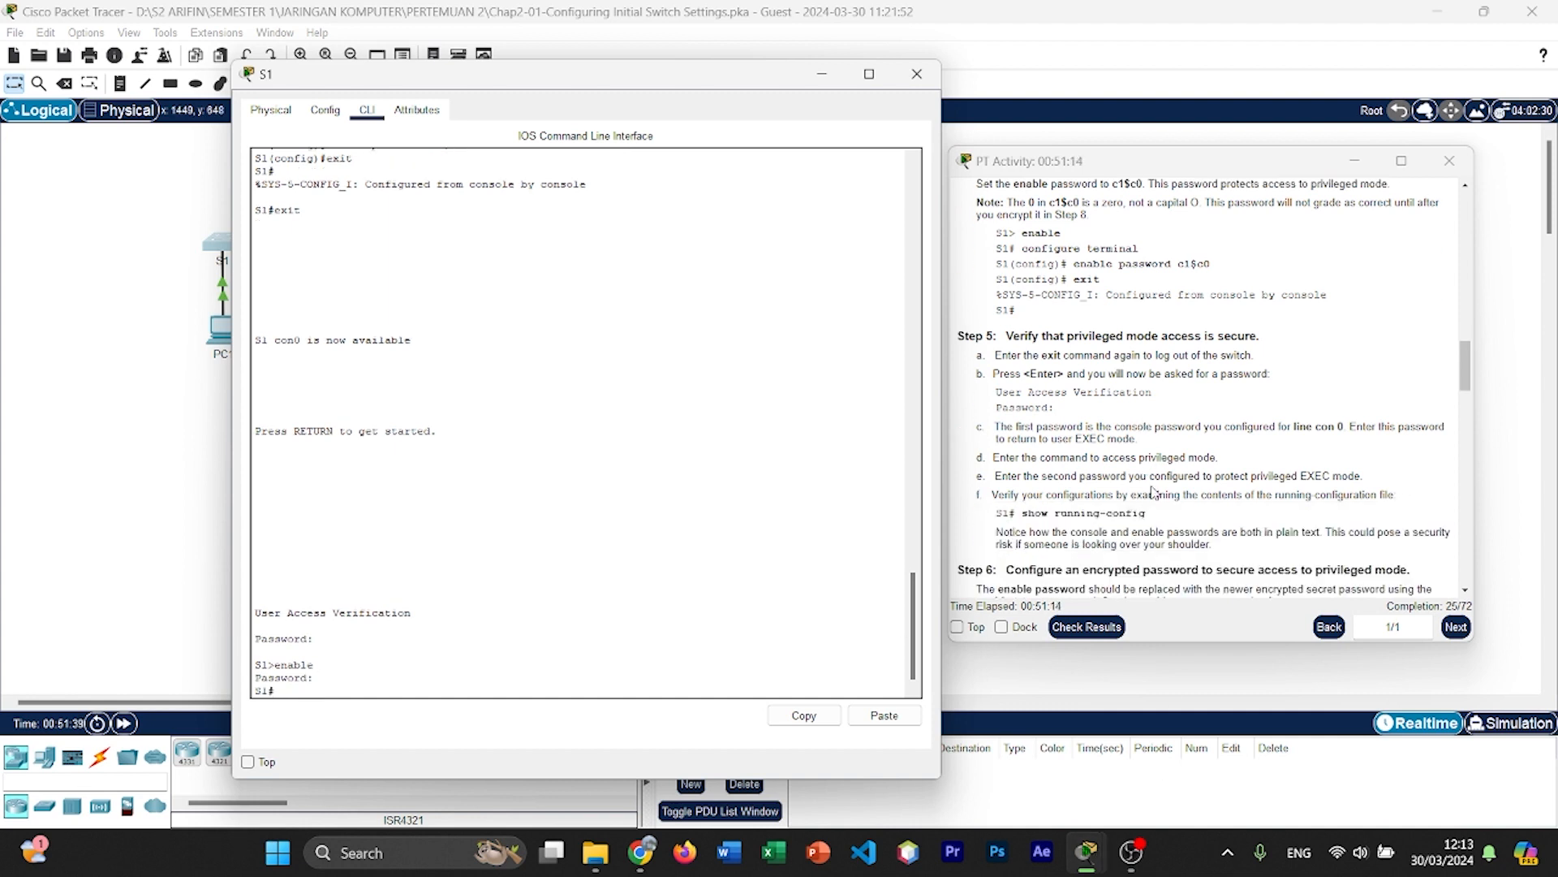
{"action": "scroll", "coordinate": [1153, 497], "scroll_direction": "down", "scroll_amount": 2}
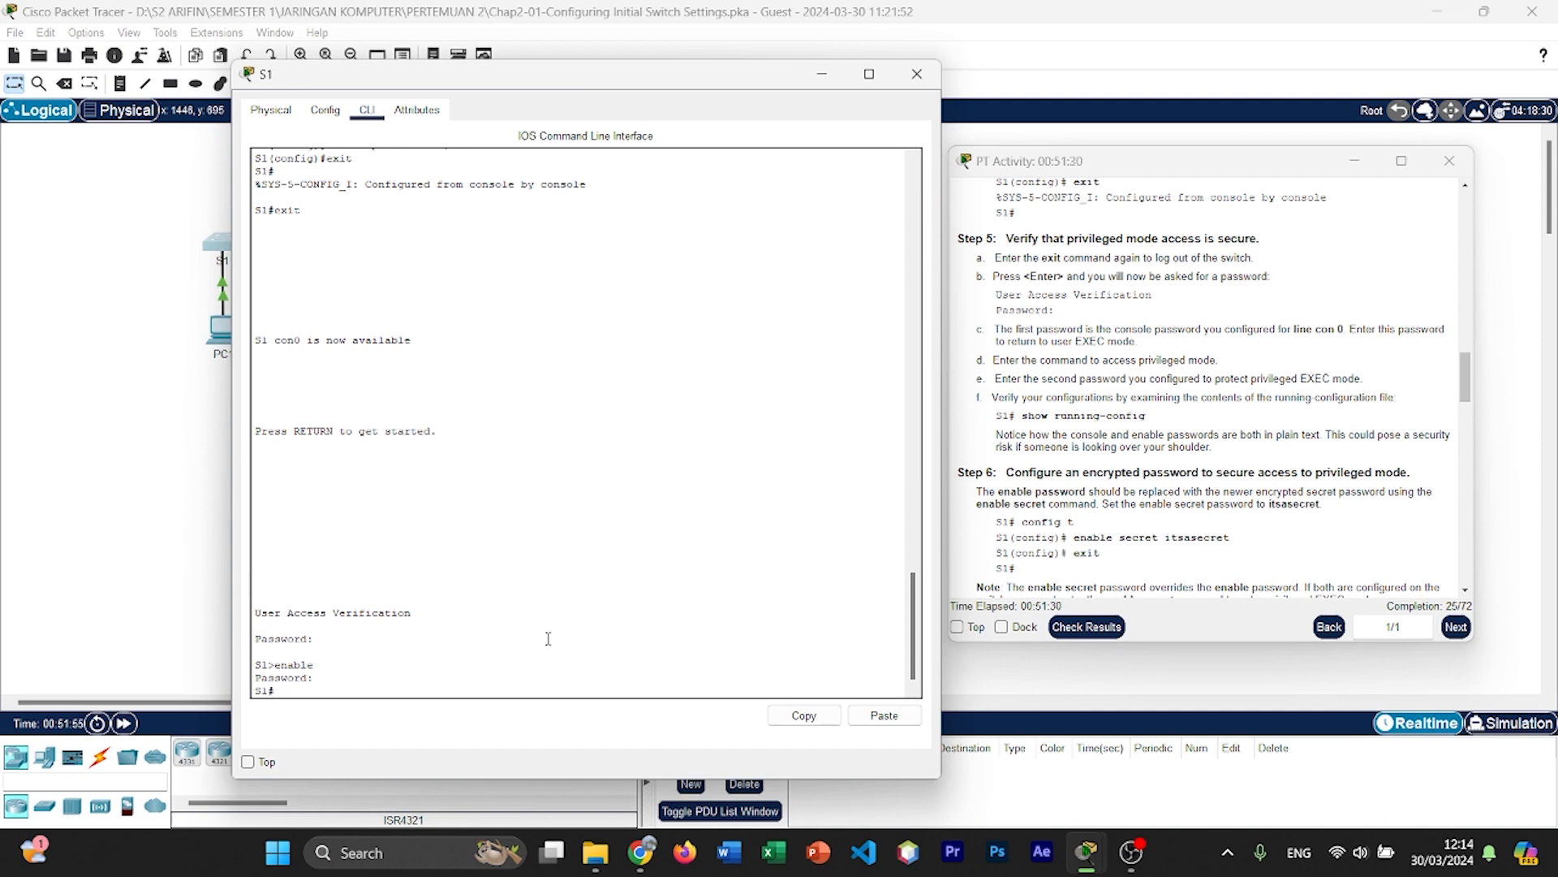
{"action": "type", "text": "how running-config"}
{"action": "key", "text": "Return"}
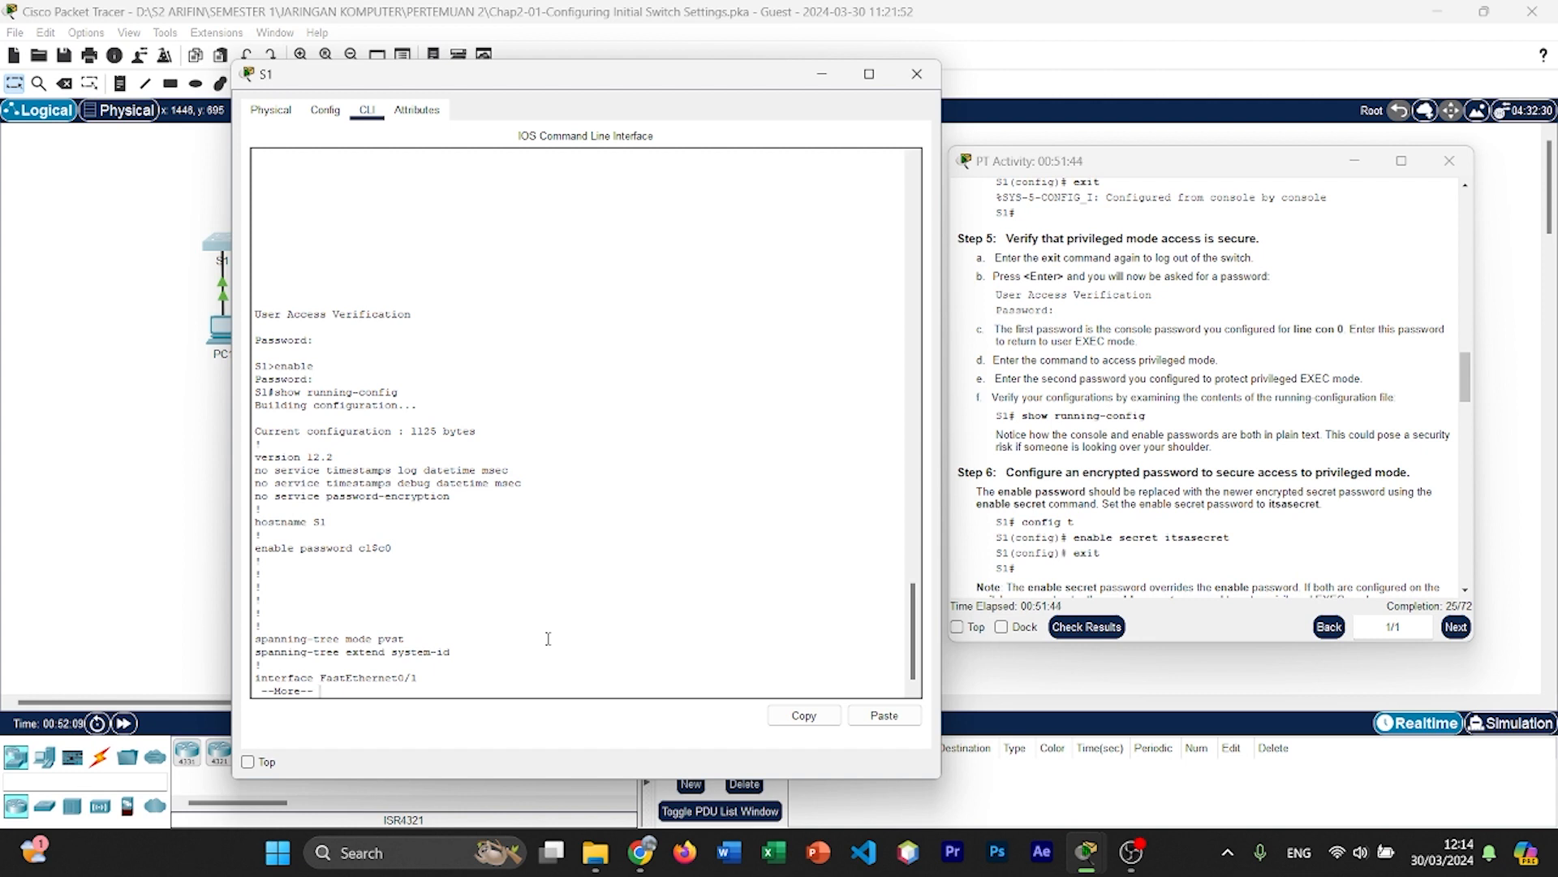
Step: Page through the running configuration to its end, examining how the enable password and the console line password are stored
{"action": "double_click", "coordinate": [362, 548]}
{"action": "left_click", "coordinate": [389, 534]}
{"action": "key", "text": "Return"}
{"action": "key", "text": "Return"}
{"action": "key", "text": "Return"}
{"action": "key", "text": "Return"}
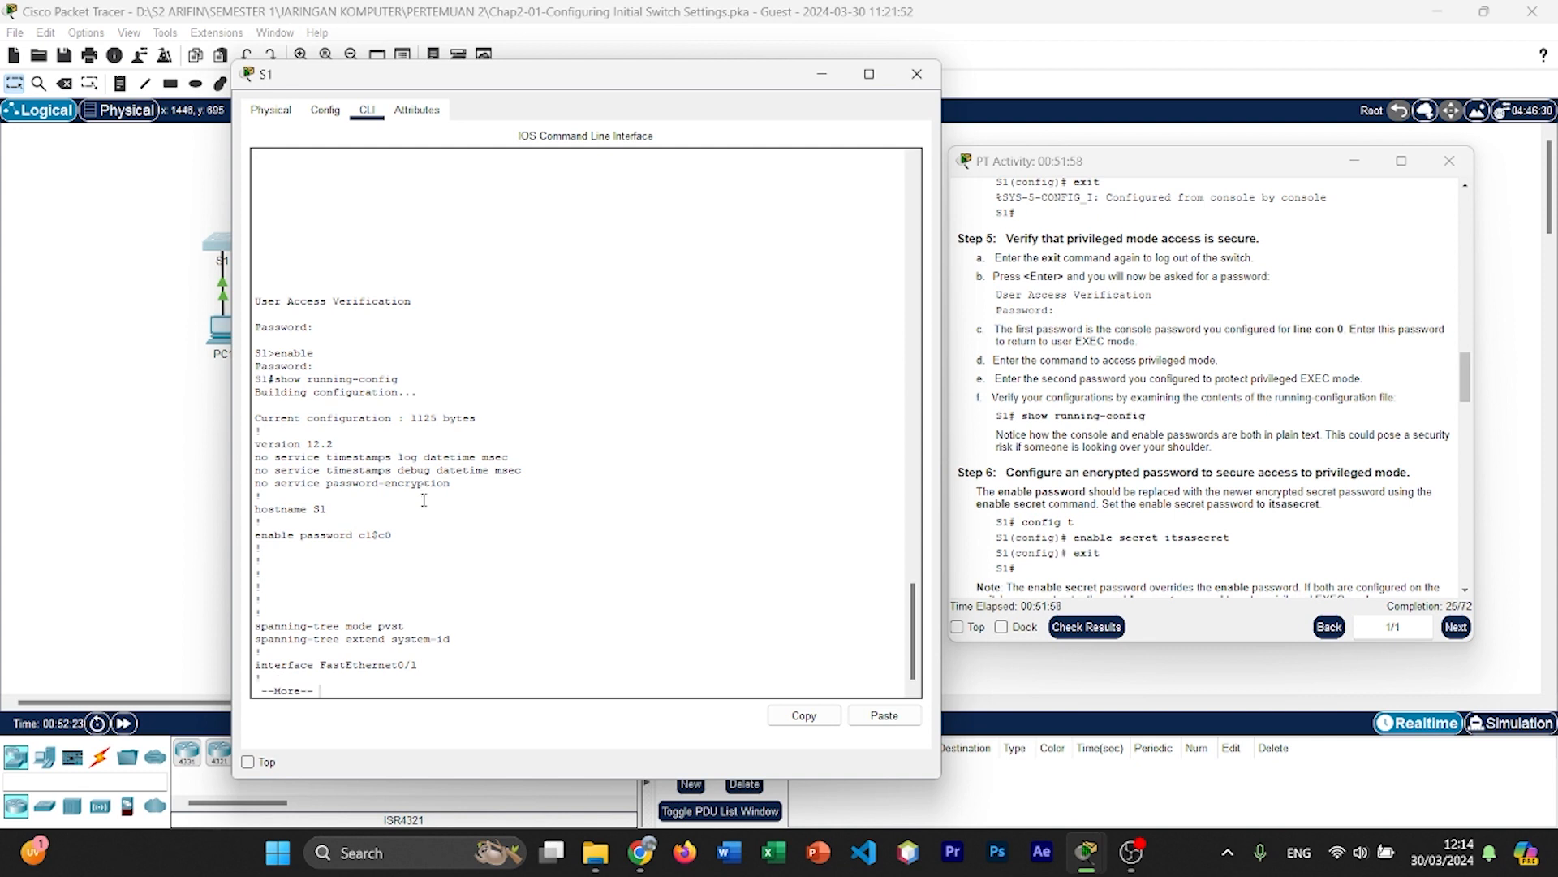
{"action": "key", "text": "Return"}
{"action": "key", "text": "Return"}
{"action": "key", "text": "Return"}
{"action": "key", "text": "Return"}
{"action": "key", "text": "Return"}
{"action": "key", "text": "Return"}
{"action": "key", "text": "Return"}
{"action": "key", "text": "Return"}
{"action": "key", "text": "Return"}
{"action": "key", "text": "Return"}
{"action": "key", "text": "Return"}
{"action": "key", "text": "Return"}
{"action": "key", "text": "Return"}
{"action": "key", "text": "Return"}
{"action": "key", "text": "Return"}
{"action": "key", "text": "Return"}
{"action": "key", "text": "Return"}
{"action": "key", "text": "Return"}
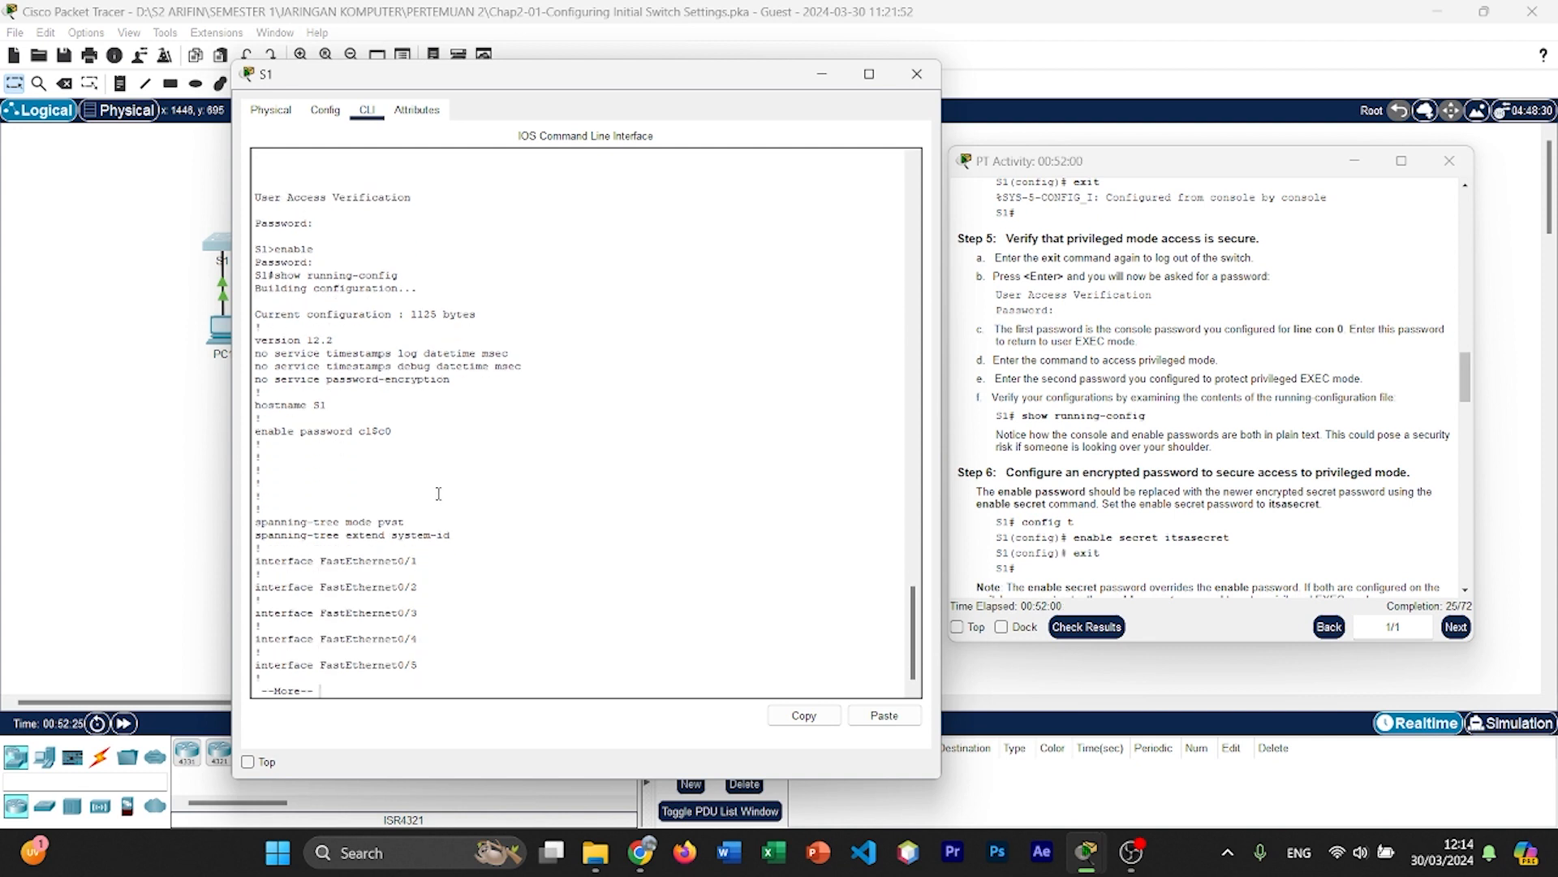
{"action": "key", "text": "Return"}
{"action": "key", "text": "Return"}
{"action": "key", "text": "Return"}
{"action": "key", "text": "Return"}
{"action": "key", "text": "Return"}
{"action": "key", "text": "Return"}
{"action": "key", "text": "Return"}
{"action": "key", "text": "Return"}
{"action": "key", "text": "Return"}
{"action": "key", "text": "Return"}
{"action": "key", "text": "Return"}
{"action": "key", "text": "Return"}
{"action": "key", "text": "Return"}
{"action": "key", "text": "Return"}
{"action": "key", "text": "Return"}
{"action": "key", "text": "Return"}
{"action": "key", "text": "Return"}
{"action": "key", "text": "Return"}
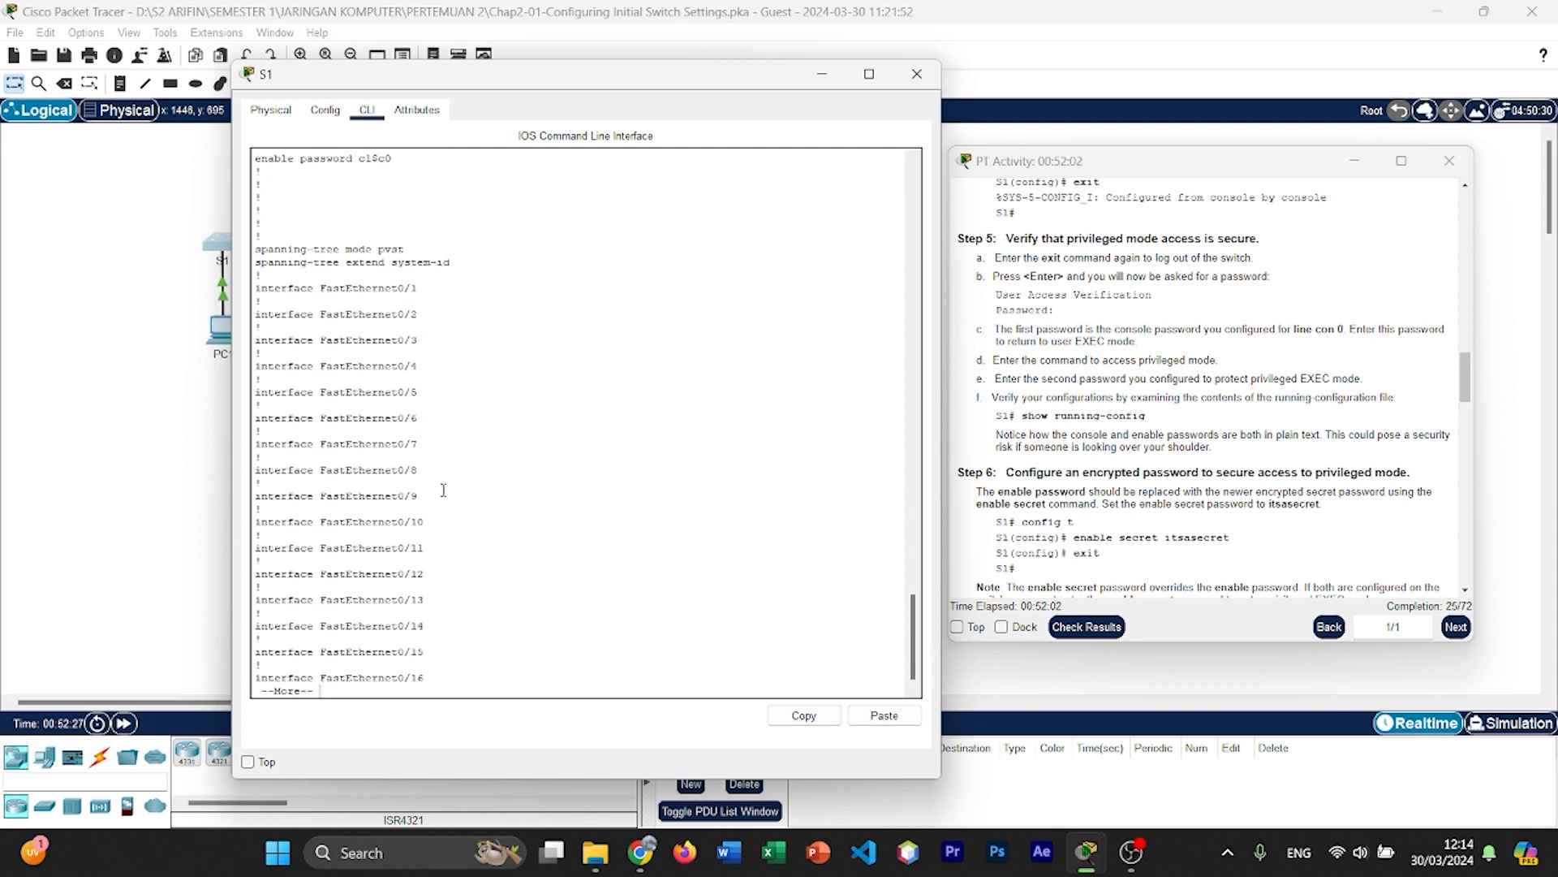
{"action": "key", "text": "Return"}
{"action": "key", "text": "Return"}
{"action": "key", "text": "Return"}
{"action": "key", "text": "Return"}
{"action": "key", "text": "Return"}
{"action": "key", "text": "Return"}
{"action": "key", "text": "Return"}
{"action": "key", "text": "Return"}
{"action": "key", "text": "Return"}
{"action": "key", "text": "Return"}
{"action": "key", "text": "Return"}
{"action": "key", "text": "Return"}
{"action": "key", "text": "Return"}
{"action": "key", "text": "Return"}
{"action": "key", "text": "Return"}
{"action": "key", "text": "Return"}
{"action": "key", "text": "Return"}
{"action": "key", "text": "Return"}
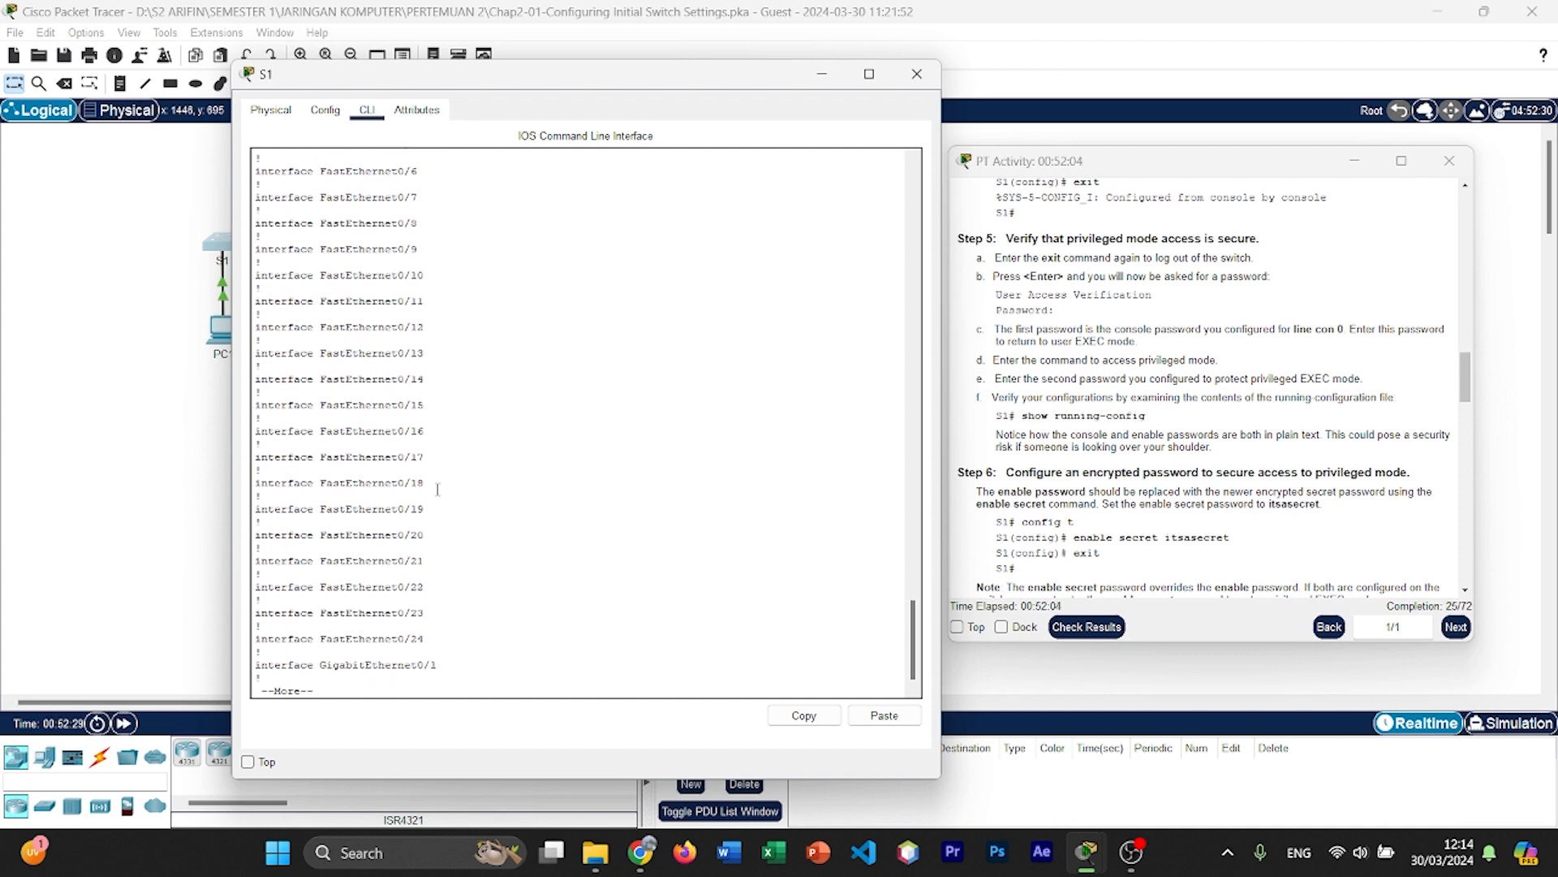
{"action": "key", "text": "Return"}
{"action": "key", "text": "Return"}
{"action": "key", "text": "Return"}
{"action": "key", "text": "Return"}
{"action": "key", "text": "Return"}
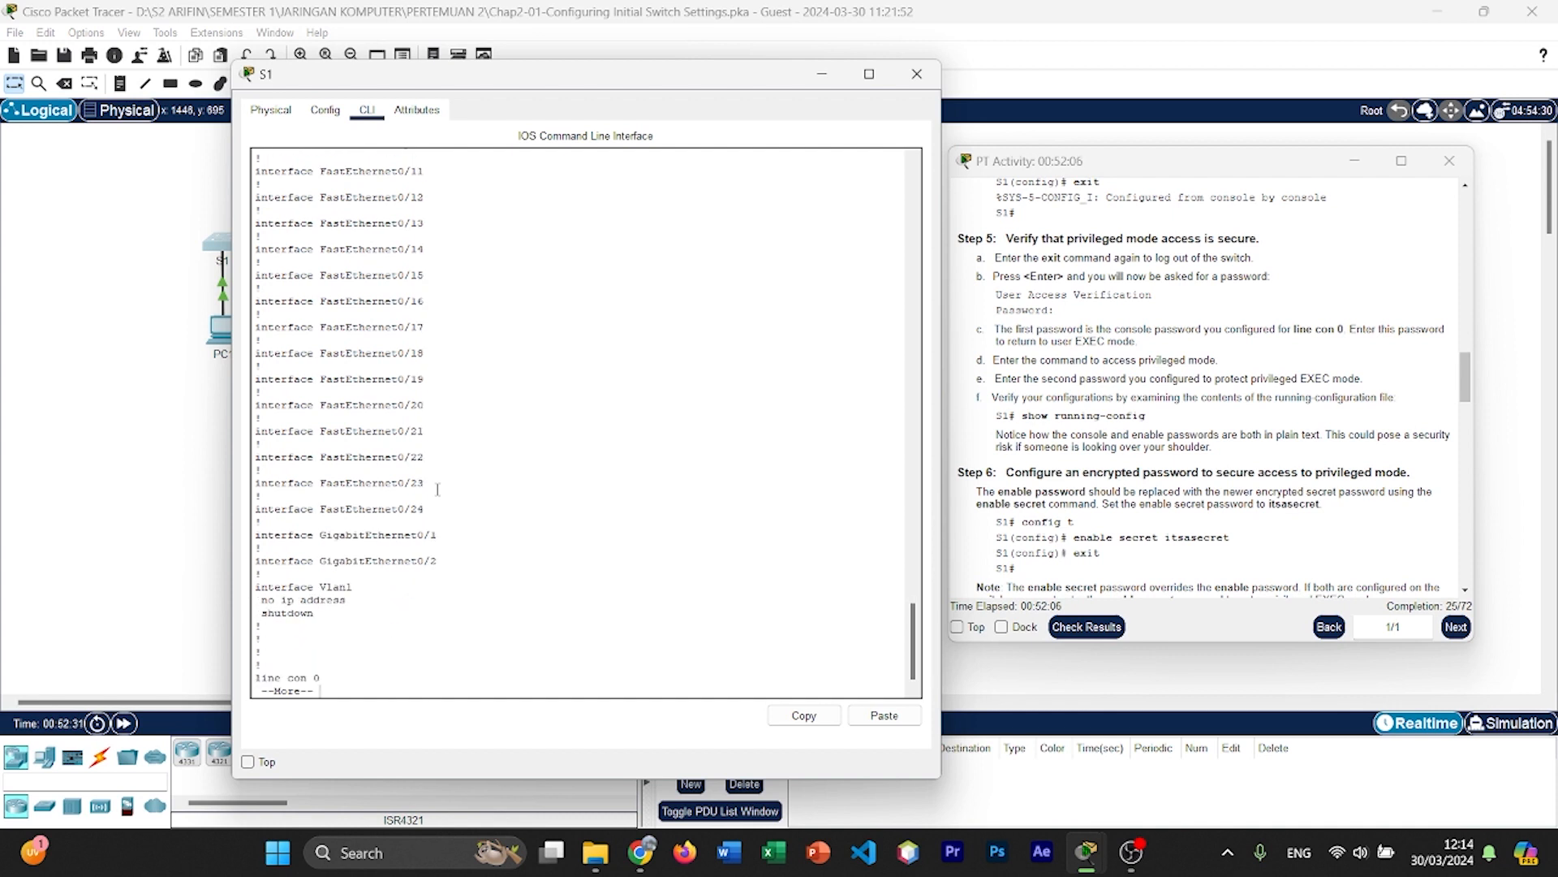
{"action": "key", "text": "Return"}
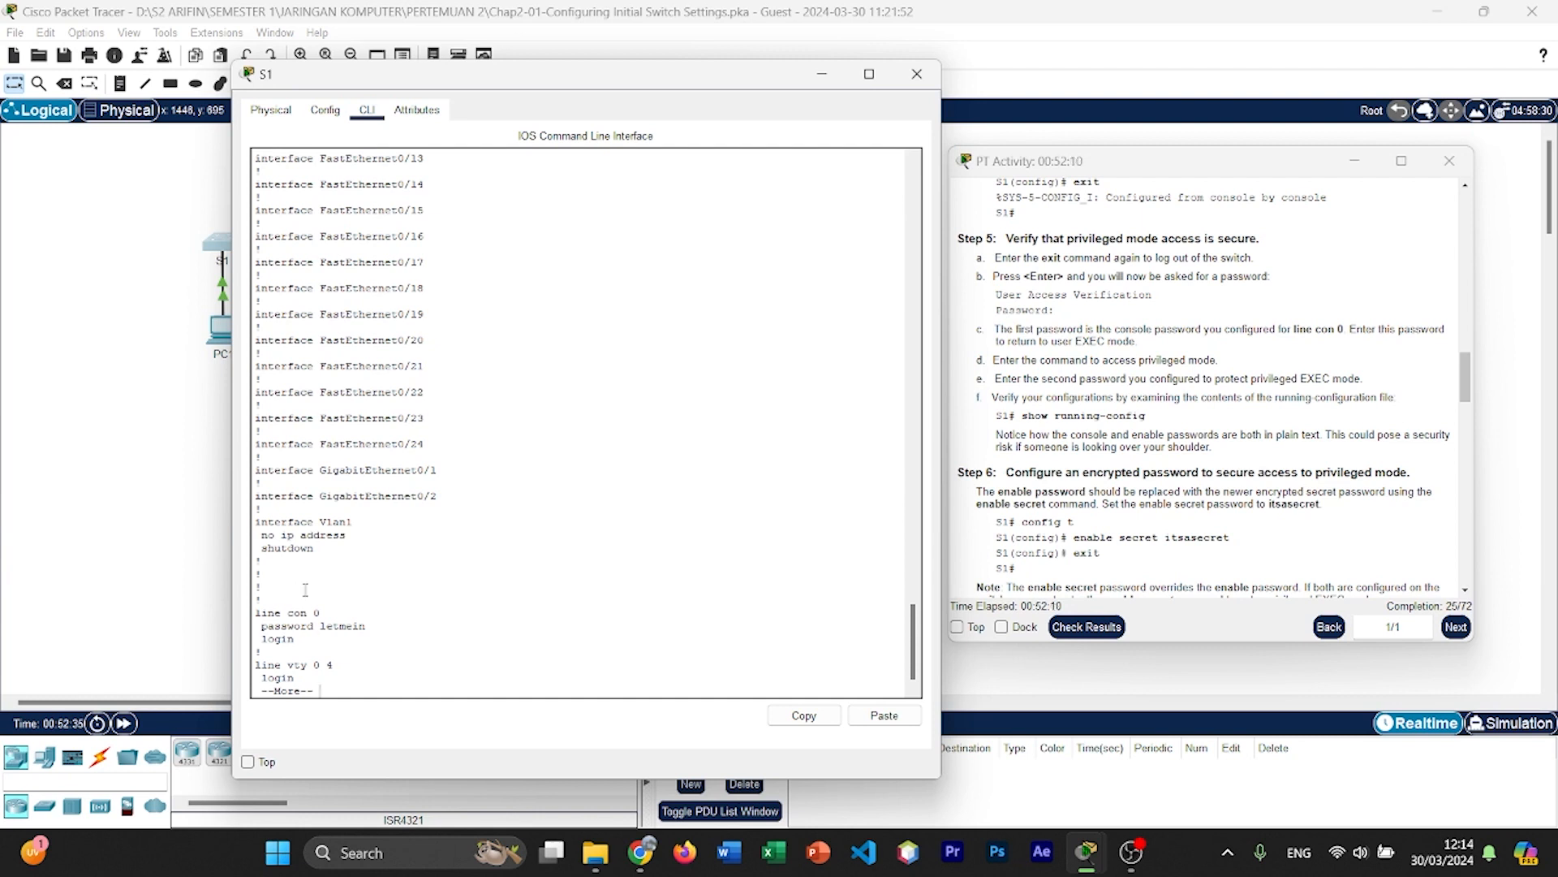
{"action": "double_click", "coordinate": [364, 623]}
{"action": "left_click", "coordinate": [398, 677]}
{"action": "key", "text": "Return"}
{"action": "key", "text": "Return"}
{"action": "key", "text": "Return"}
{"action": "key", "text": "Return"}
{"action": "key", "text": "Return"}
{"action": "key", "text": "Return"}
{"action": "key", "text": "Return"}
{"action": "key", "text": "Return"}
{"action": "key", "text": "Return"}
{"action": "key", "text": "Return"}
{"action": "key", "text": "Return"}
{"action": "key", "text": "Return"}
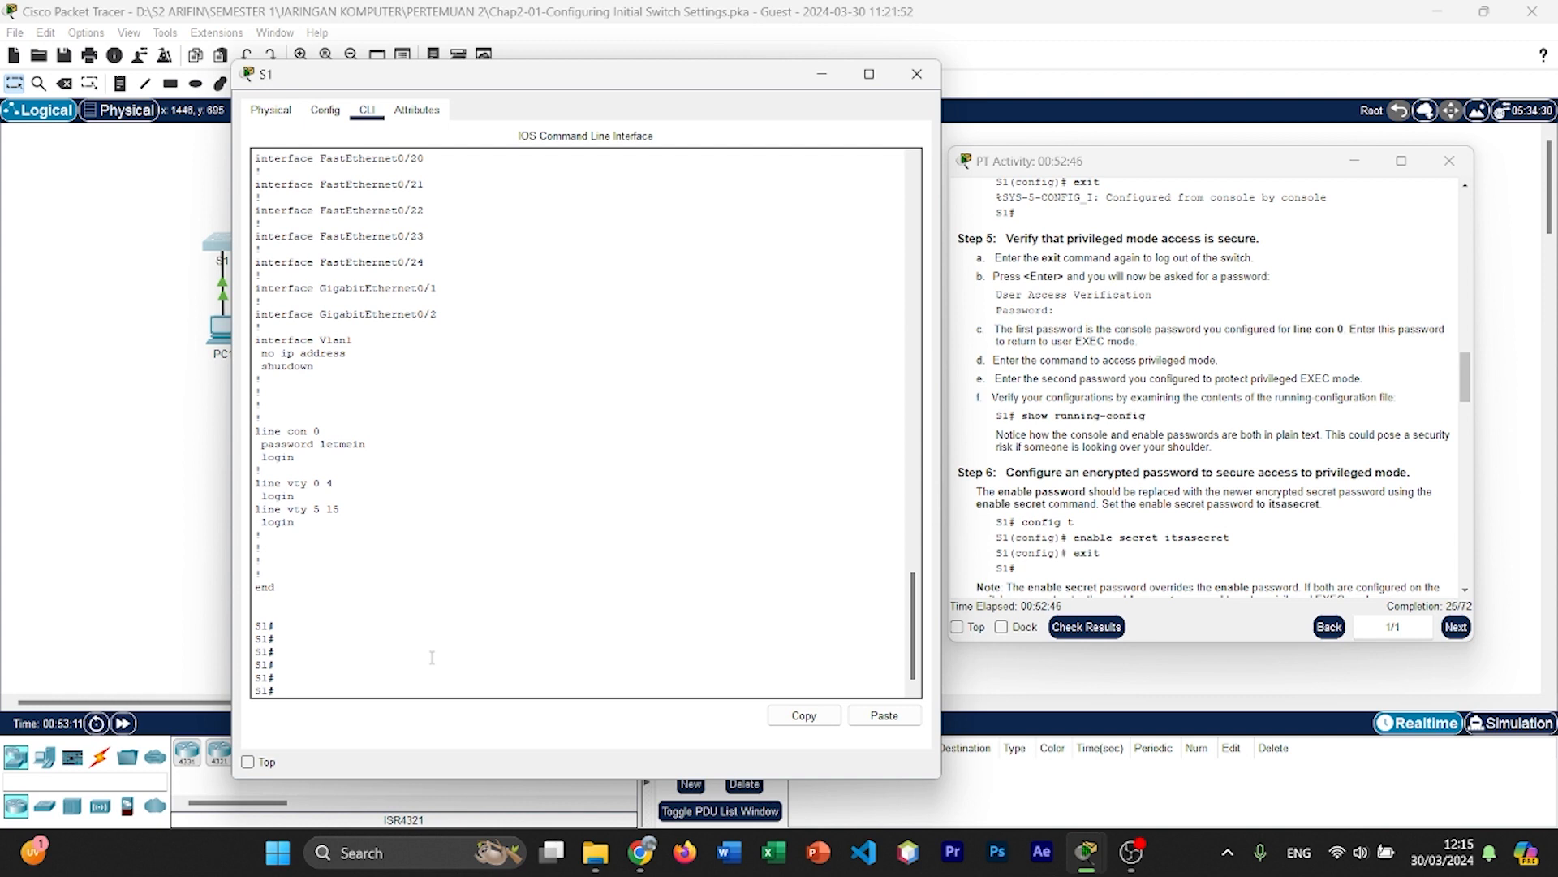
Step: Enter global configuration mode on S1 with the abbreviated command config t
{"action": "type", "text": "congigur"}
{"action": "key", "text": "BackSpace"}
{"action": "key", "text": "BackSpace"}
{"action": "key", "text": "BackSpace"}
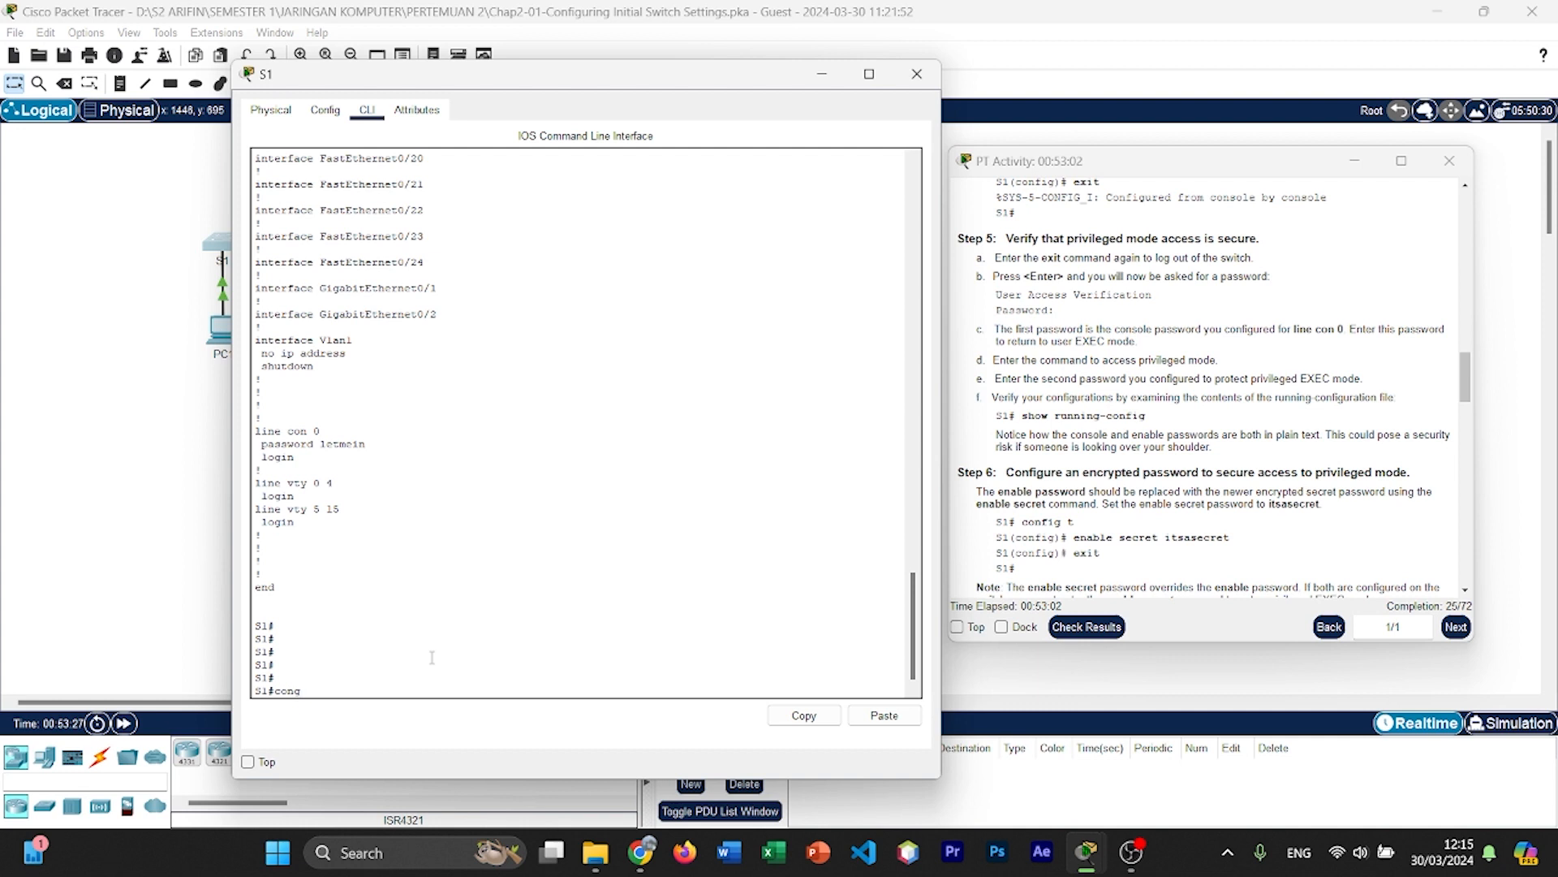
{"action": "key", "text": "BackSpace"}
{"action": "key", "text": "BackSpace"}
{"action": "key", "text": "BackSpace"}
{"action": "key", "text": "BackSpace"}
{"action": "type", "text": "cc"}
{"action": "key", "text": "Return"}
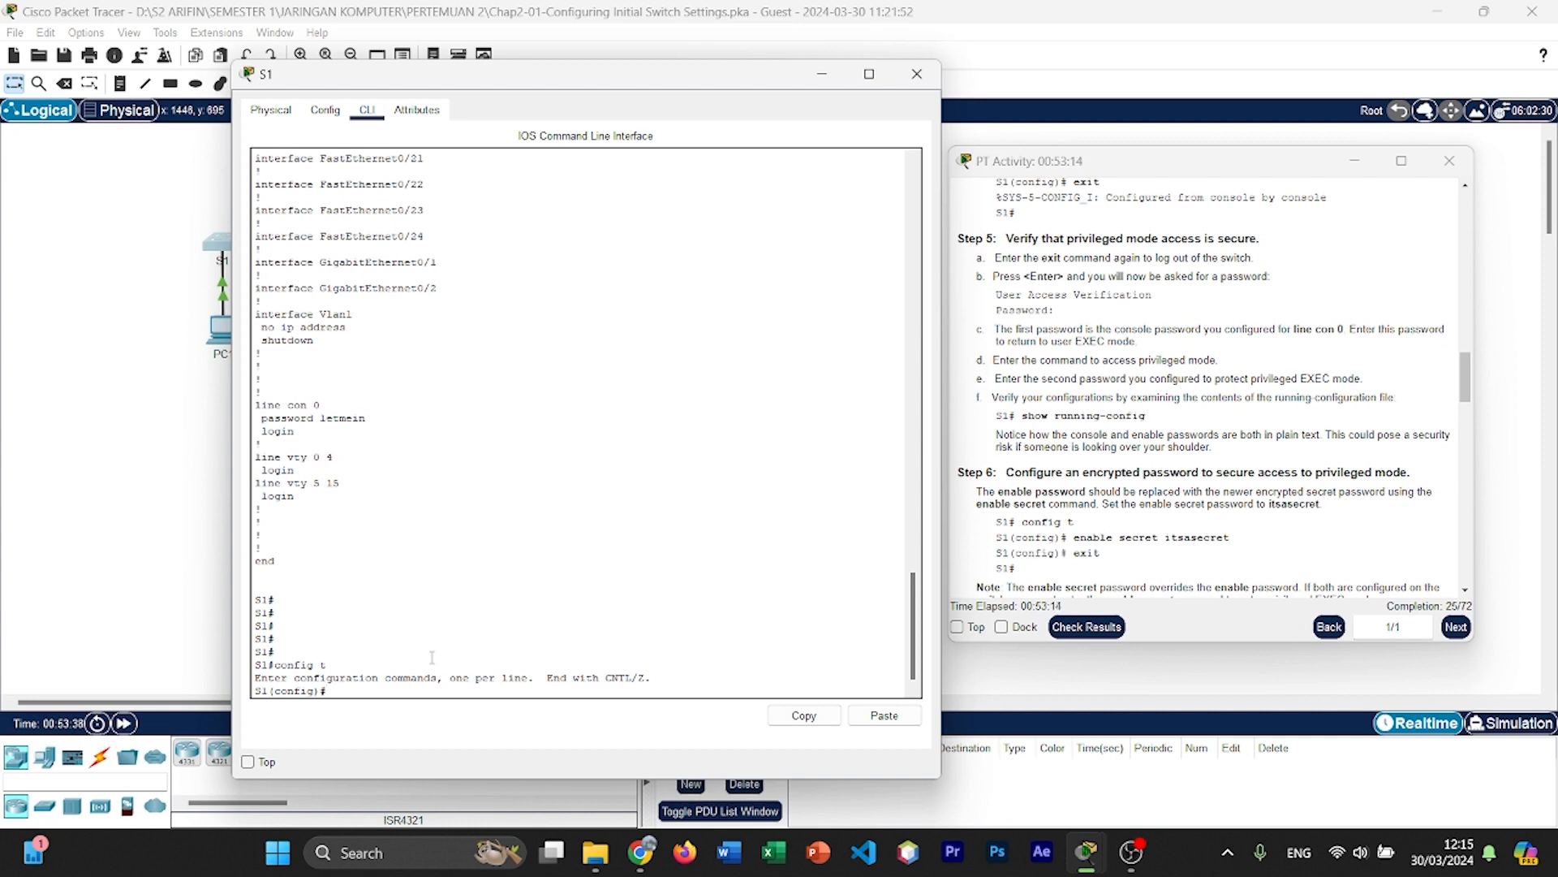
Step: Set the encrypted privileged mode password with the enable secret command, using the one given in Step 6 of the instructions
{"action": "type", "text": "enable secret ist"}
{"action": "key", "text": "BackSpace"}
{"action": "type", "text": "tsasecret"}
{"action": "key", "text": "Return"}
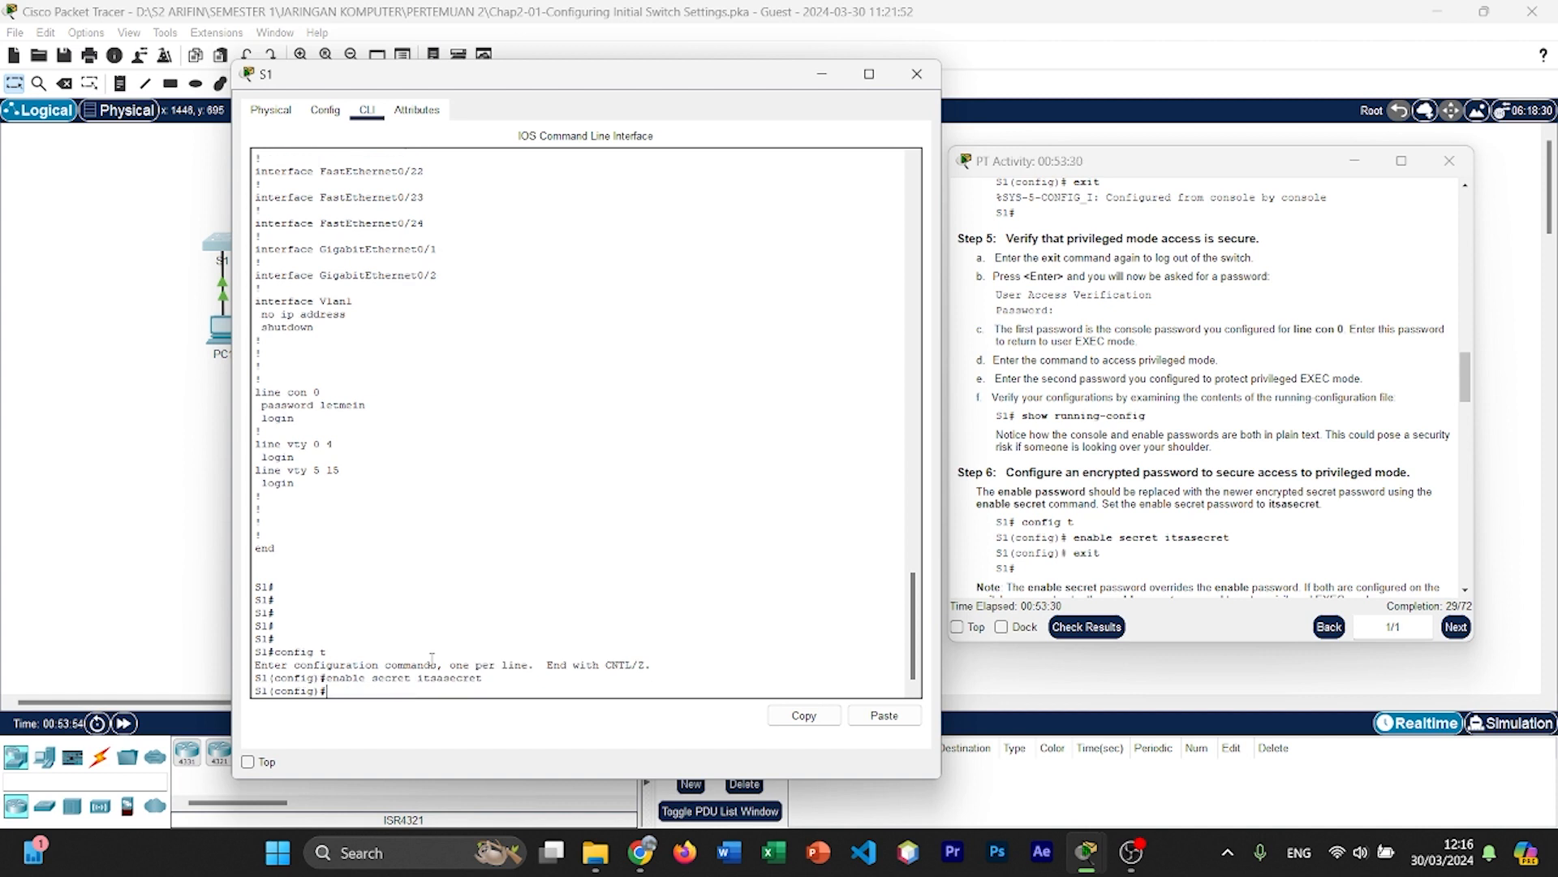
Step: Leave global configuration mode on S1 and display the running configuration with the abbreviated command show run
{"action": "type", "text": "exit"}
{"action": "key", "text": "Return"}
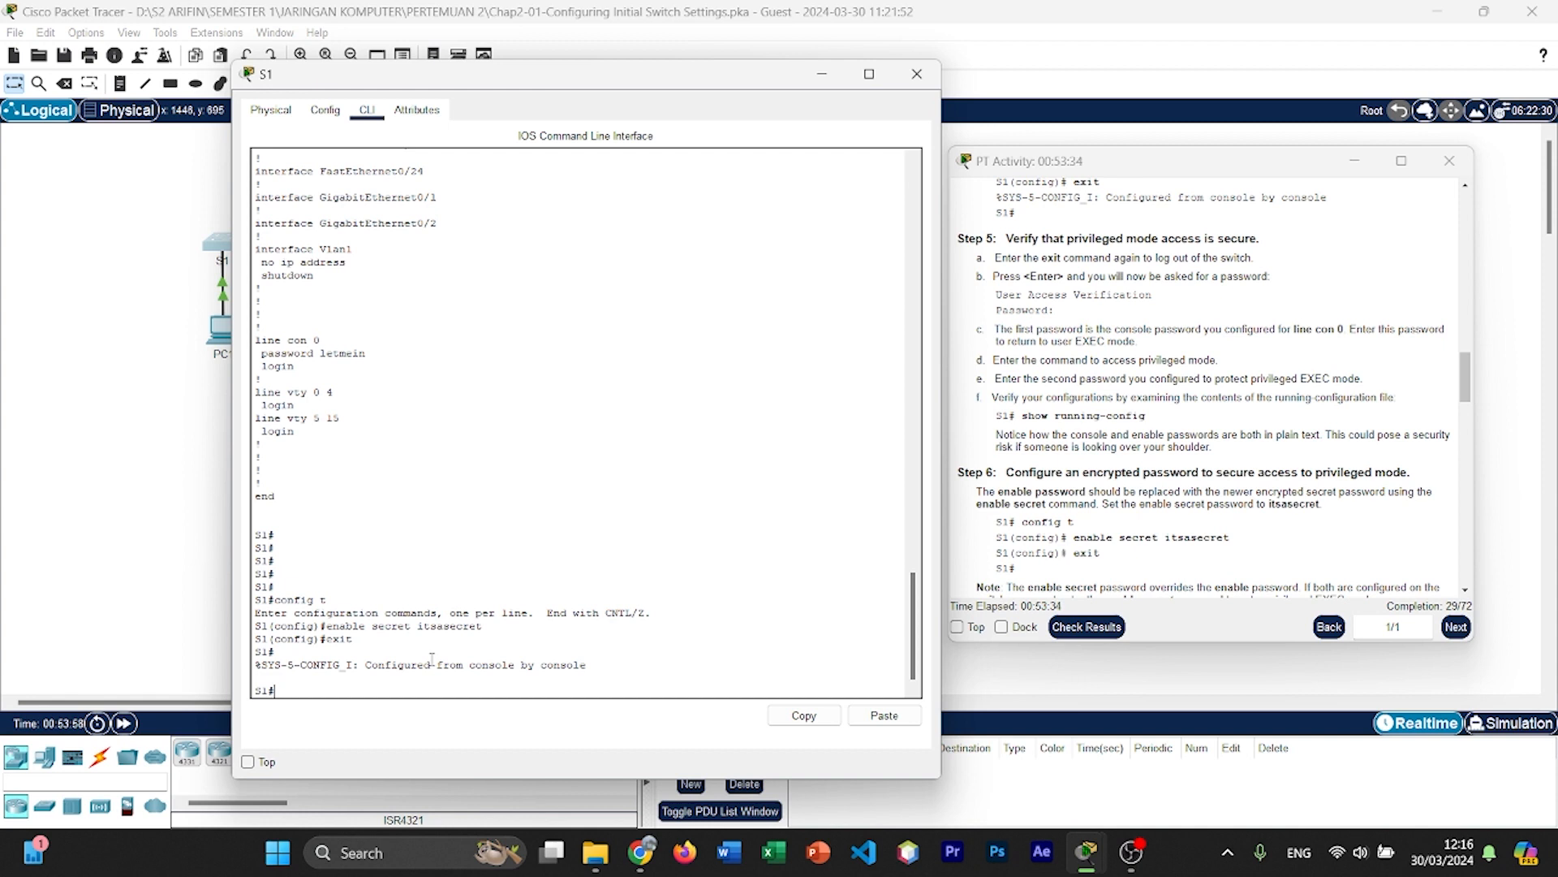
{"action": "scroll", "coordinate": [1184, 390], "scroll_direction": "down", "scroll_amount": 4}
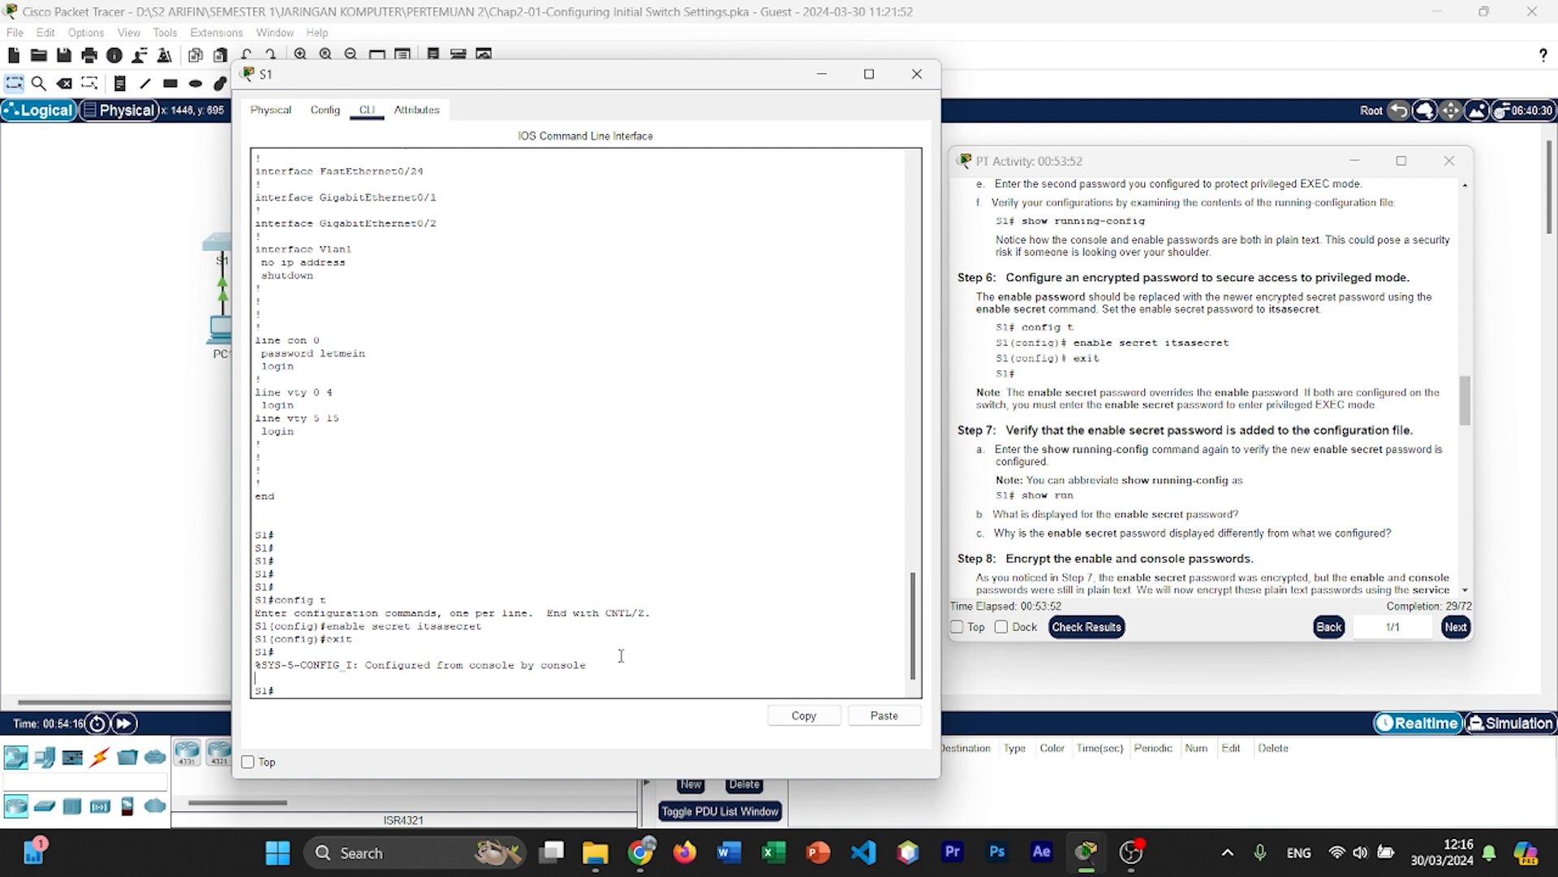
{"action": "type", "text": "show run"}
{"action": "key", "text": "Return"}
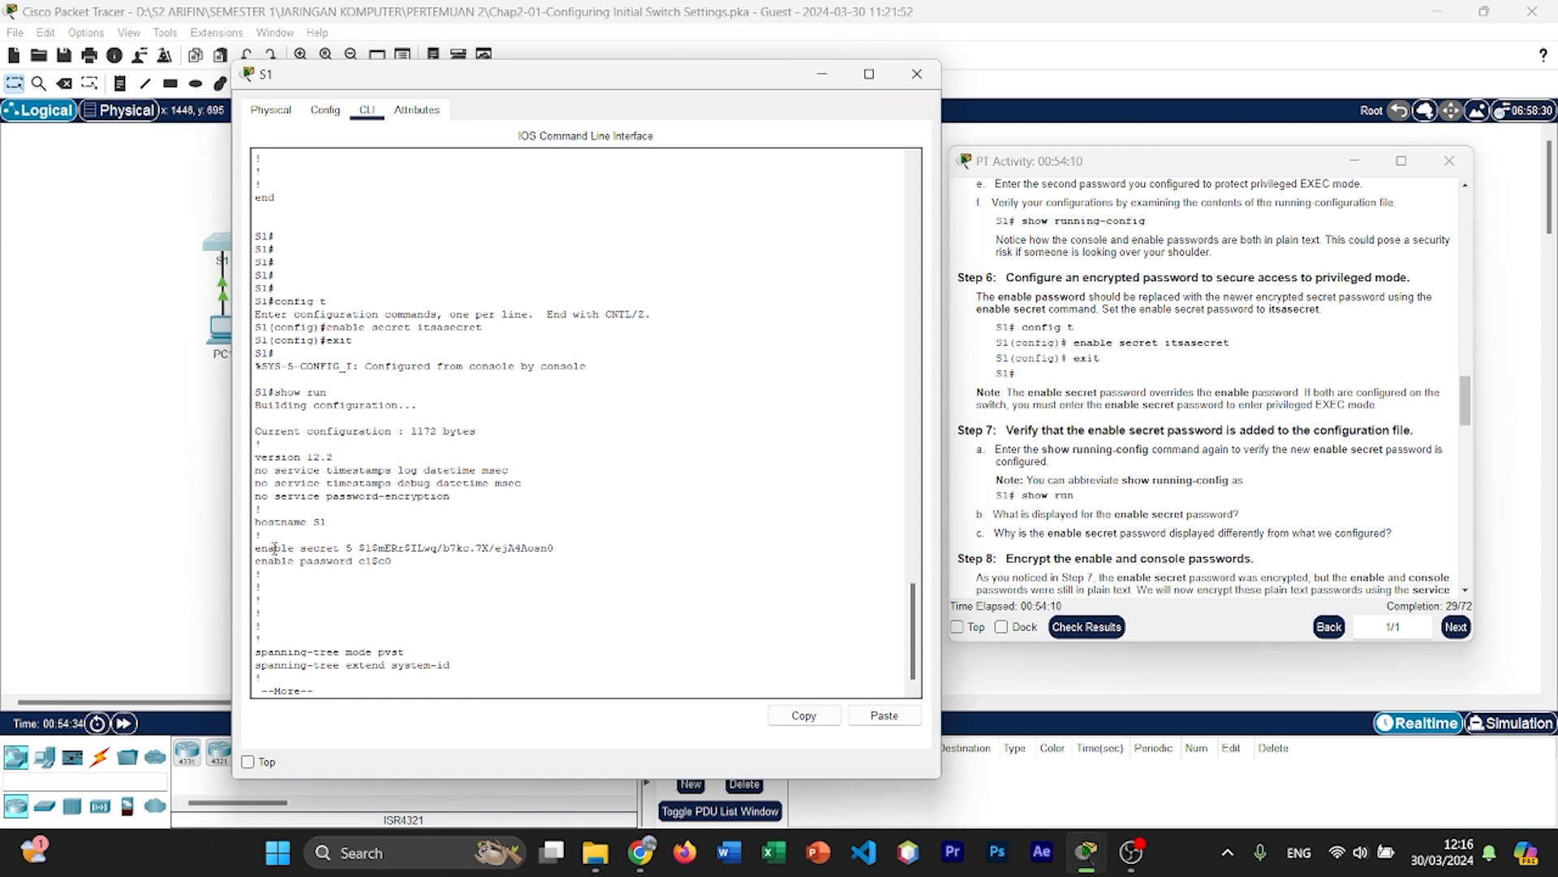
Step: Examine how the enable secret is stored in the running configuration and read the Step 8 instructions on encrypting passwords
{"action": "left_click_drag", "start_coordinate": [360, 548], "coordinate": [539, 552]}
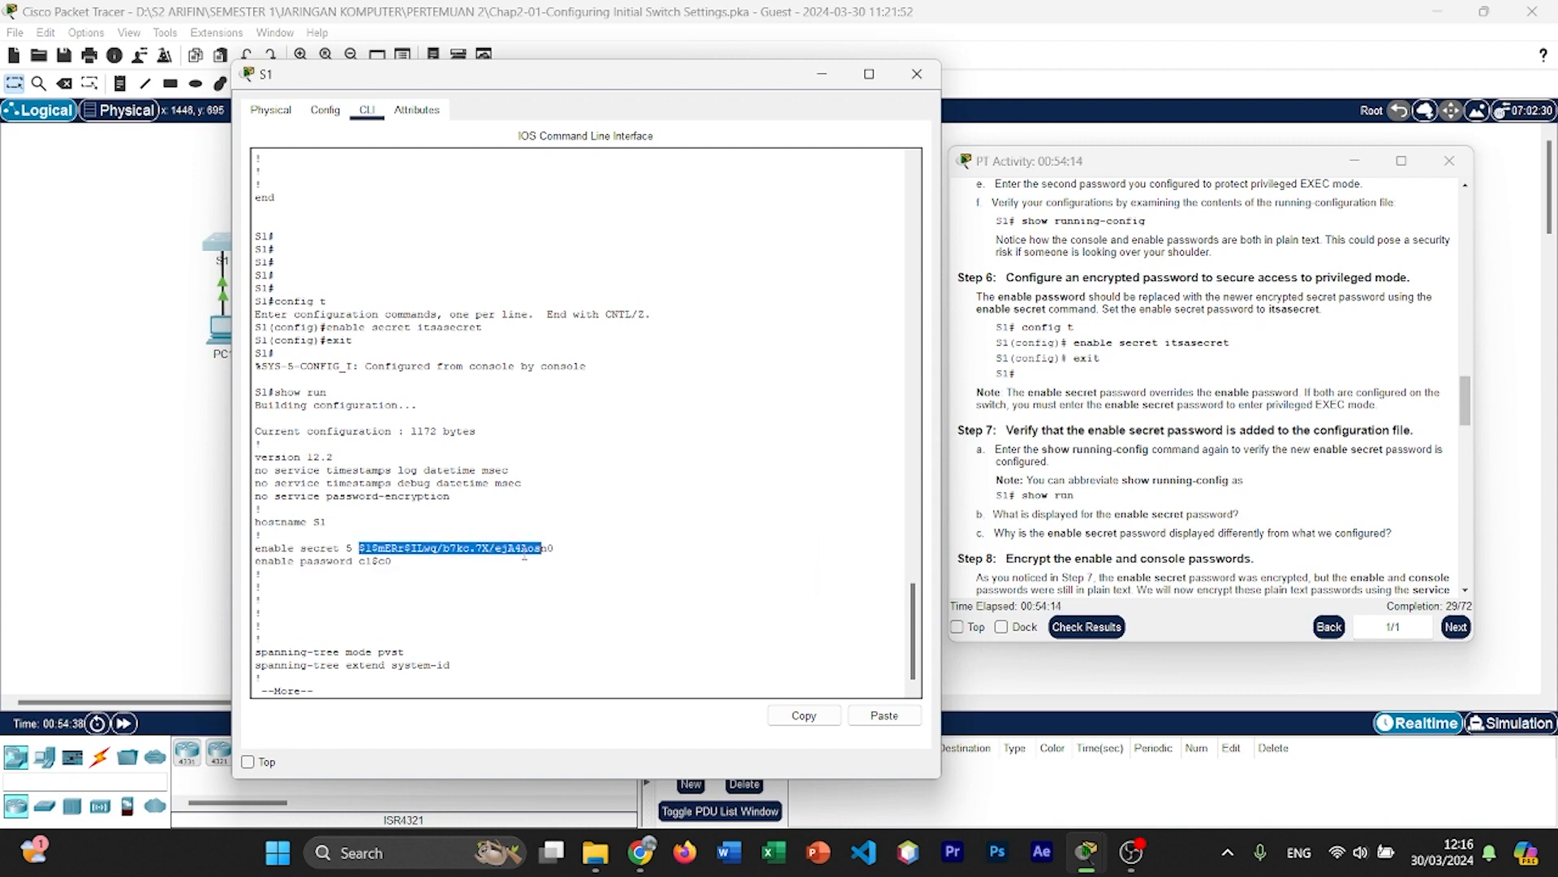
{"action": "left_click", "coordinate": [560, 537]}
{"action": "left_click_drag", "start_coordinate": [560, 537], "coordinate": [513, 555]}
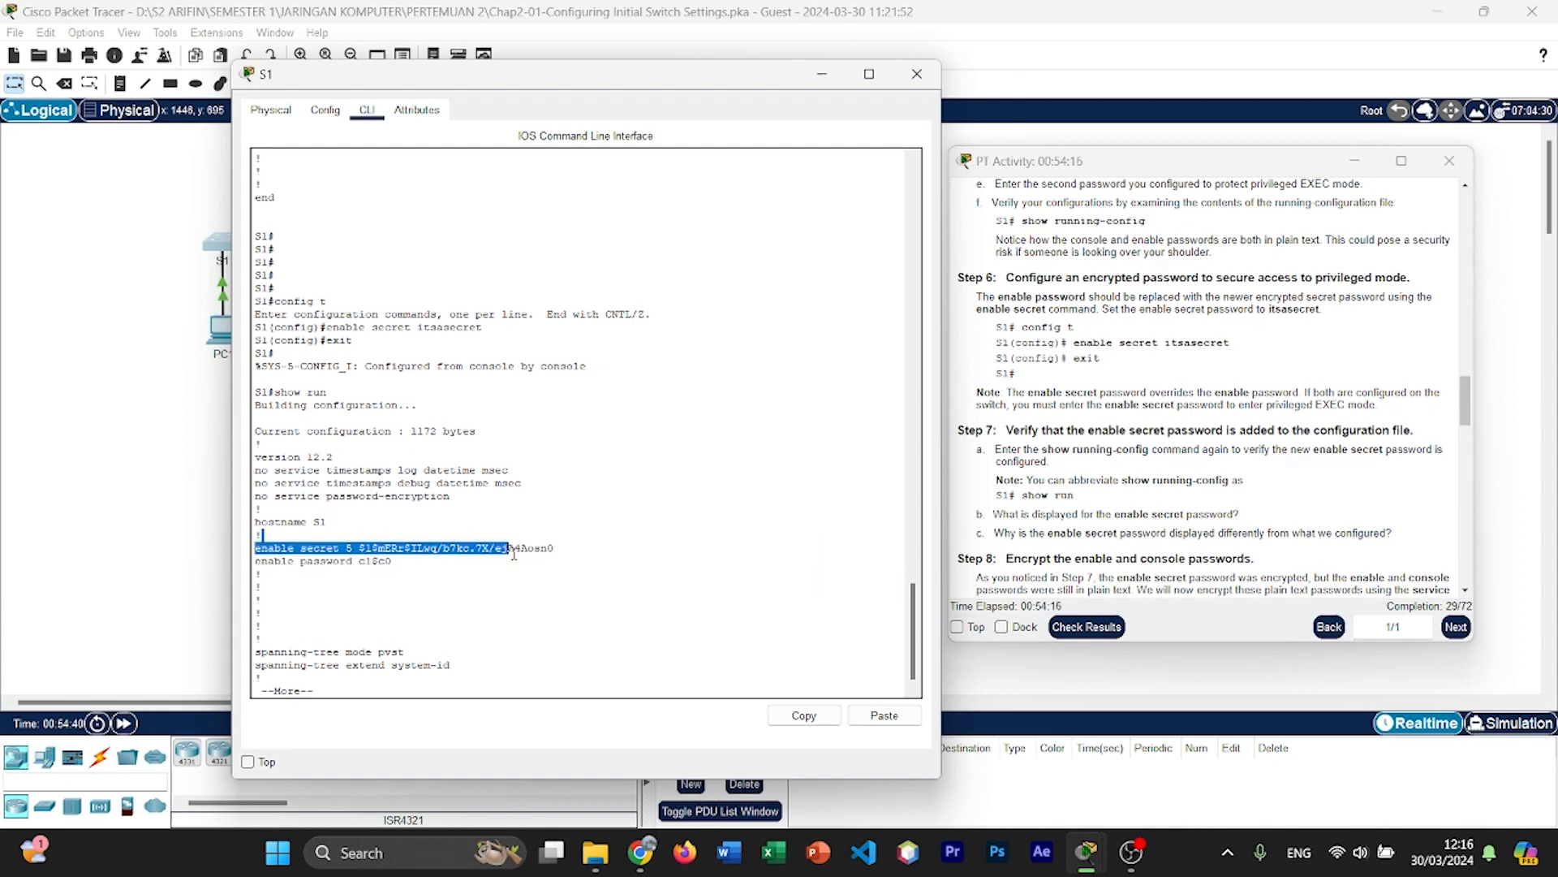
{"action": "left_click", "coordinate": [514, 555]}
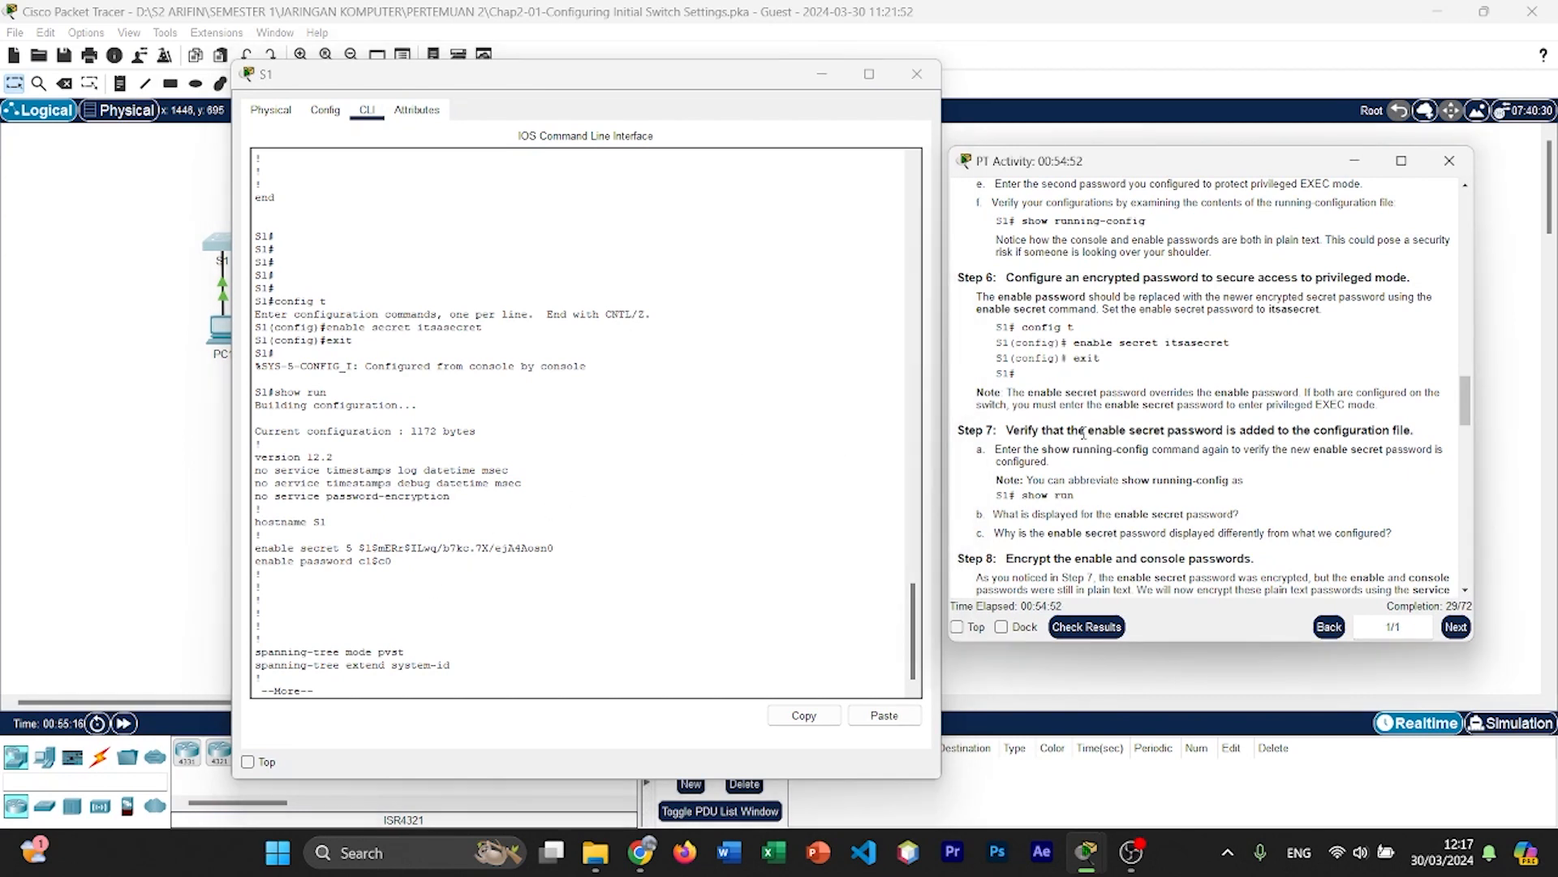
{"action": "scroll", "coordinate": [1085, 434], "scroll_direction": "down", "scroll_amount": 2}
{"action": "scroll", "coordinate": [1086, 434], "scroll_direction": "down", "scroll_amount": 1}
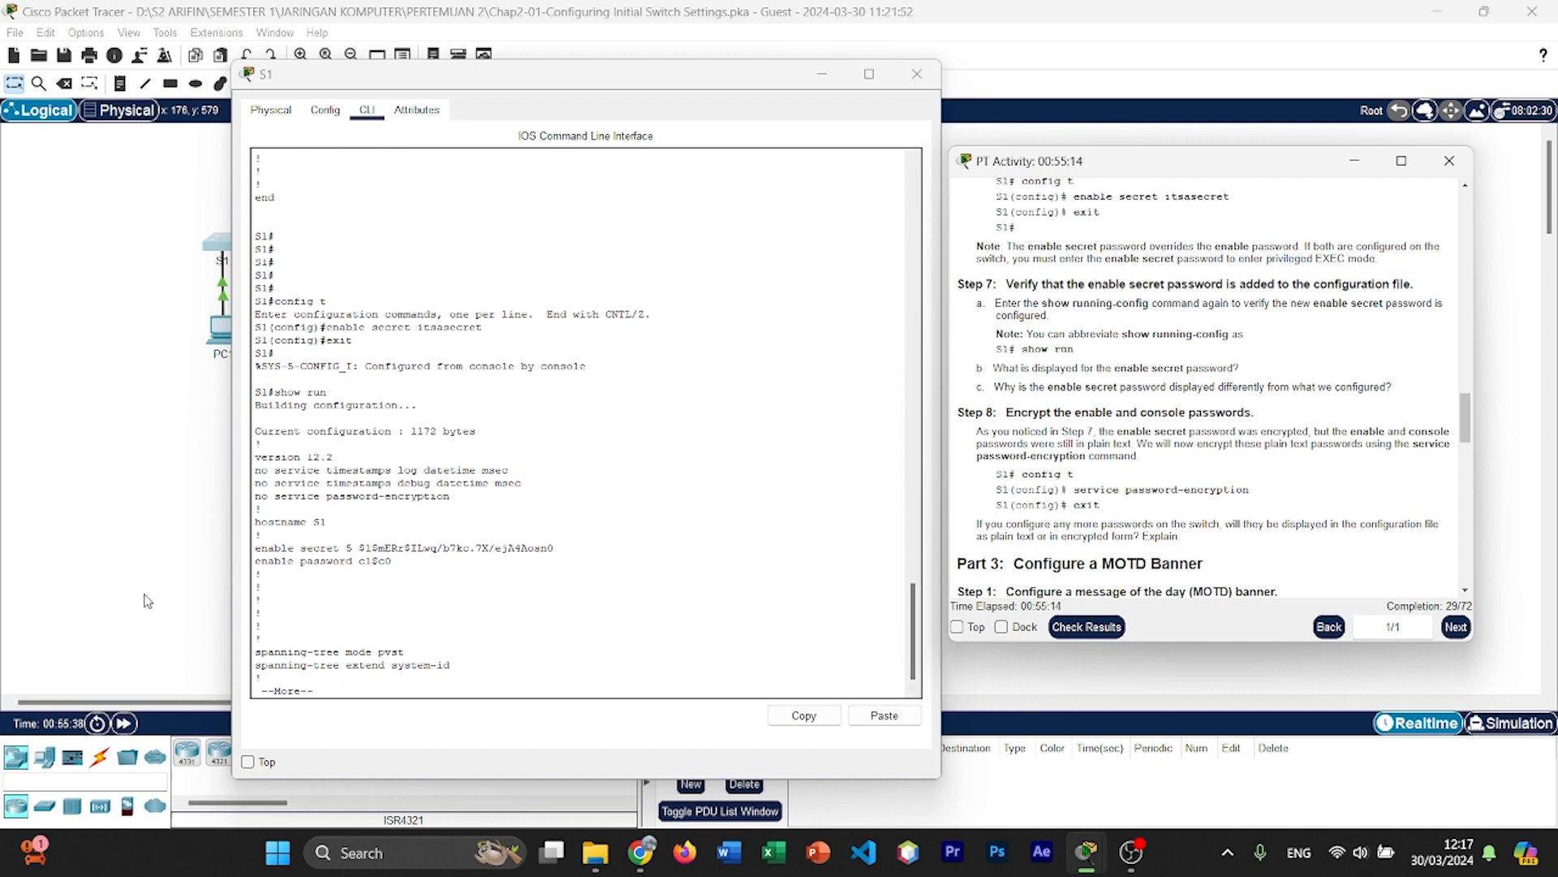
Step: Page through the rest of the running configuration to its end, examining how the line con 0 password is stored
{"action": "left_click", "coordinate": [498, 638]}
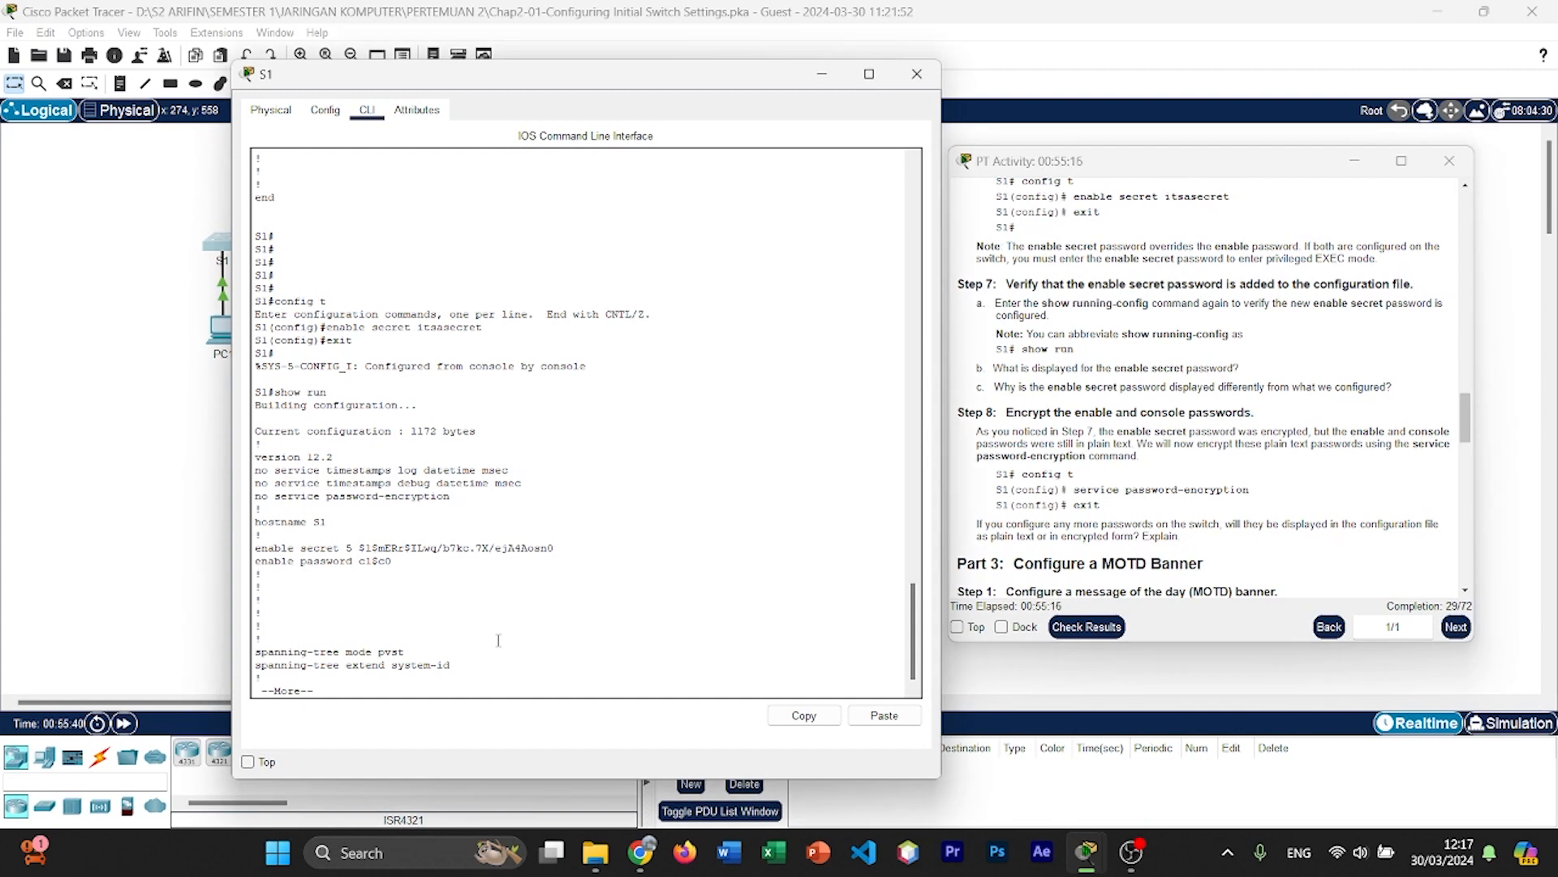
{"action": "key", "text": "Return"}
{"action": "key", "text": "Return"}
{"action": "key", "text": "Return"}
{"action": "key", "text": "Return"}
{"action": "key", "text": "Return"}
{"action": "key", "text": "Return"}
{"action": "key", "text": "Return"}
{"action": "key", "text": "Return"}
{"action": "key", "text": "Return"}
{"action": "key", "text": "Return"}
{"action": "key", "text": "Return"}
{"action": "key", "text": "Return"}
{"action": "key", "text": "Return"}
{"action": "key", "text": "Return"}
{"action": "key", "text": "Return"}
{"action": "key", "text": "Return"}
{"action": "key", "text": "Return"}
{"action": "key", "text": "Return"}
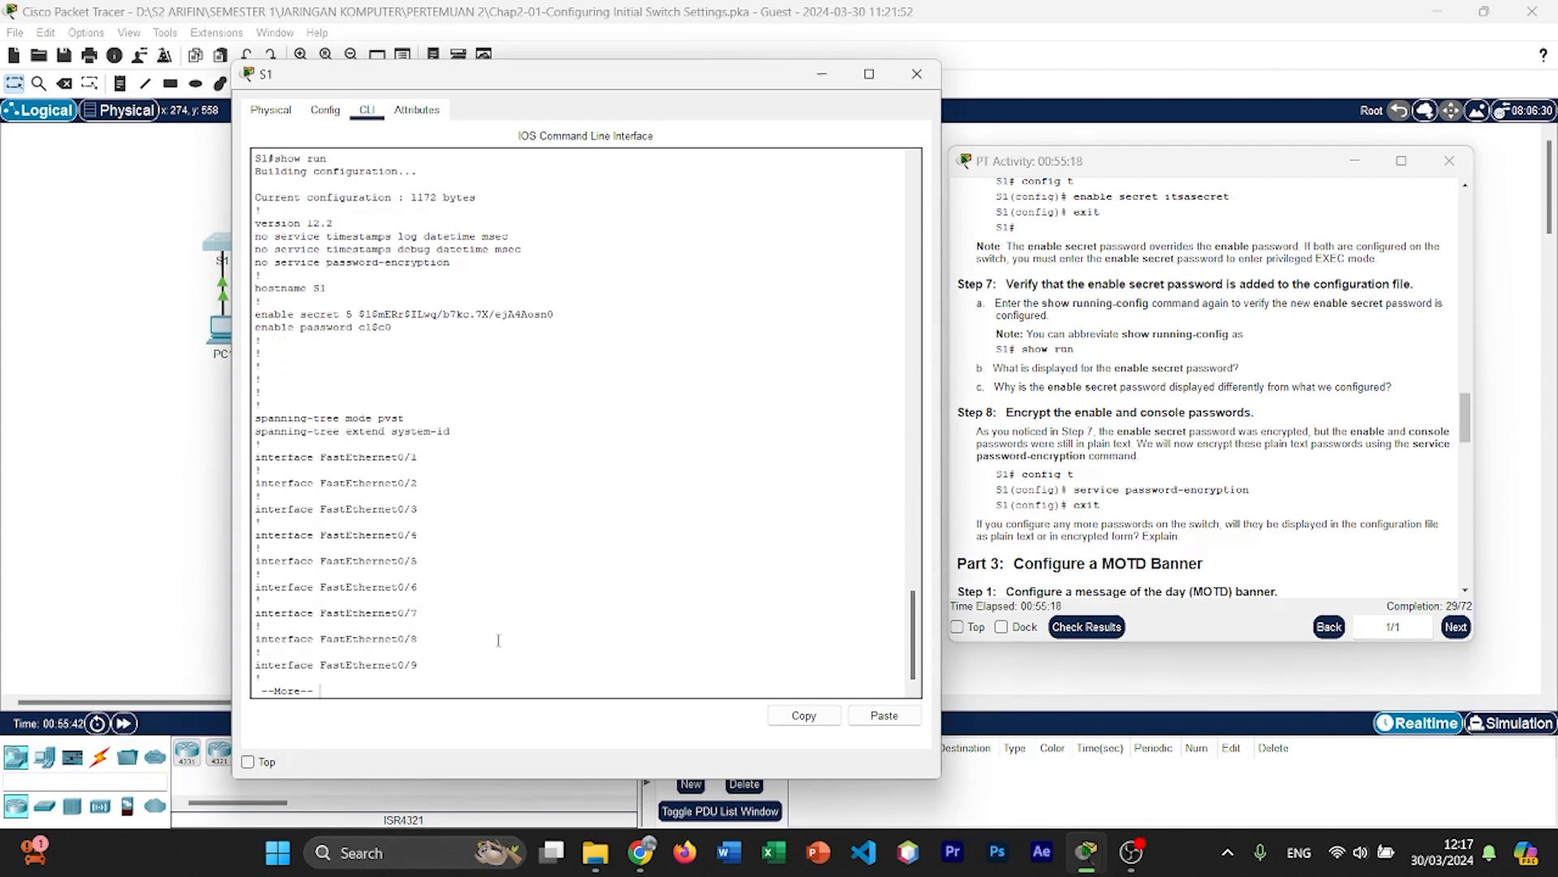
{"action": "key", "text": "Return"}
{"action": "key", "text": "Return"}
{"action": "key", "text": "Return"}
{"action": "key", "text": "Return"}
{"action": "key", "text": "Return"}
{"action": "key", "text": "Return"}
{"action": "key", "text": "Return"}
{"action": "key", "text": "Return"}
{"action": "key", "text": "Return"}
{"action": "key", "text": "Return"}
{"action": "key", "text": "Return"}
{"action": "key", "text": "Return"}
{"action": "key", "text": "Return"}
{"action": "key", "text": "Return"}
{"action": "key", "text": "Return"}
{"action": "key", "text": "Return"}
{"action": "key", "text": "Return"}
{"action": "key", "text": "Return"}
{"action": "key", "text": "Return"}
{"action": "key", "text": "Return"}
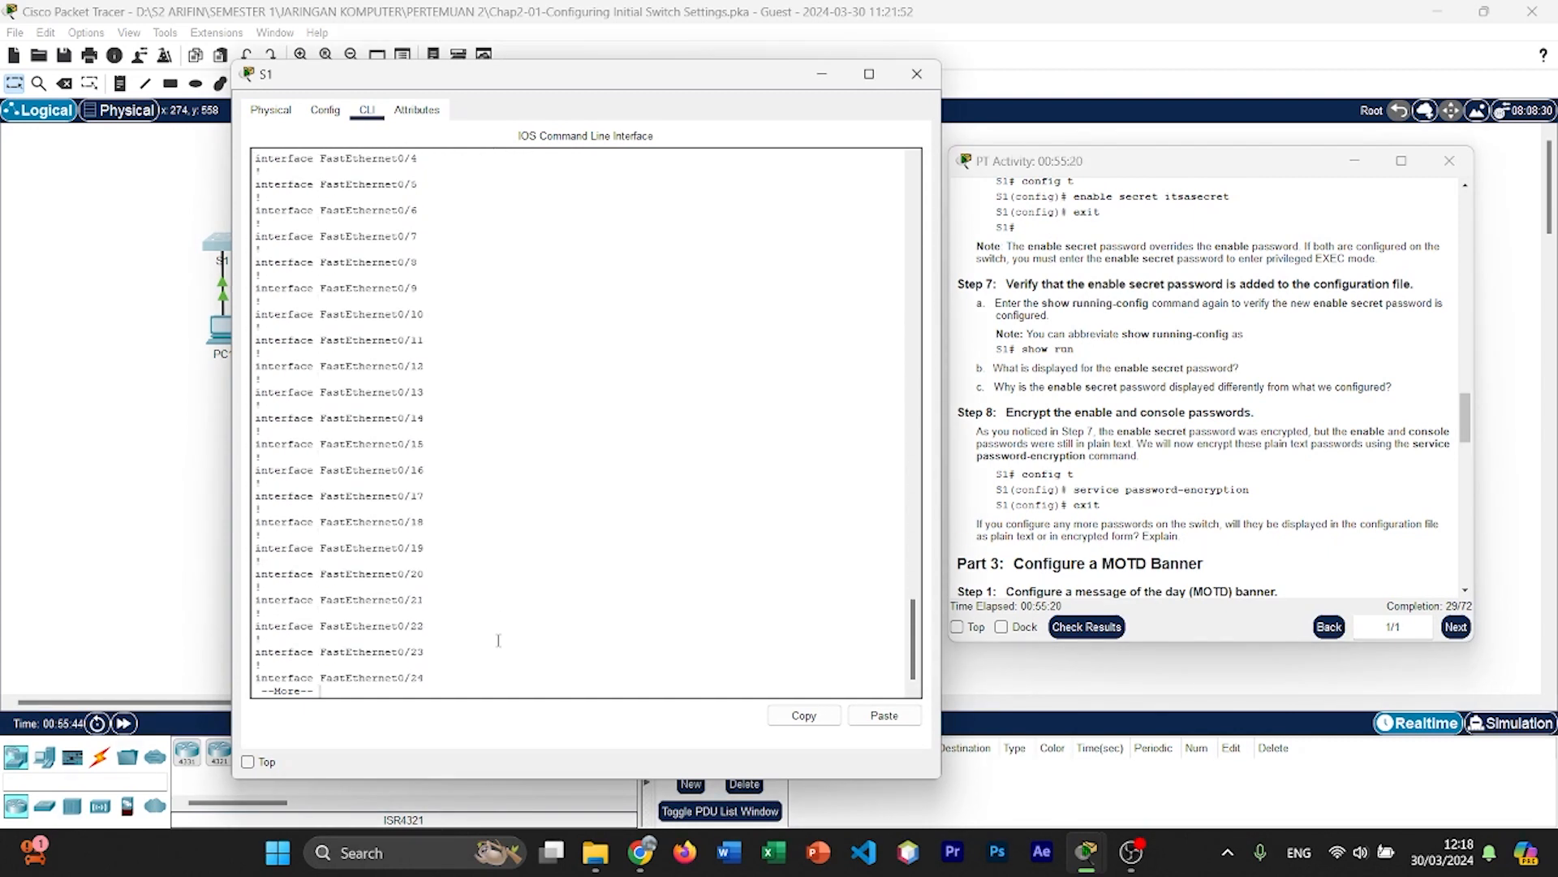
{"action": "key", "text": "Return"}
{"action": "key", "text": "Return"}
{"action": "key", "text": "Return"}
{"action": "key", "text": "Return"}
{"action": "key", "text": "Return"}
{"action": "key", "text": "Return"}
{"action": "key", "text": "Return"}
{"action": "key", "text": "Return"}
{"action": "key", "text": "Return"}
{"action": "key", "text": "Return"}
{"action": "key", "text": "Return"}
{"action": "key", "text": "Return"}
{"action": "key", "text": "Return"}
{"action": "key", "text": "Return"}
{"action": "key", "text": "Return"}
{"action": "key", "text": "Return"}
{"action": "key", "text": "Return"}
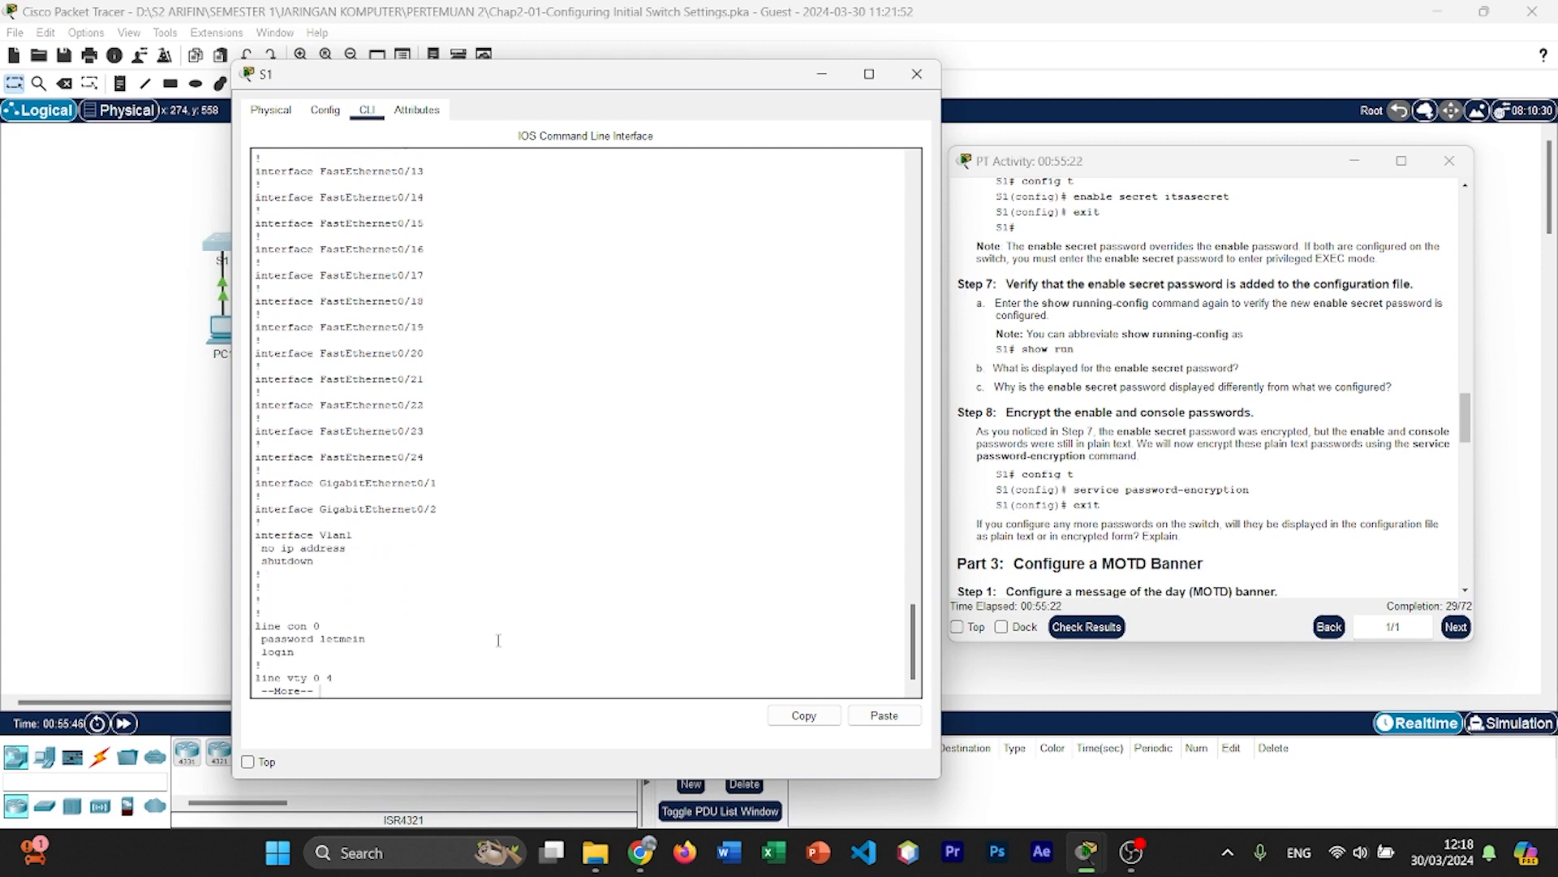
{"action": "key", "text": "Return"}
{"action": "key", "text": "Return"}
{"action": "key", "text": "Return"}
{"action": "key", "text": "Return"}
{"action": "key", "text": "Return"}
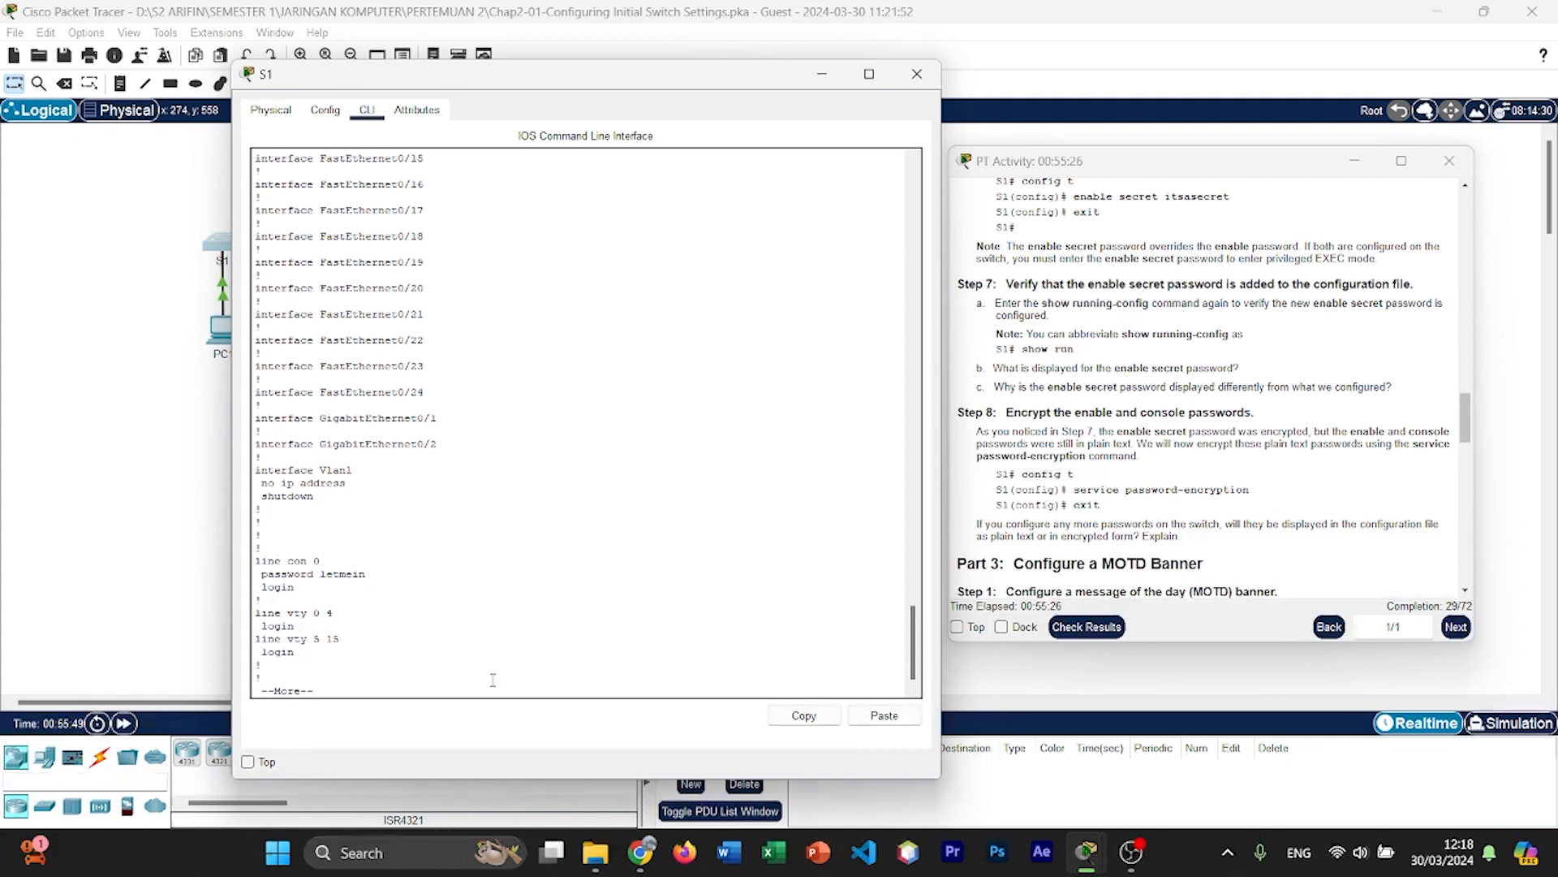
{"action": "left_click_drag", "start_coordinate": [268, 574], "coordinate": [375, 584]}
{"action": "left_click", "coordinate": [419, 625]}
{"action": "left_click", "coordinate": [417, 650]}
{"action": "key", "text": "Return"}
{"action": "key", "text": "Return"}
{"action": "key", "text": "Return"}
{"action": "key", "text": "Return"}
{"action": "key", "text": "Return"}
{"action": "key", "text": "Return"}
{"action": "key", "text": "Return"}
{"action": "key", "text": "Return"}
{"action": "key", "text": "Return"}
{"action": "key", "text": "Return"}
{"action": "key", "text": "Return"}
{"action": "key", "text": "Return"}
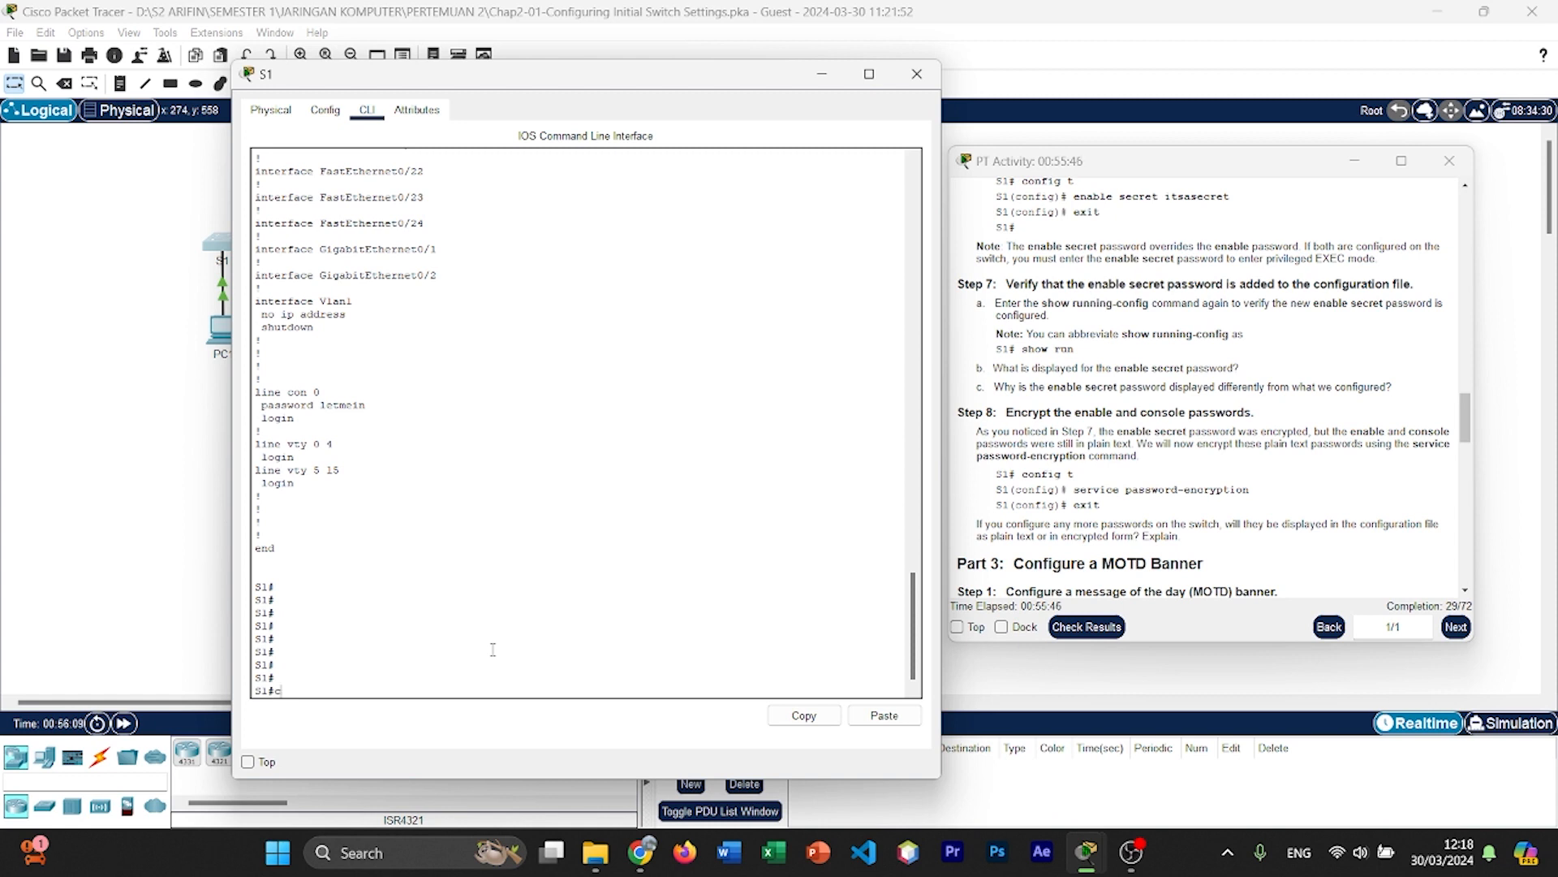
Step: Enter global configuration mode with config t and encrypt the plain text passwords with service password-encryption
{"action": "type", "text": "onfig t"}
{"action": "key", "text": "Return"}
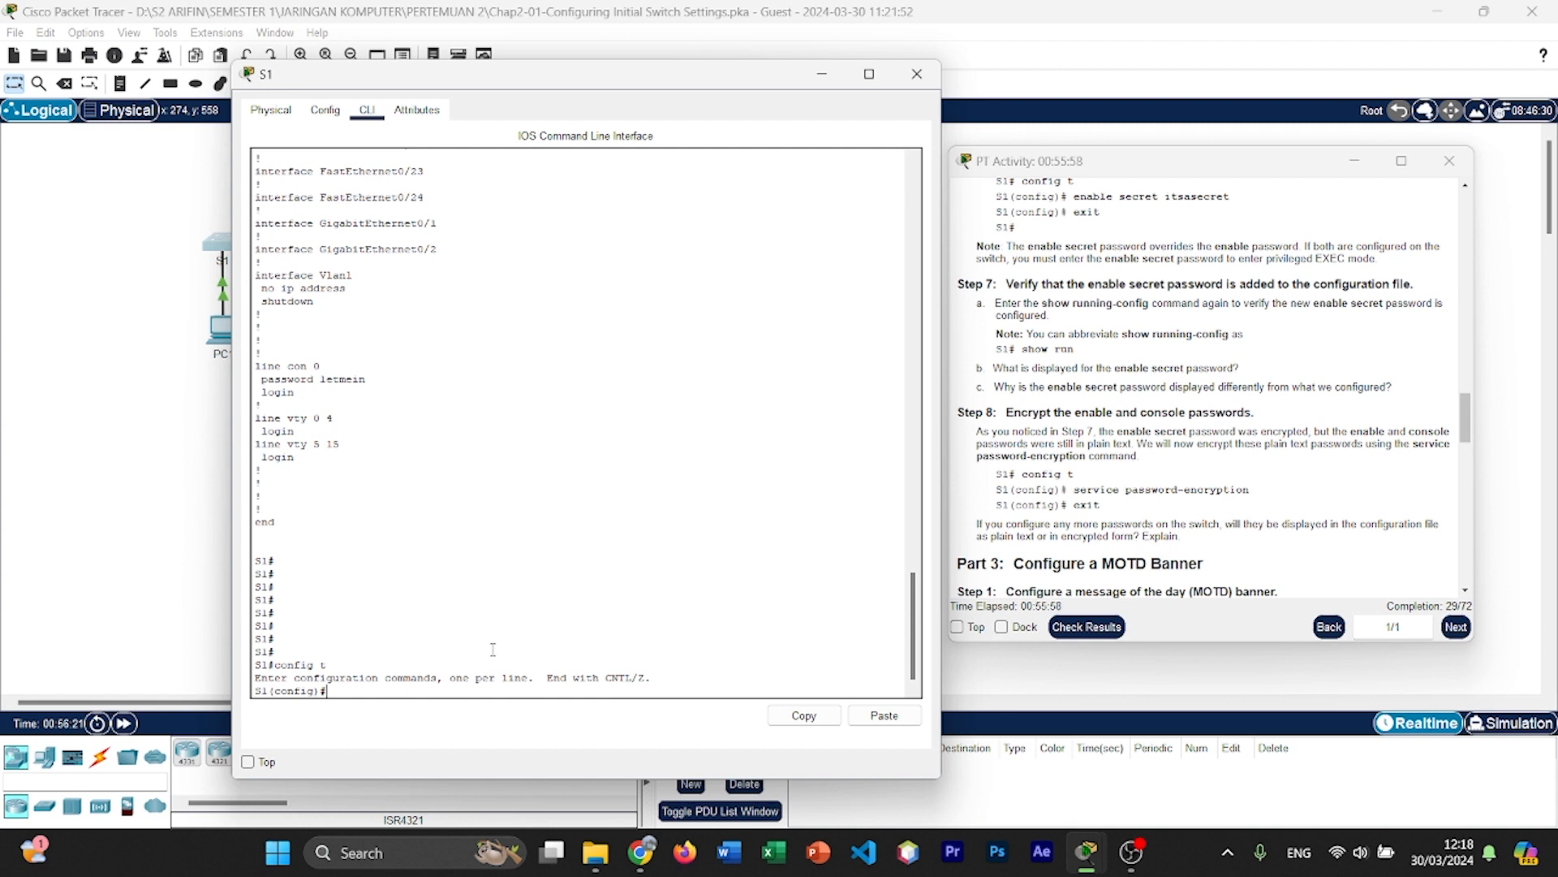
{"action": "type", "text": "service password-enc"}
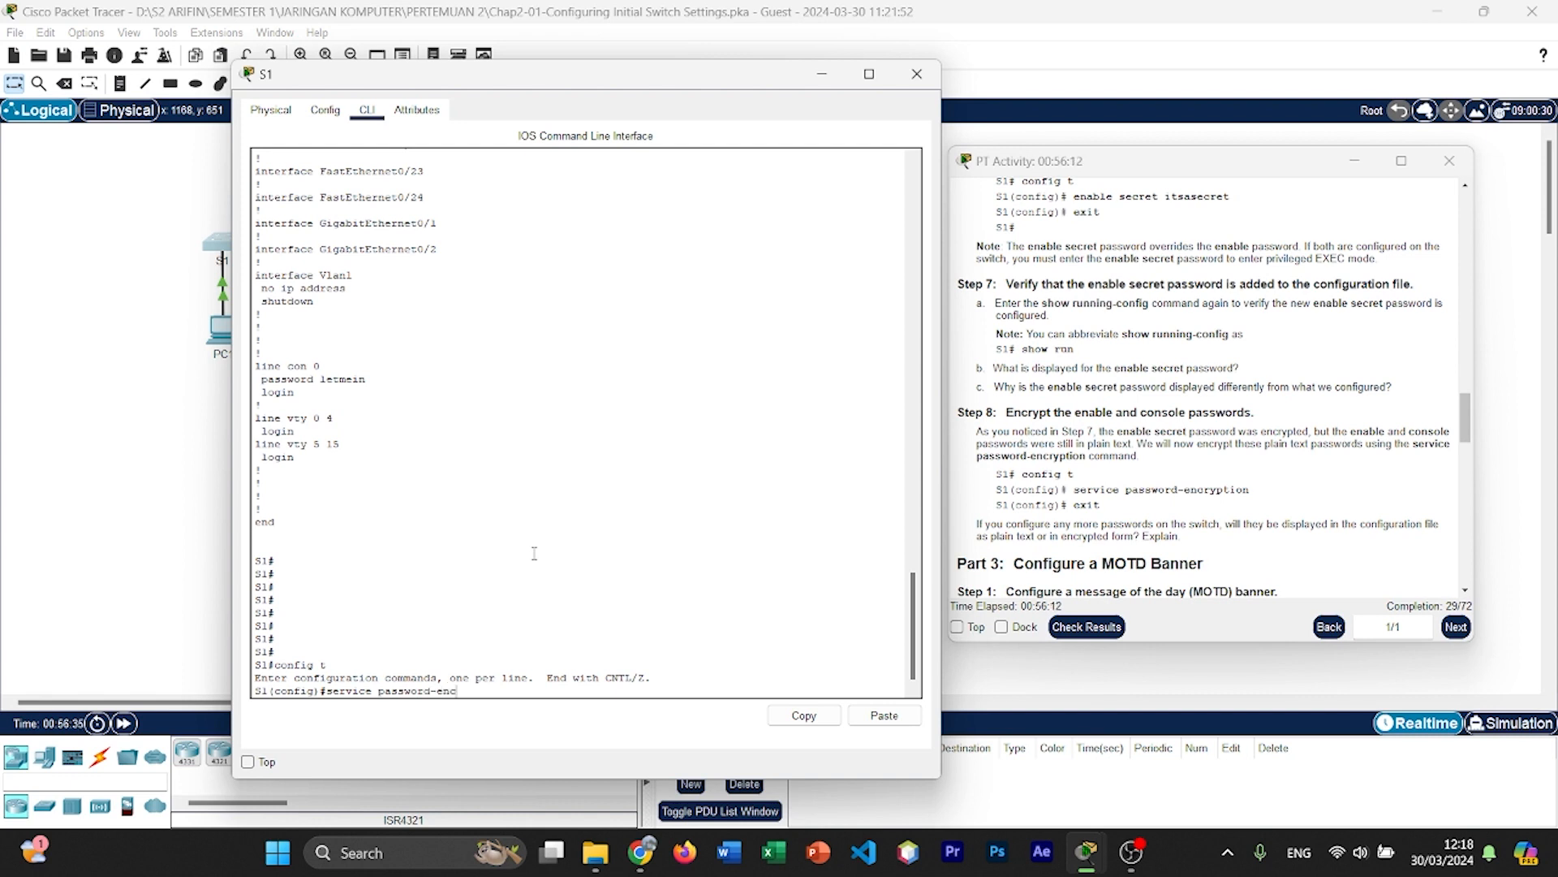
{"action": "type", "text": "ryption"}
{"action": "key", "text": "Return"}
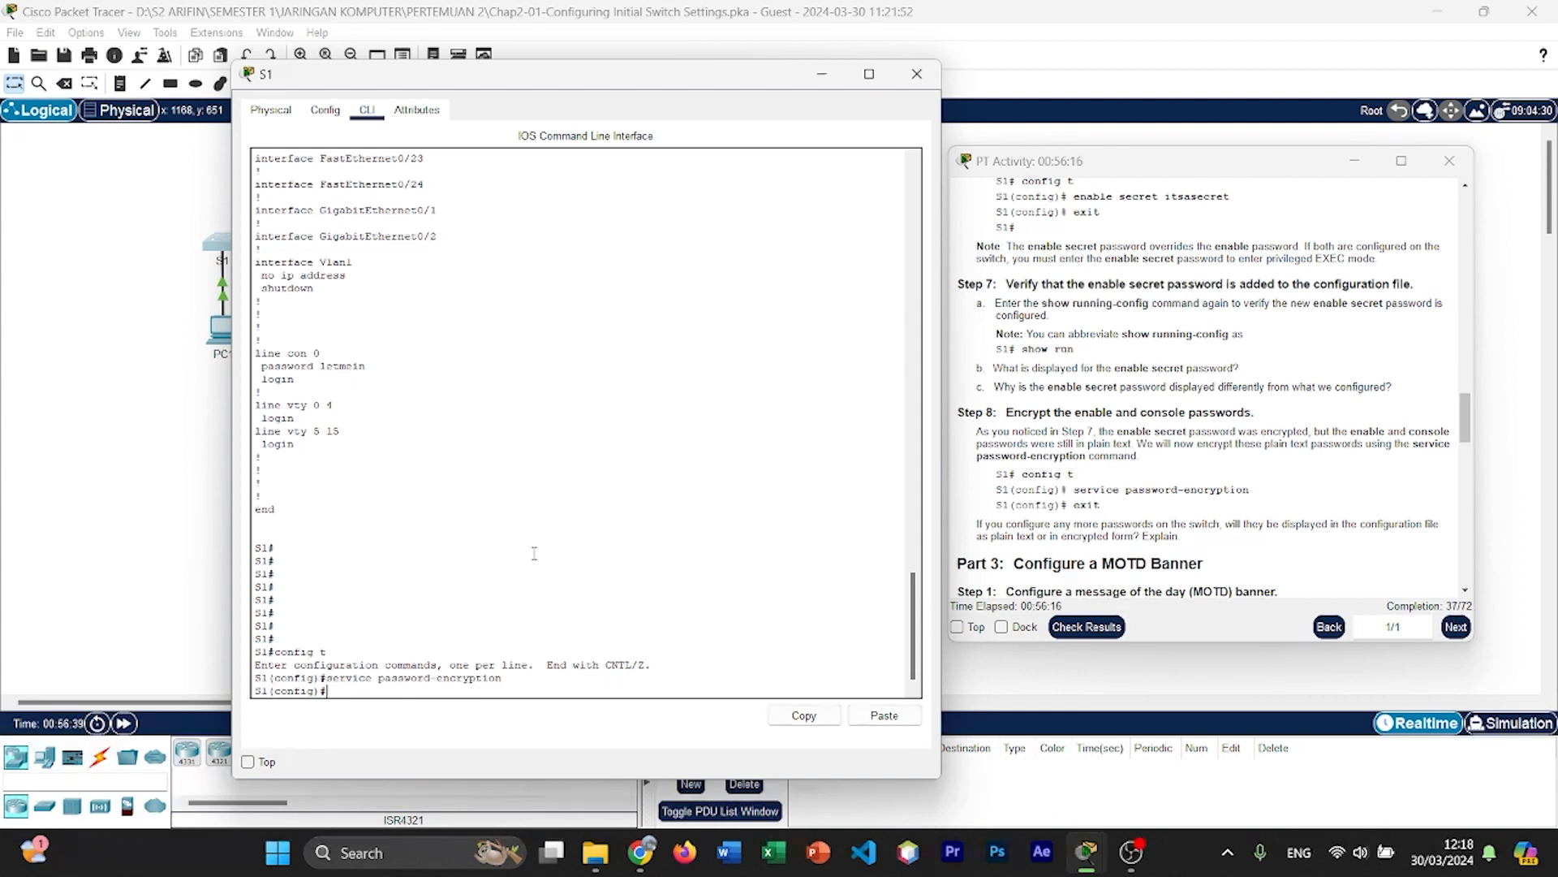
Step: Leave global configuration mode and display S1's running configuration again with show run
{"action": "type", "text": "exit"}
{"action": "key", "text": "Return"}
{"action": "key", "text": "Return"}
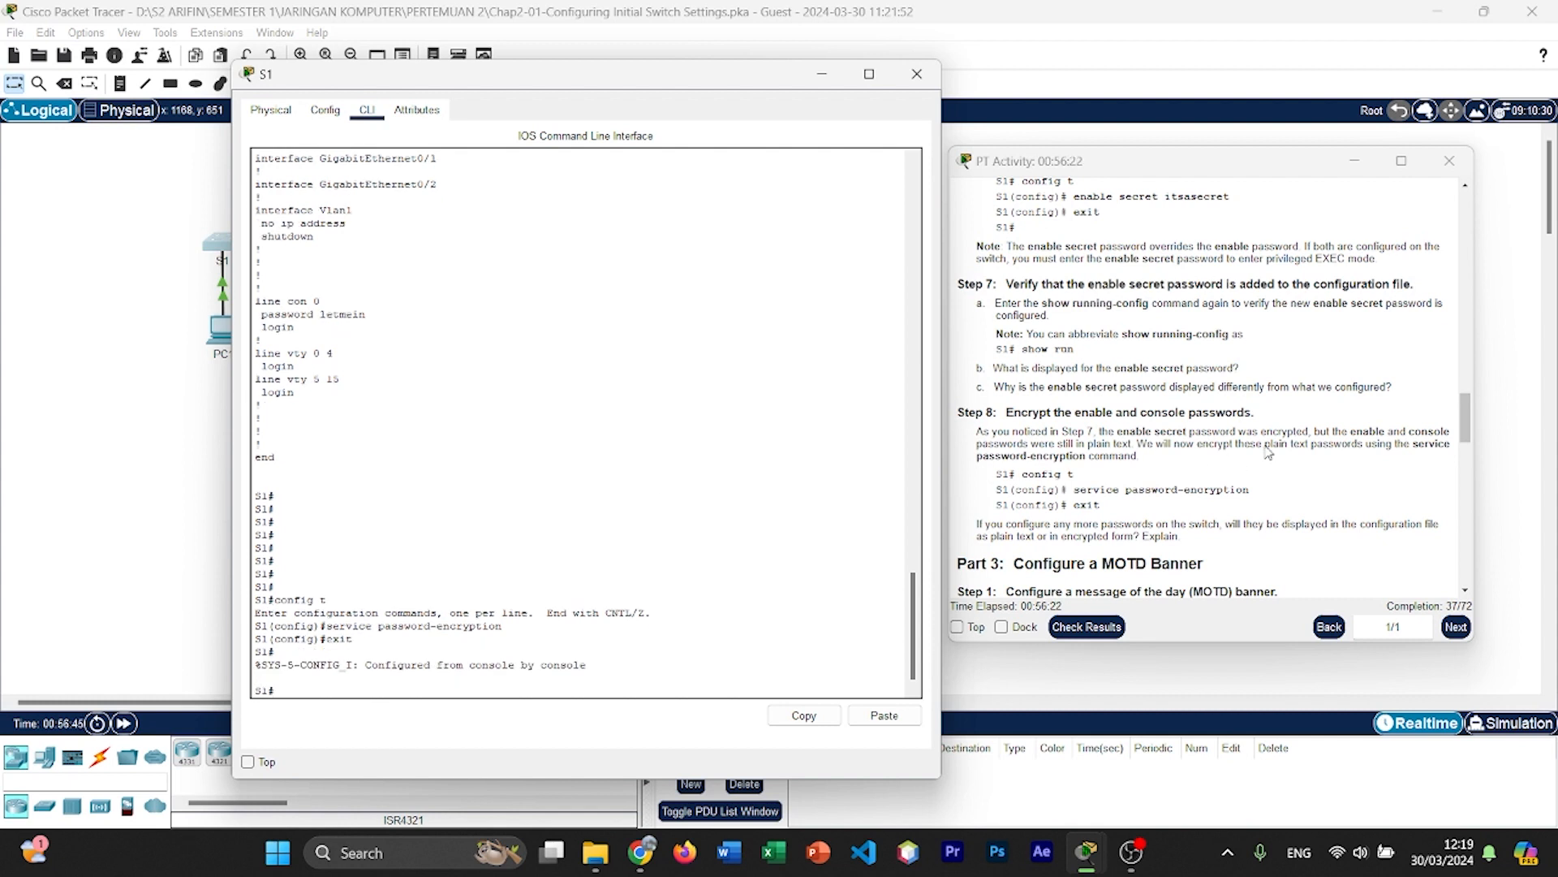
{"action": "scroll", "coordinate": [1266, 427], "scroll_direction": "down", "scroll_amount": 4}
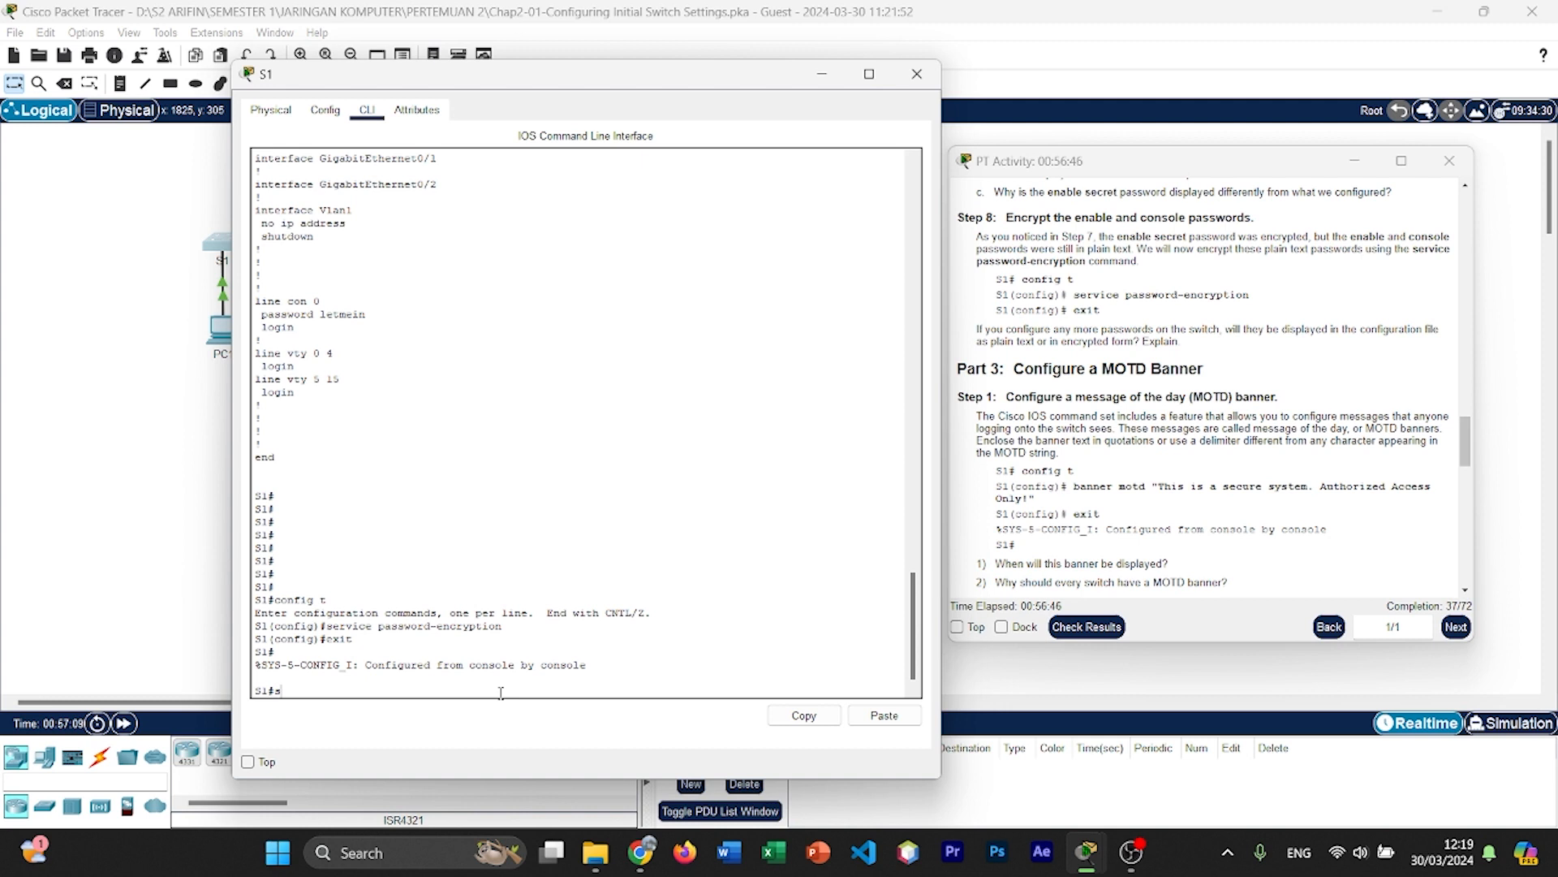
{"action": "type", "text": "how run"}
{"action": "key", "text": "Return"}
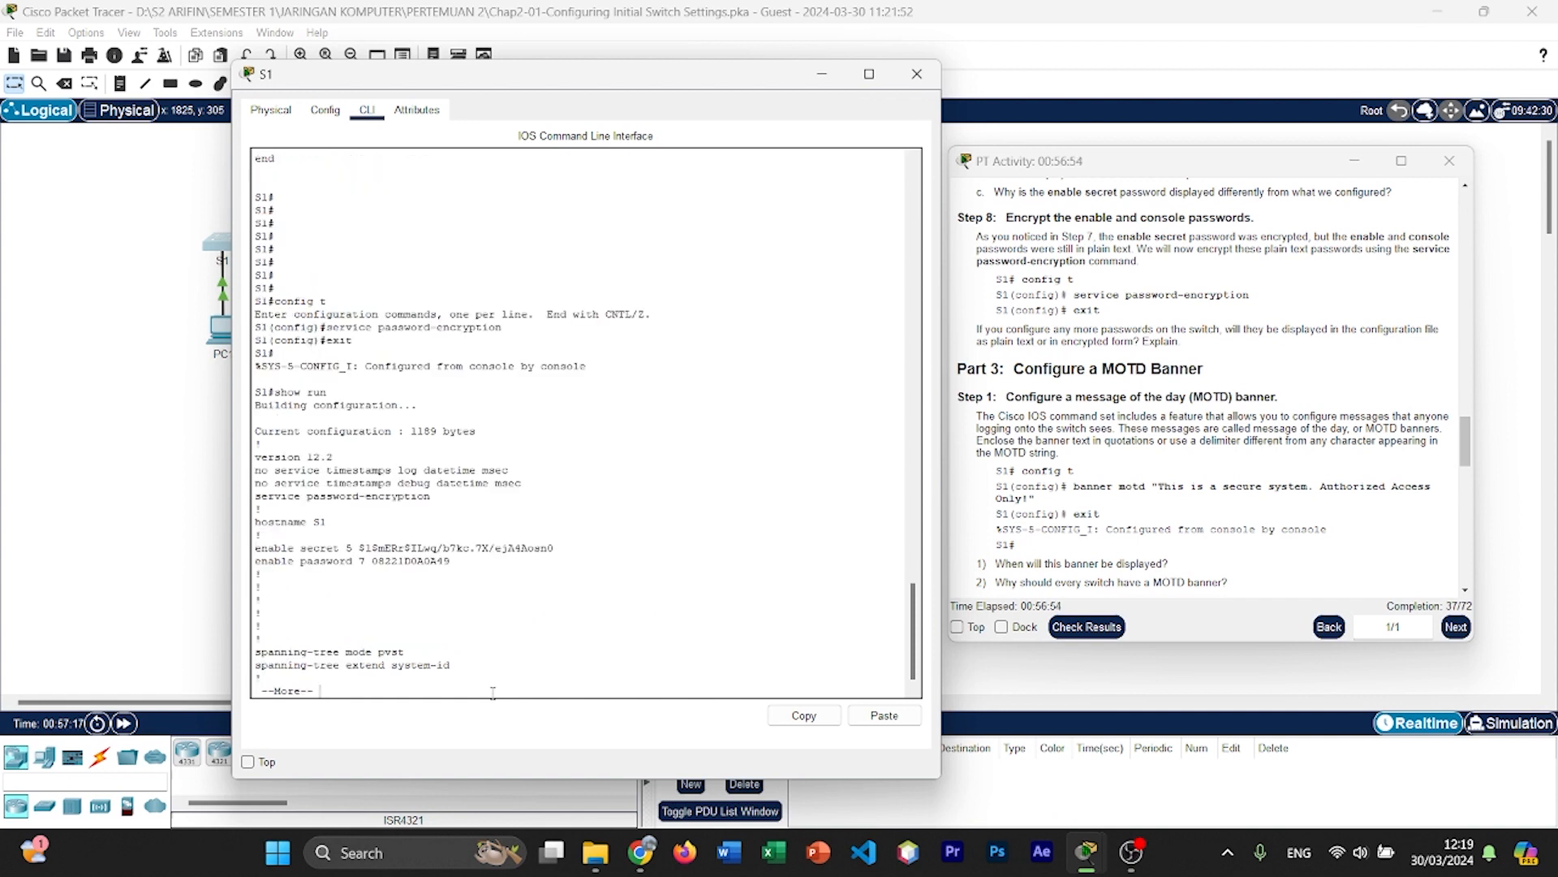
Step: Page through the running configuration to its end, checking the encryption of the enable password and the console line password
{"action": "double_click", "coordinate": [432, 561]}
{"action": "key", "text": "Return"}
{"action": "key", "text": "Return"}
{"action": "key", "text": "Return"}
{"action": "key", "text": "Return"}
{"action": "key", "text": "Return"}
{"action": "key", "text": "Return"}
{"action": "key", "text": "Return"}
{"action": "key", "text": "Return"}
{"action": "key", "text": "Return"}
{"action": "key", "text": "Return"}
{"action": "key", "text": "Return"}
{"action": "key", "text": "Return"}
{"action": "key", "text": "Return"}
{"action": "key", "text": "Return"}
{"action": "key", "text": "Return"}
{"action": "key", "text": "Return"}
{"action": "key", "text": "Return"}
{"action": "key", "text": "Return"}
{"action": "key", "text": "Return"}
{"action": "key", "text": "Return"}
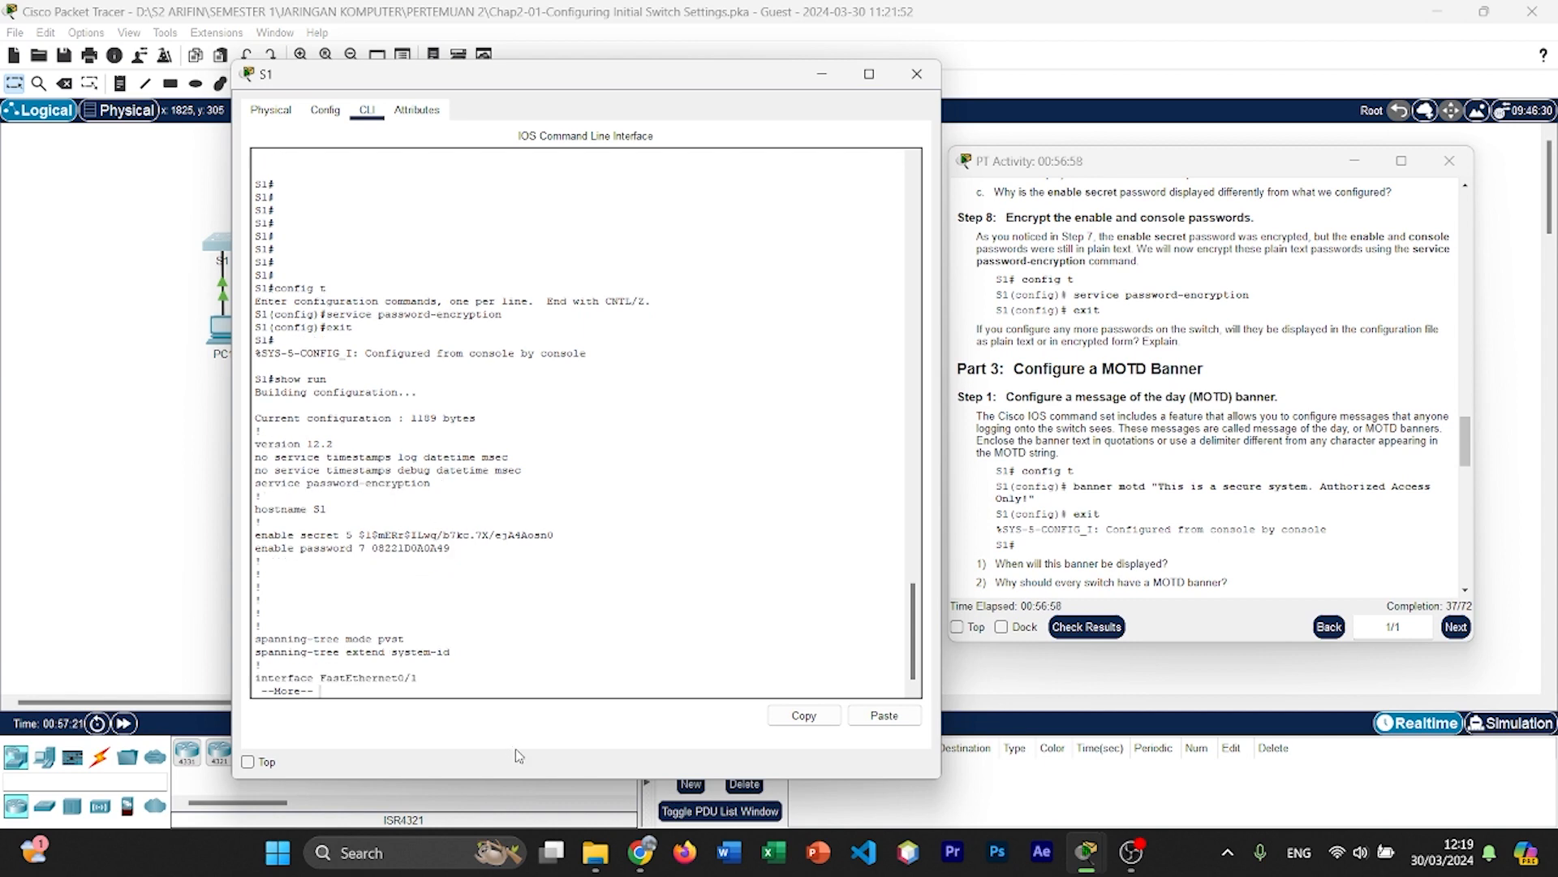
{"action": "key", "text": "Return"}
{"action": "key", "text": "Return"}
{"action": "key", "text": "Return"}
{"action": "key", "text": "Return"}
{"action": "key", "text": "Return"}
{"action": "key", "text": "Return"}
{"action": "key", "text": "Return"}
{"action": "key", "text": "Return"}
{"action": "key", "text": "Return"}
{"action": "key", "text": "Return"}
{"action": "key", "text": "Return"}
{"action": "key", "text": "Return"}
{"action": "key", "text": "Return"}
{"action": "key", "text": "Return"}
{"action": "key", "text": "Return"}
{"action": "key", "text": "Return"}
{"action": "key", "text": "Return"}
{"action": "key", "text": "Return"}
{"action": "key", "text": "Return"}
{"action": "key", "text": "Return"}
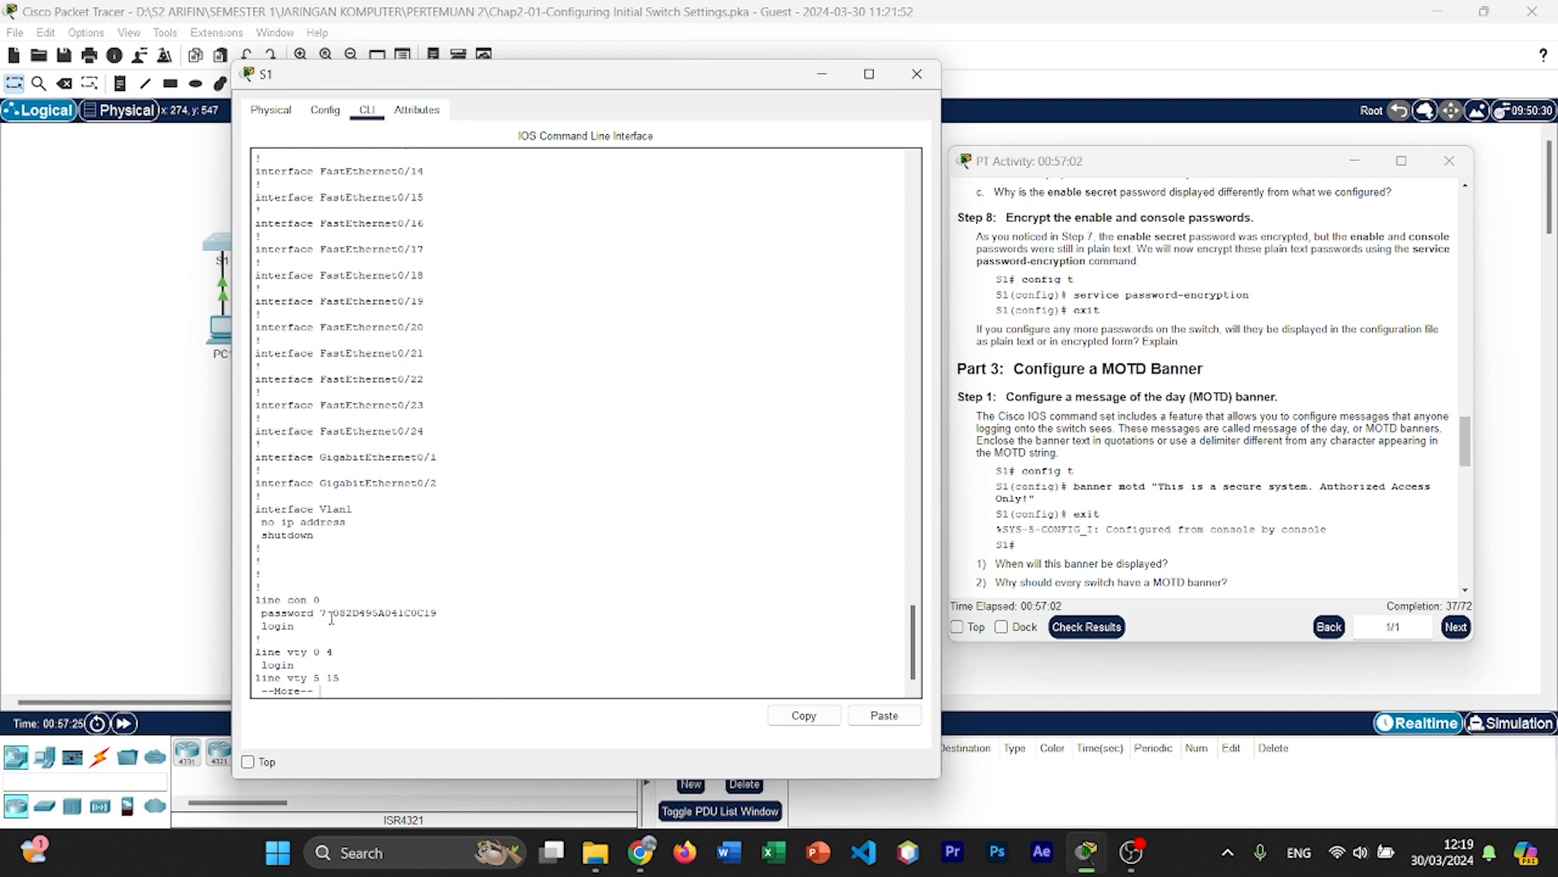
{"action": "double_click", "coordinate": [349, 613]}
{"action": "key", "text": "Return"}
{"action": "key", "text": "Return"}
{"action": "key", "text": "Return"}
{"action": "key", "text": "Return"}
{"action": "key", "text": "Return"}
{"action": "key", "text": "Return"}
{"action": "key", "text": "Return"}
{"action": "key", "text": "Return"}
{"action": "key", "text": "Return"}
{"action": "key", "text": "Return"}
{"action": "key", "text": "Return"}
{"action": "key", "text": "Return"}
{"action": "key", "text": "Return"}
{"action": "key", "text": "Return"}
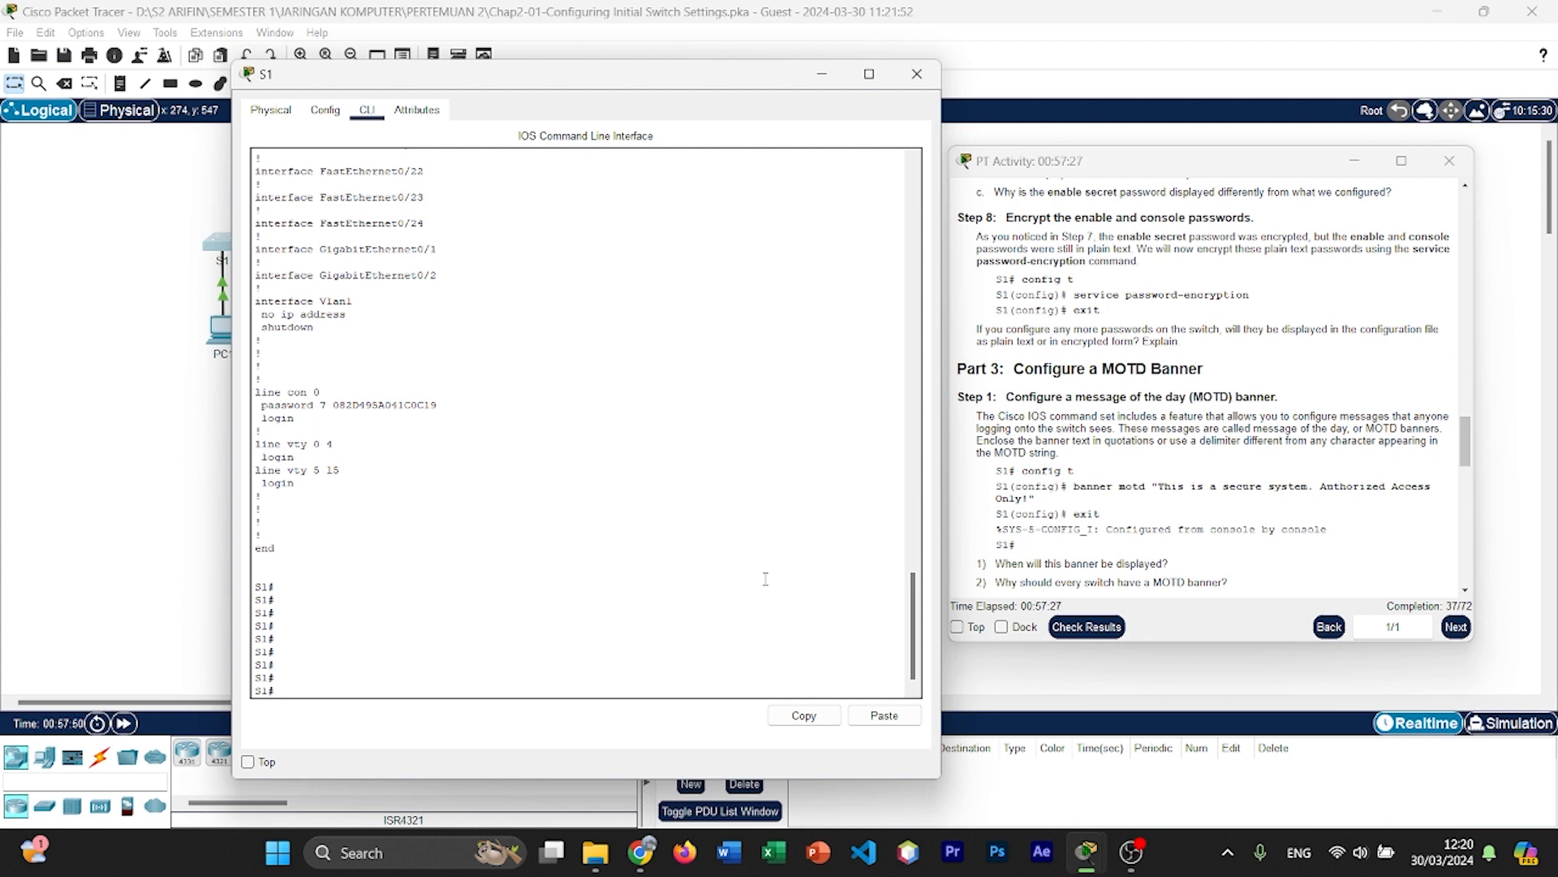
Step: Enter global configuration mode with config t and set the MOTD banner to "This is a secure system. Authorized Access Only!"
{"action": "left_click", "coordinate": [727, 626]}
{"action": "type", "text": "config t"}
{"action": "key", "text": "Return"}
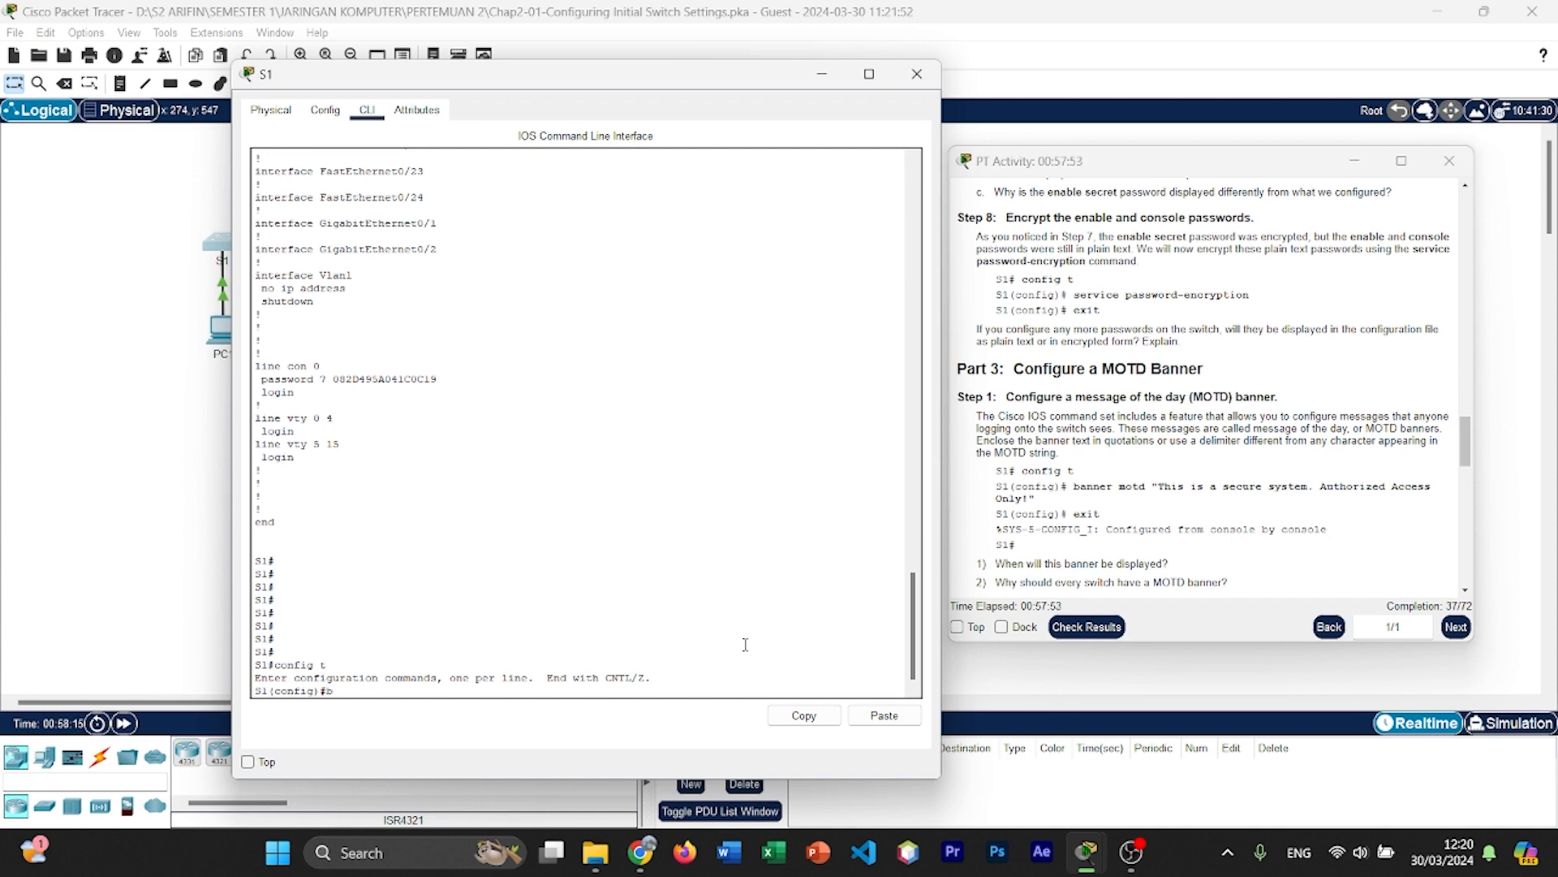
{"action": "type", "text": "anner motd"}
{"action": "type", "text": "\"Thi"}
{"action": "key", "text": "BackSpace"}
{"action": "key", "text": "BackSpace"}
{"action": "type", "text": "his is a secure"}
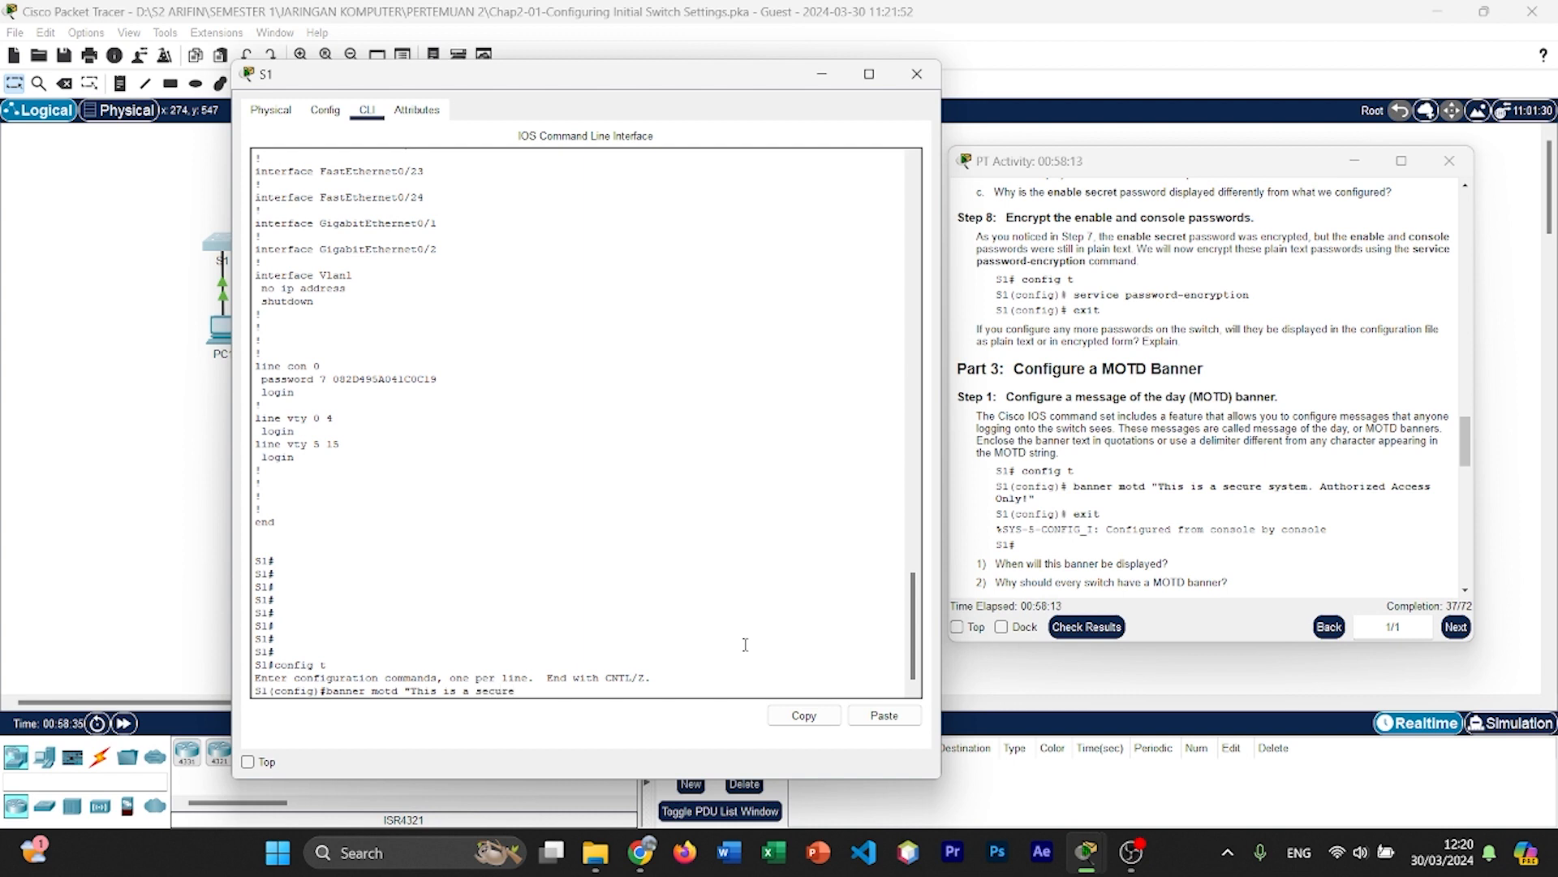
{"action": "type", "text": " syste"}
{"action": "type", "text": "m."}
{"action": "type", "text": " Autc"}
{"action": "key", "text": "BackSpace"}
{"action": "type", "text": "horized"}
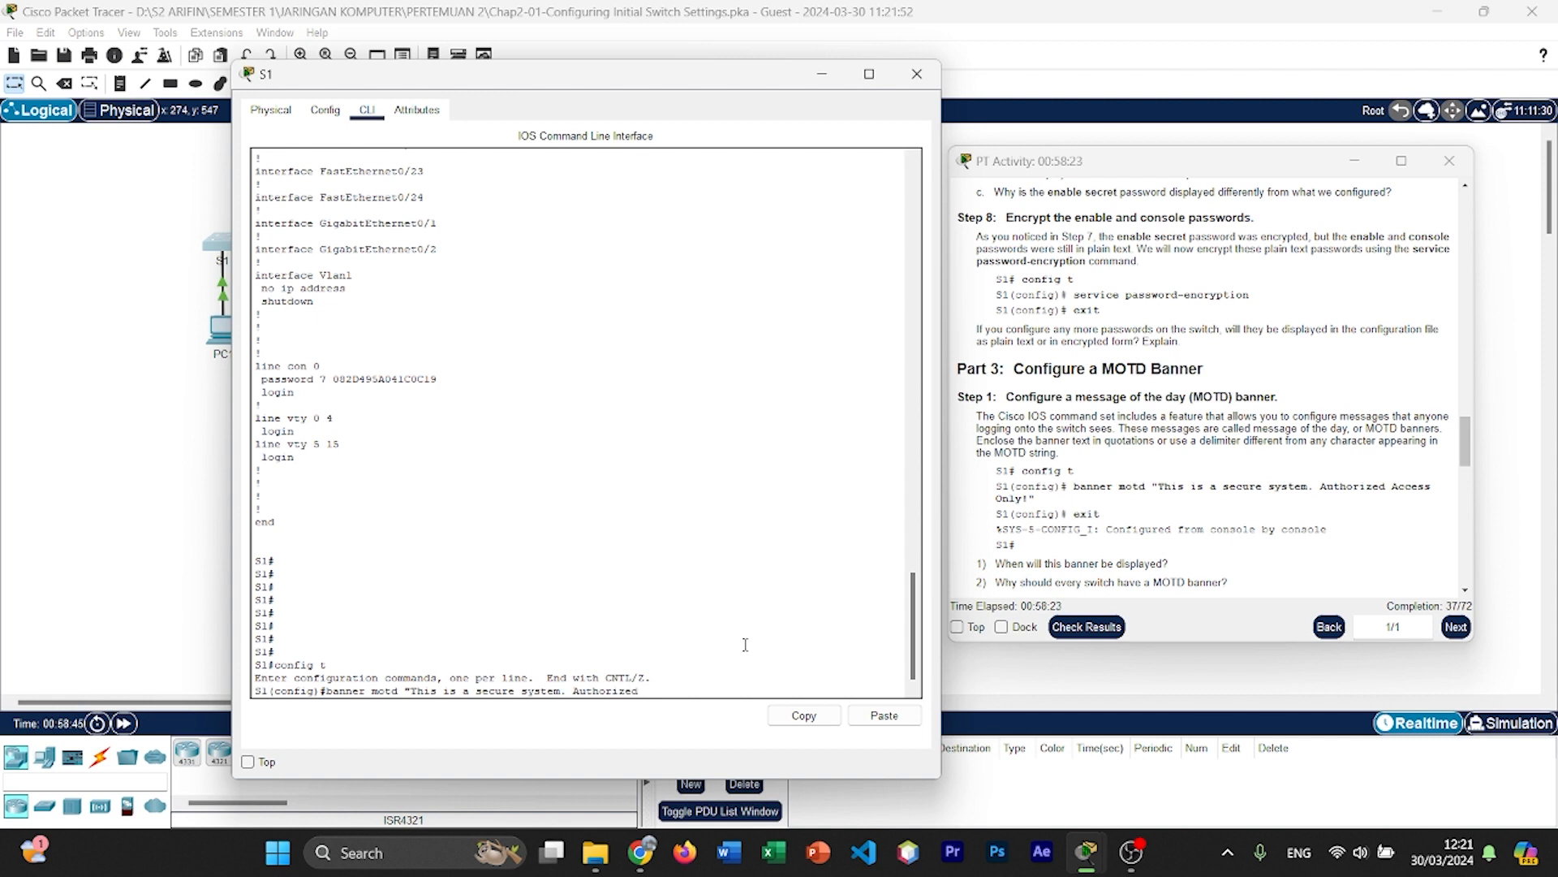
{"action": "type", "text": " Acces"}
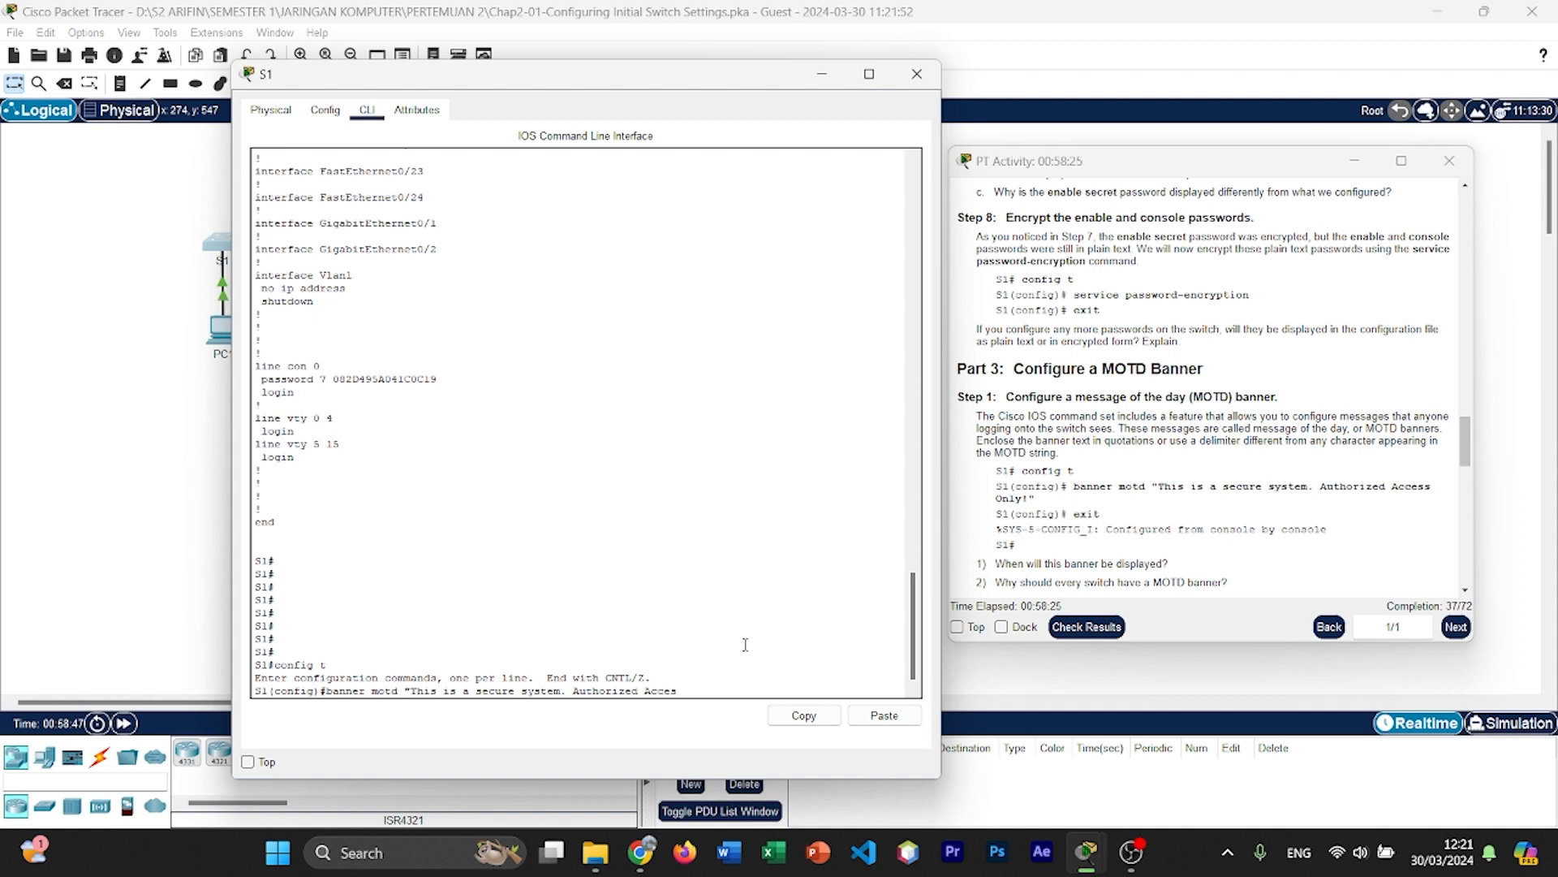
{"action": "type", "text": "s Only!\""}
{"action": "key", "text": "Return"}
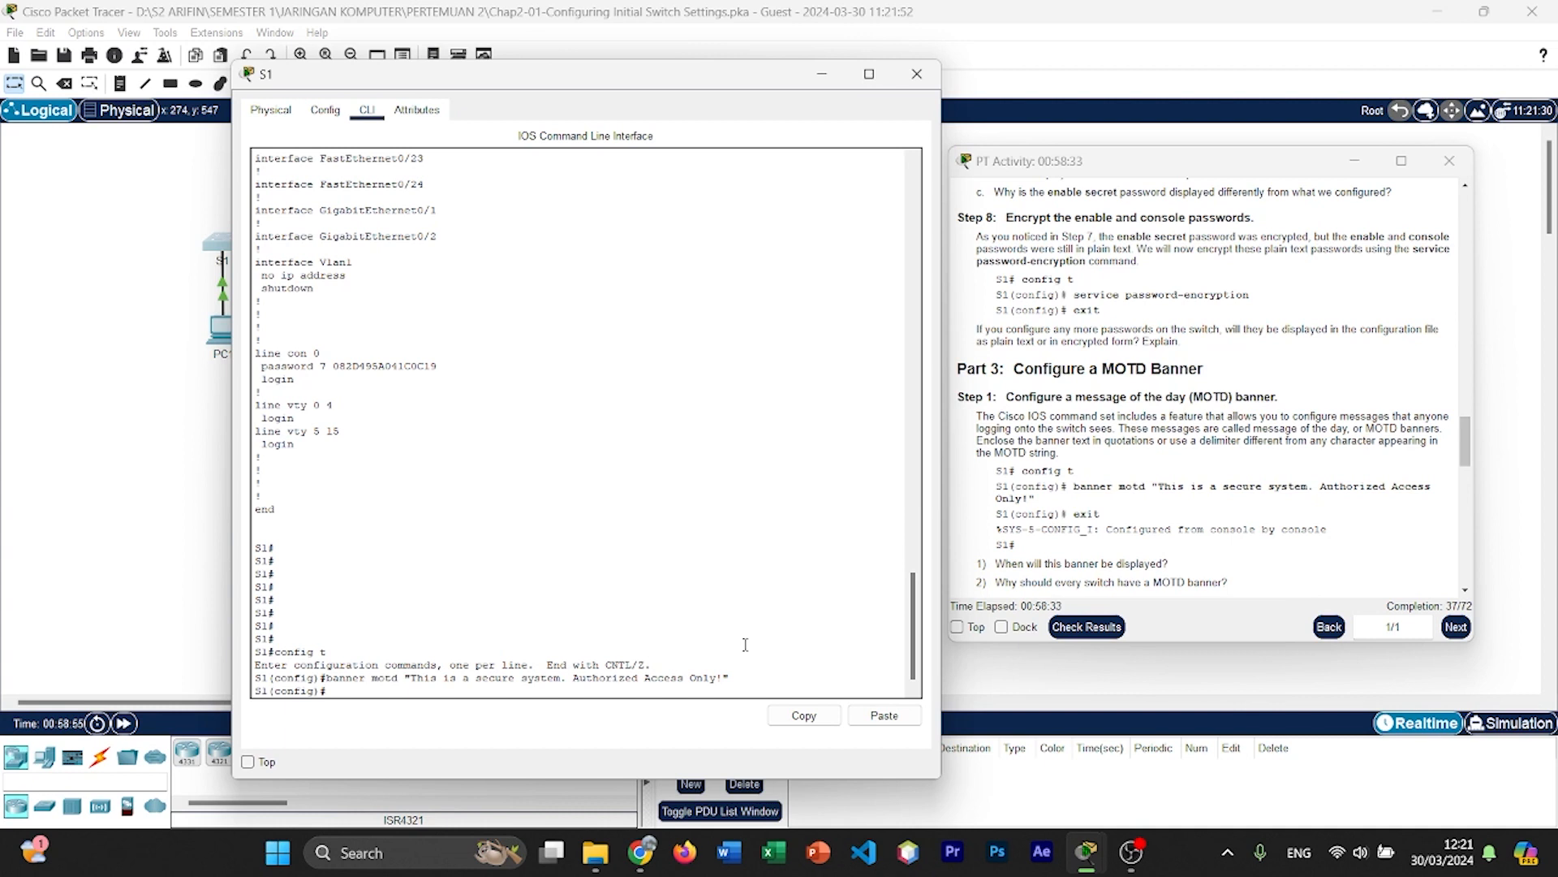
Step: Exit configuration mode, log out of S1 and reopen the console session to check the MOTD banner at login
{"action": "type", "text": "ex"}
{"action": "scroll", "coordinate": [1335, 481], "scroll_direction": "down", "scroll_amount": 3}
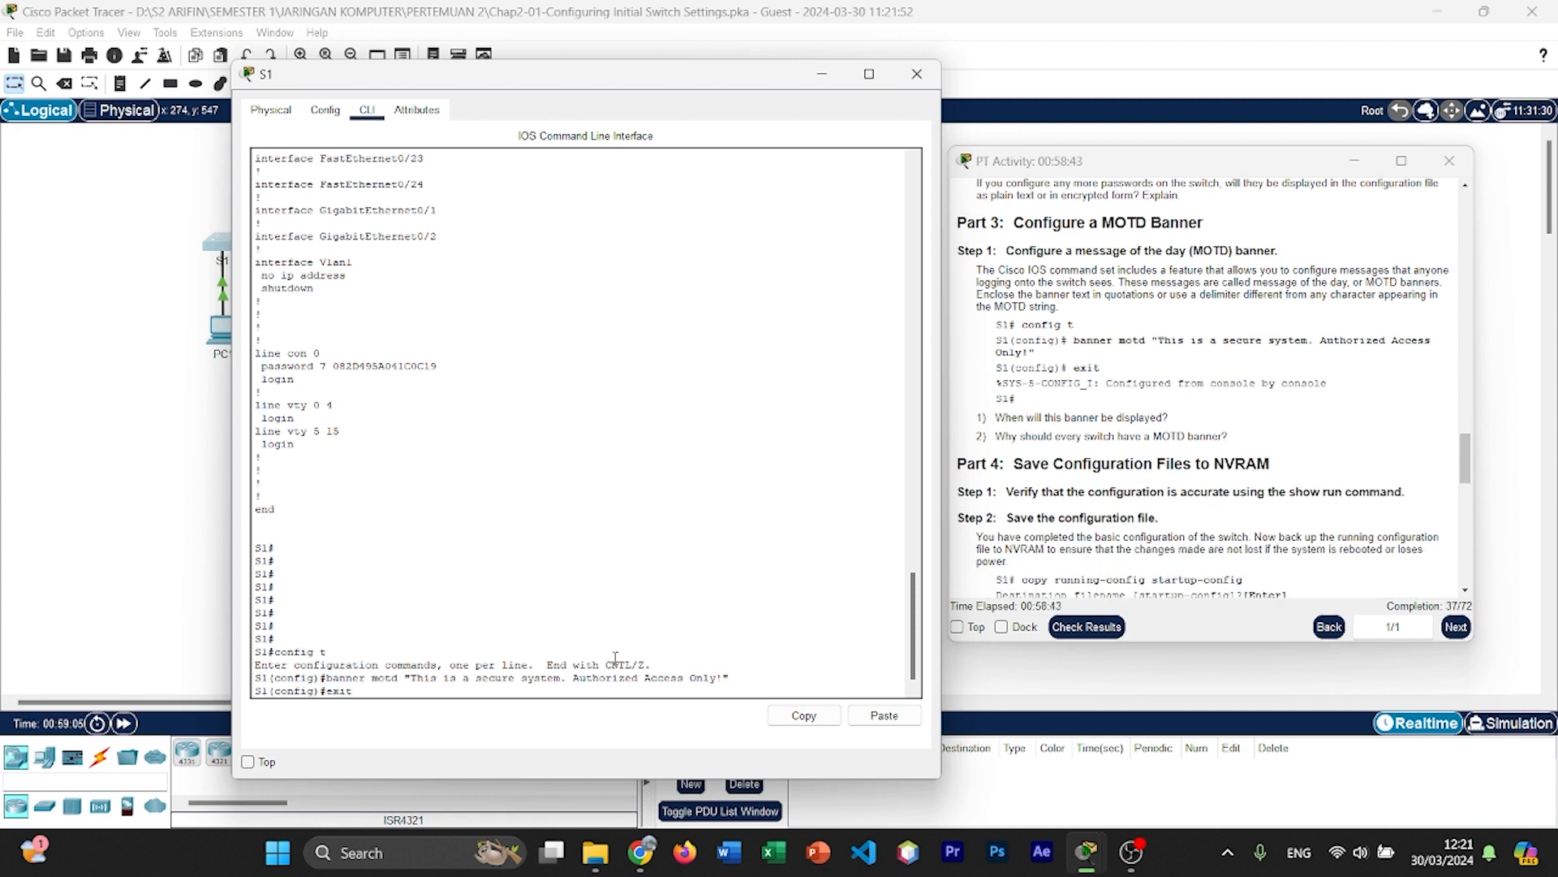
{"action": "key", "text": "Return"}
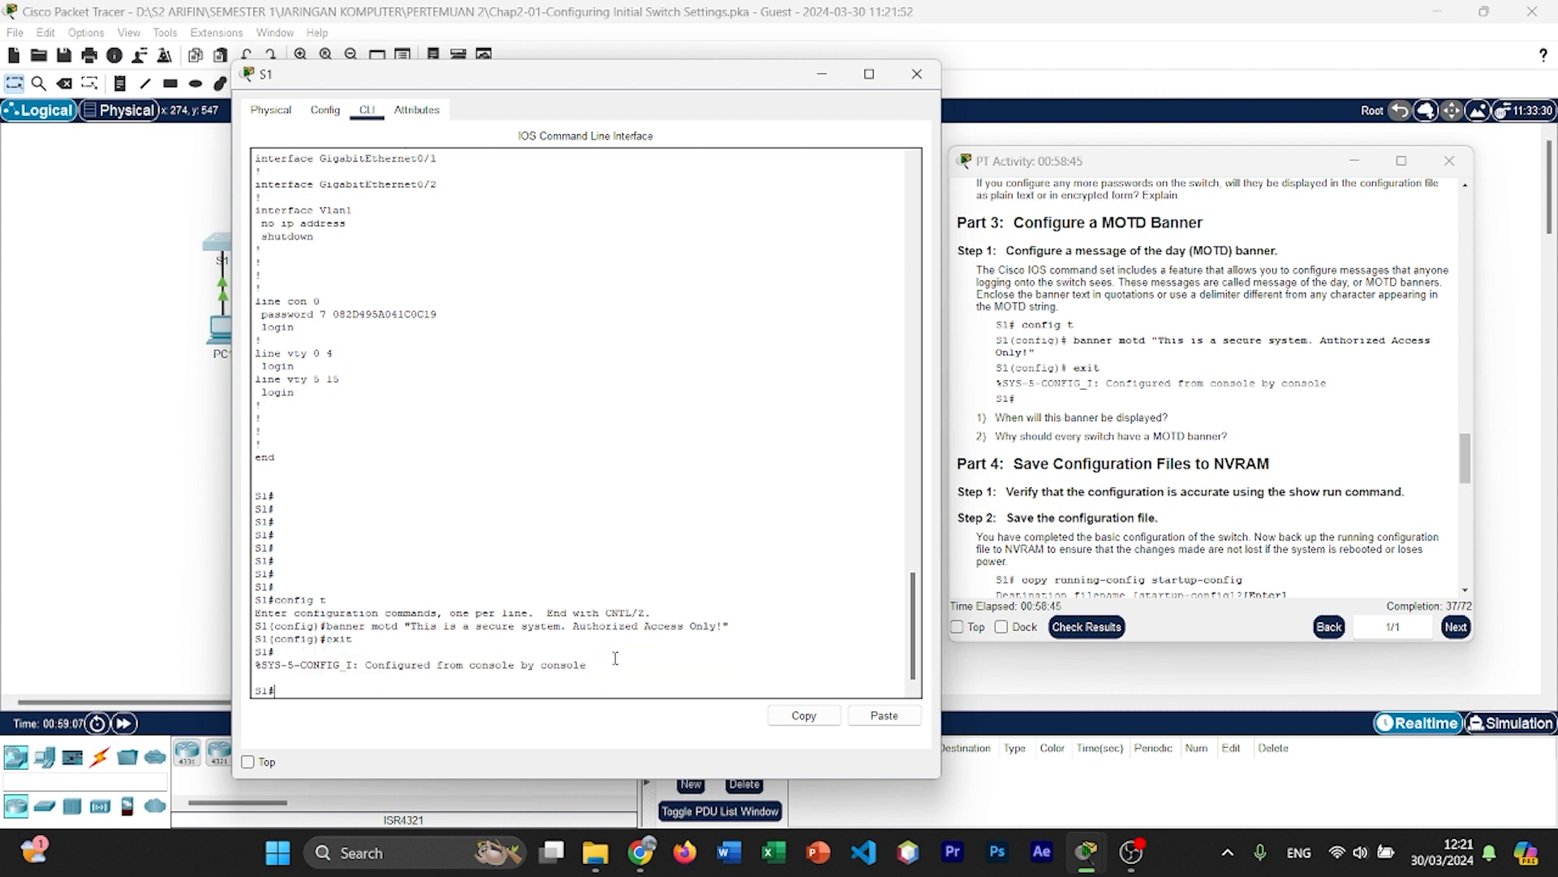
{"action": "type", "text": "exit"}
{"action": "key", "text": "Return"}
{"action": "key", "text": "Return"}
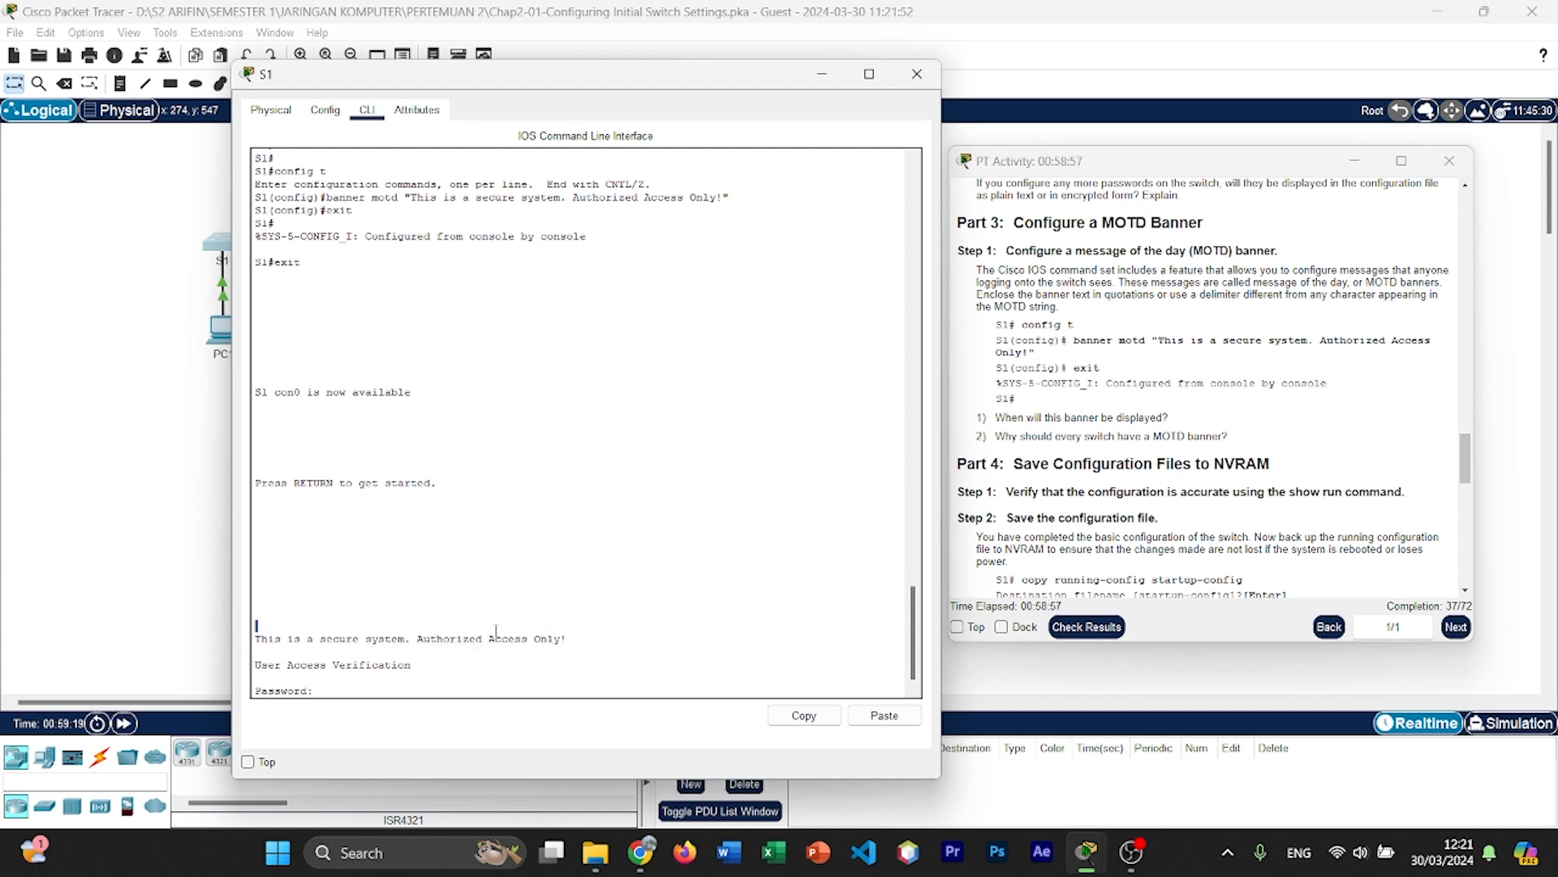
{"action": "left_click_drag", "start_coordinate": [255, 637], "coordinate": [568, 641]}
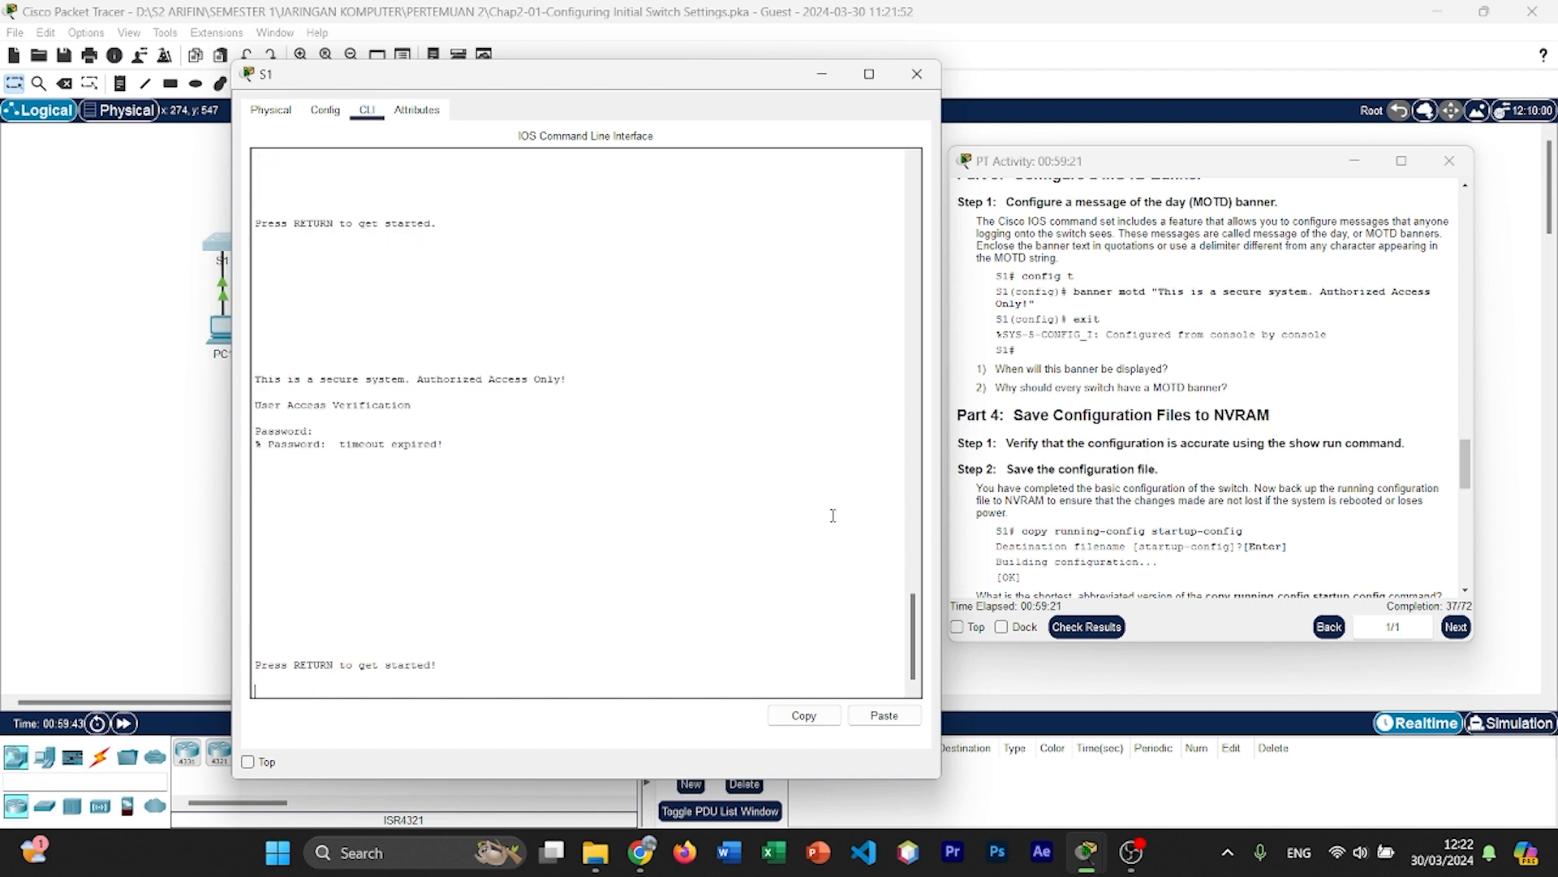
Step: Log back in to S1 with the console password and enter privileged mode with enable and the enable secret password
{"action": "left_click", "coordinate": [790, 526]}
{"action": "key", "text": "Return"}
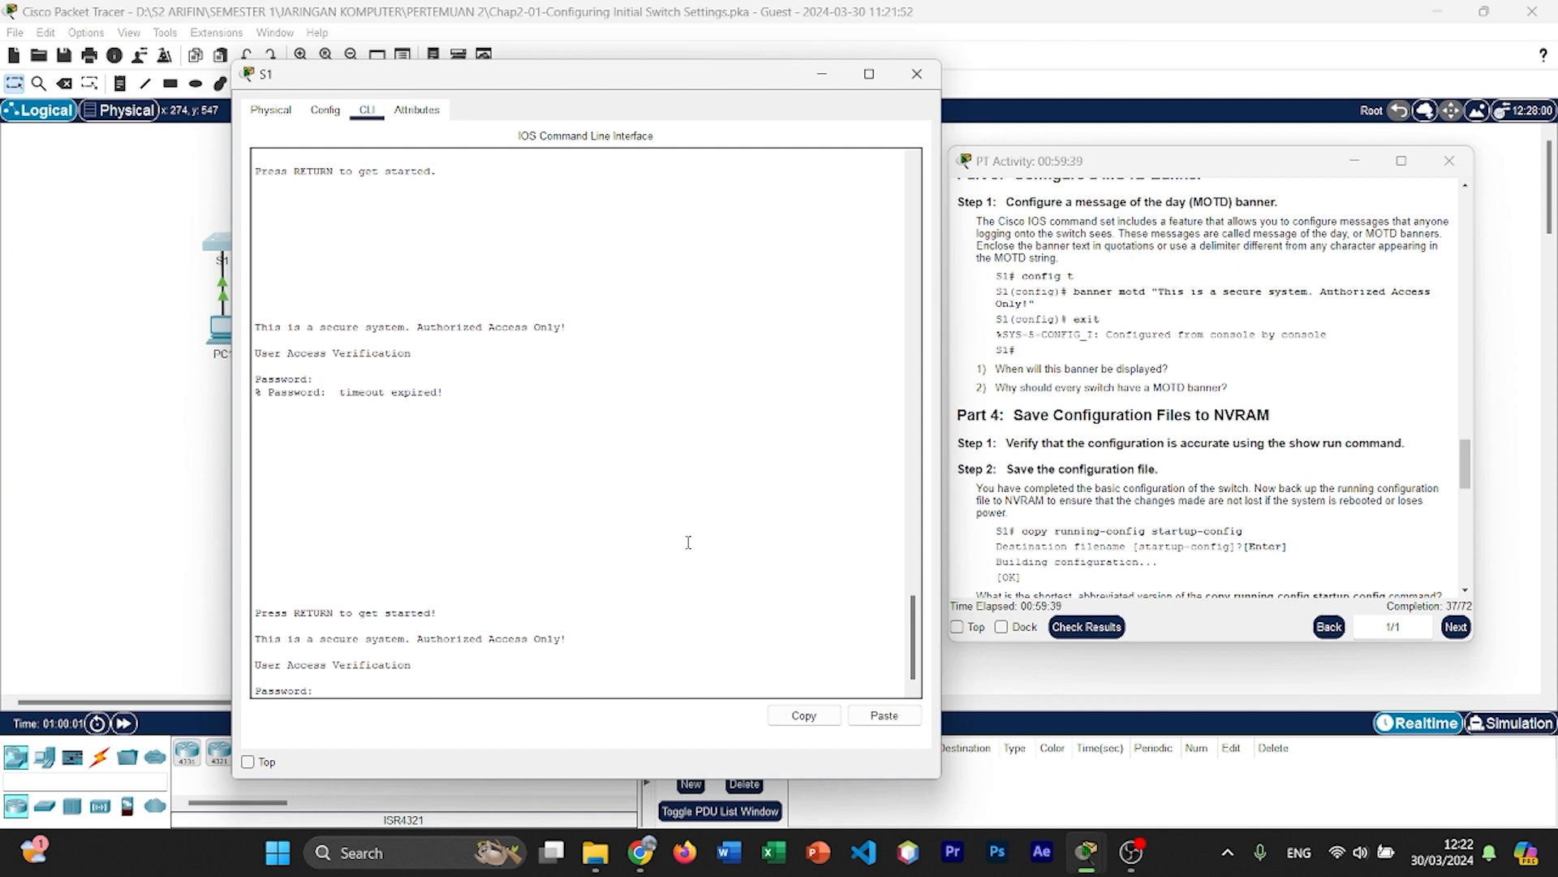
{"action": "key", "text": "Return"}
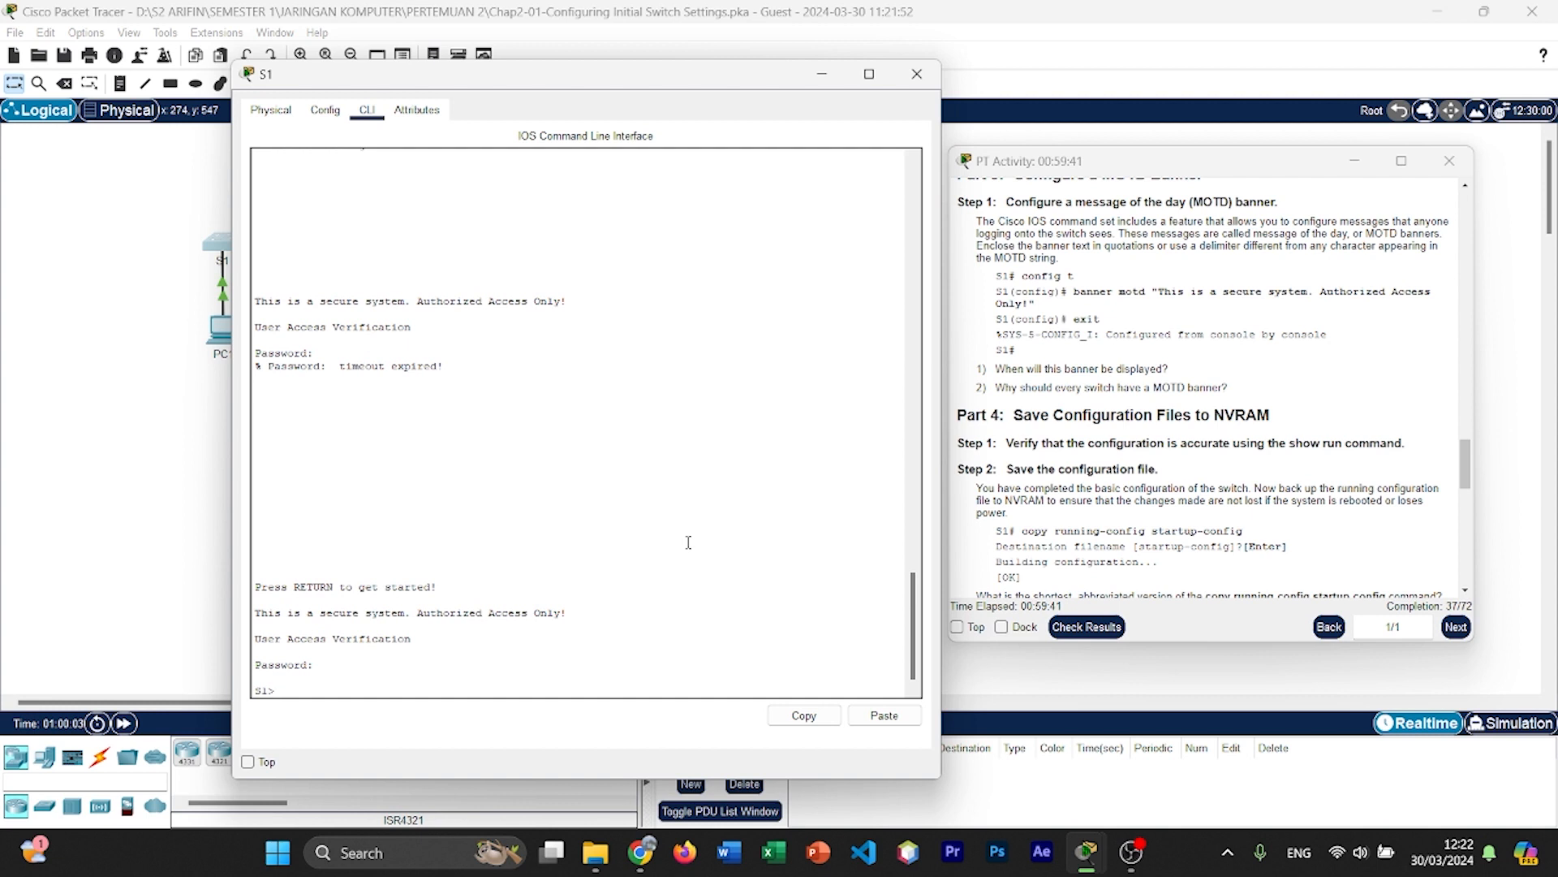
{"action": "type", "text": "nable"}
{"action": "key", "text": "Return"}
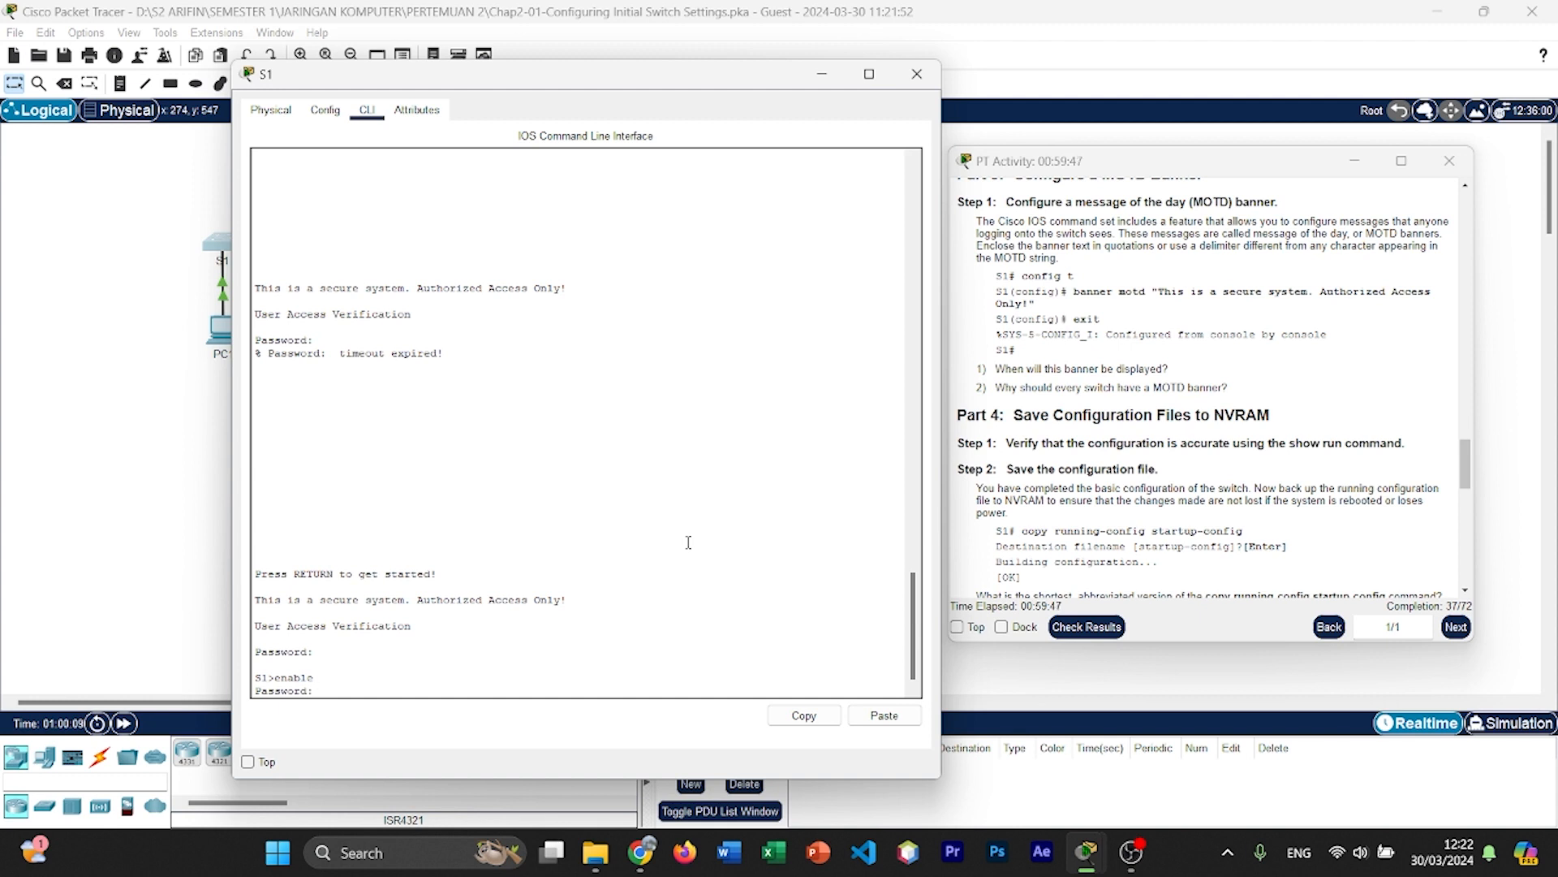
{"action": "key", "text": "Return"}
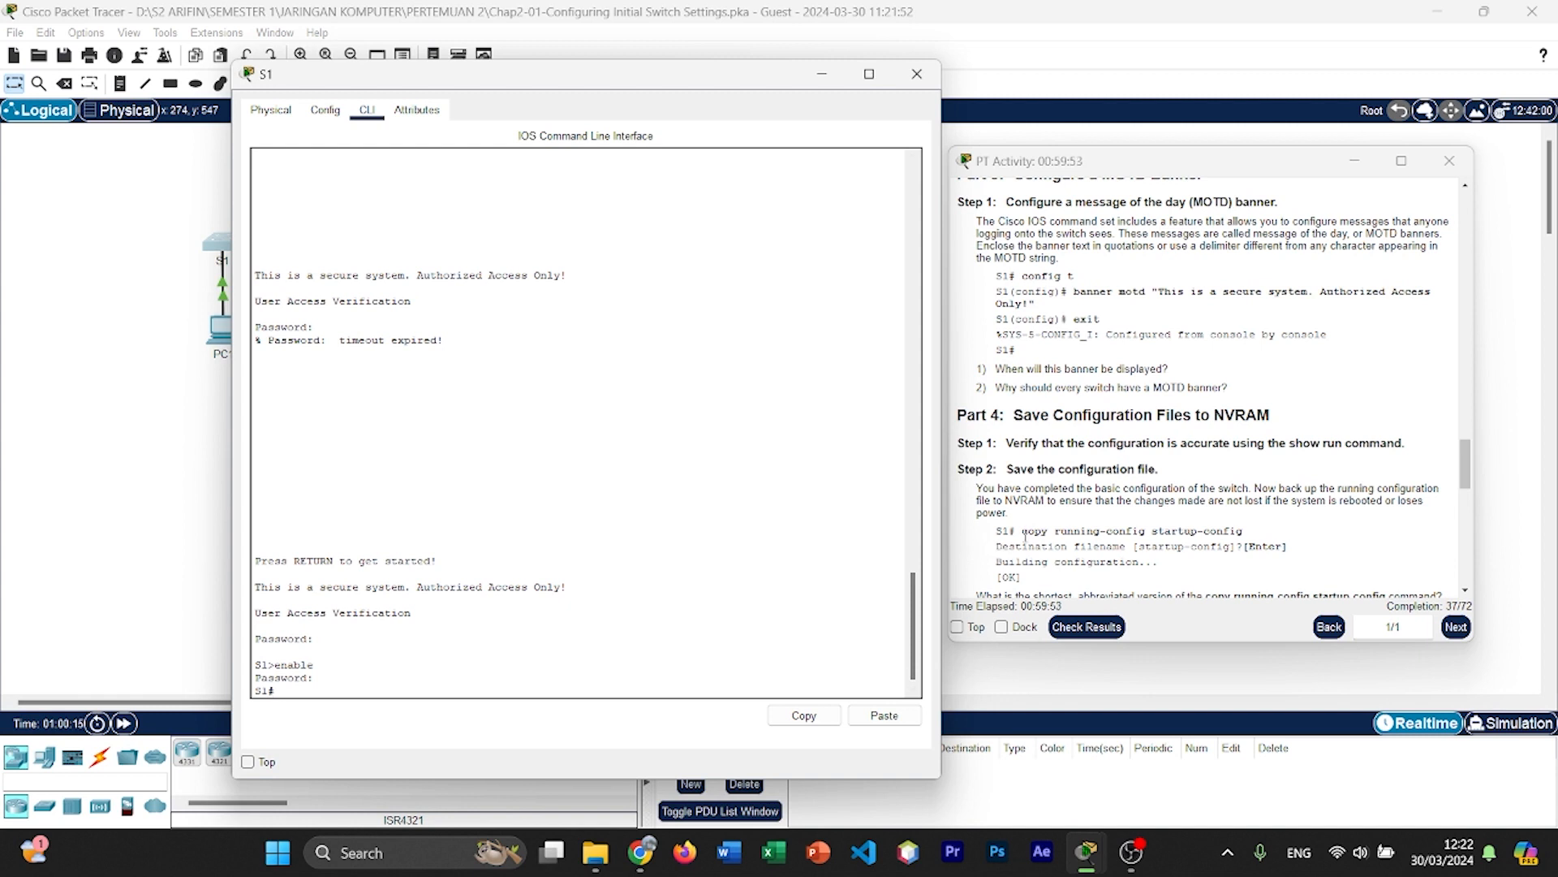
Step: Save S1's configuration to NVRAM with copy running-config startup-config, accepting the default destination filename
{"action": "scroll", "coordinate": [1142, 417], "scroll_direction": "down", "scroll_amount": 1}
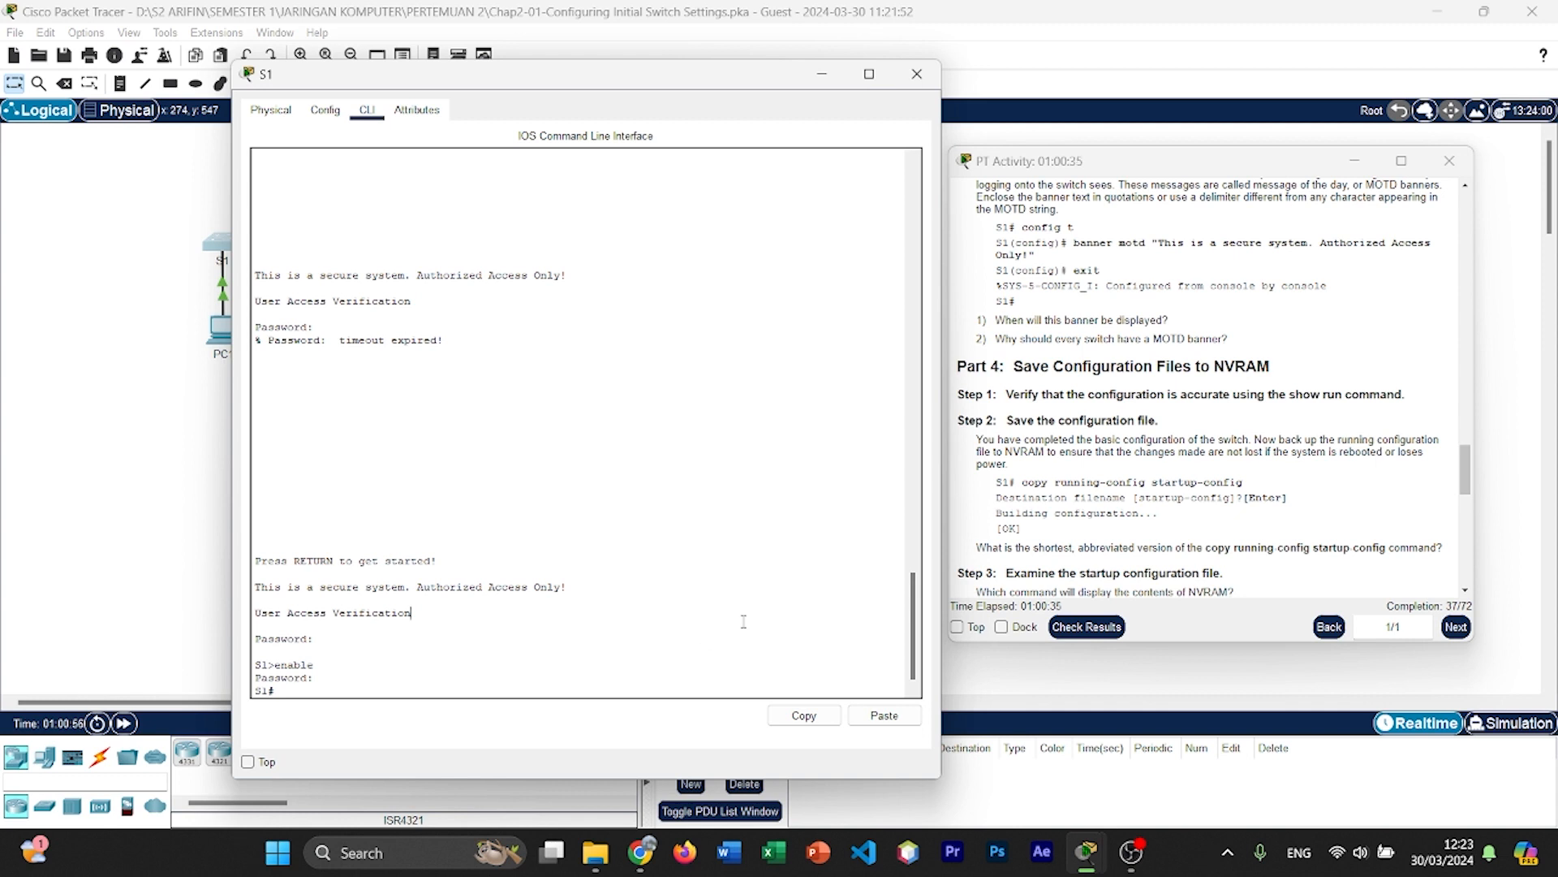
{"action": "type", "text": "py running-config startup-config"}
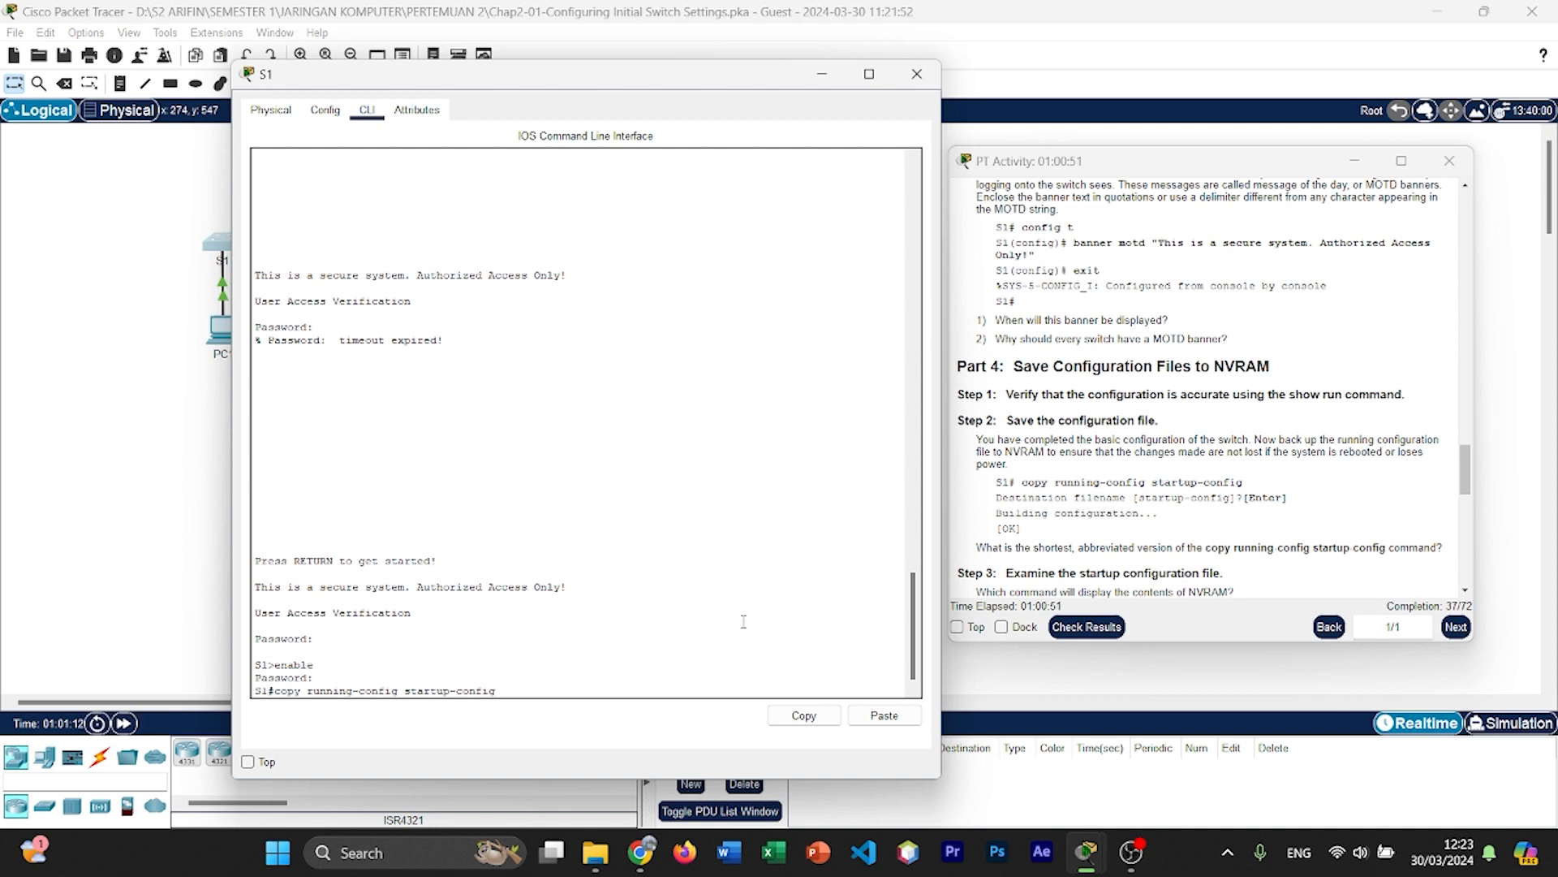
{"action": "key", "text": "Return"}
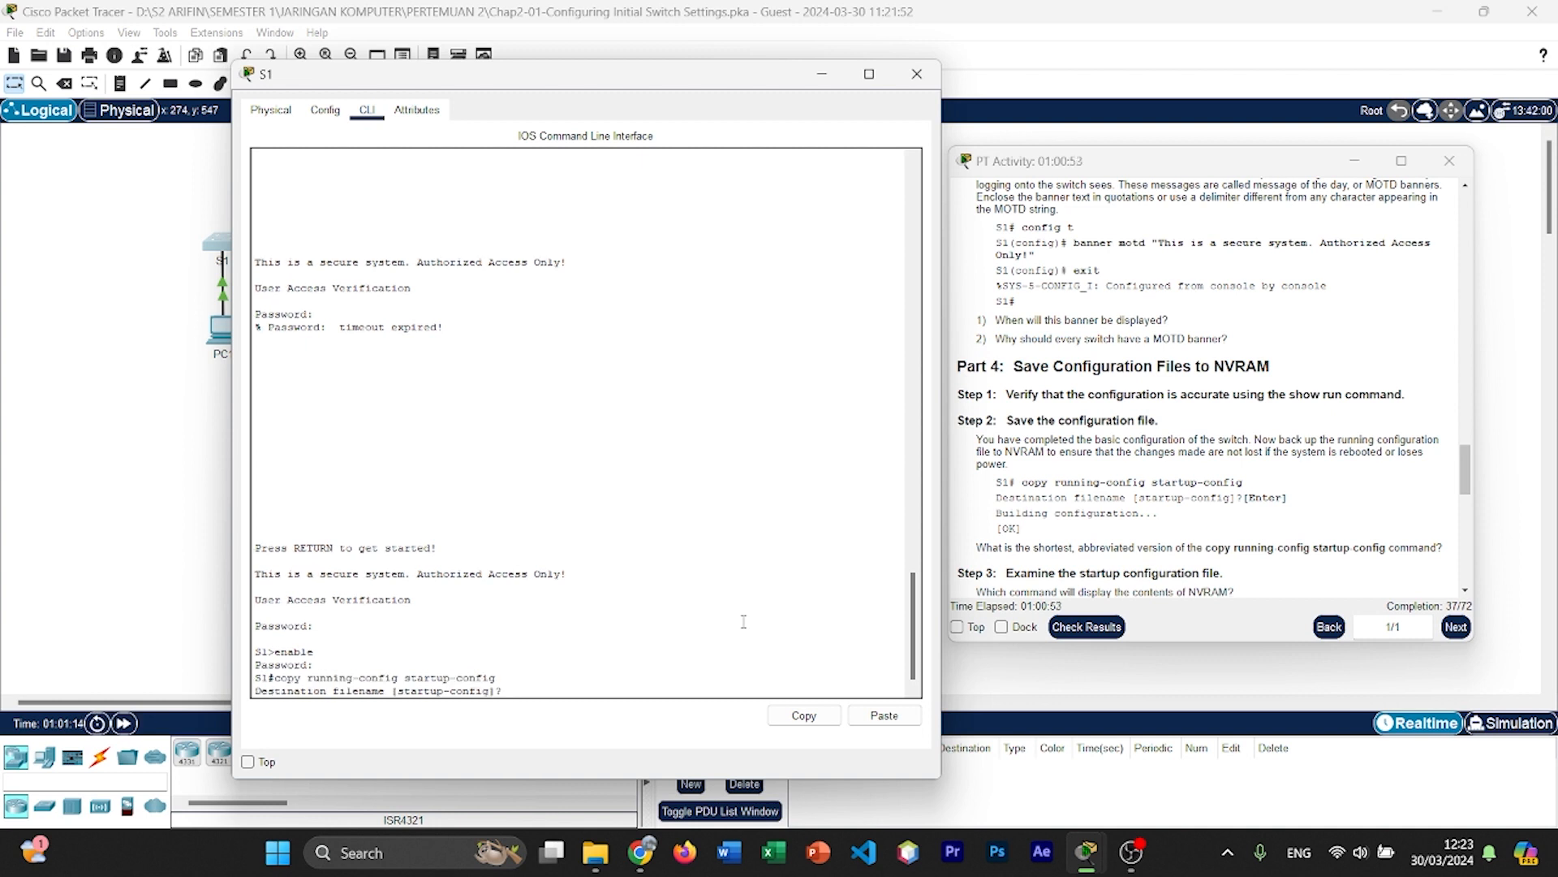
{"action": "key", "text": "Return"}
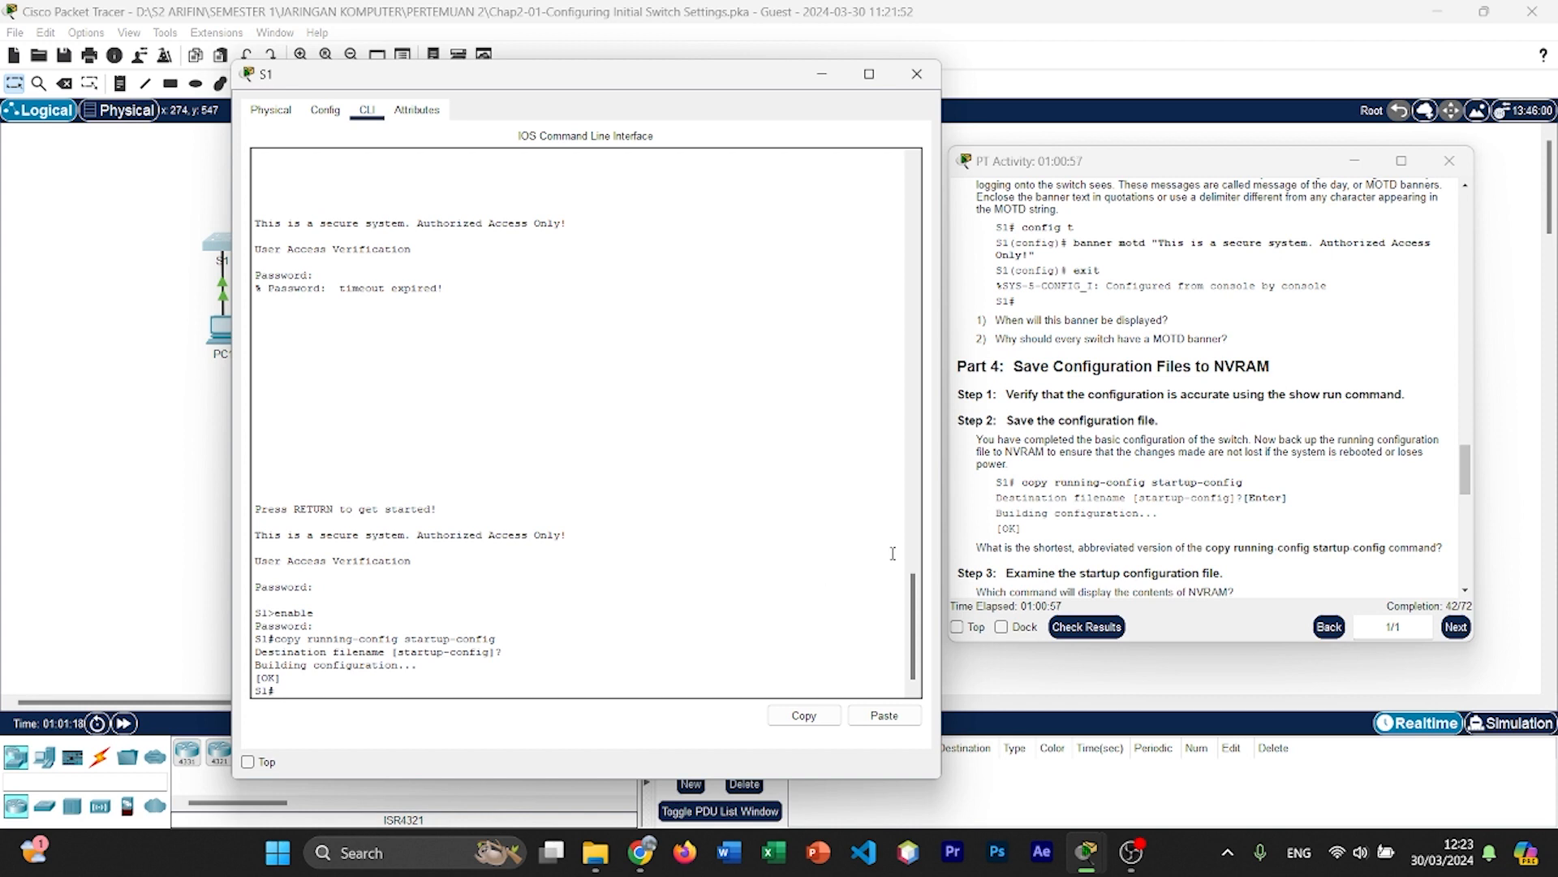
Step: Display the contents of NVRAM on S1 with show startup-config, following Part 4 Step 3 of the instructions
{"action": "scroll", "coordinate": [1043, 422], "scroll_direction": "down", "scroll_amount": 2}
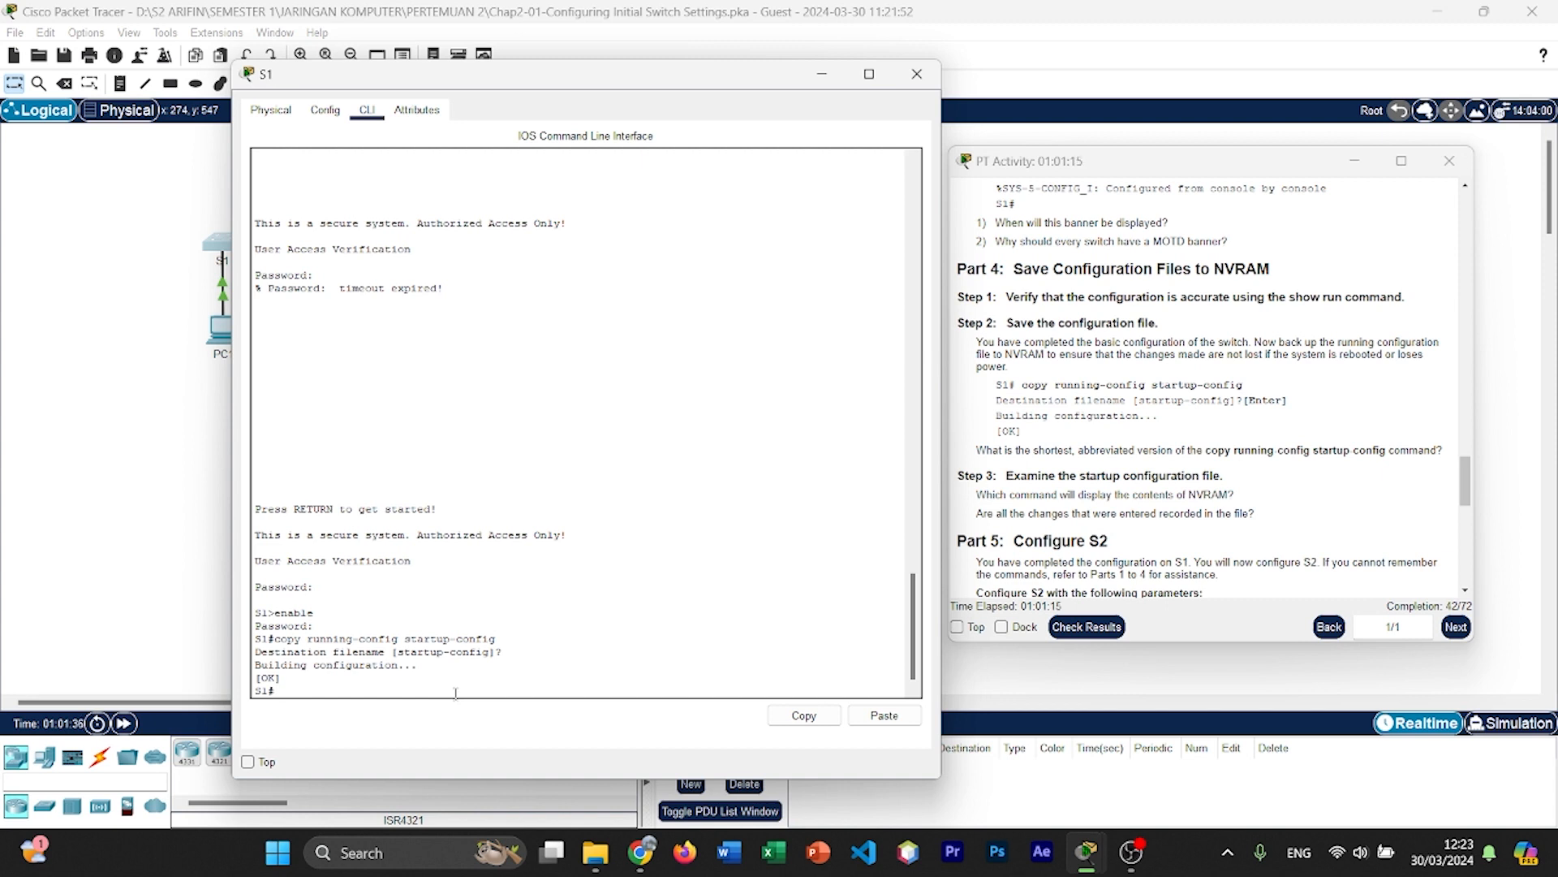
{"action": "type", "text": "show startup-config"}
{"action": "key", "text": "Return"}
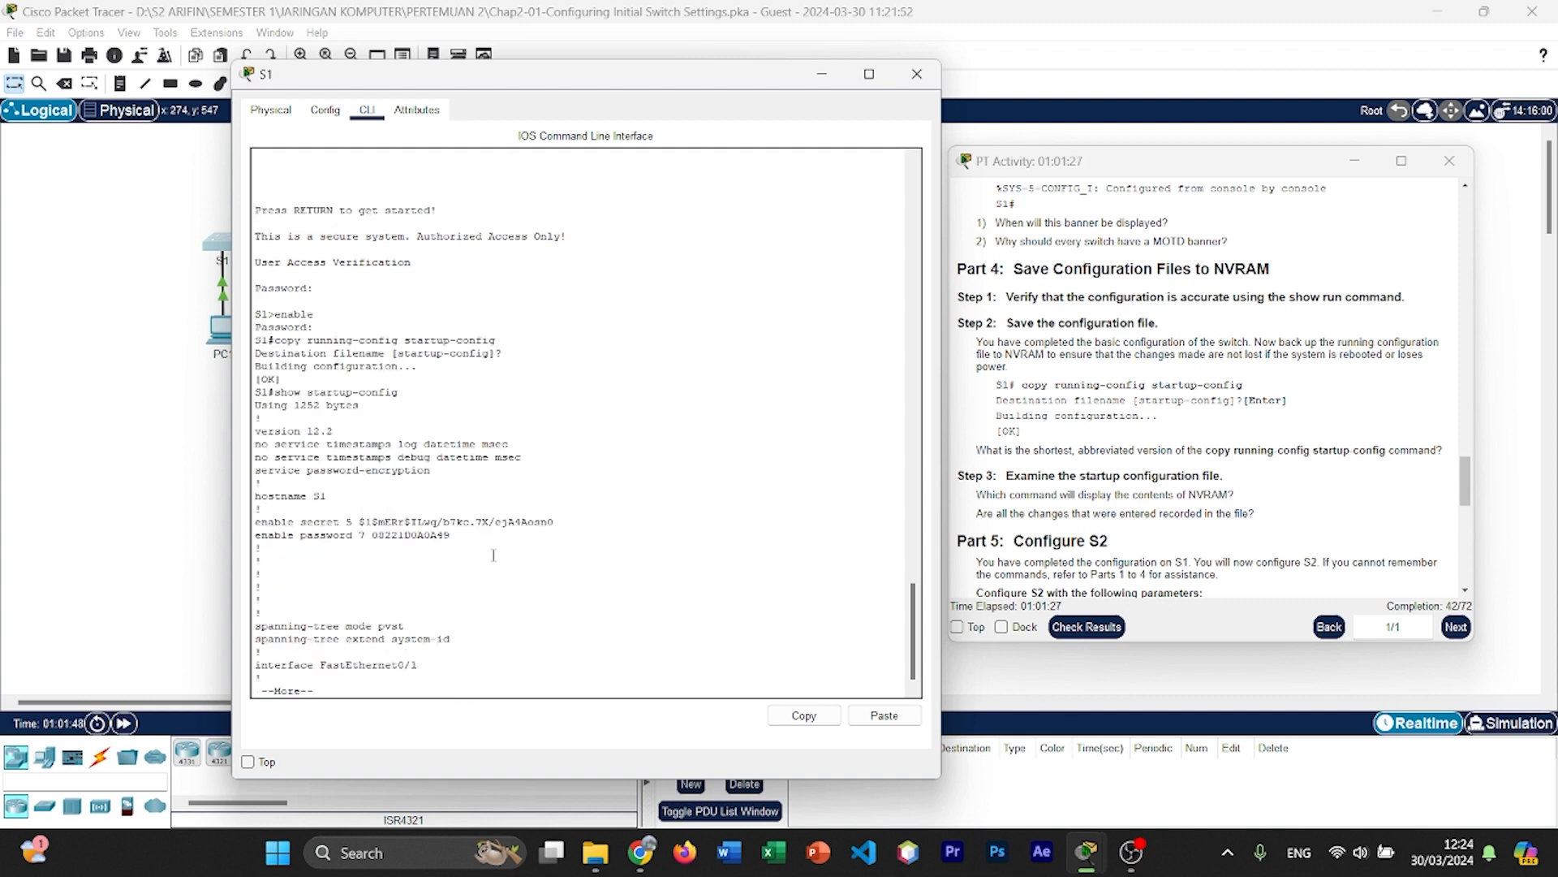
Step: Page through S1's startup configuration to its end, checking that all entered changes are recorded
{"action": "key", "text": "Return"}
{"action": "key", "text": "Return"}
{"action": "key", "text": "Return"}
{"action": "key", "text": "Return"}
{"action": "key", "text": "Return"}
{"action": "key", "text": "Return"}
{"action": "key", "text": "Return"}
{"action": "key", "text": "Return"}
{"action": "key", "text": "Return"}
{"action": "key", "text": "Return"}
{"action": "key", "text": "Return"}
{"action": "key", "text": "Return"}
{"action": "key", "text": "Return"}
{"action": "key", "text": "Return"}
{"action": "key", "text": "Return"}
{"action": "key", "text": "Return"}
{"action": "key", "text": "Return"}
{"action": "key", "text": "Return"}
{"action": "key", "text": "Return"}
{"action": "key", "text": "Return"}
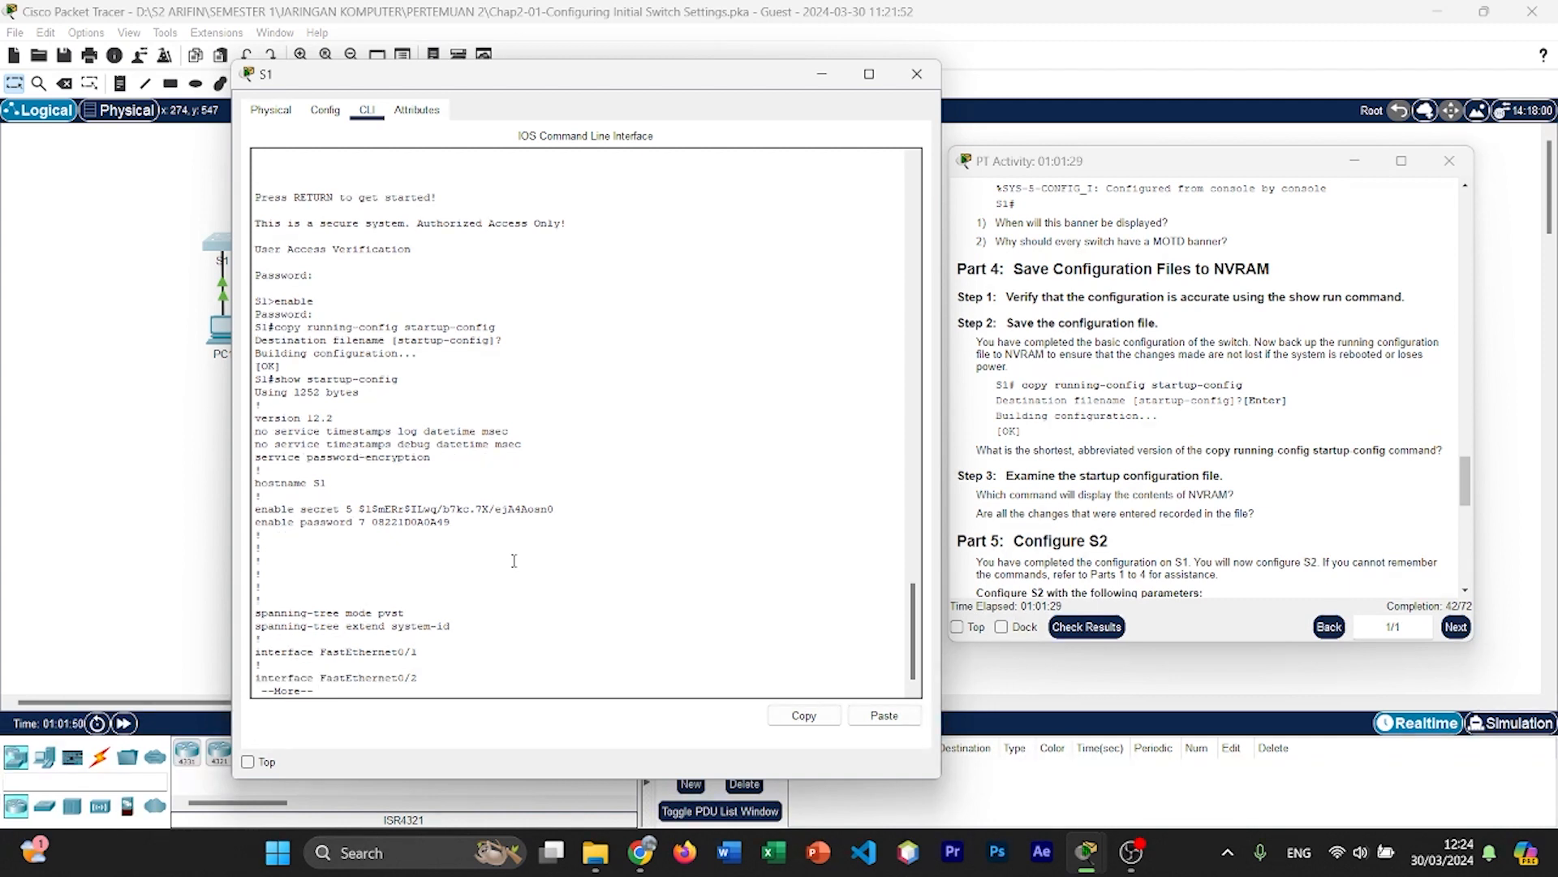
{"action": "key", "text": "Return"}
{"action": "key", "text": "Return"}
{"action": "key", "text": "Return"}
{"action": "key", "text": "Return"}
{"action": "key", "text": "Return"}
{"action": "key", "text": "Return"}
{"action": "key", "text": "Return"}
{"action": "key", "text": "Return"}
{"action": "key", "text": "Return"}
{"action": "key", "text": "Return"}
{"action": "key", "text": "Return"}
{"action": "key", "text": "Return"}
{"action": "key", "text": "Return"}
{"action": "key", "text": "Return"}
{"action": "key", "text": "Return"}
{"action": "key", "text": "Return"}
{"action": "key", "text": "Return"}
{"action": "key", "text": "Return"}
{"action": "key", "text": "Return"}
{"action": "key", "text": "Return"}
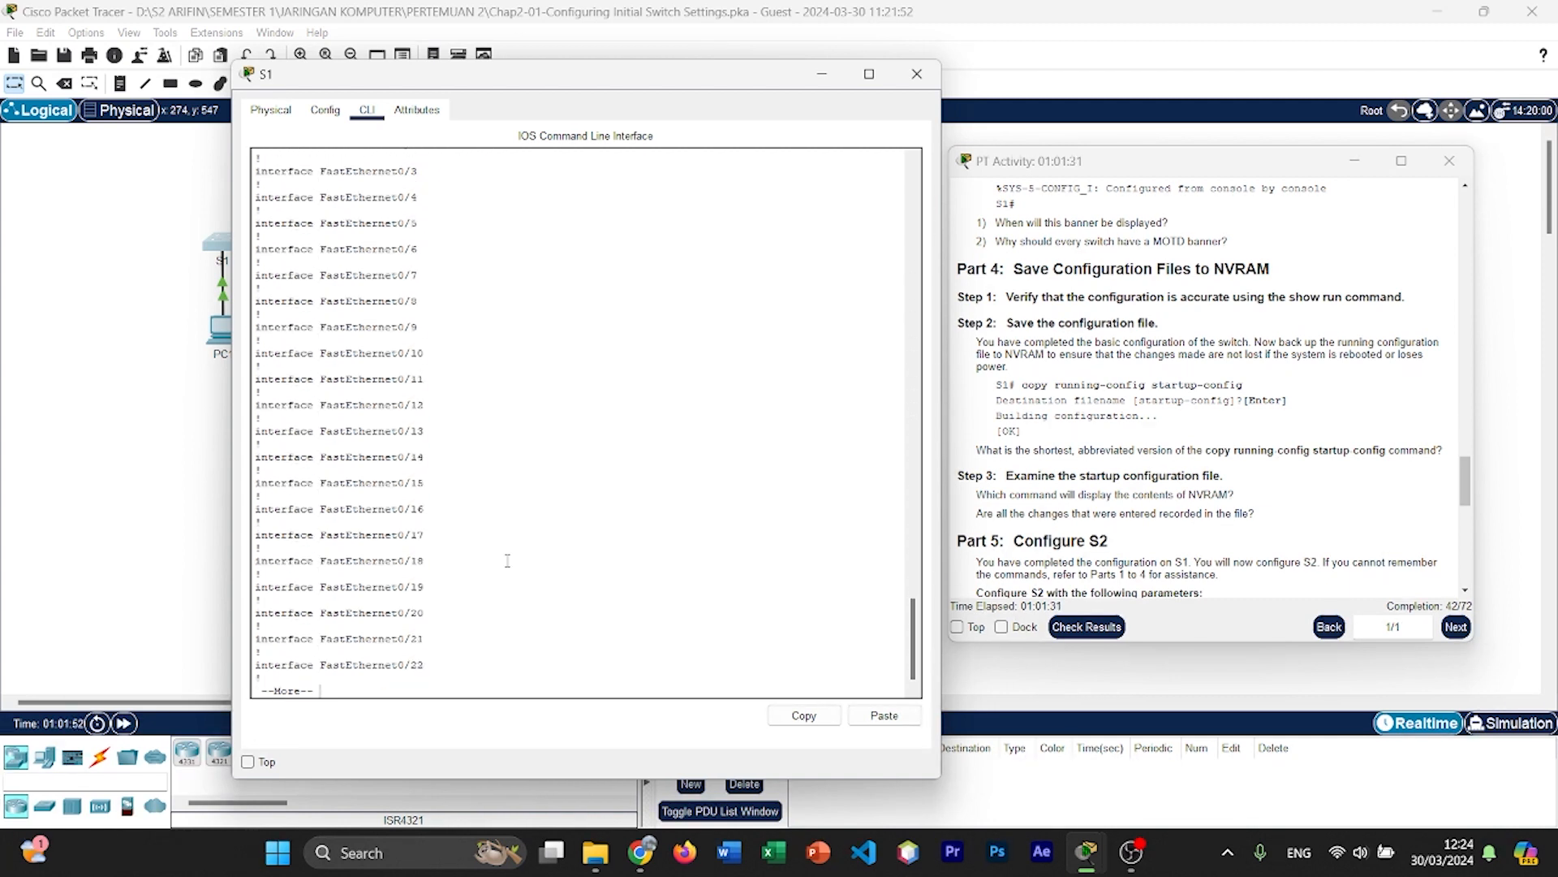
{"action": "key", "text": "Return"}
{"action": "key", "text": "Return"}
{"action": "key", "text": "Return"}
{"action": "key", "text": "Return"}
{"action": "key", "text": "Return"}
{"action": "key", "text": "Return"}
{"action": "key", "text": "Return"}
{"action": "key", "text": "Return"}
{"action": "key", "text": "Return"}
{"action": "key", "text": "Return"}
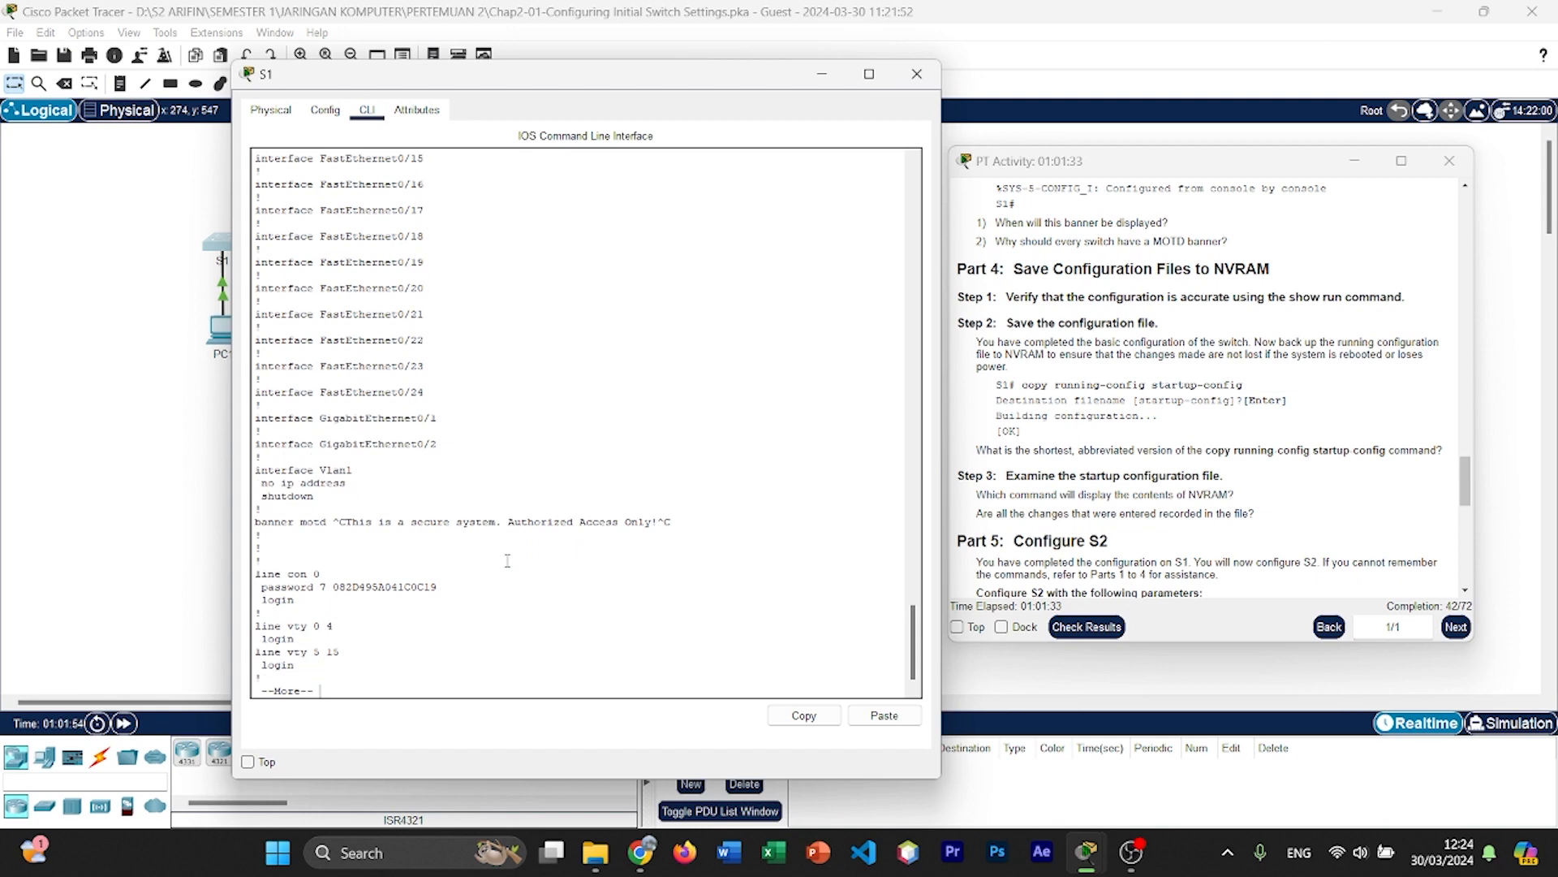
{"action": "key", "text": "Return"}
{"action": "key", "text": "Return"}
{"action": "key", "text": "Return"}
{"action": "key", "text": "Return"}
{"action": "key", "text": "Return"}
{"action": "key", "text": "Return"}
{"action": "key", "text": "Return"}
{"action": "key", "text": "Return"}
{"action": "key", "text": "Return"}
{"action": "key", "text": "Return"}
{"action": "key", "text": "Return"}
{"action": "key", "text": "Return"}
{"action": "key", "text": "Return"}
{"action": "key", "text": "Return"}
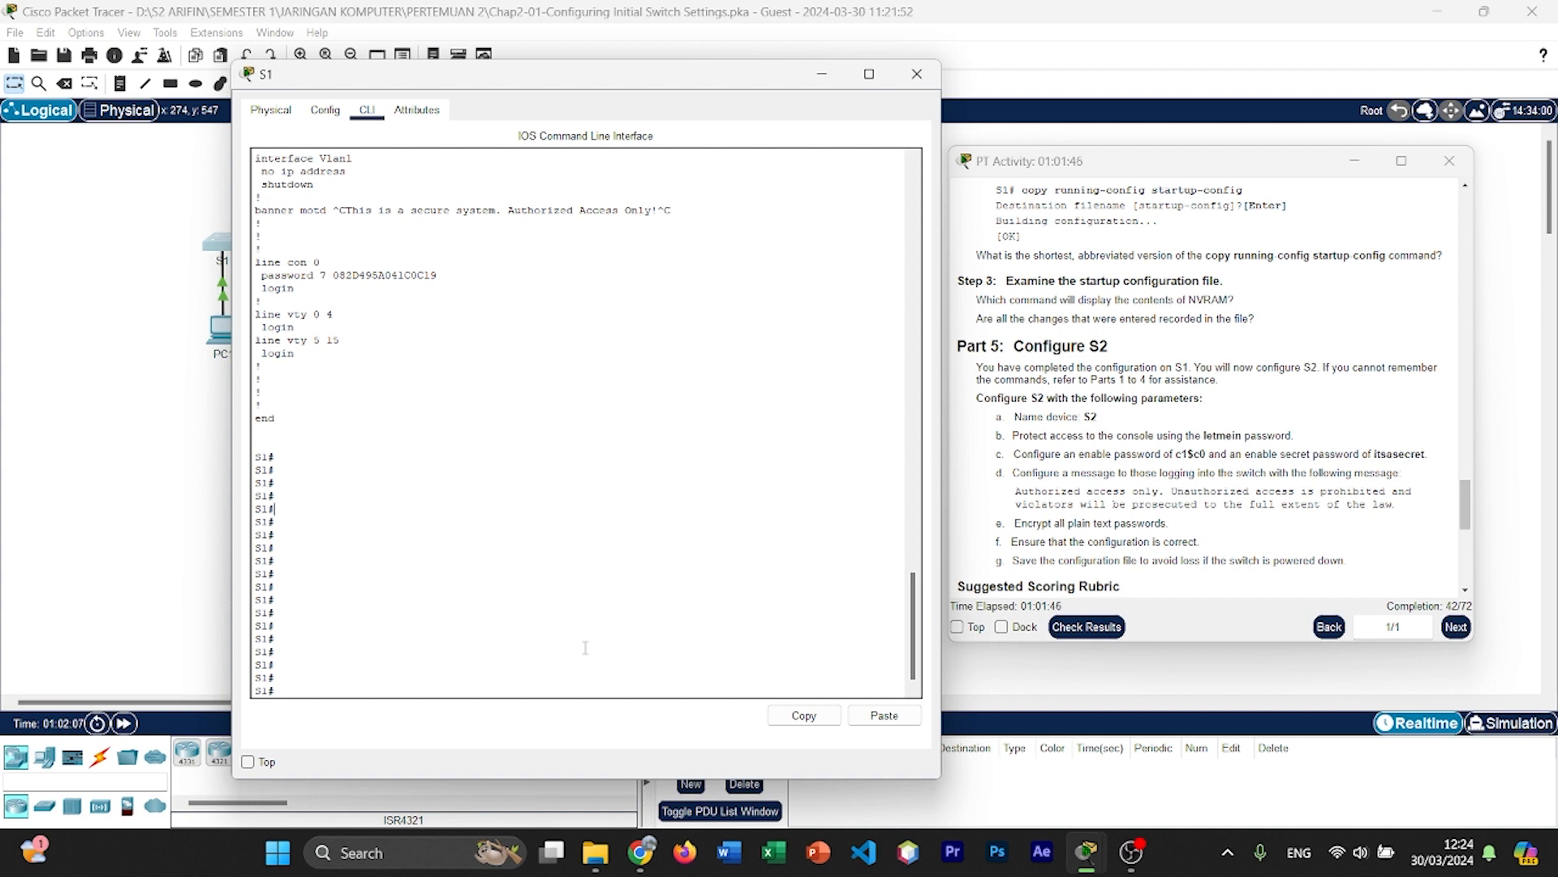
Step: Close the S1 device window, open the command line interface of switch S2 and move its window aside
{"action": "left_click", "coordinate": [915, 75]}
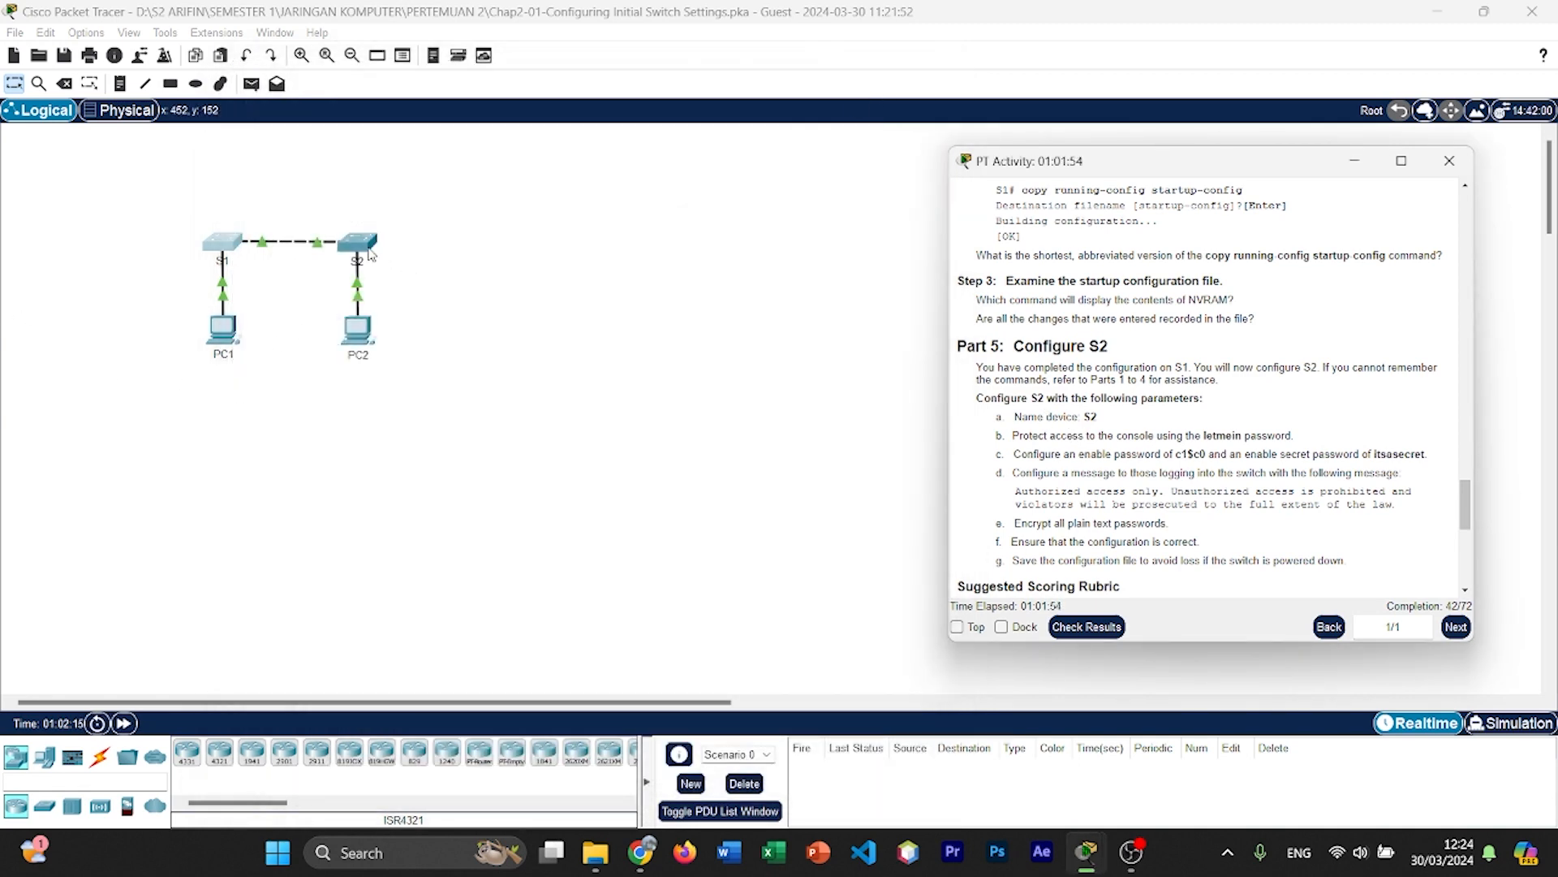
{"action": "left_click", "coordinate": [370, 254]}
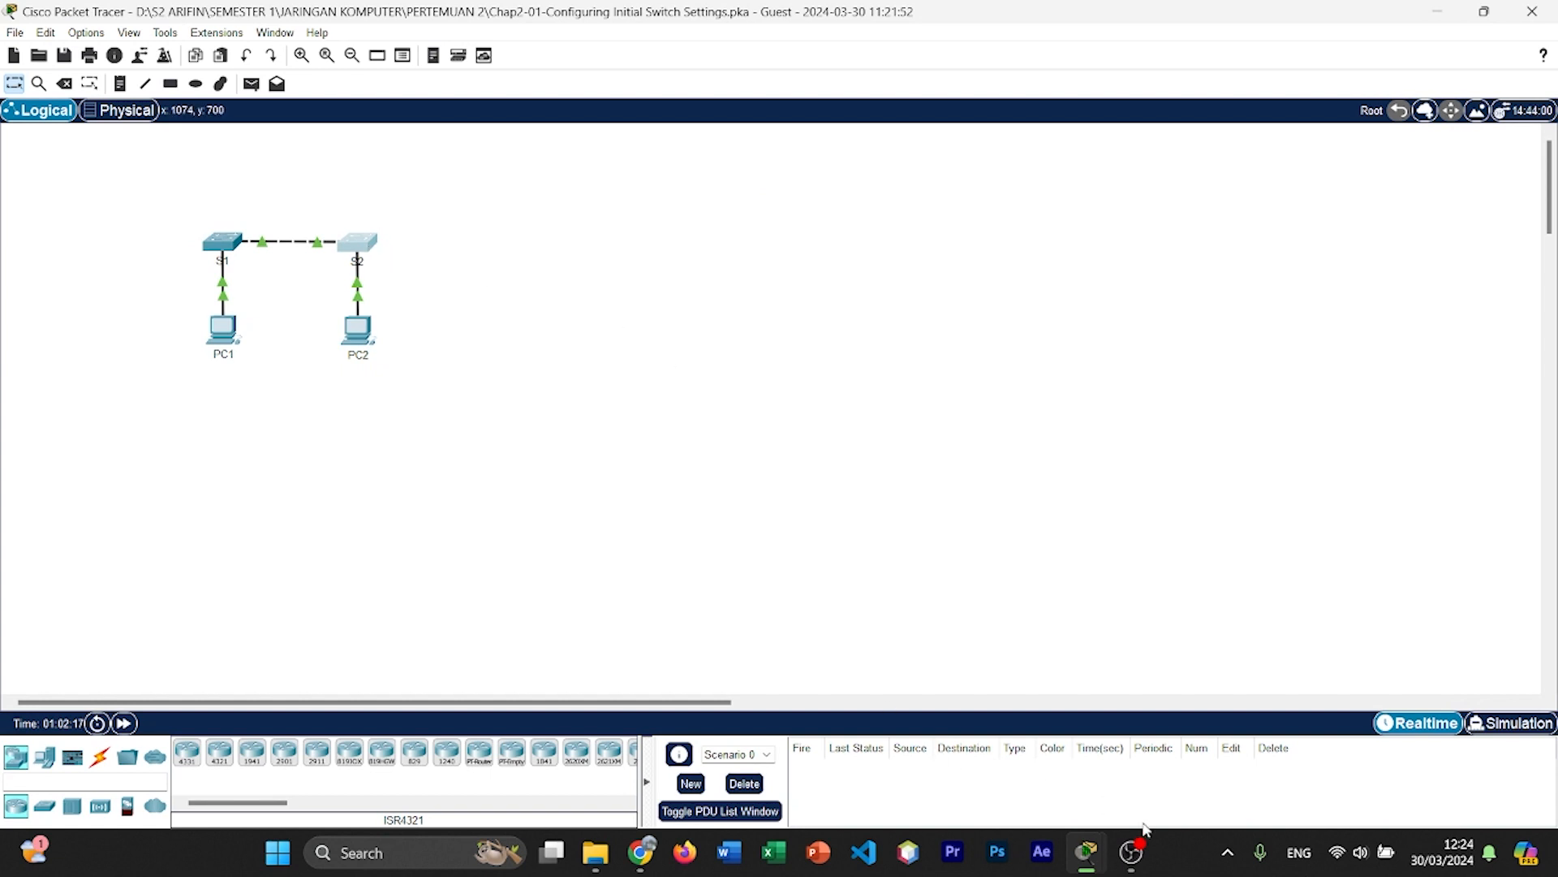
{"action": "mouse_move", "coordinate": [1136, 848]}
{"action": "left_click", "coordinate": [1231, 735]}
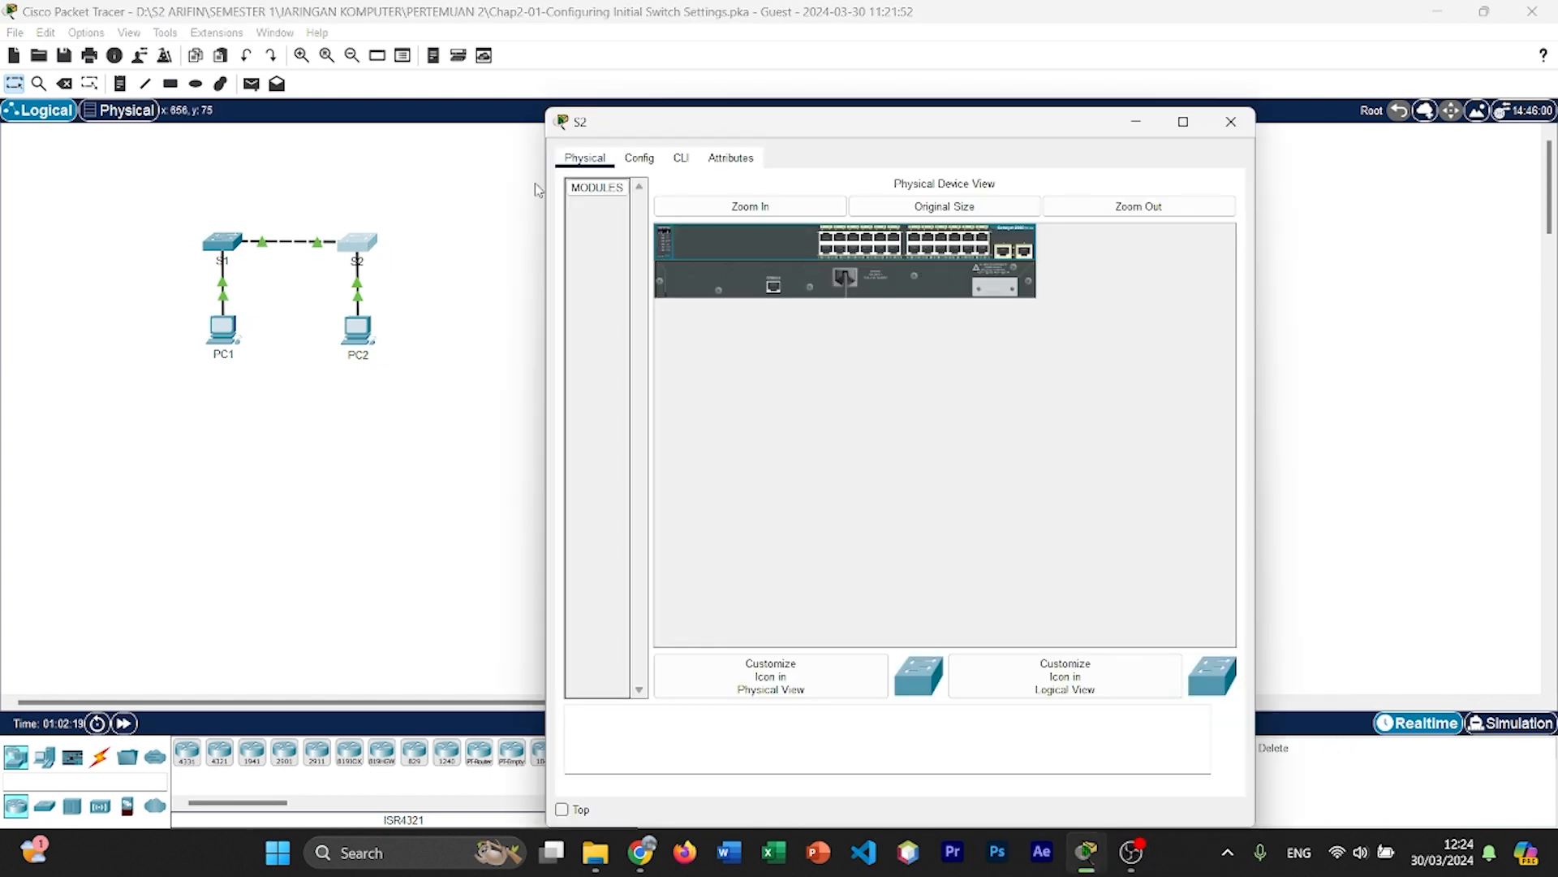
{"action": "left_click", "coordinate": [681, 157]}
{"action": "left_click_drag", "start_coordinate": [749, 122], "coordinate": [366, 75]}
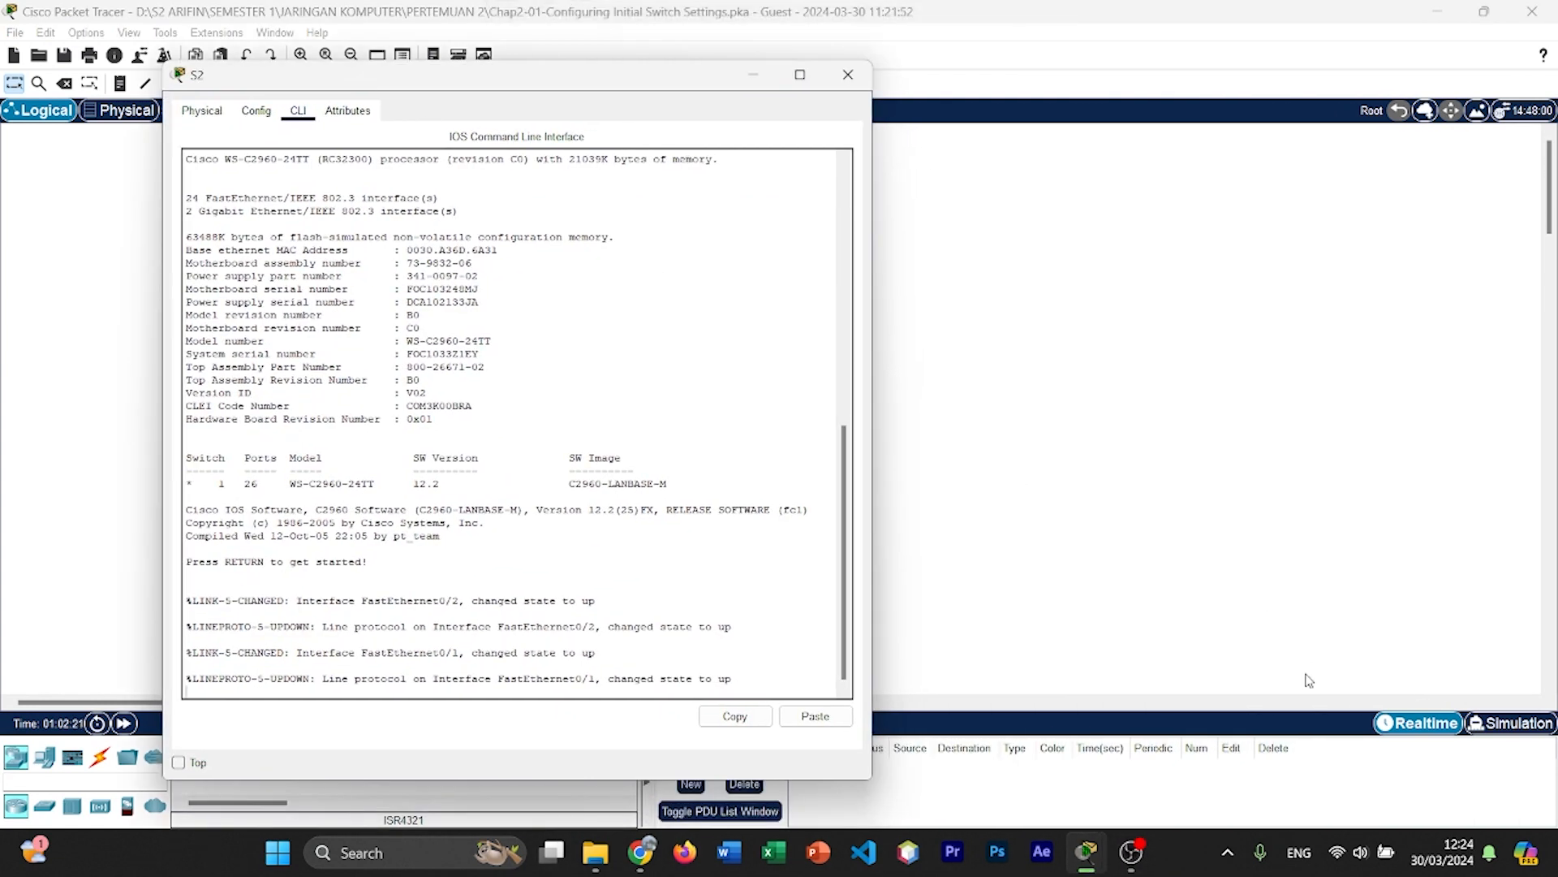
Step: Bring the PT Activity instructions back beside the S2 window and show all Part 5 parameters for S2
{"action": "mouse_move", "coordinate": [1088, 850]}
{"action": "mouse_move", "coordinate": [1239, 737]}
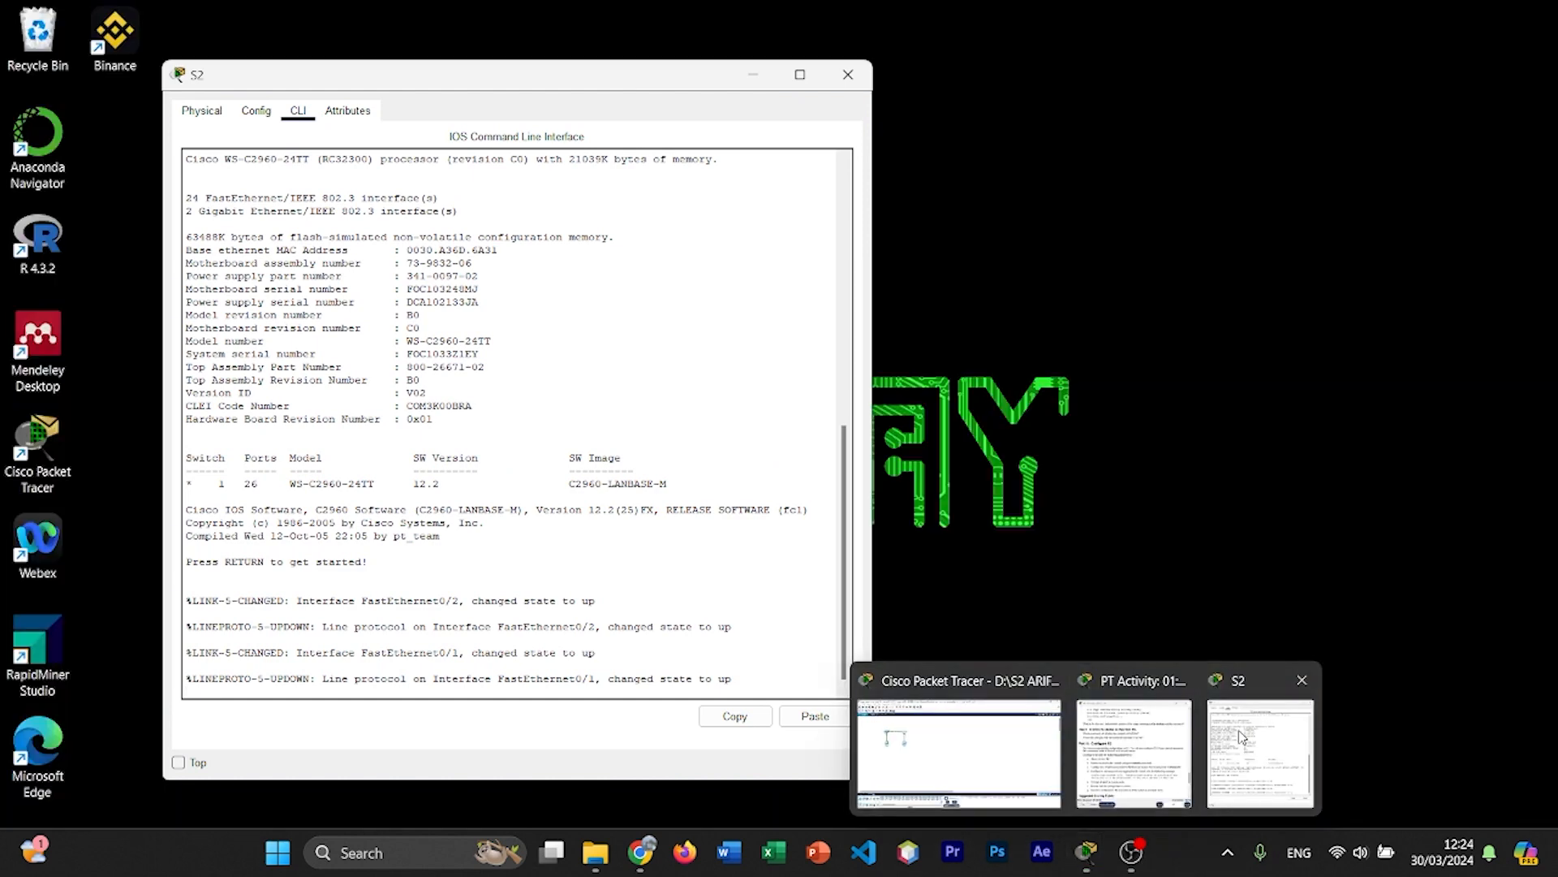
{"action": "left_click", "coordinate": [1130, 755]}
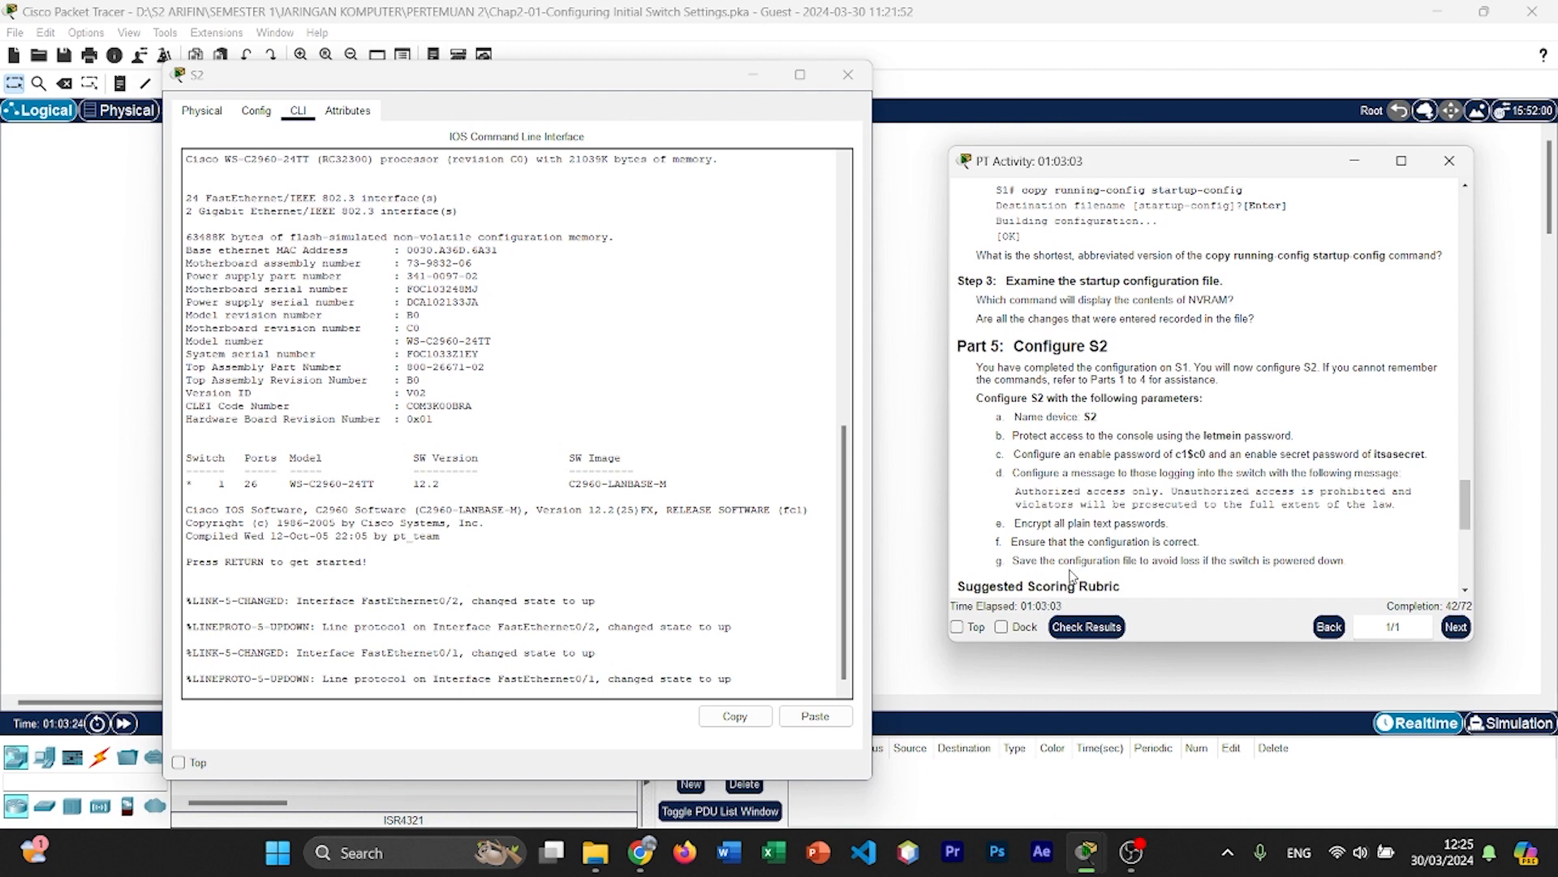
{"action": "scroll", "coordinate": [1071, 577], "scroll_direction": "down", "scroll_amount": 1}
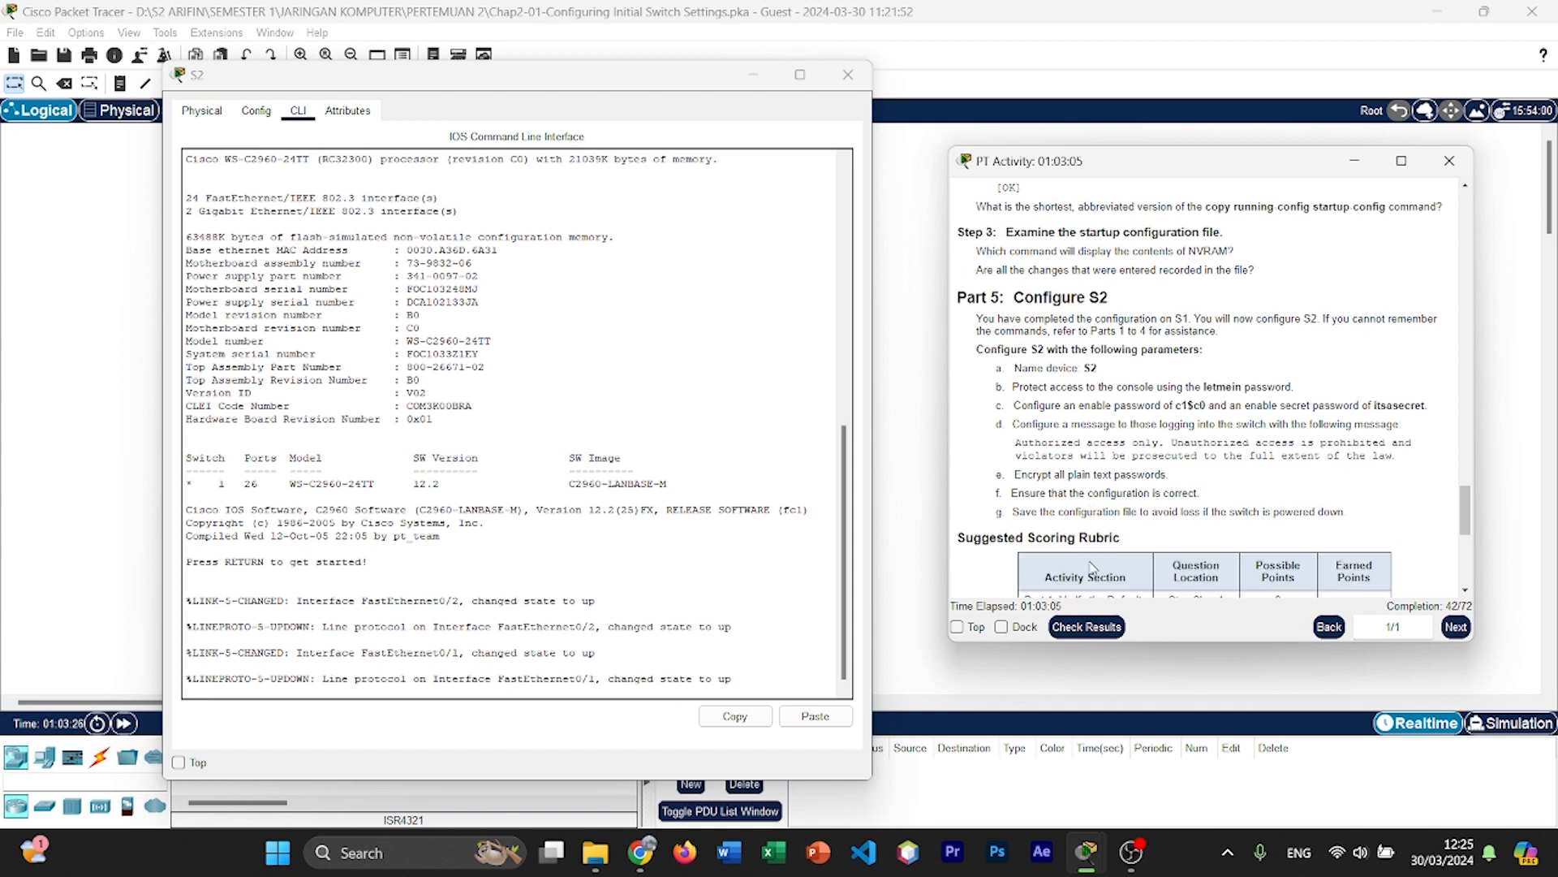
Step: Start the console session on S2, enter privileged mode with enable and global configuration mode with config t
{"action": "left_click", "coordinate": [438, 562]}
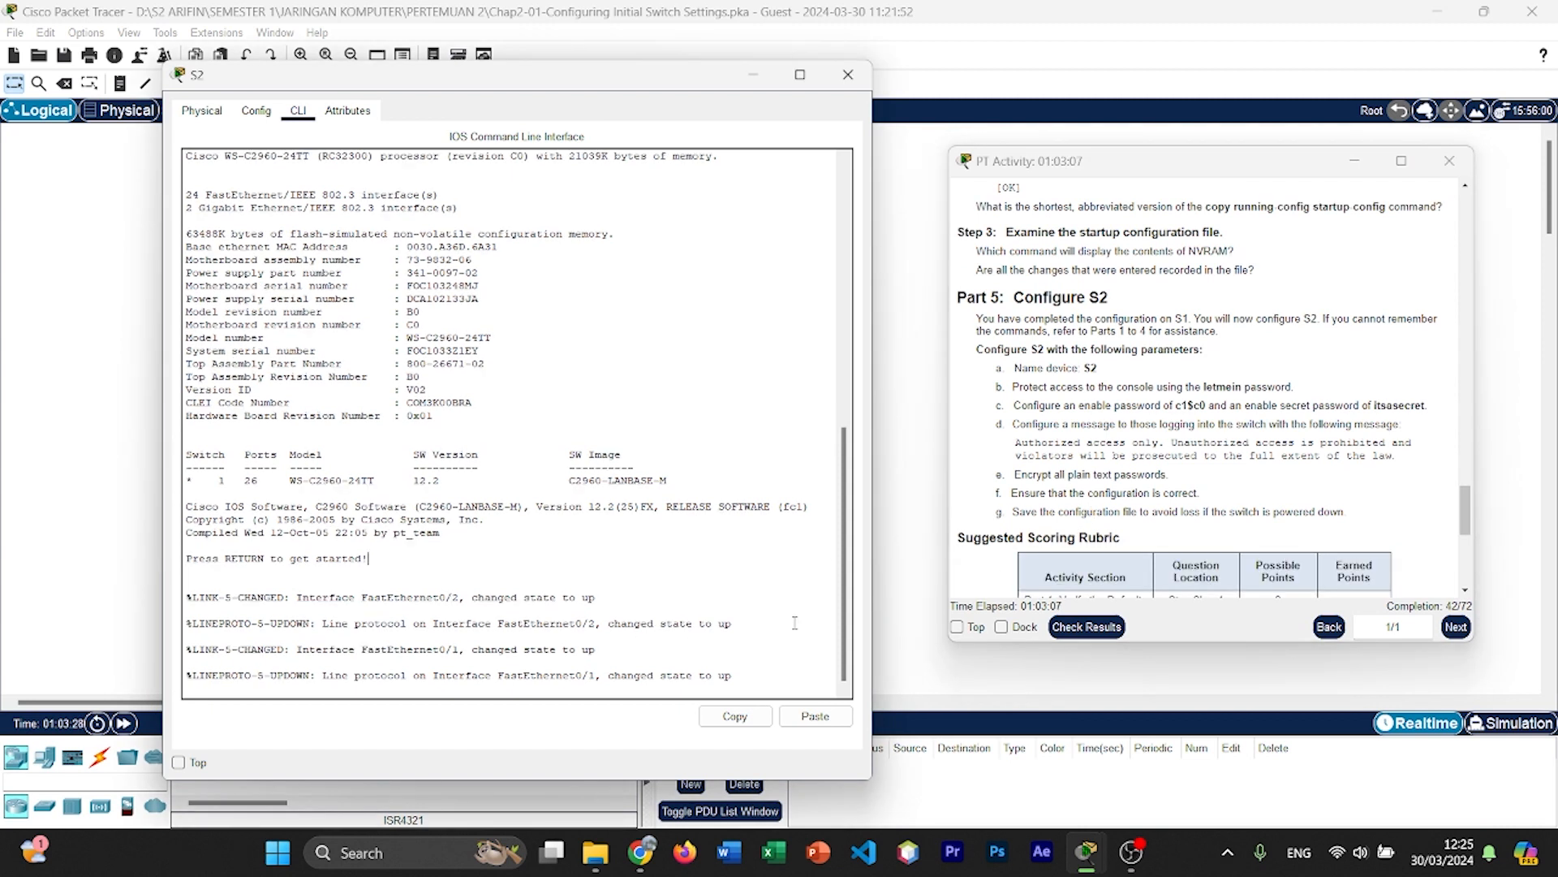
{"action": "key", "text": "Return"}
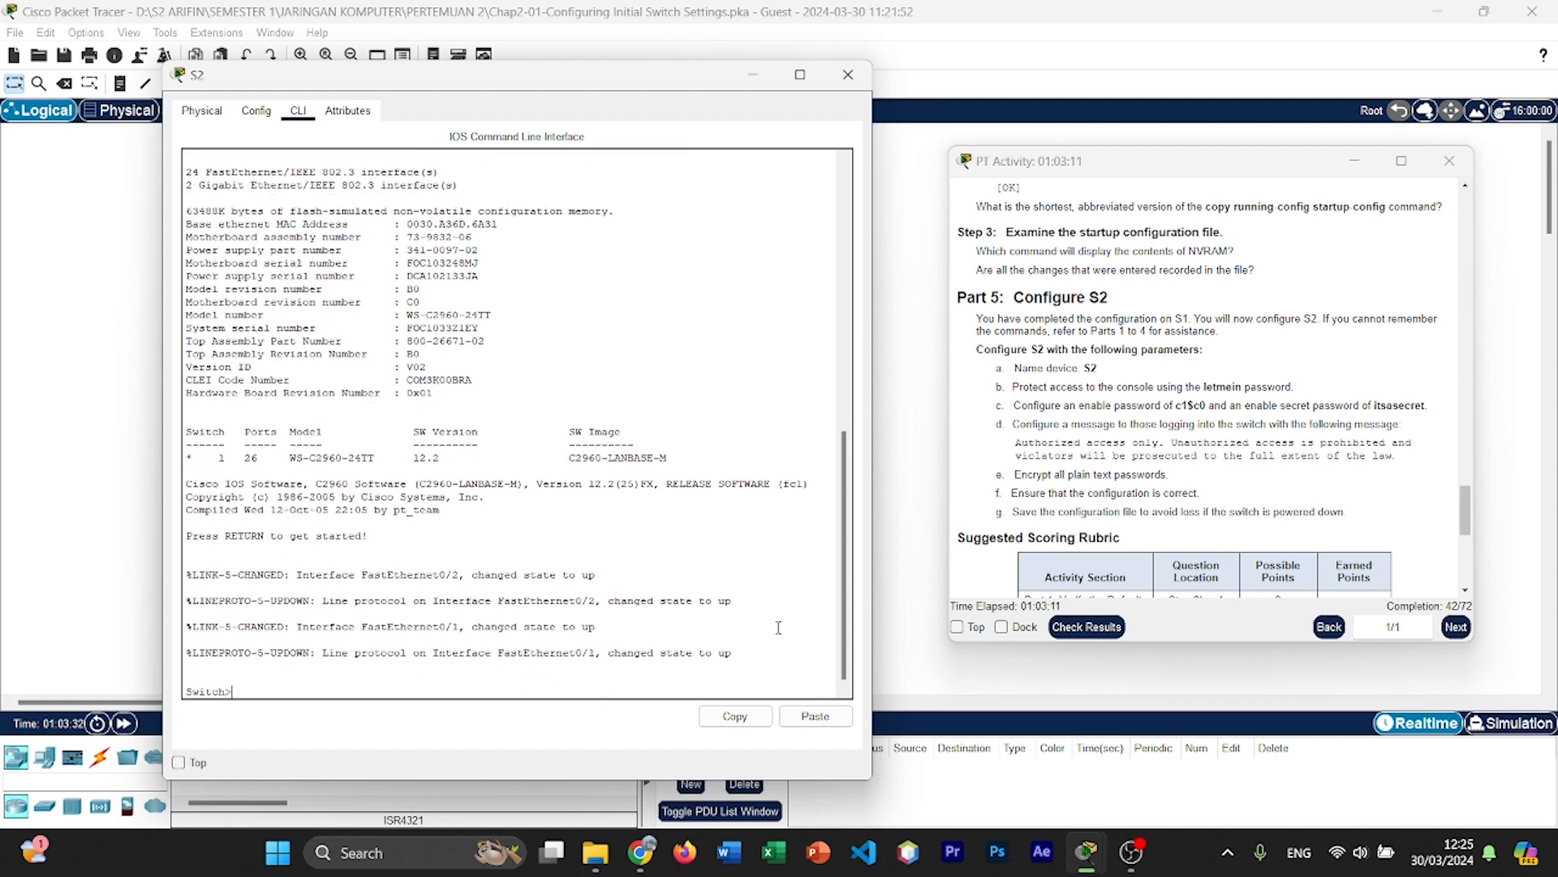
{"action": "type", "text": "enable"}
{"action": "key", "text": "Return"}
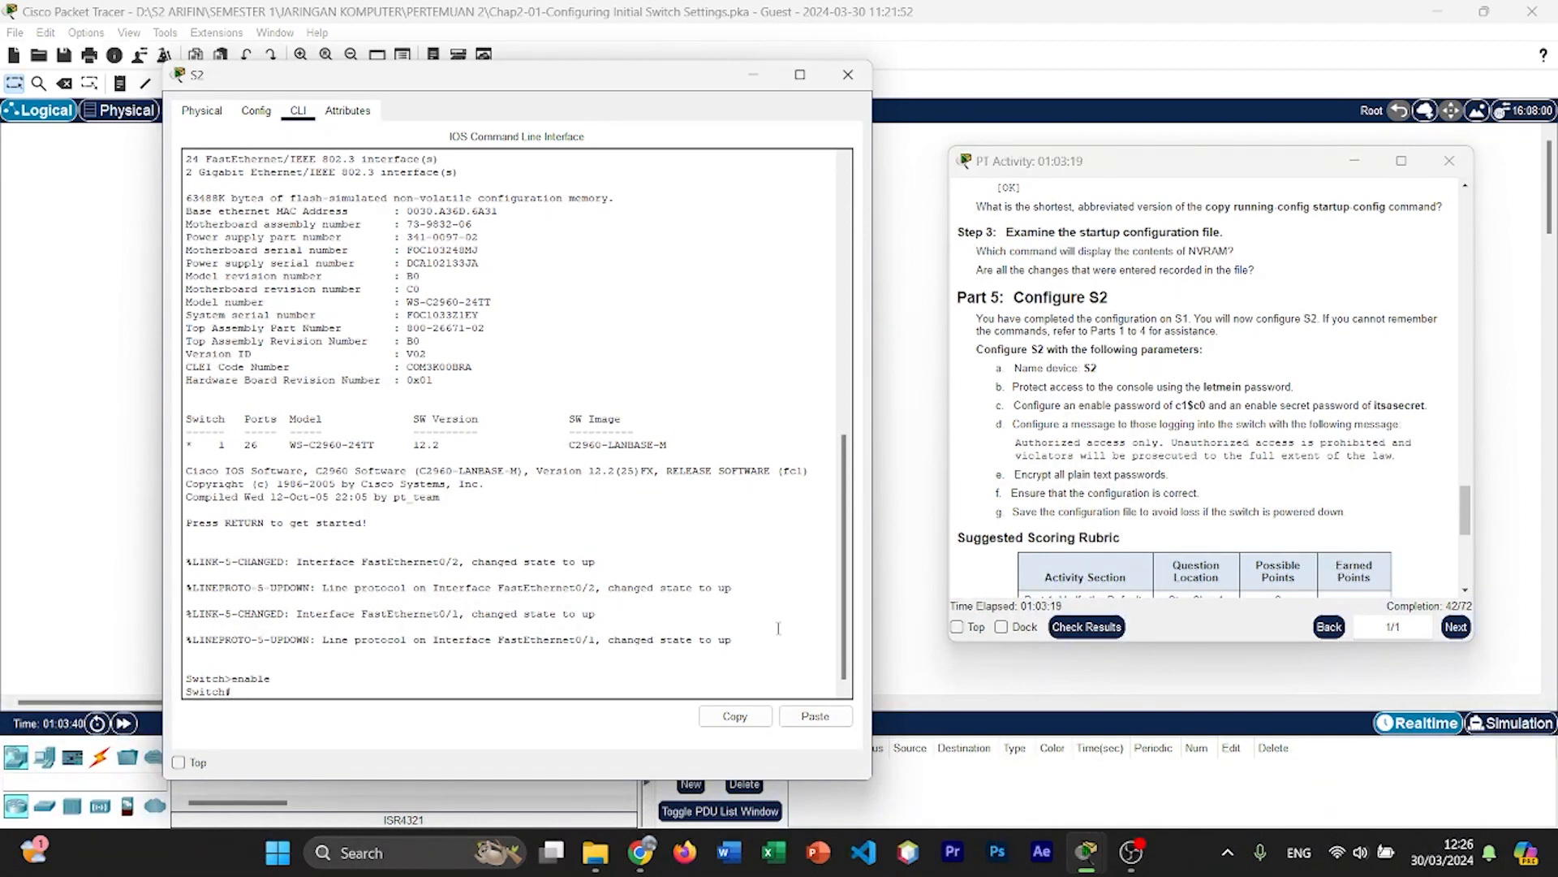
{"action": "type", "text": "config t"}
{"action": "key", "text": "Return"}
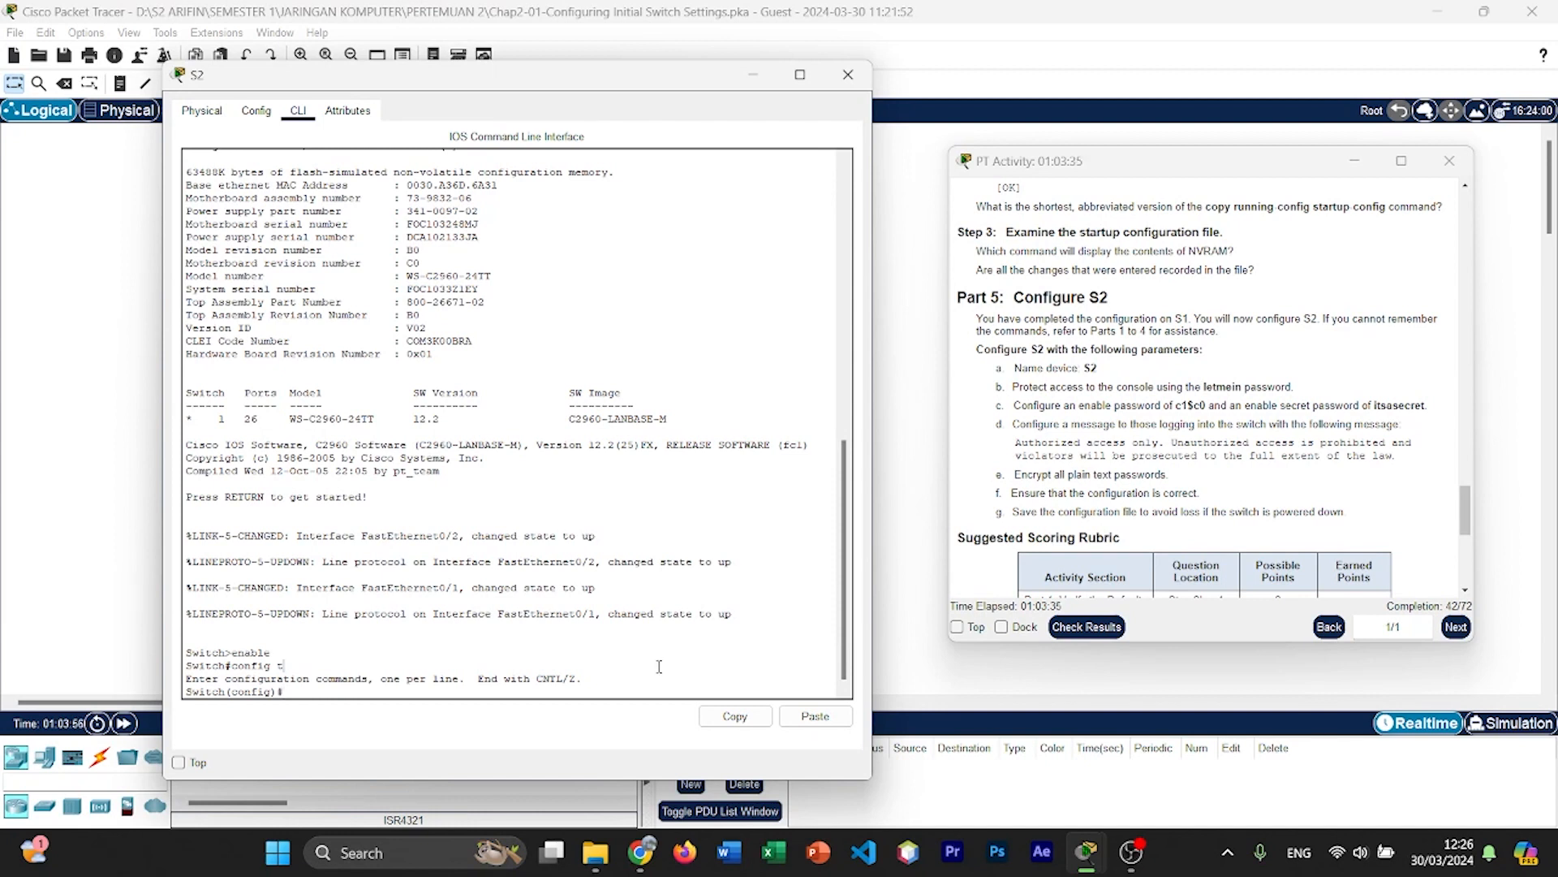
Step: Name the switch S2 with the hostname command and check the new prompt
{"action": "type", "text": "hostname S2"}
{"action": "key", "text": "Return"}
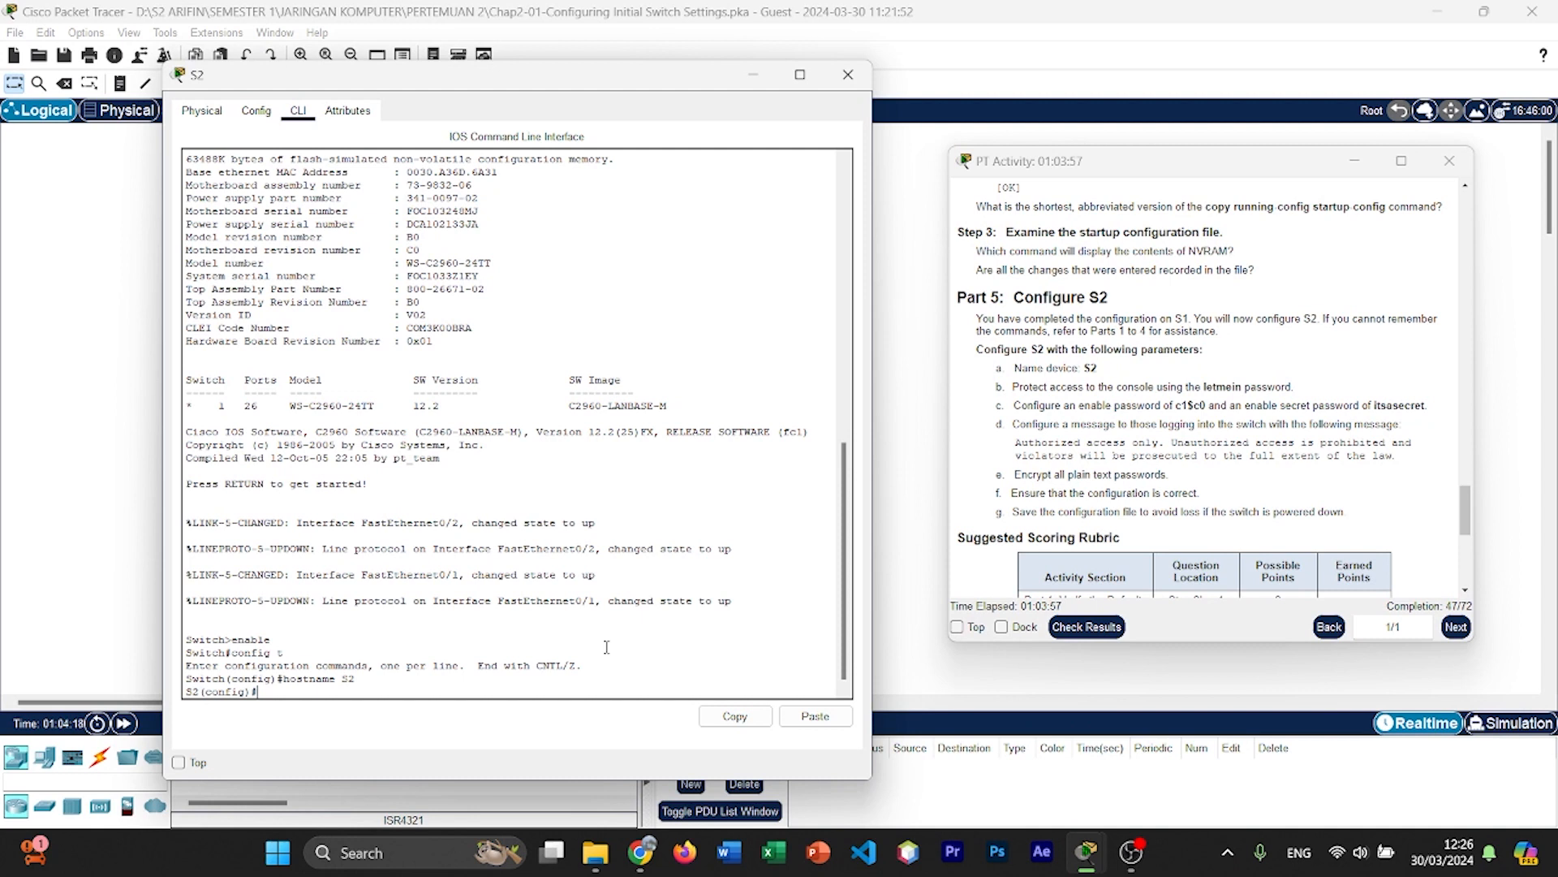
{"action": "left_click_drag", "start_coordinate": [188, 695], "coordinate": [200, 689]}
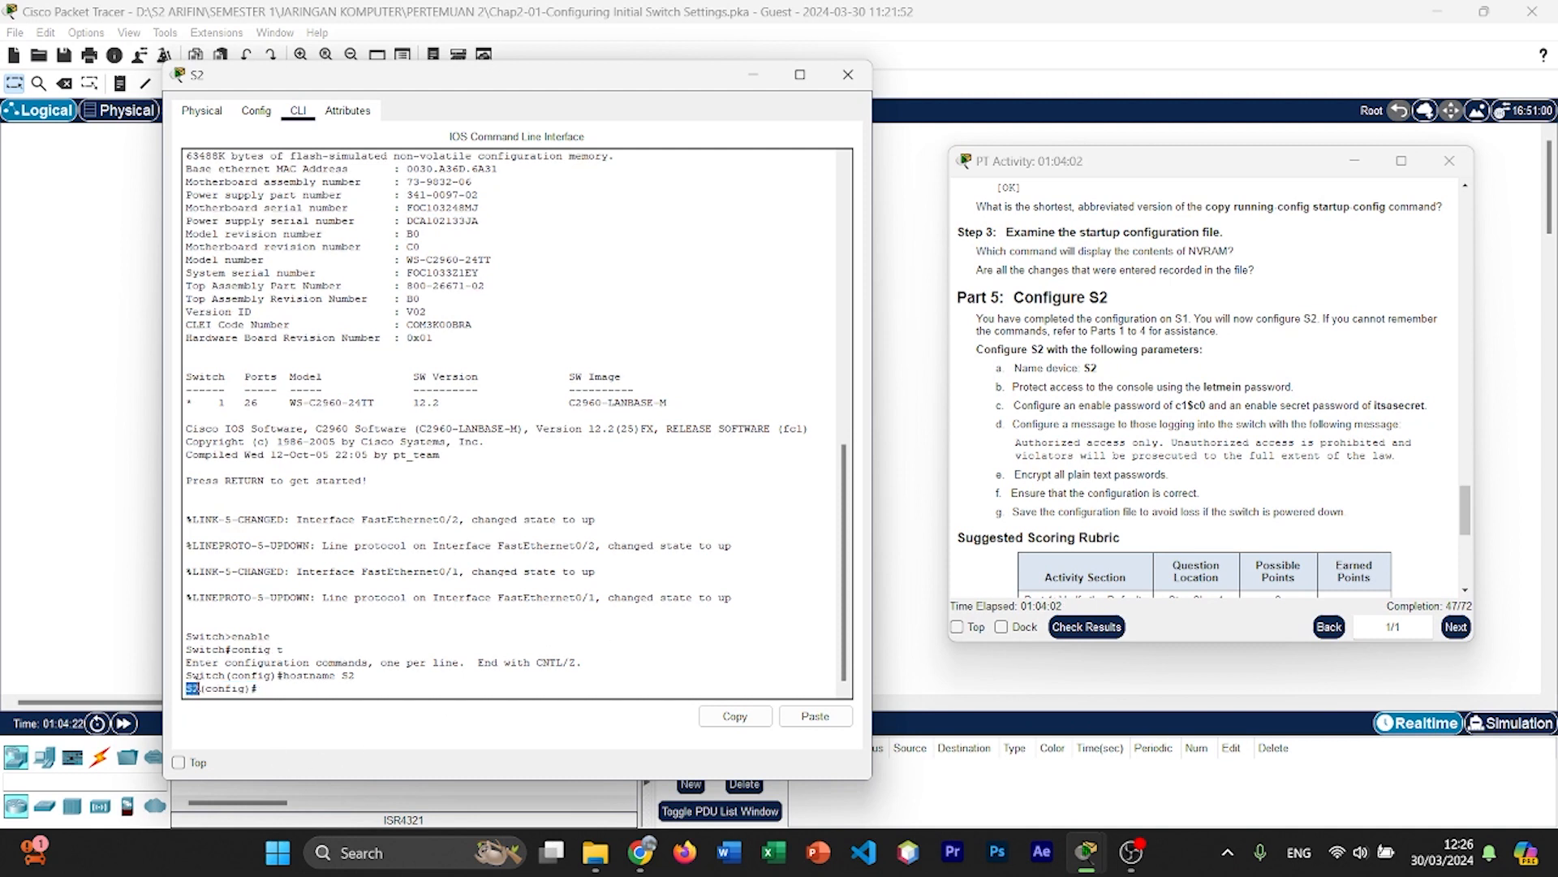
{"action": "left_click", "coordinate": [373, 690]}
Step: Try to display S2's running configuration from global configuration mode with show running-configure and show running-config
{"action": "type", "text": "show running-configure"}
{"action": "key", "text": "Return"}
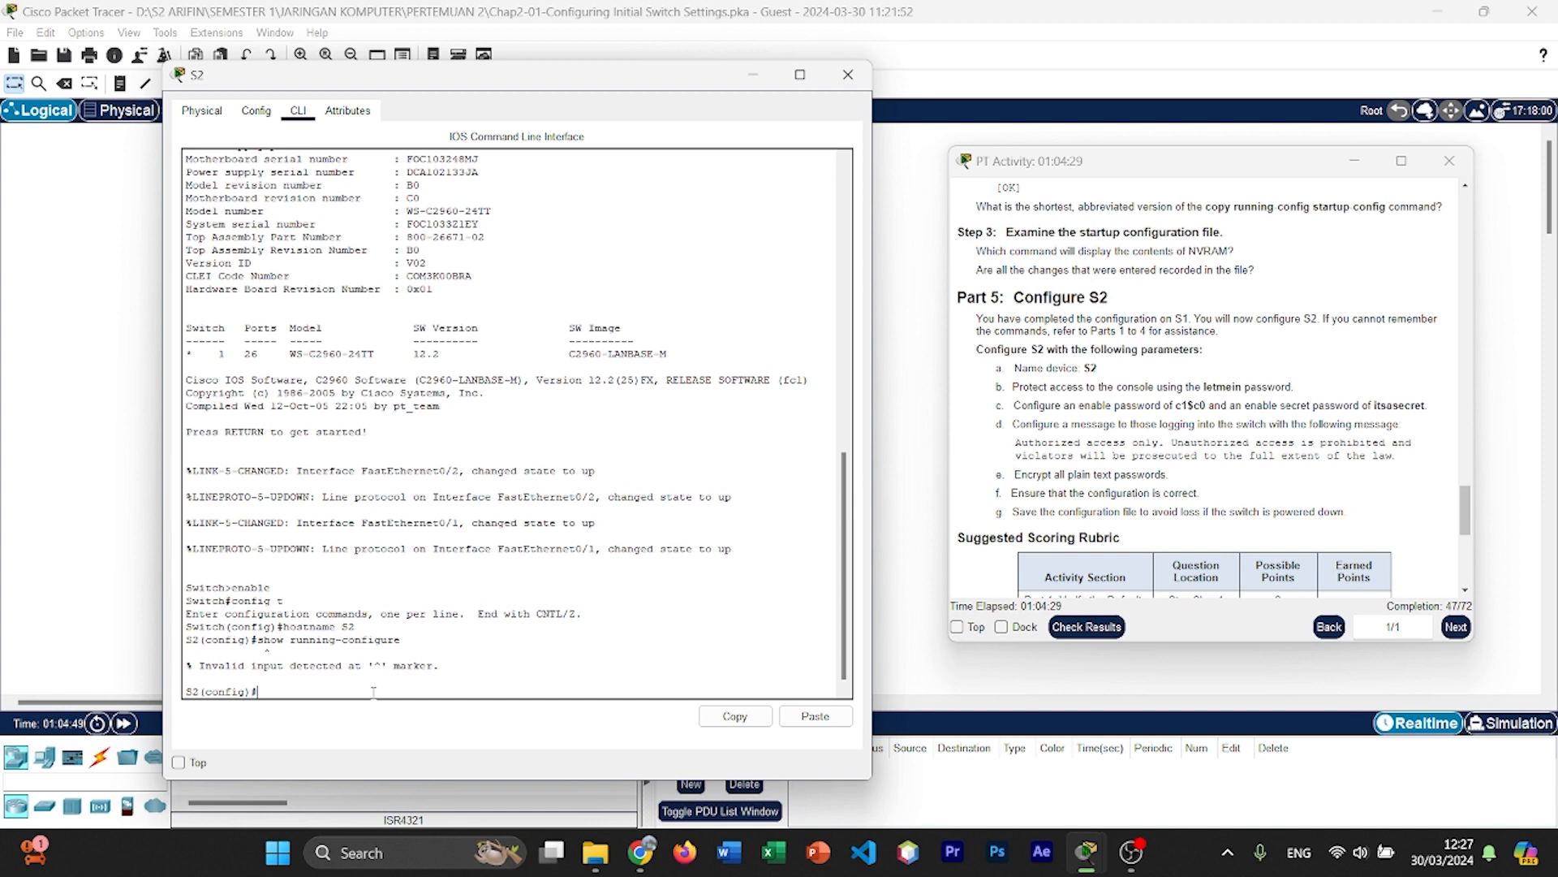
{"action": "key", "text": "Up"}
{"action": "key", "text": "BackSpace"}
{"action": "key", "text": "BackSpace"}
{"action": "key", "text": "Return"}
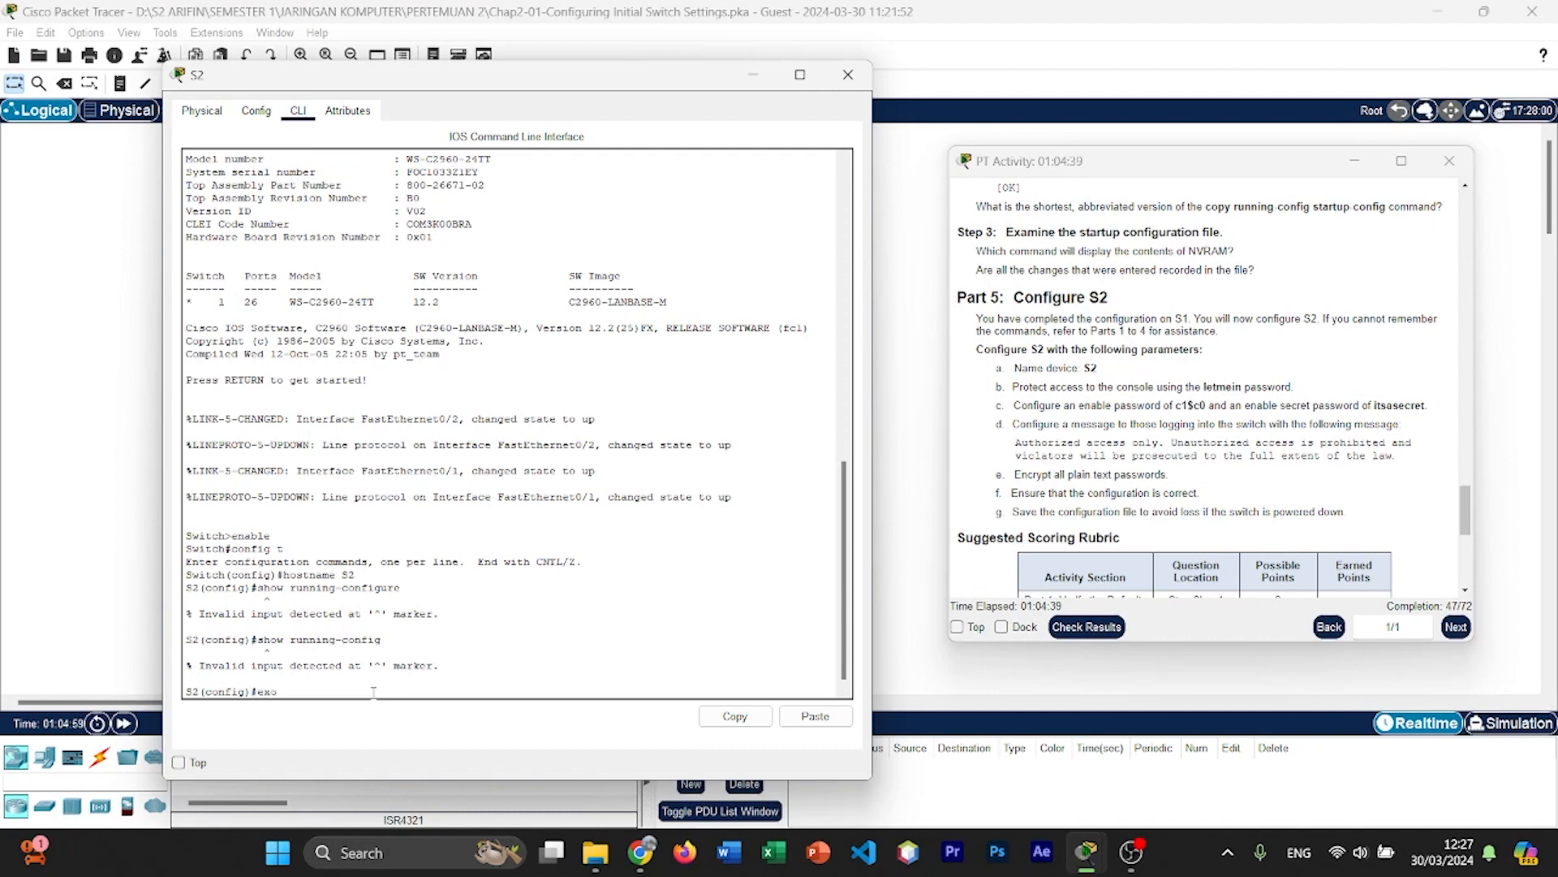
Step: Exit global configuration mode on S2 and display the running configuration with show run
{"action": "type", "text": "exit"}
{"action": "key", "text": "Return"}
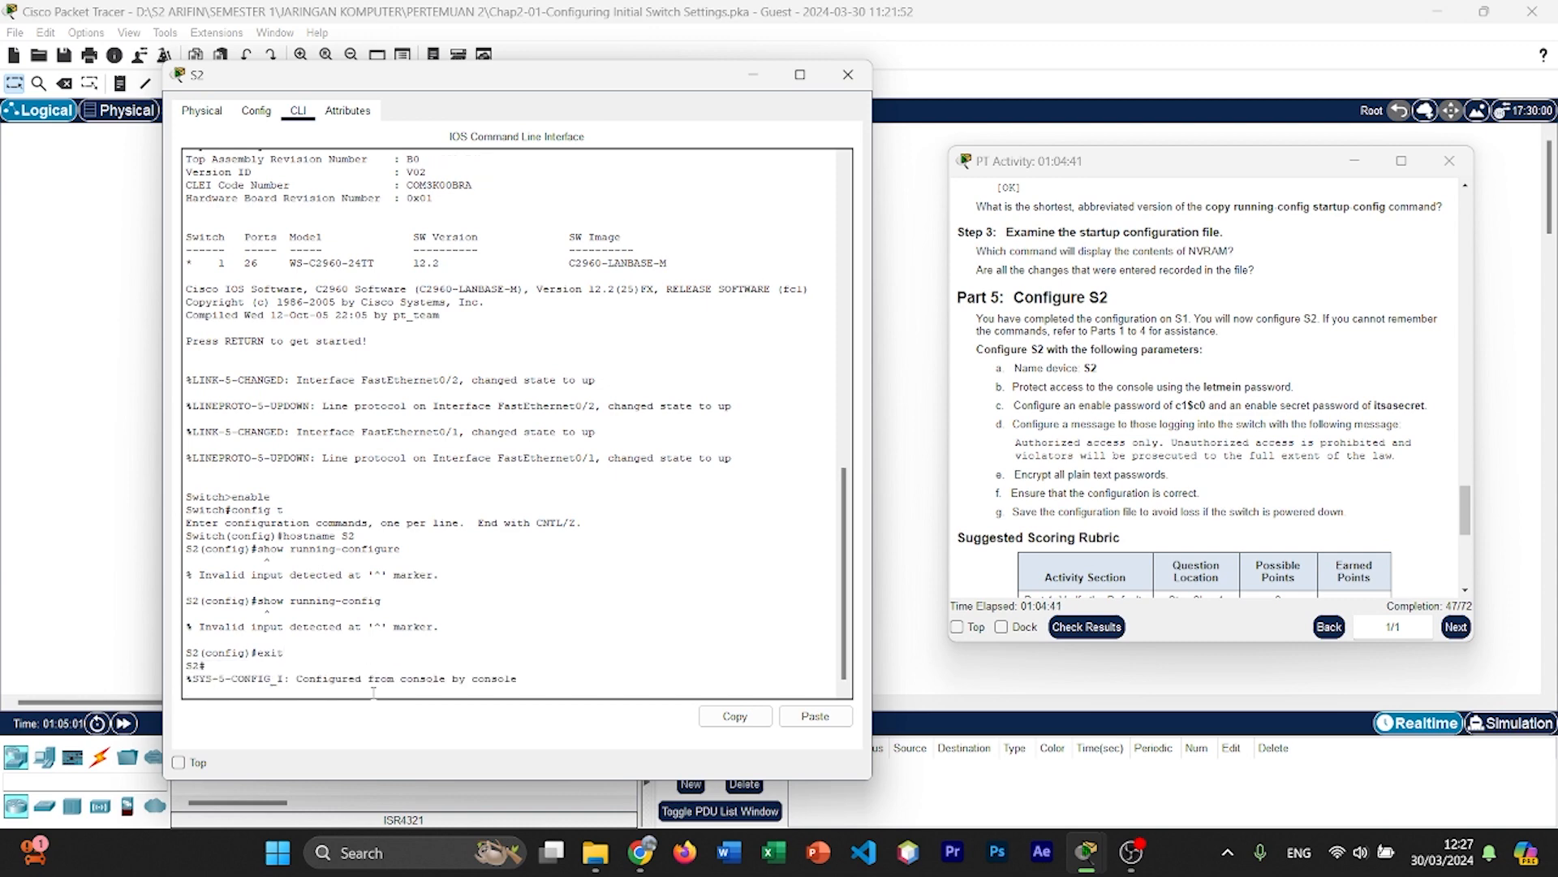
{"action": "type", "text": "s"}
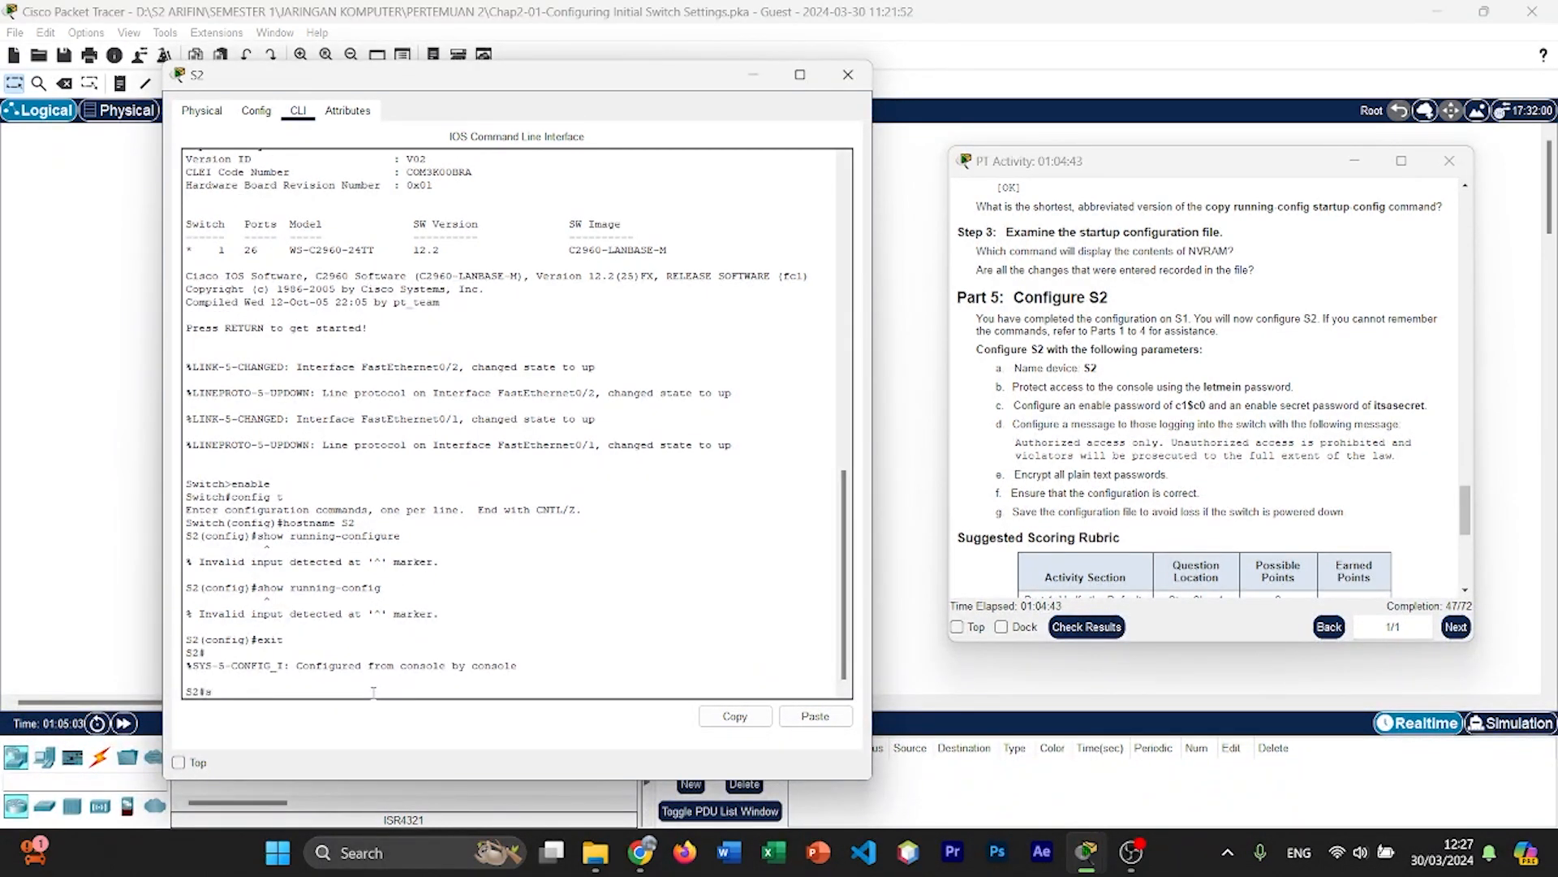
{"action": "type", "text": "how run"}
{"action": "key", "text": "Return"}
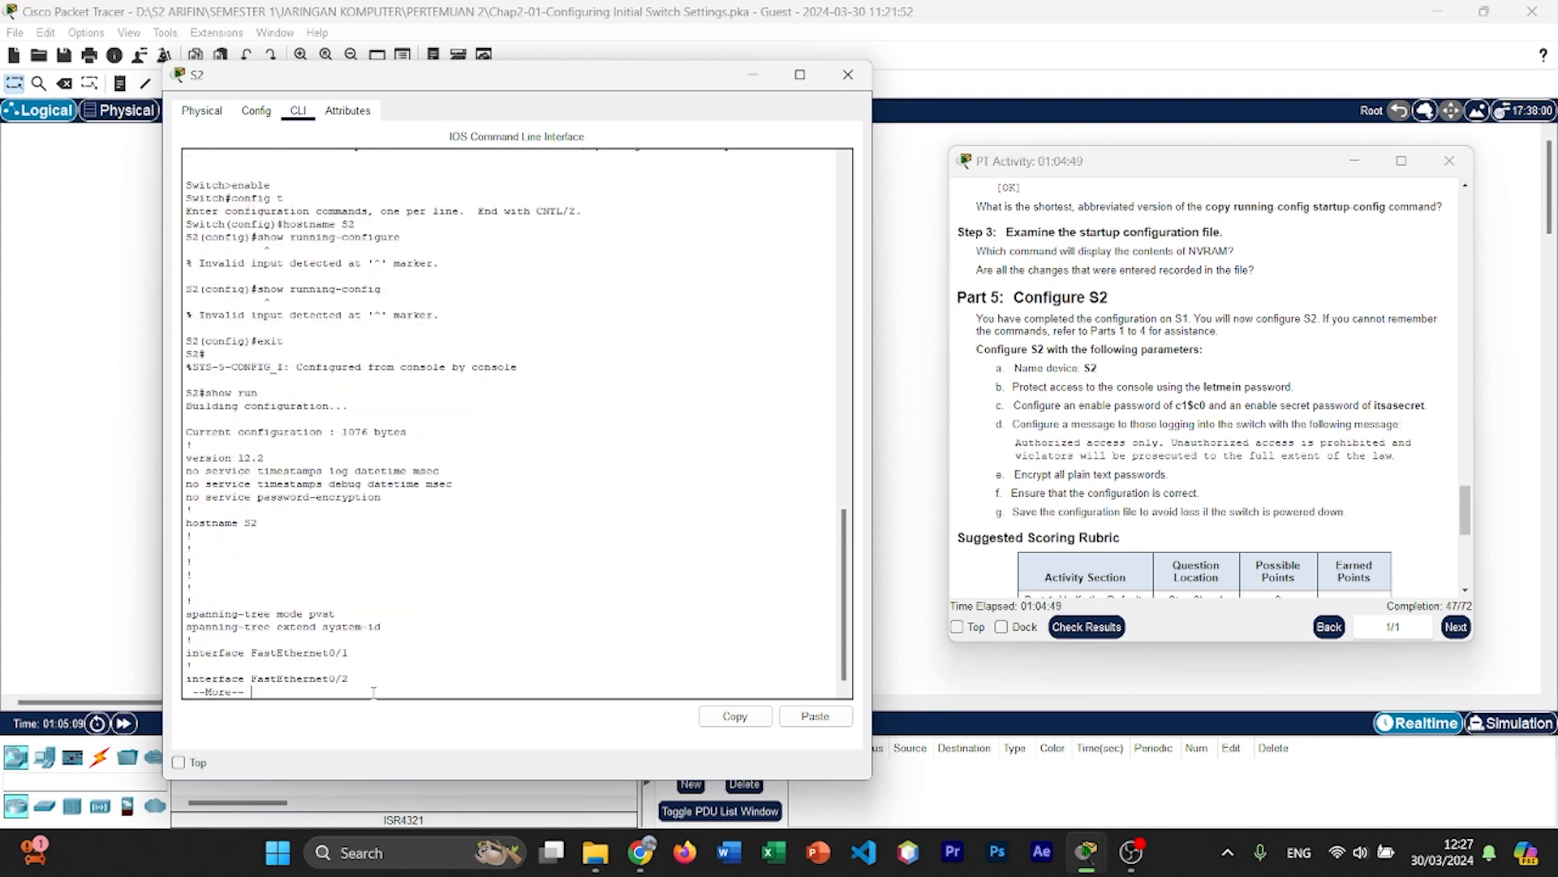
Step: Page through S2's running configuration to its end, checking the hostname, interfaces and line settings
{"action": "key", "text": "Return"}
{"action": "key", "text": "Return"}
{"action": "key", "text": "Return"}
{"action": "key", "text": "Return"}
{"action": "key", "text": "Return"}
{"action": "key", "text": "Return"}
{"action": "key", "text": "Return"}
{"action": "key", "text": "Return"}
{"action": "key", "text": "Return"}
{"action": "key", "text": "Return"}
{"action": "key", "text": "Return"}
{"action": "key", "text": "Return"}
{"action": "key", "text": "Return"}
{"action": "key", "text": "Return"}
{"action": "key", "text": "Return"}
{"action": "key", "text": "Return"}
{"action": "key", "text": "Return"}
{"action": "key", "text": "Return"}
{"action": "key", "text": "Return"}
{"action": "key", "text": "Return"}
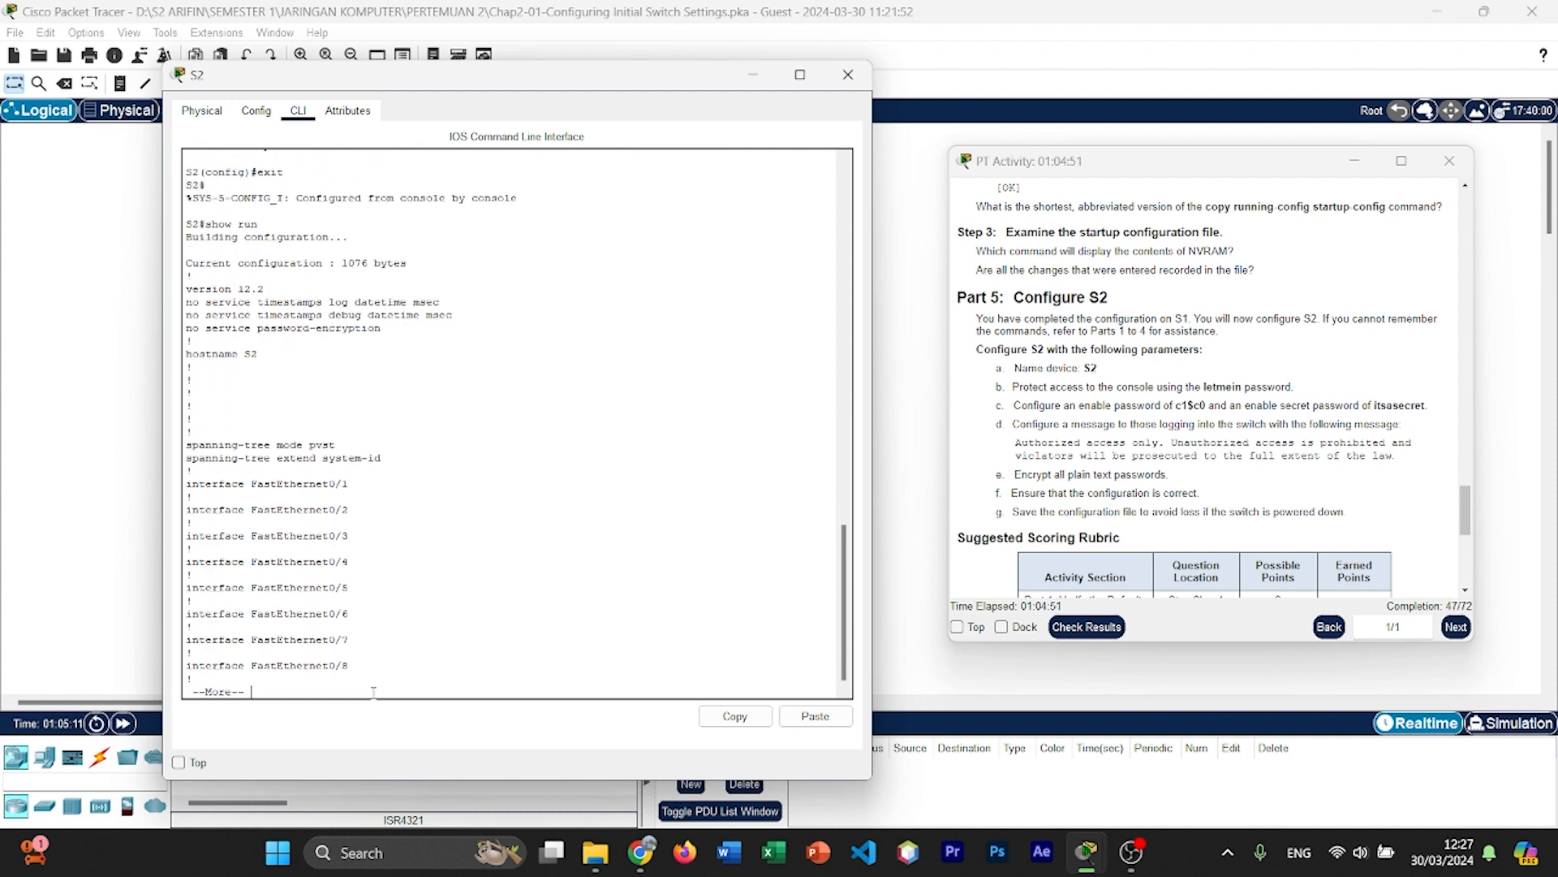
{"action": "key", "text": "Return"}
{"action": "key", "text": "Return"}
{"action": "key", "text": "Return"}
{"action": "key", "text": "Return"}
{"action": "key", "text": "Return"}
{"action": "key", "text": "Return"}
{"action": "key", "text": "Return"}
{"action": "key", "text": "Return"}
{"action": "key", "text": "Return"}
{"action": "key", "text": "Return"}
{"action": "key", "text": "Return"}
{"action": "key", "text": "Return"}
{"action": "key", "text": "Return"}
{"action": "key", "text": "Return"}
{"action": "key", "text": "Return"}
{"action": "key", "text": "Return"}
{"action": "key", "text": "Return"}
{"action": "key", "text": "Return"}
{"action": "key", "text": "Return"}
{"action": "key", "text": "Return"}
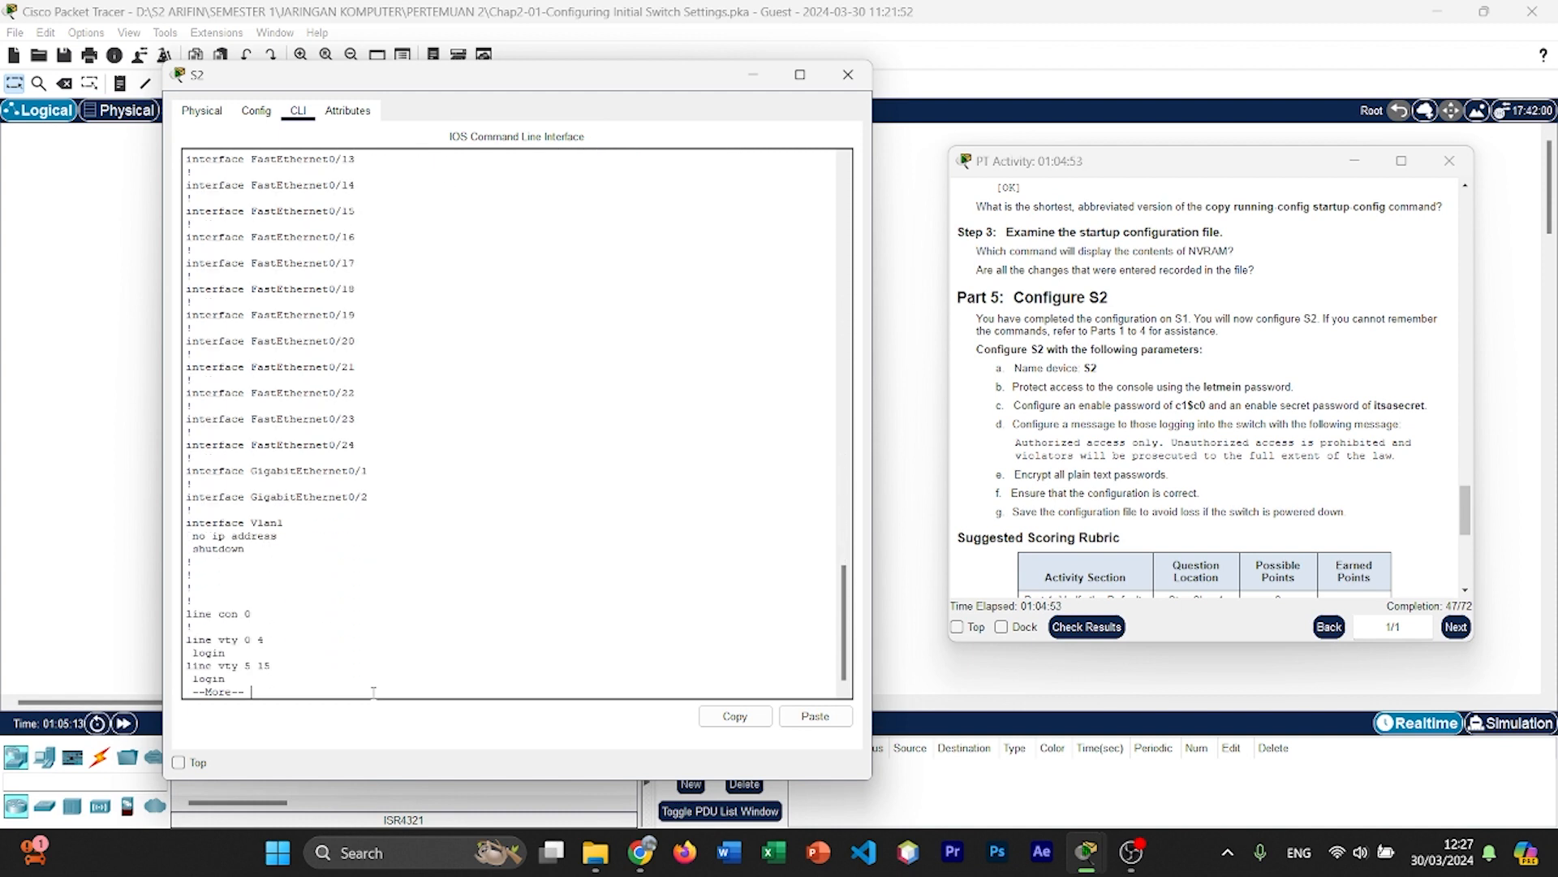
{"action": "key", "text": "Return"}
{"action": "key", "text": "Return"}
{"action": "key", "text": "Return"}
{"action": "key", "text": "Return"}
{"action": "key", "text": "Return"}
{"action": "key", "text": "Return"}
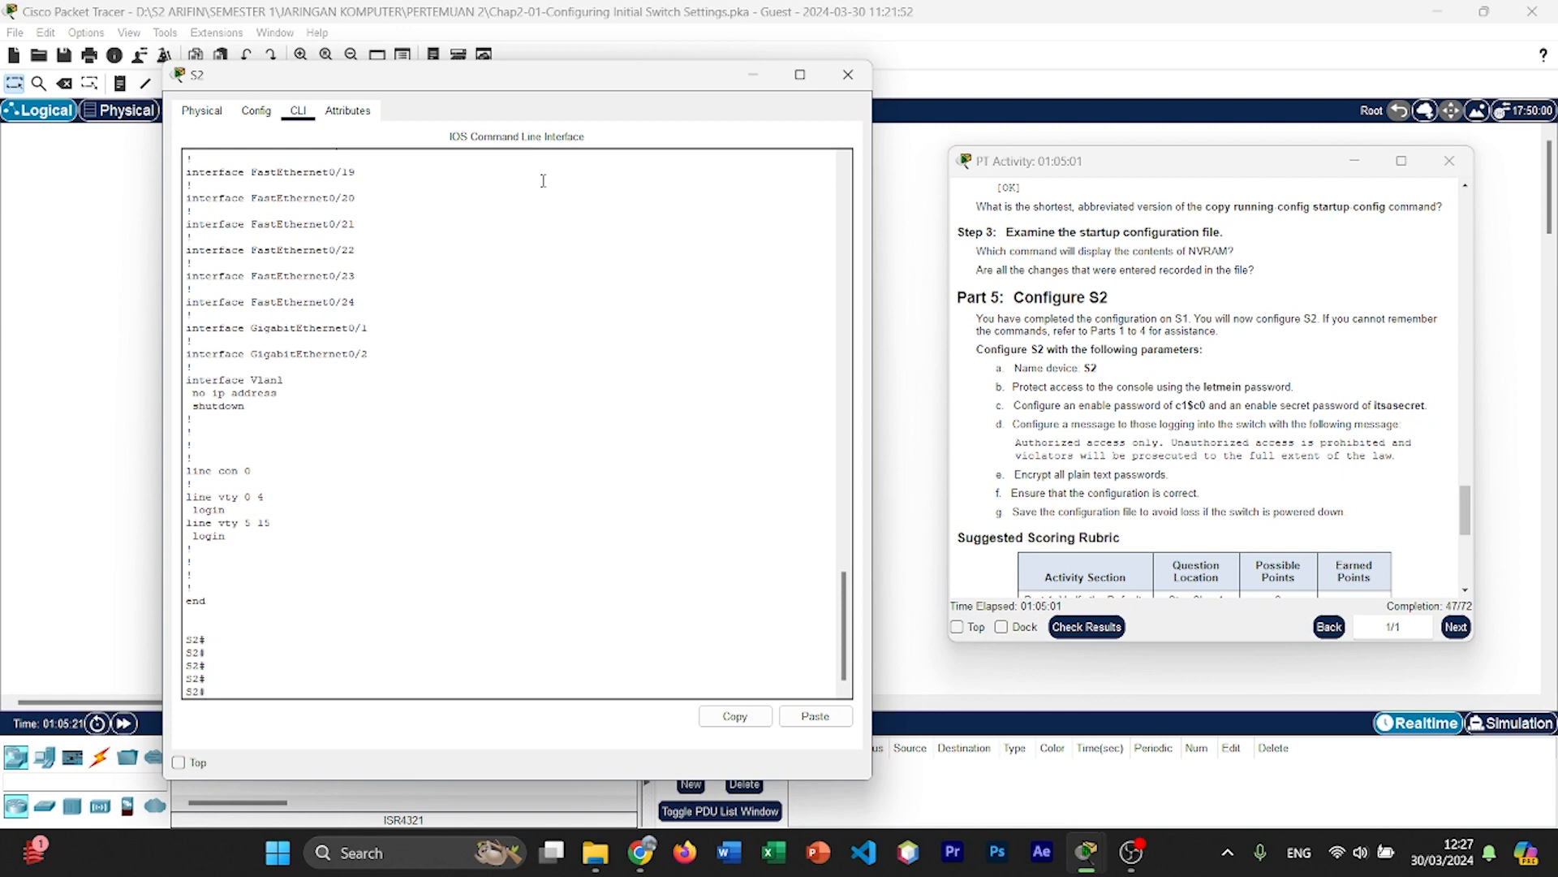
Step: Check S2's startup configuration in NVRAM with show start
{"action": "left_click_drag", "start_coordinate": [552, 78], "coordinate": [552, 77]}
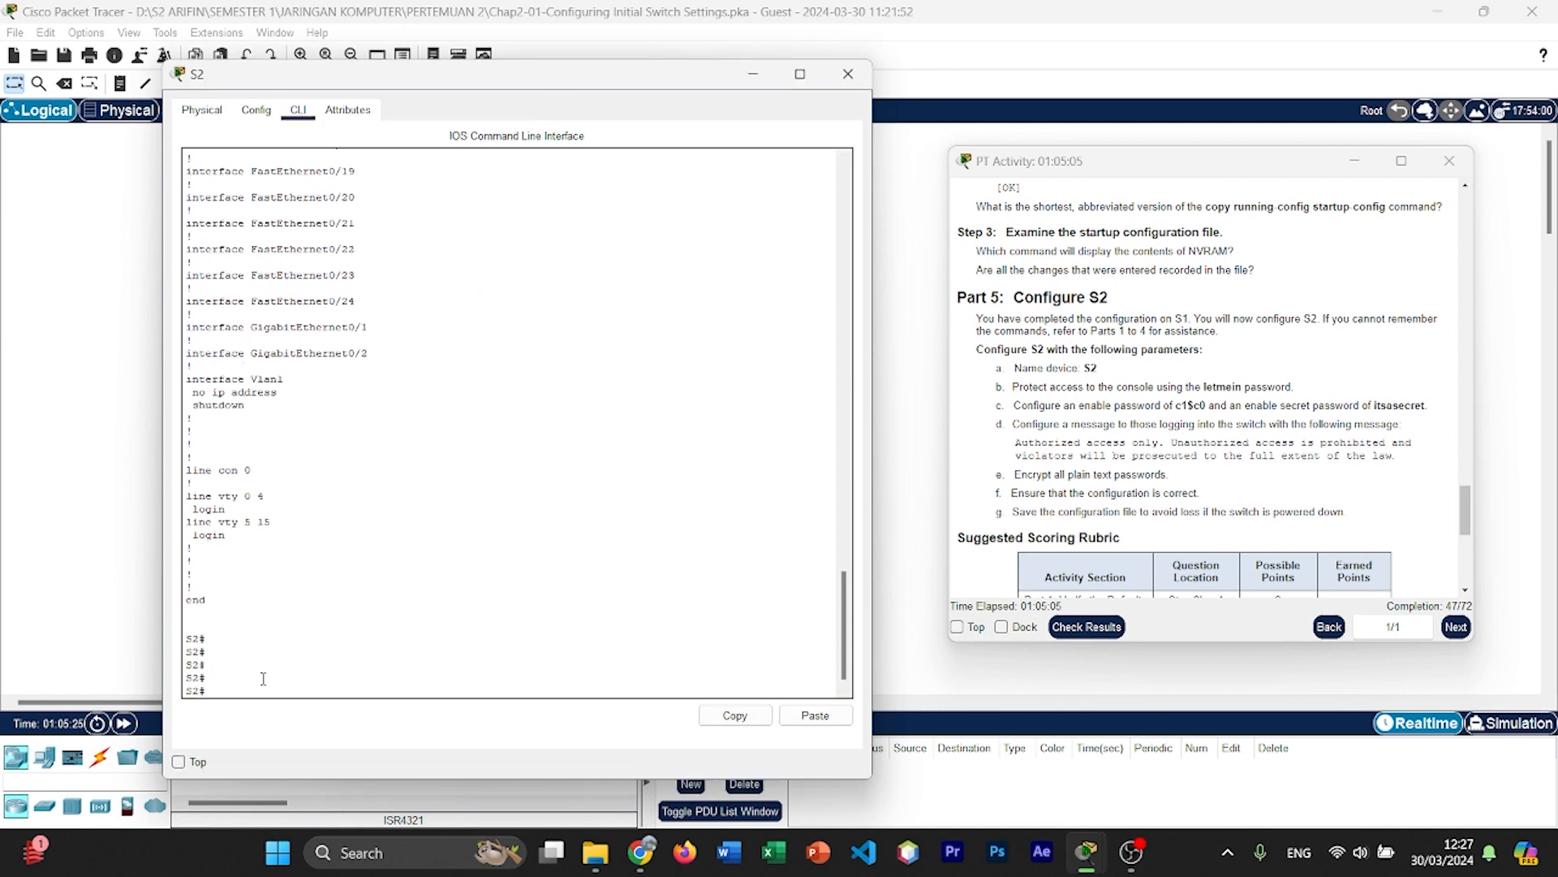
{"action": "scroll", "coordinate": [304, 628], "scroll_direction": "down", "scroll_amount": 1}
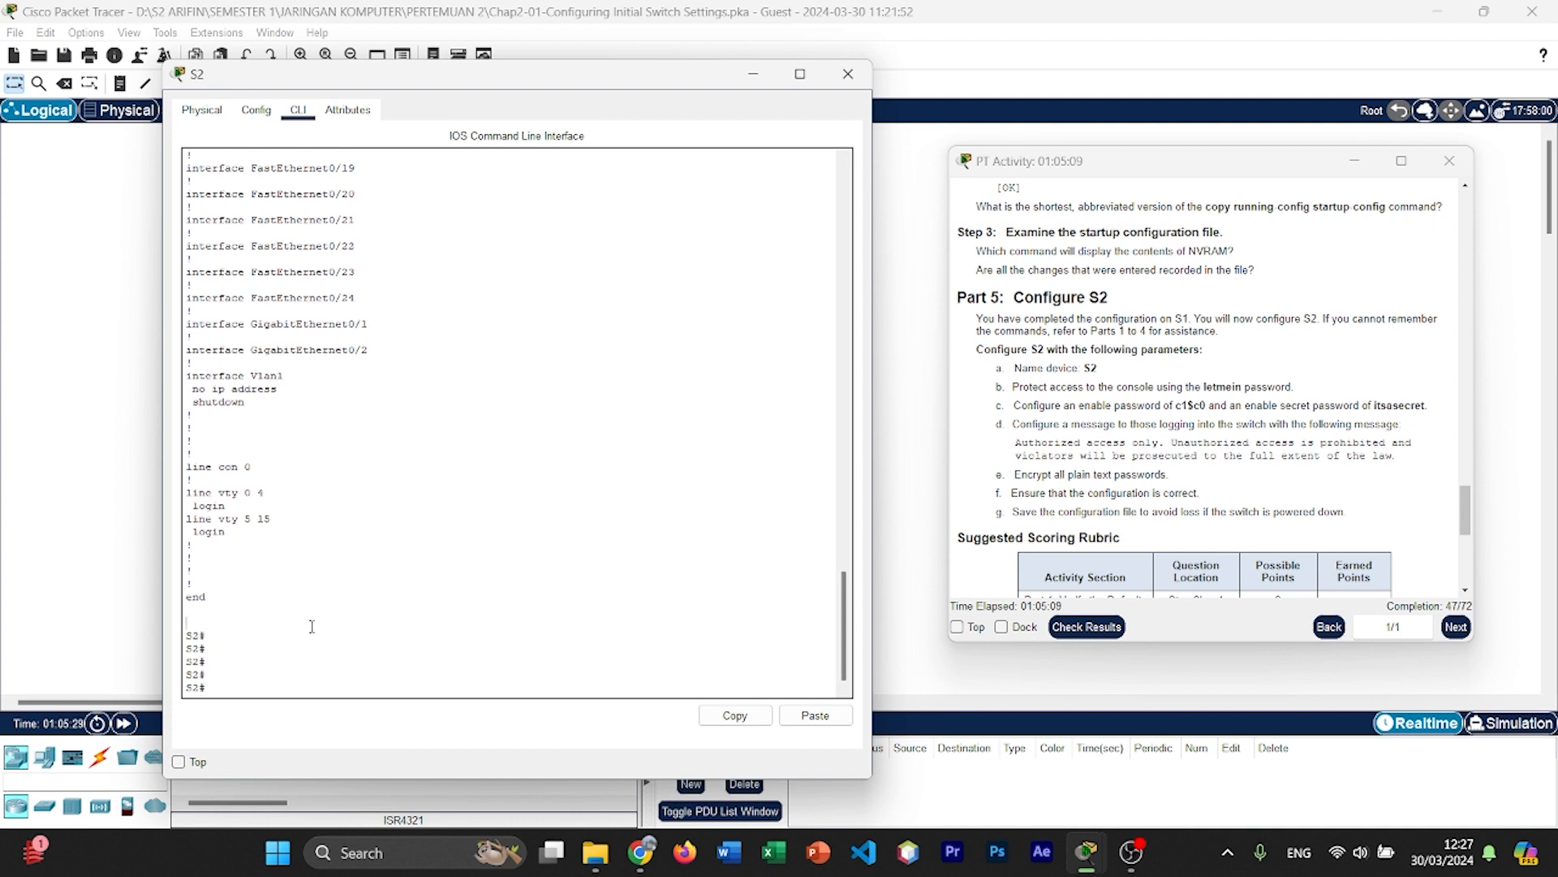
{"action": "type", "text": "show start"}
{"action": "key", "text": "Return"}
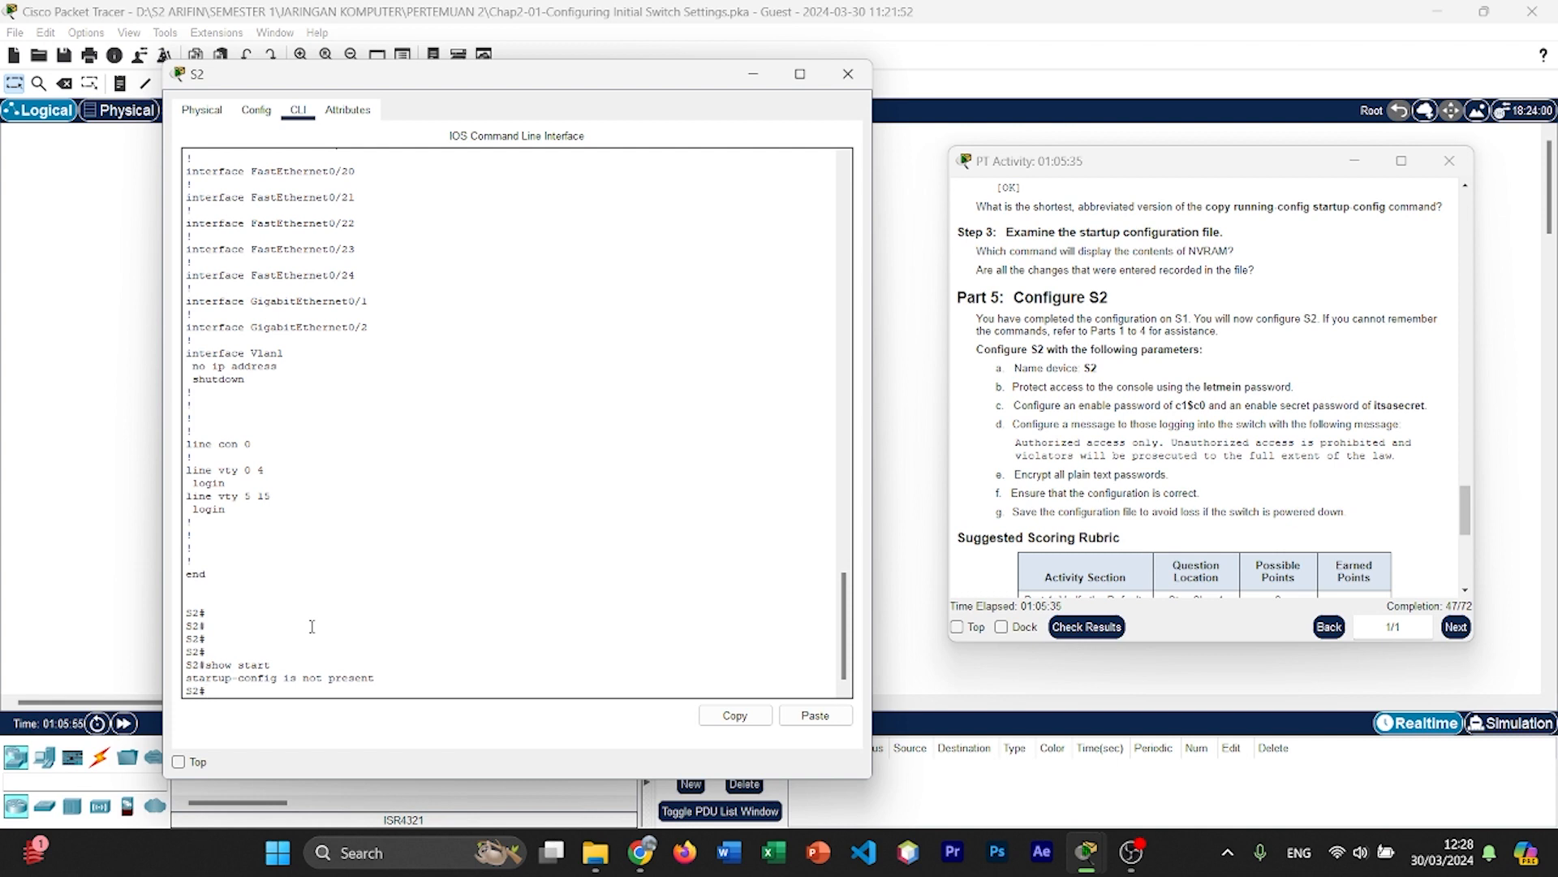
Step: Enter global configuration mode on S2 with config t and open the configuration of line console 0
{"action": "type", "text": "config t"}
{"action": "key", "text": "Return"}
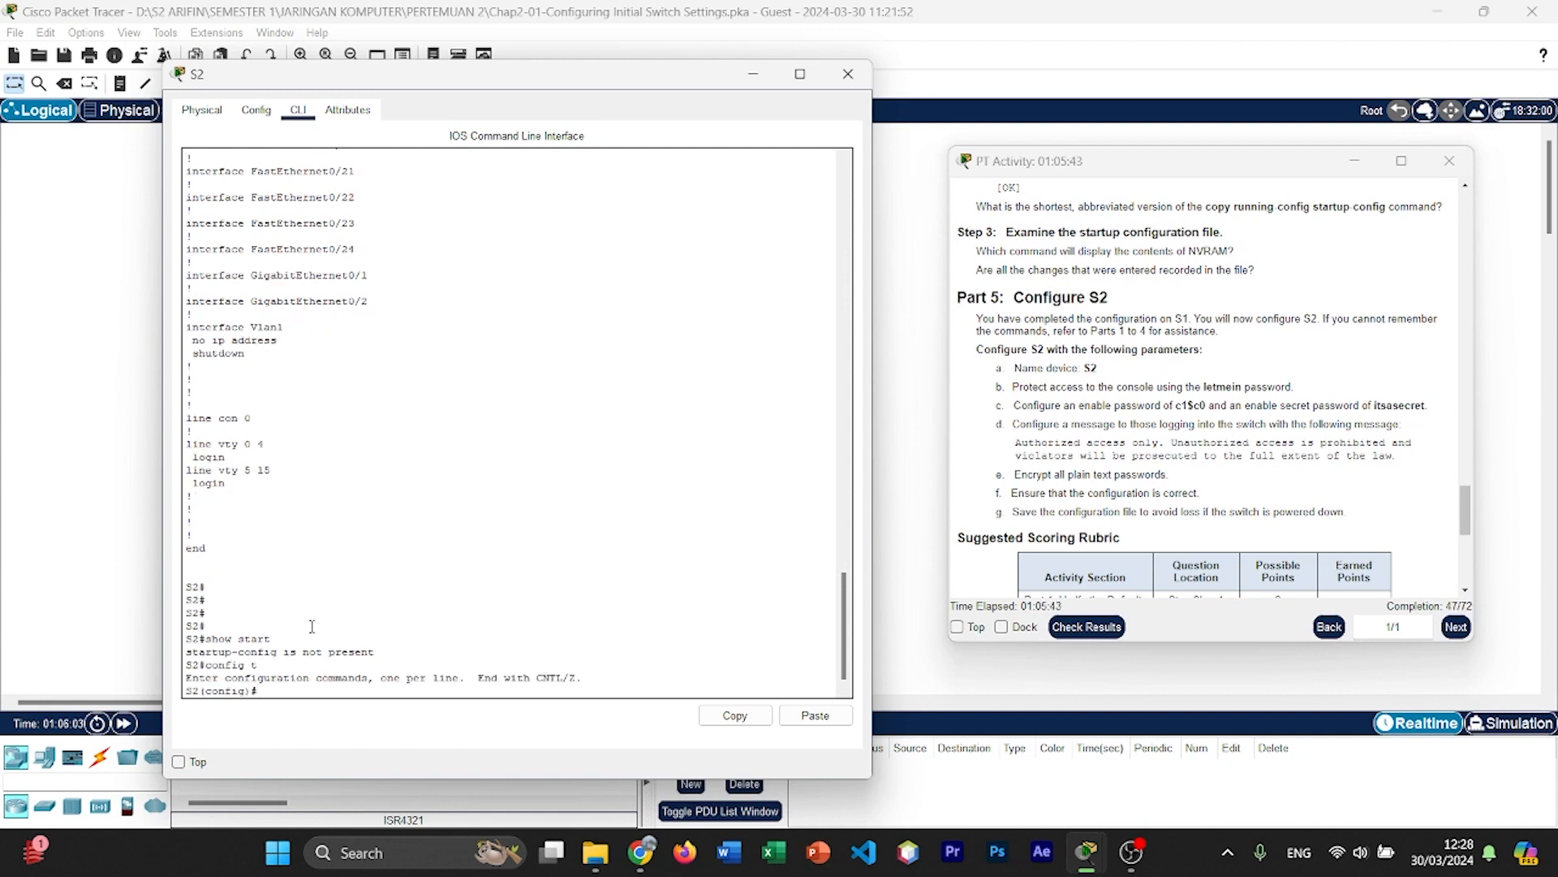
{"action": "type", "text": "line console 0"}
{"action": "key", "text": "Return"}
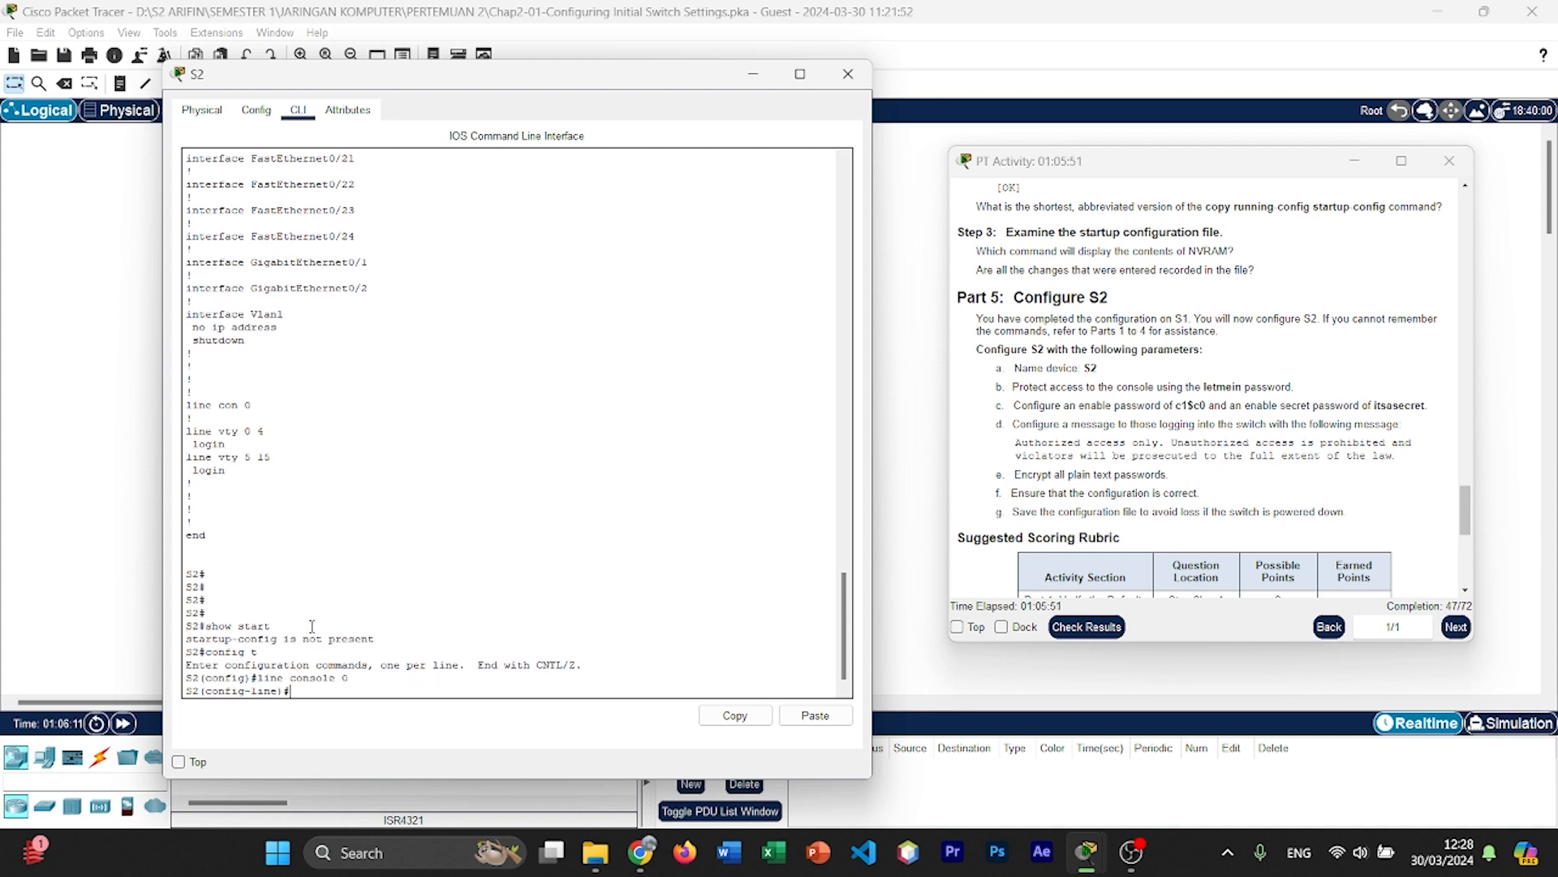
Step: Protect S2's console line with the console password given in the activity instructions and require login on it
{"action": "type", "text": "password letm"}
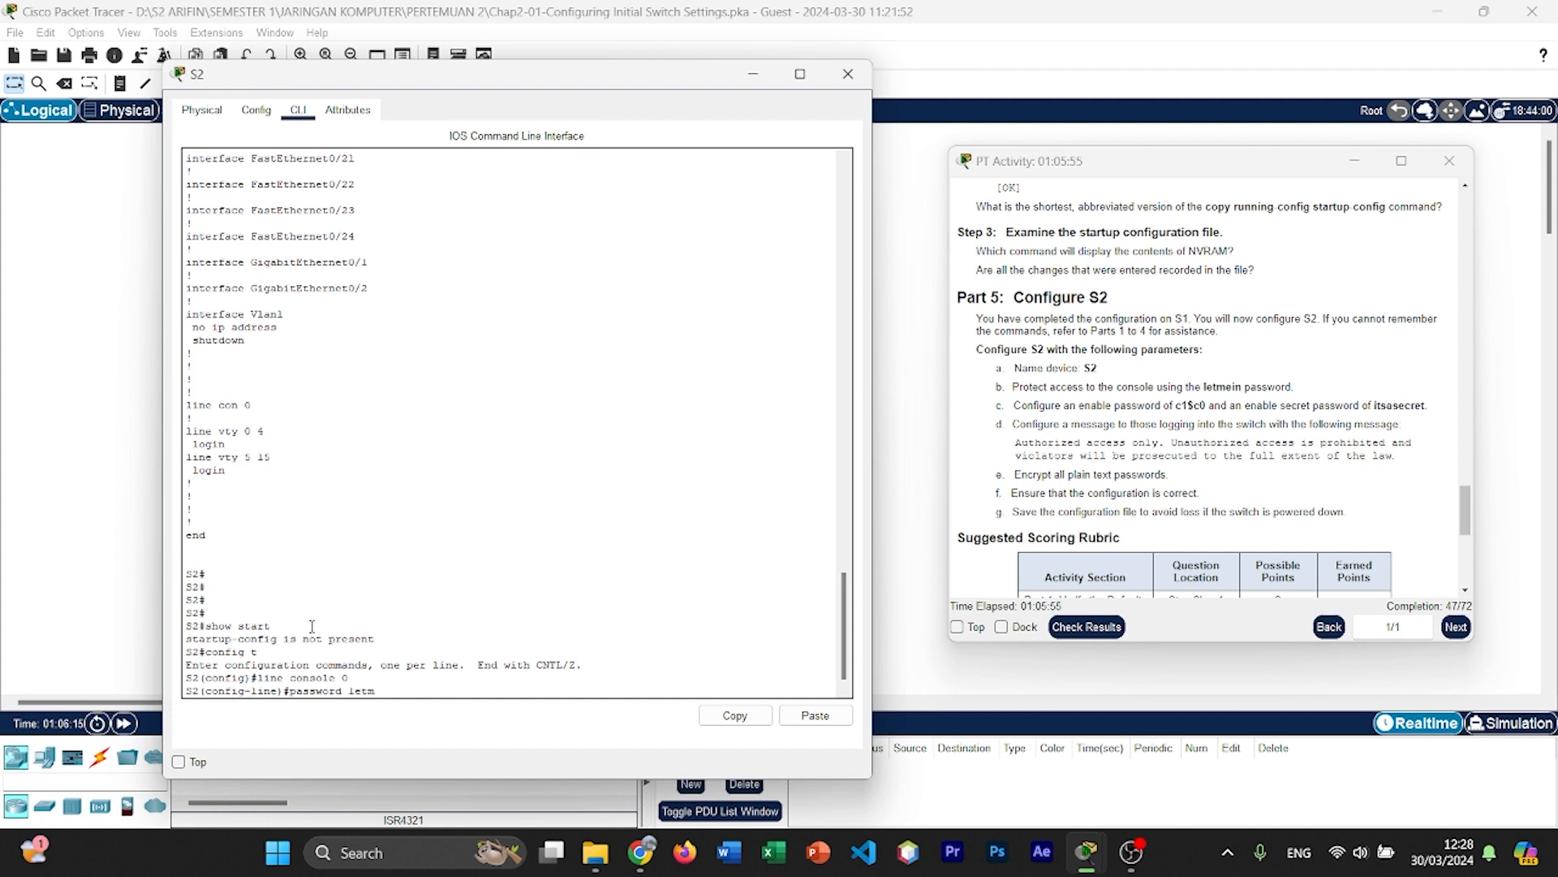
{"action": "type", "text": "ein"}
{"action": "key", "text": "Return"}
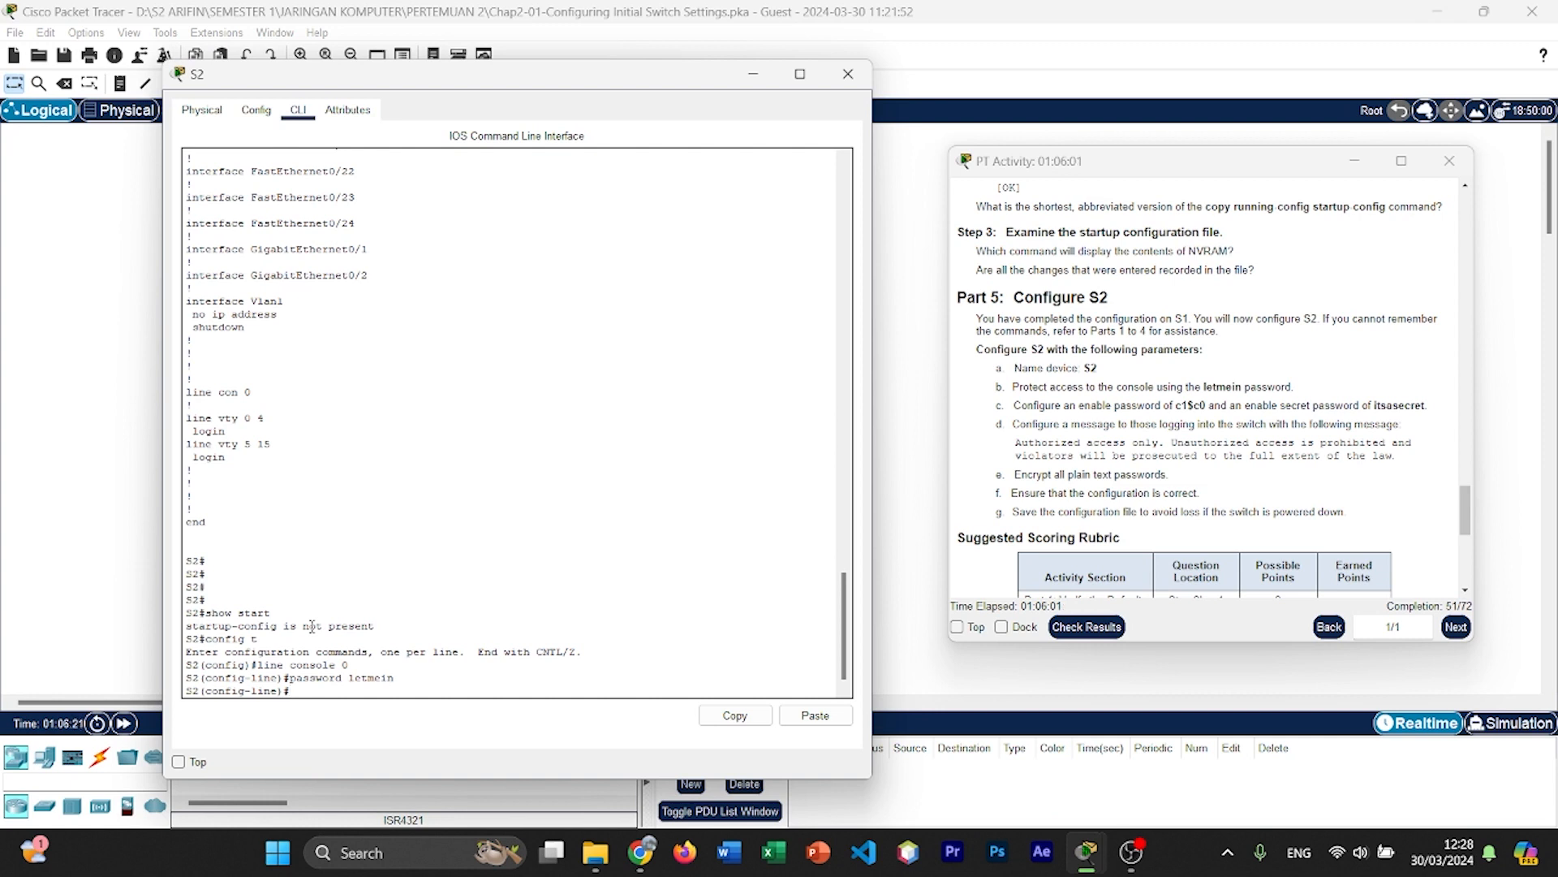
{"action": "type", "text": "legin"}
{"action": "key", "text": "Return"}
{"action": "type", "text": "l"}
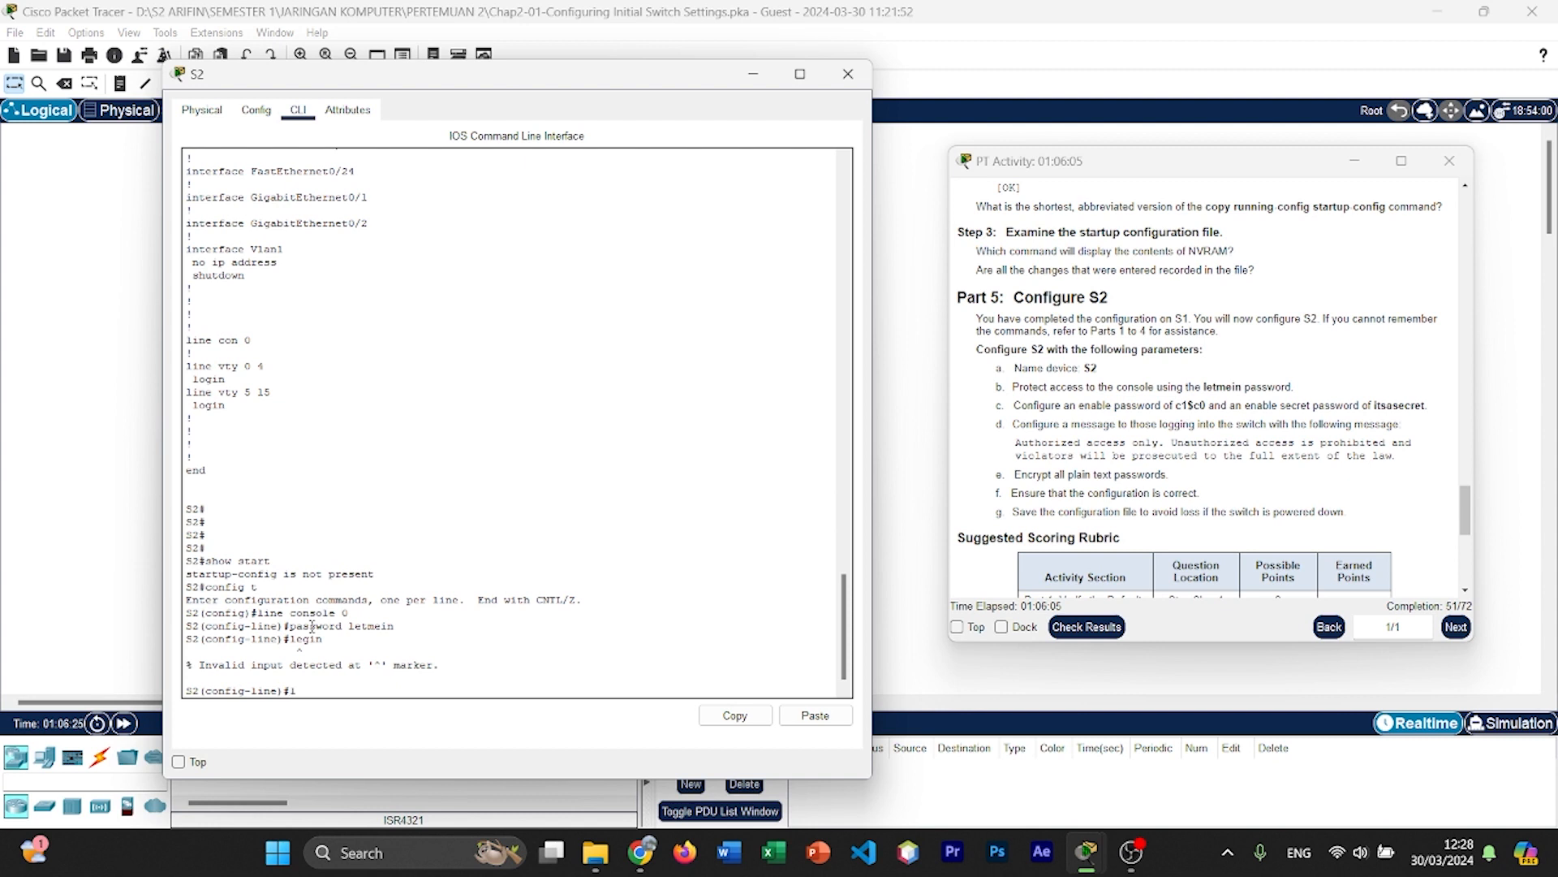
{"action": "type", "text": "ogin"}
{"action": "key", "text": "Return"}
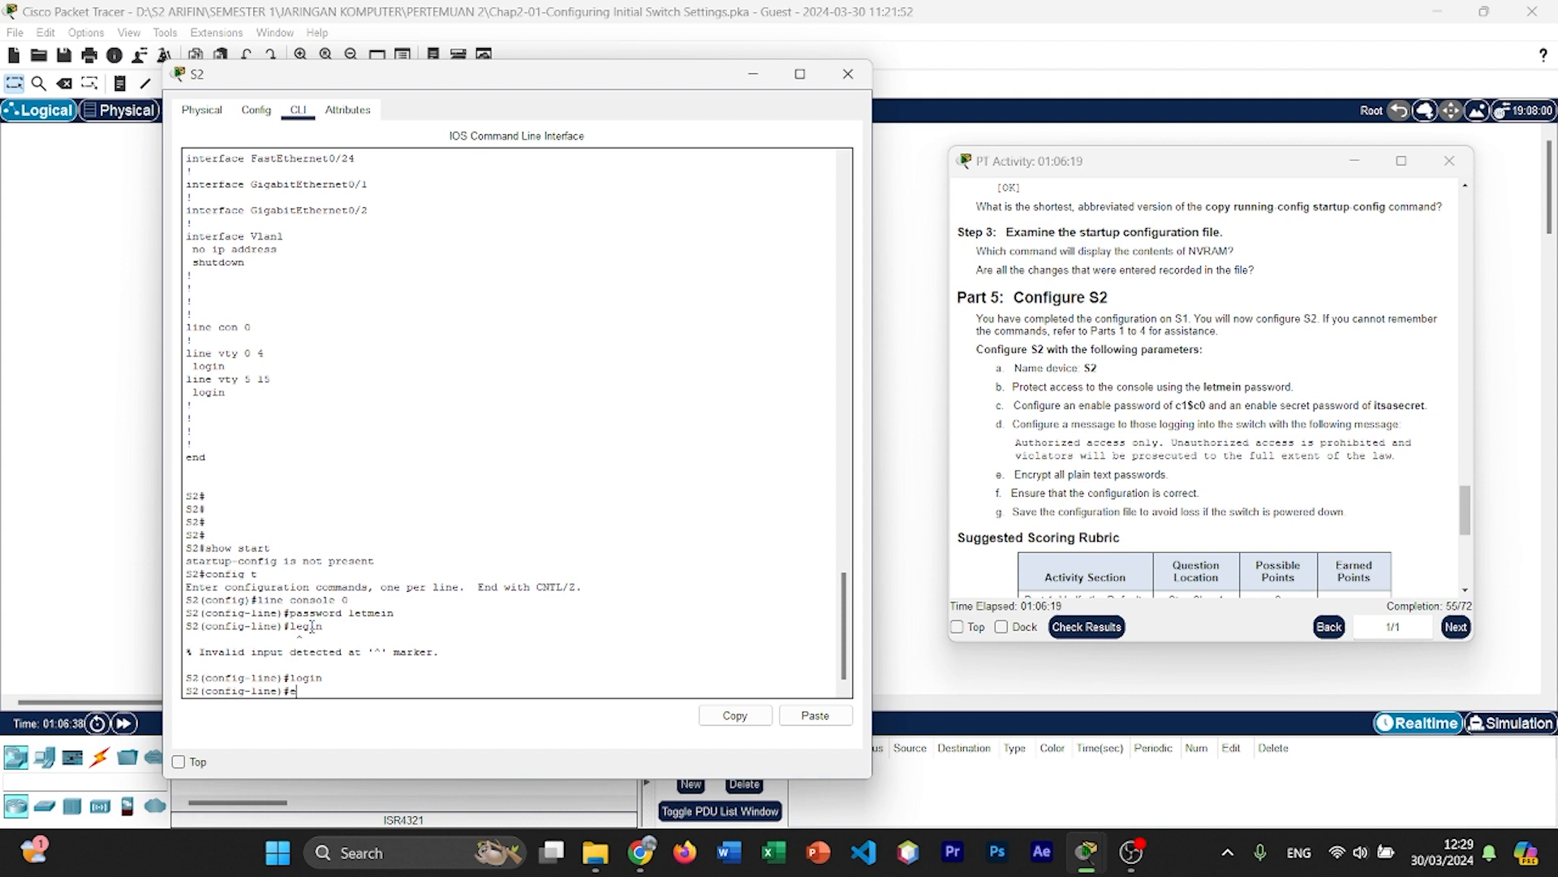
Step: Set S2's enable password to the value given in the activity instructions
{"action": "key", "text": "BackSpace"}
{"action": "type", "text": "nable password c1$c0"}
{"action": "key", "text": "Return"}
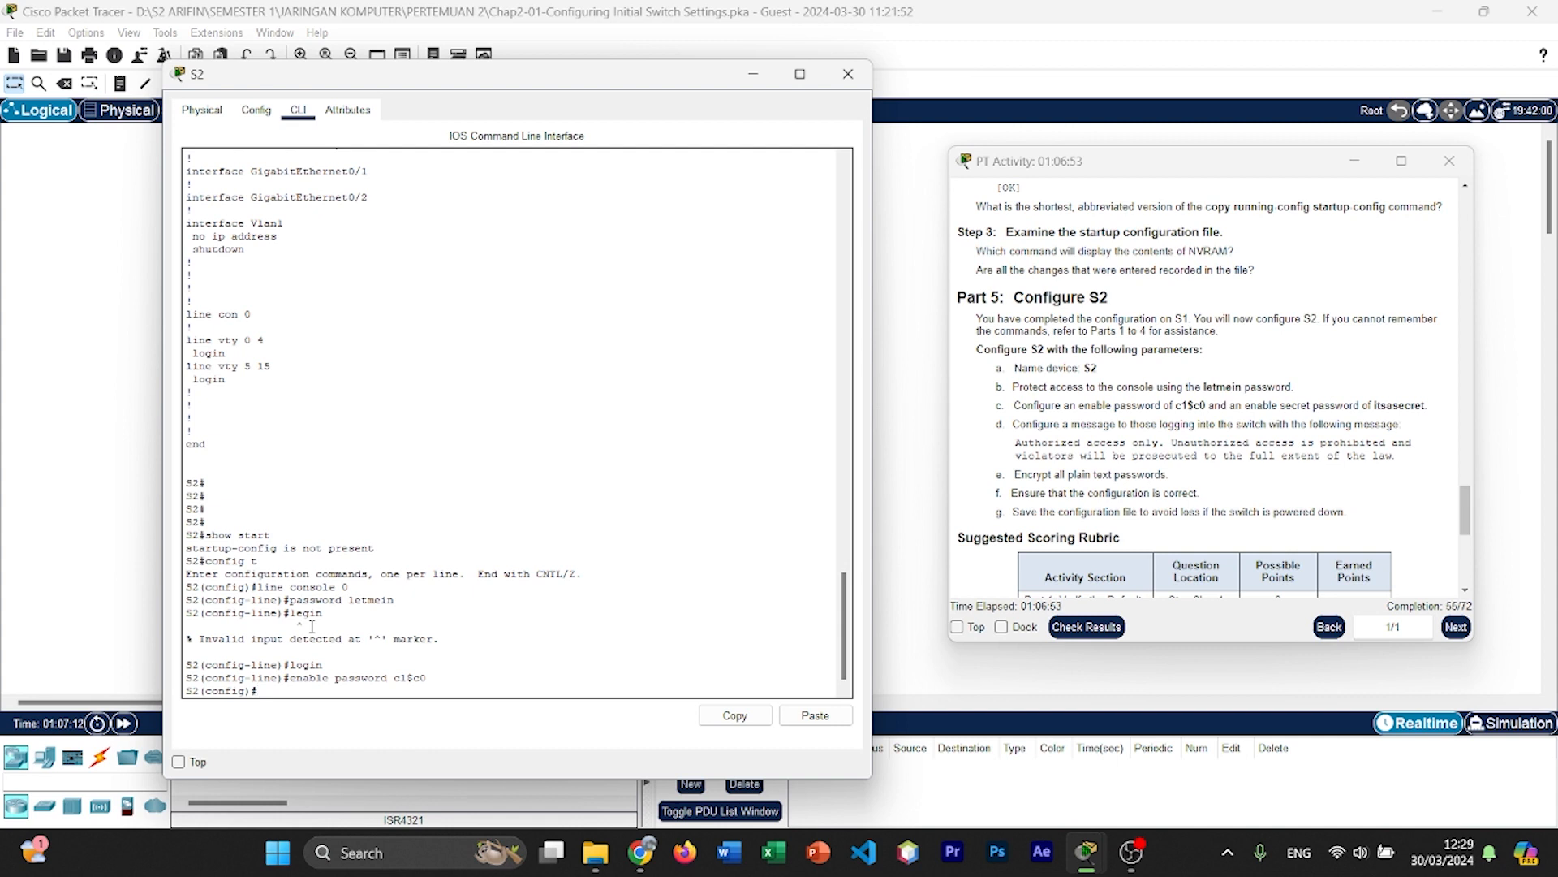
Step: Leave global configuration mode and log out of S2's console session with exit
{"action": "type", "text": "e"}
{"action": "key", "text": "BackSpace"}
{"action": "key", "text": "Return"}
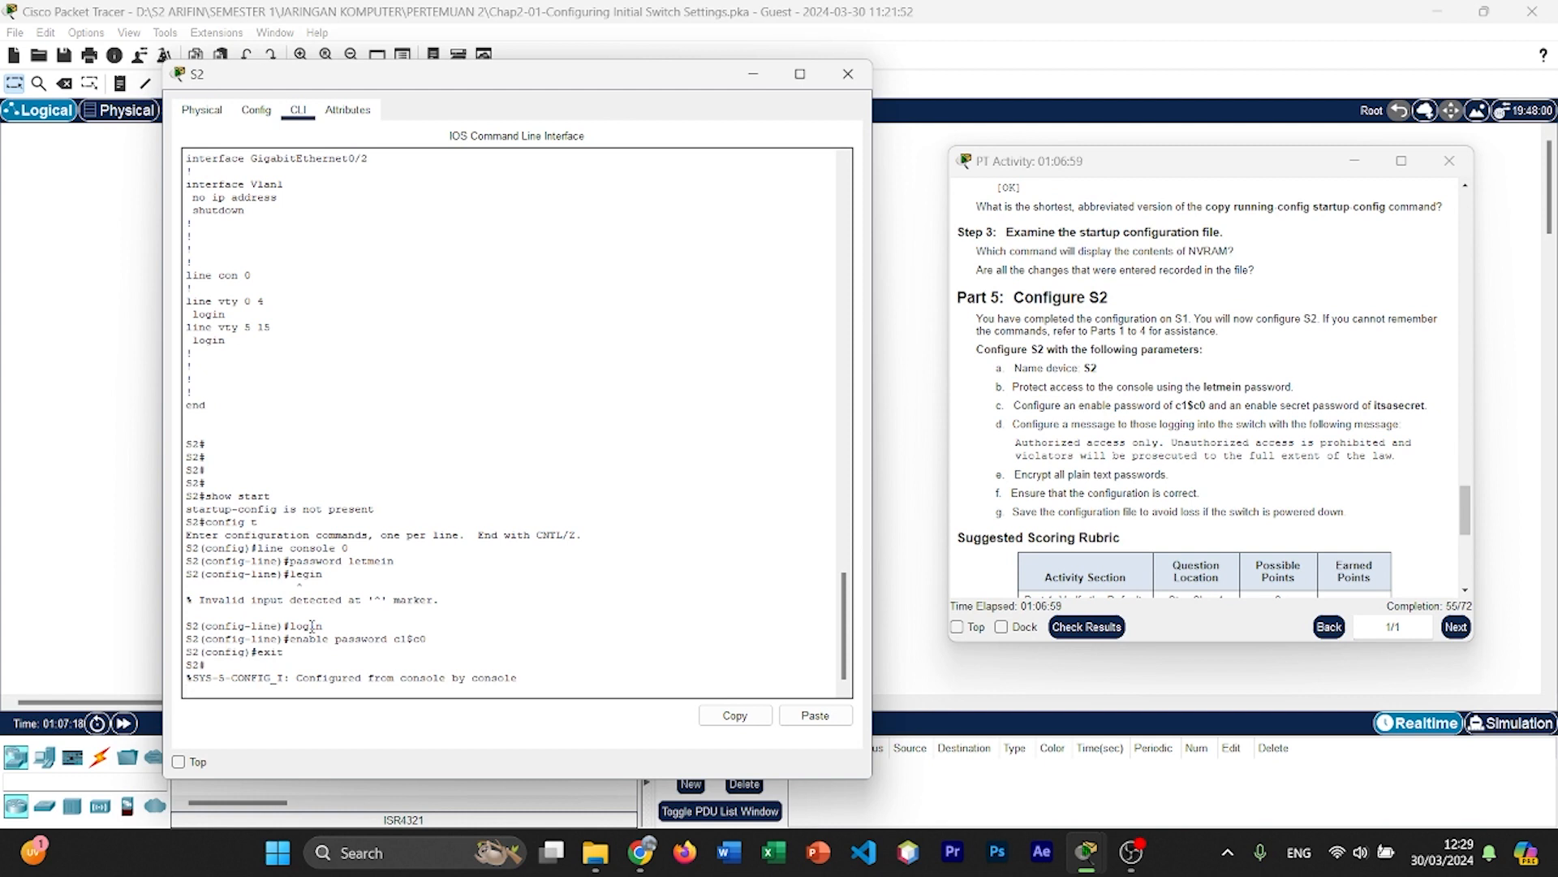
{"action": "key", "text": "Return"}
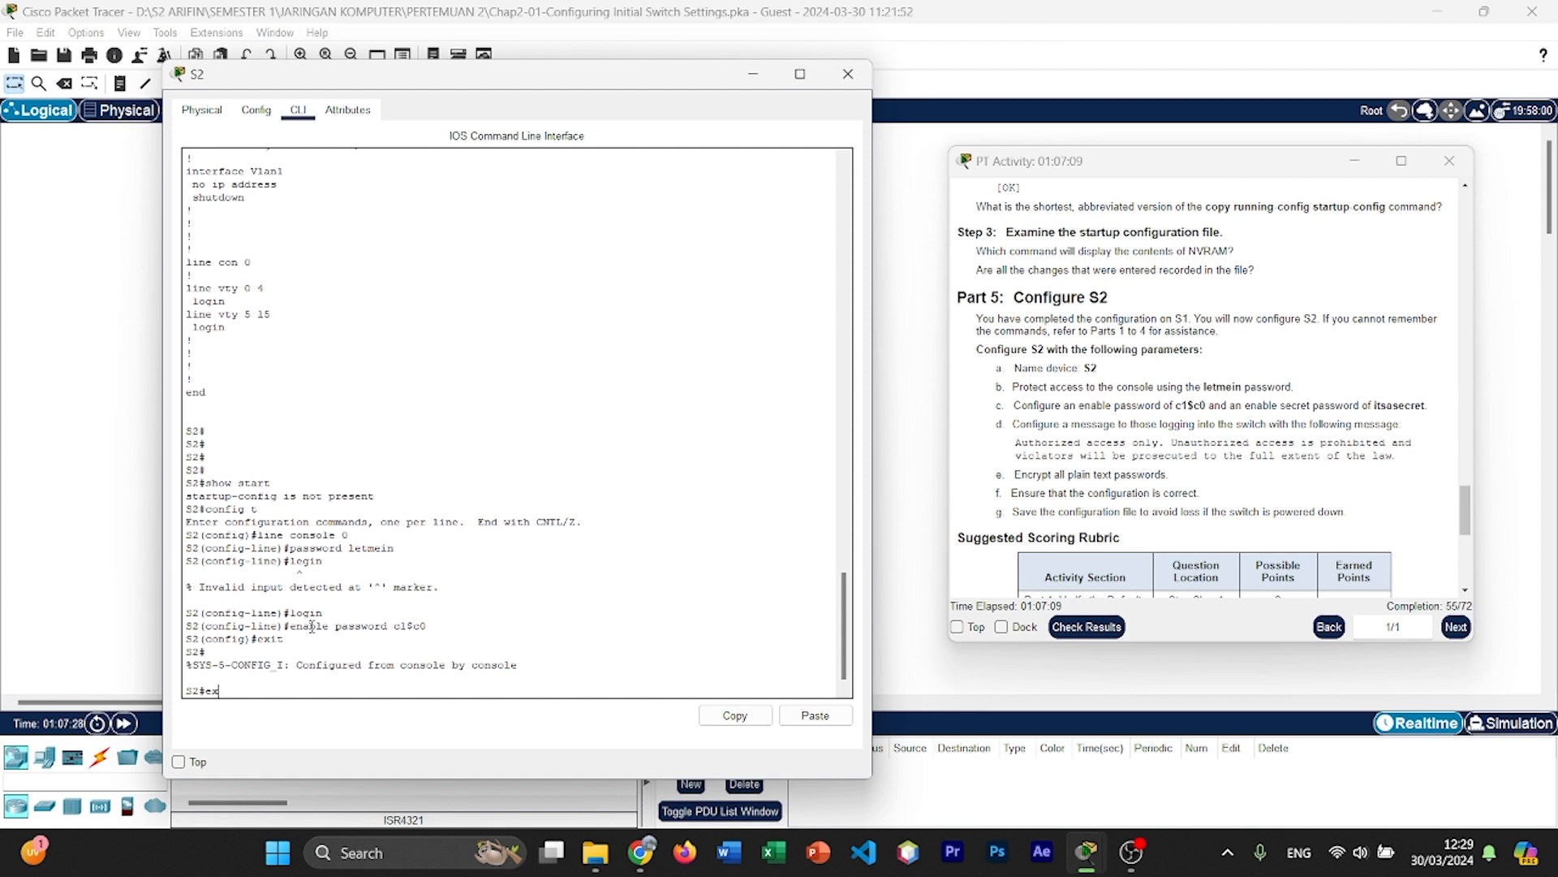
{"action": "type", "text": "it"}
{"action": "key", "text": "Return"}
{"action": "key", "text": "Return"}
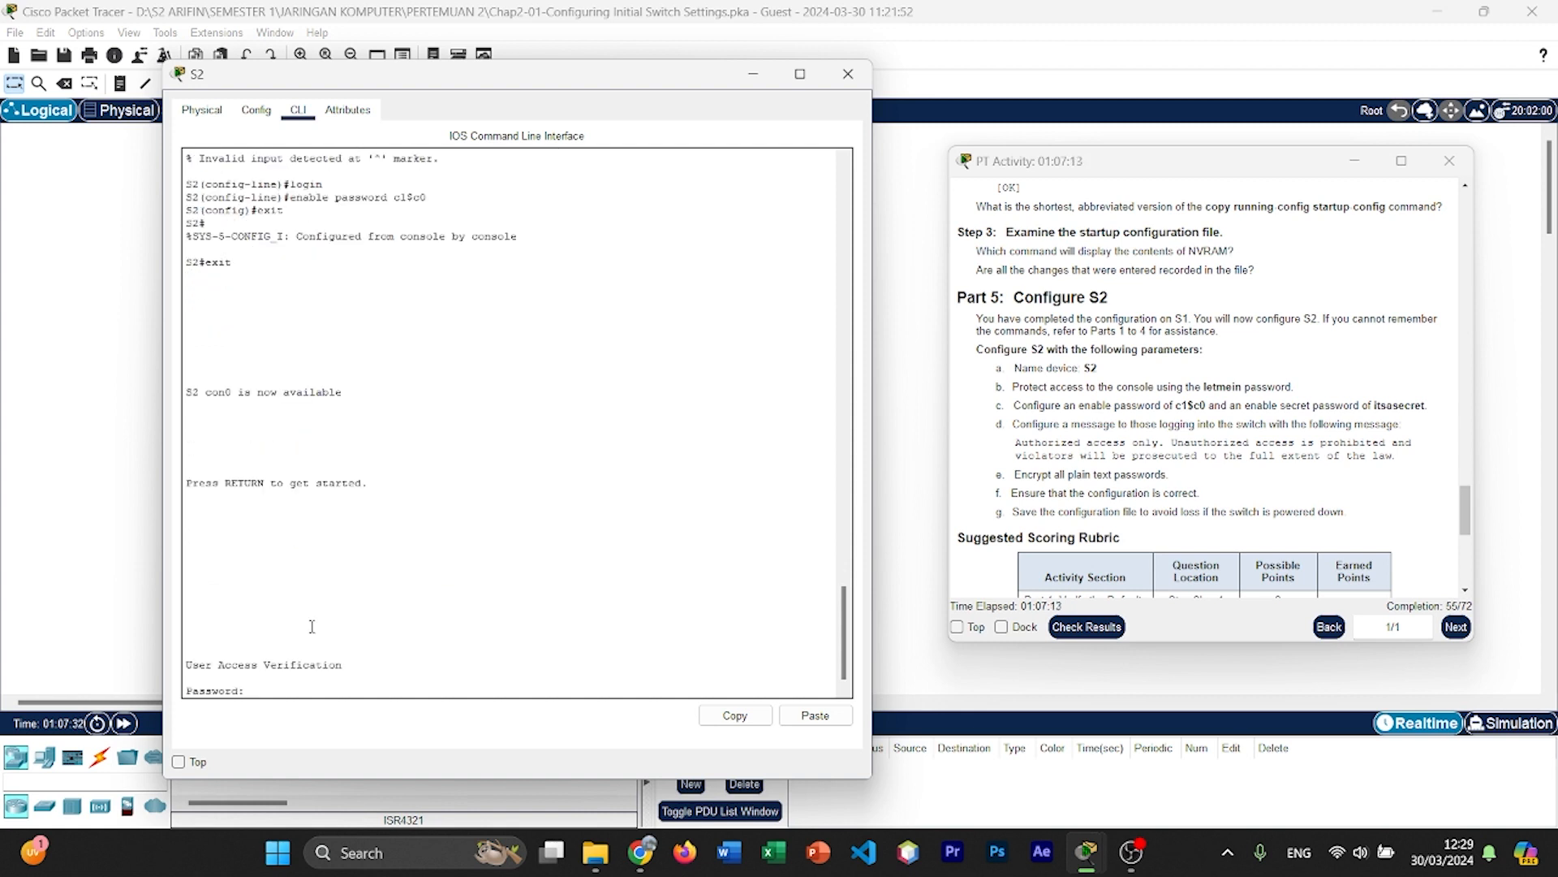
Step: Log back in to S2 with the console password and enter privileged EXEC mode with the enable password
{"action": "key", "text": "Return"}
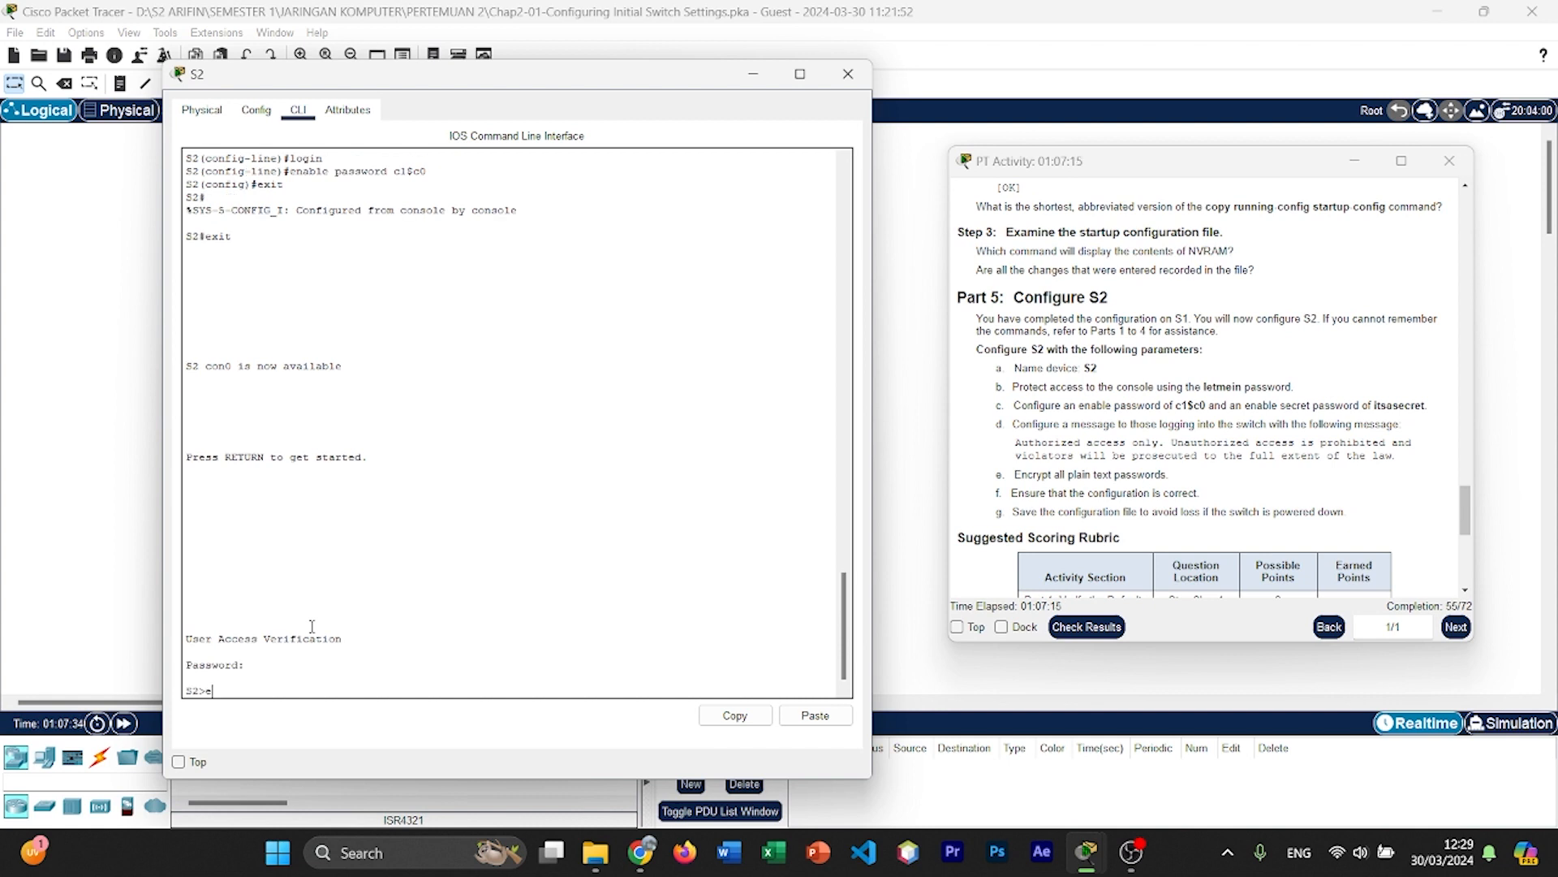
{"action": "type", "text": "enable"}
{"action": "key", "text": "Return"}
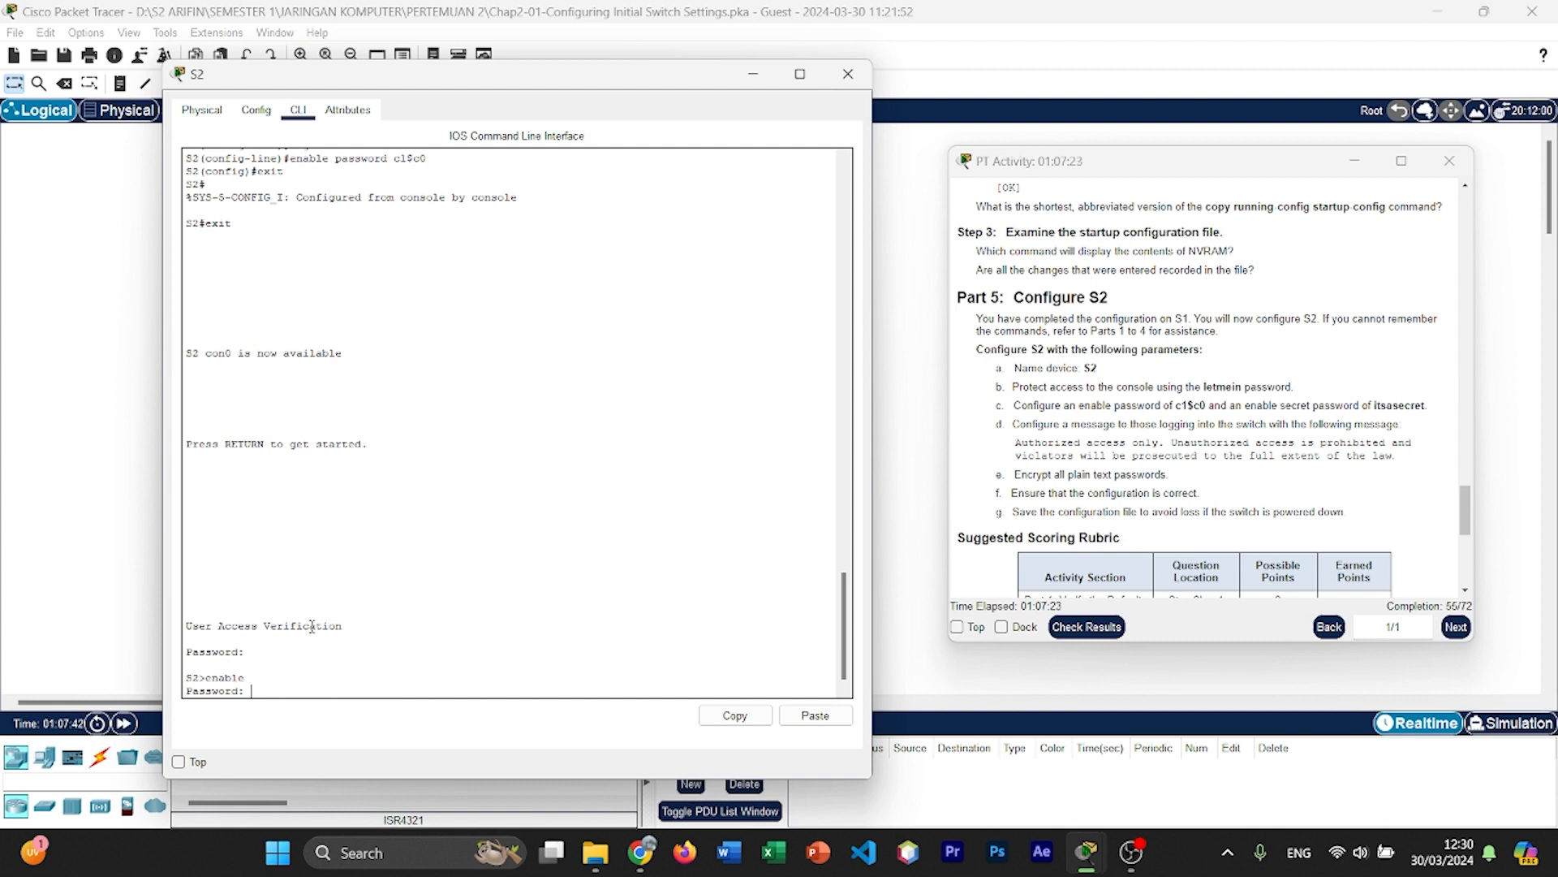
{"action": "key", "text": "Return"}
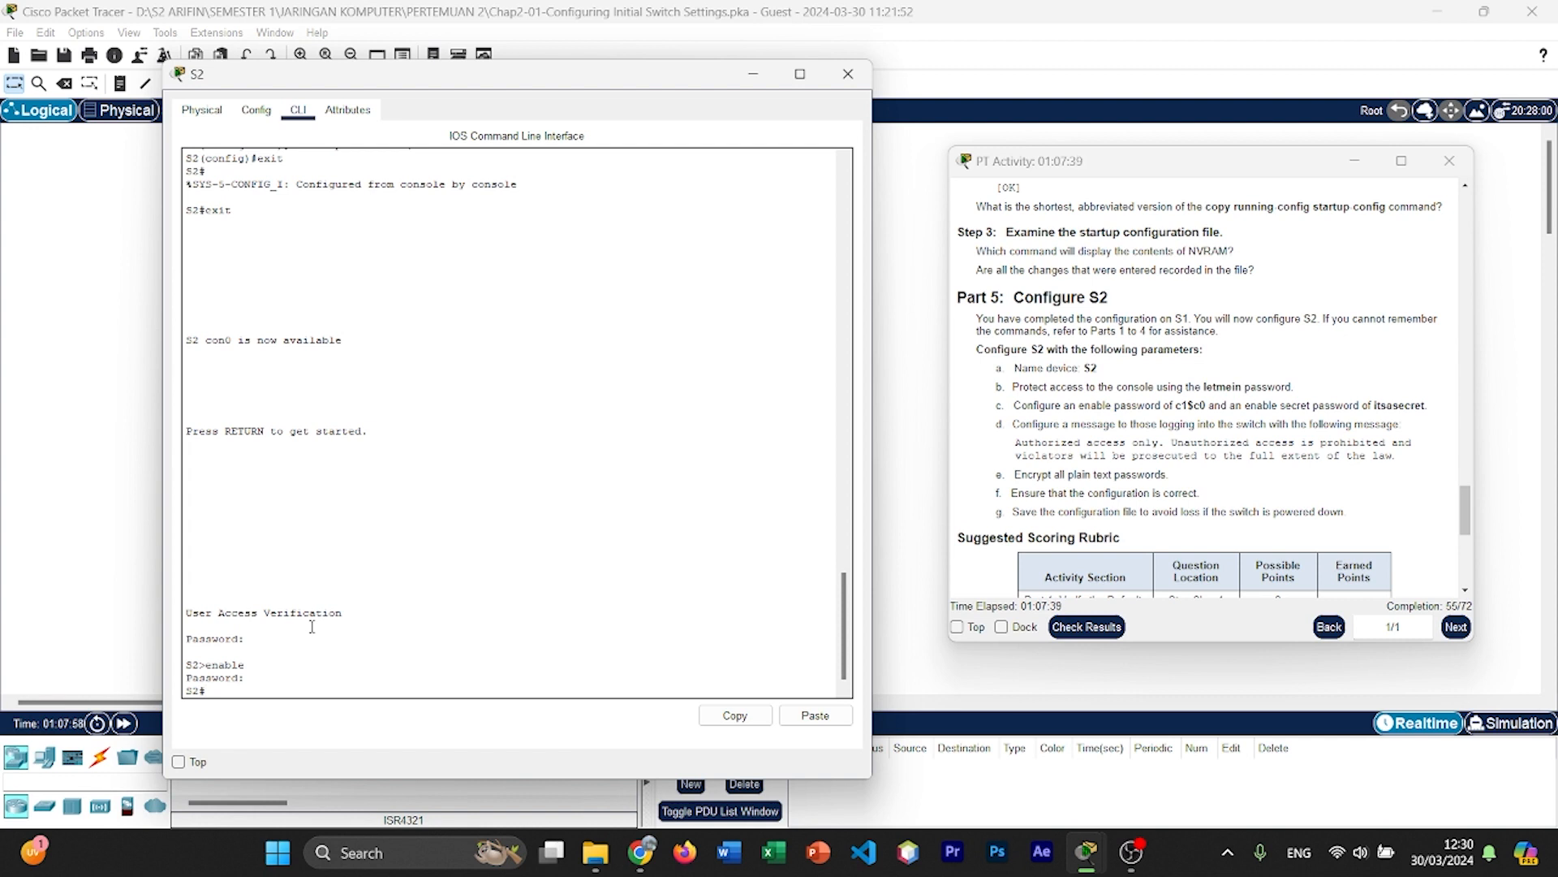
Step: Configure S2's enable secret password from the activity instructions in global configuration mode, and exit to privileged EXEC mode
{"action": "type", "text": "config t"}
{"action": "key", "text": "Return"}
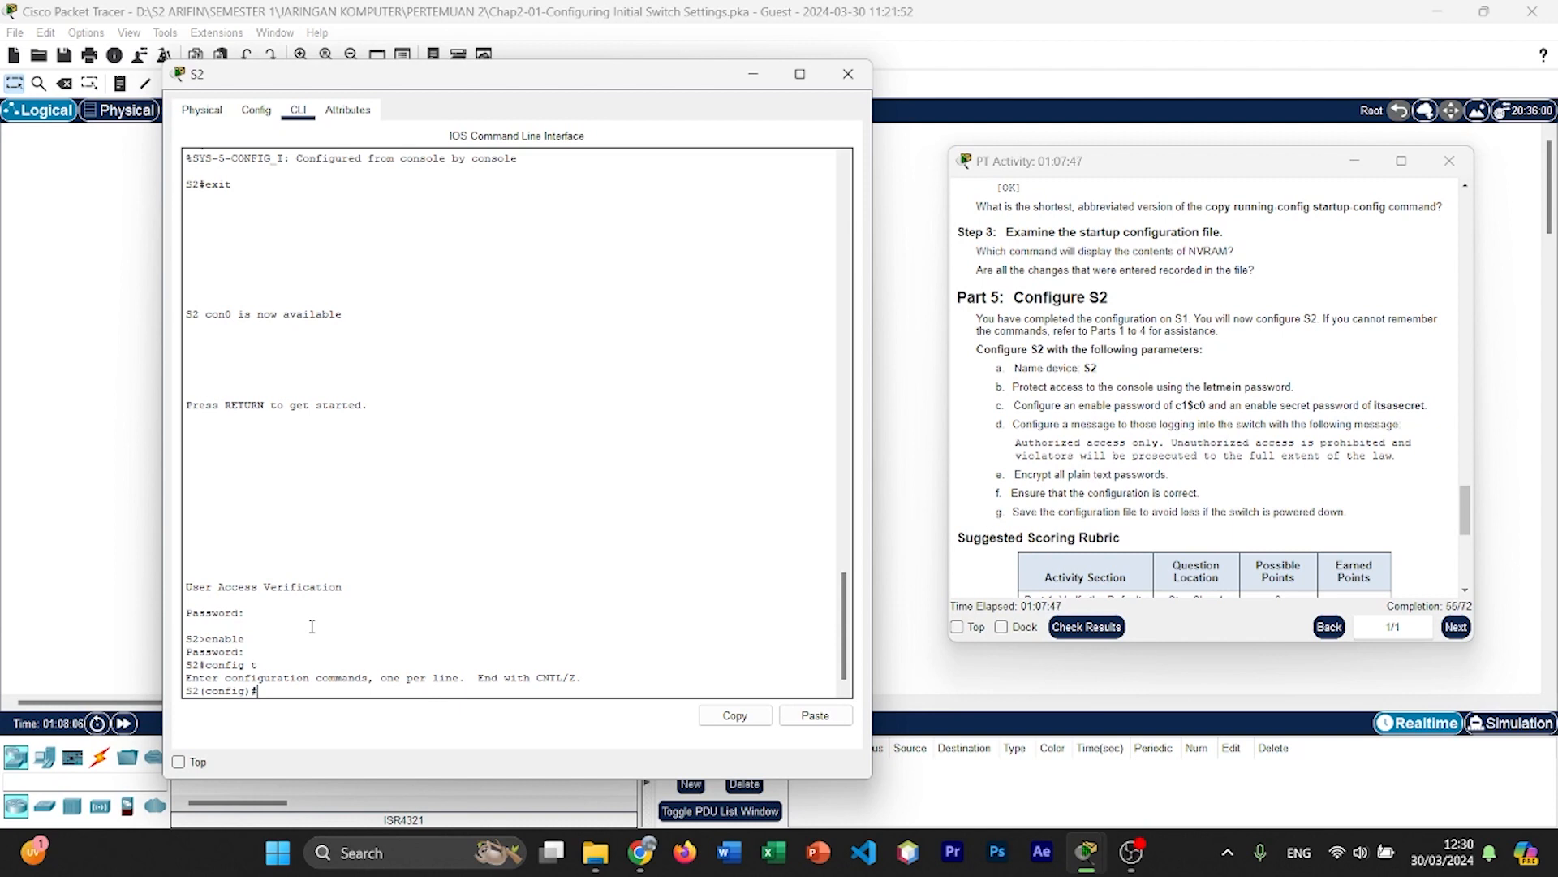
{"action": "type", "text": "enav"}
{"action": "type", "text": "le secret"}
{"action": "type", "text": " its"}
{"action": "type", "text": "asecret"}
{"action": "key", "text": "Return"}
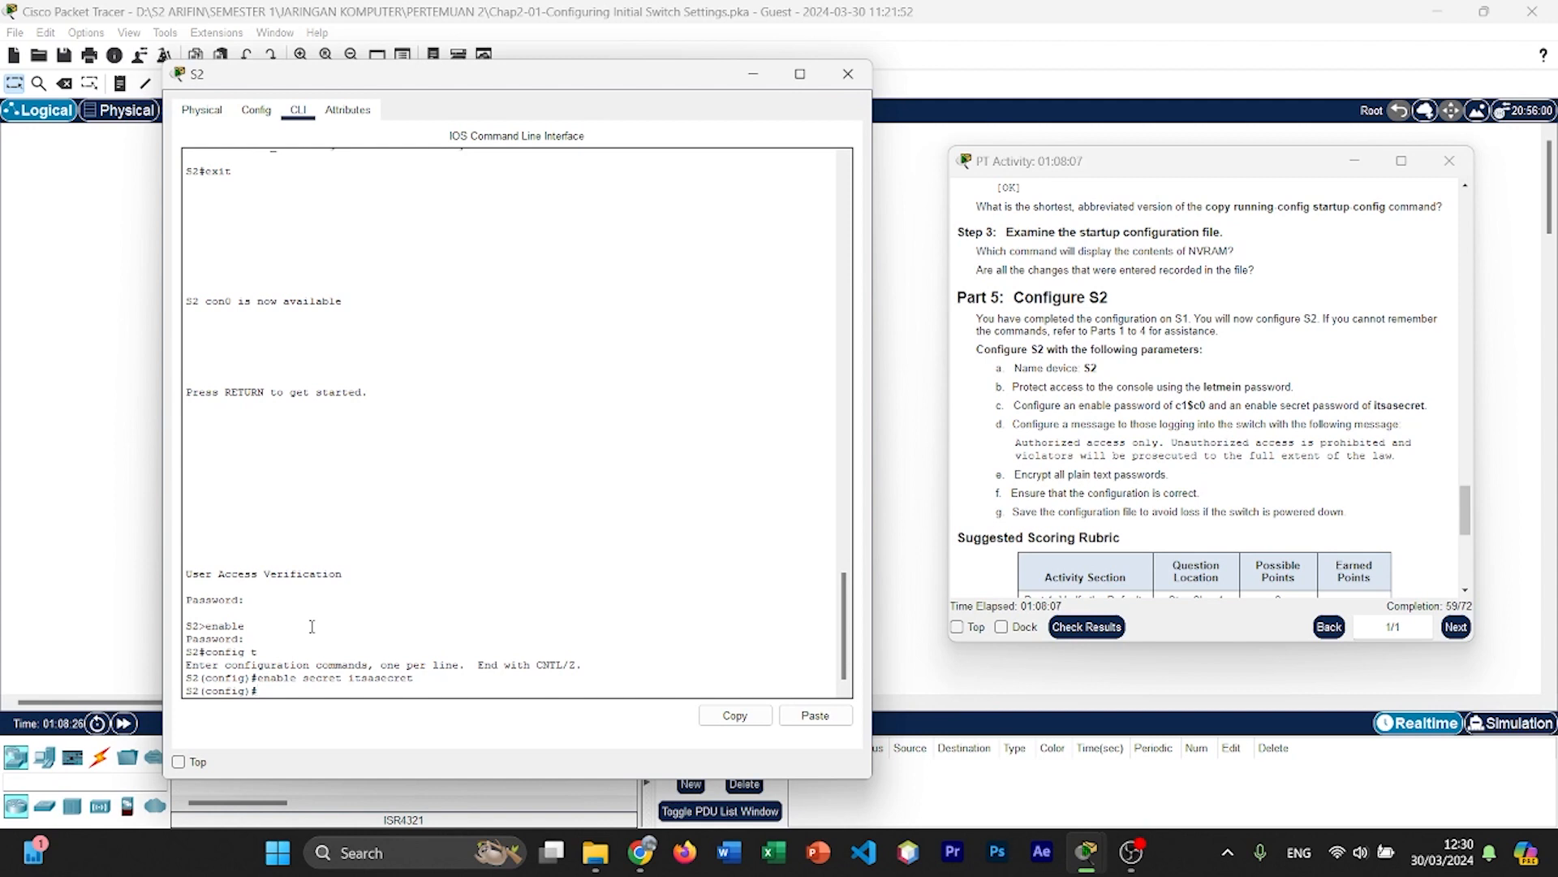
{"action": "type", "text": "xit"}
{"action": "key", "text": "Return"}
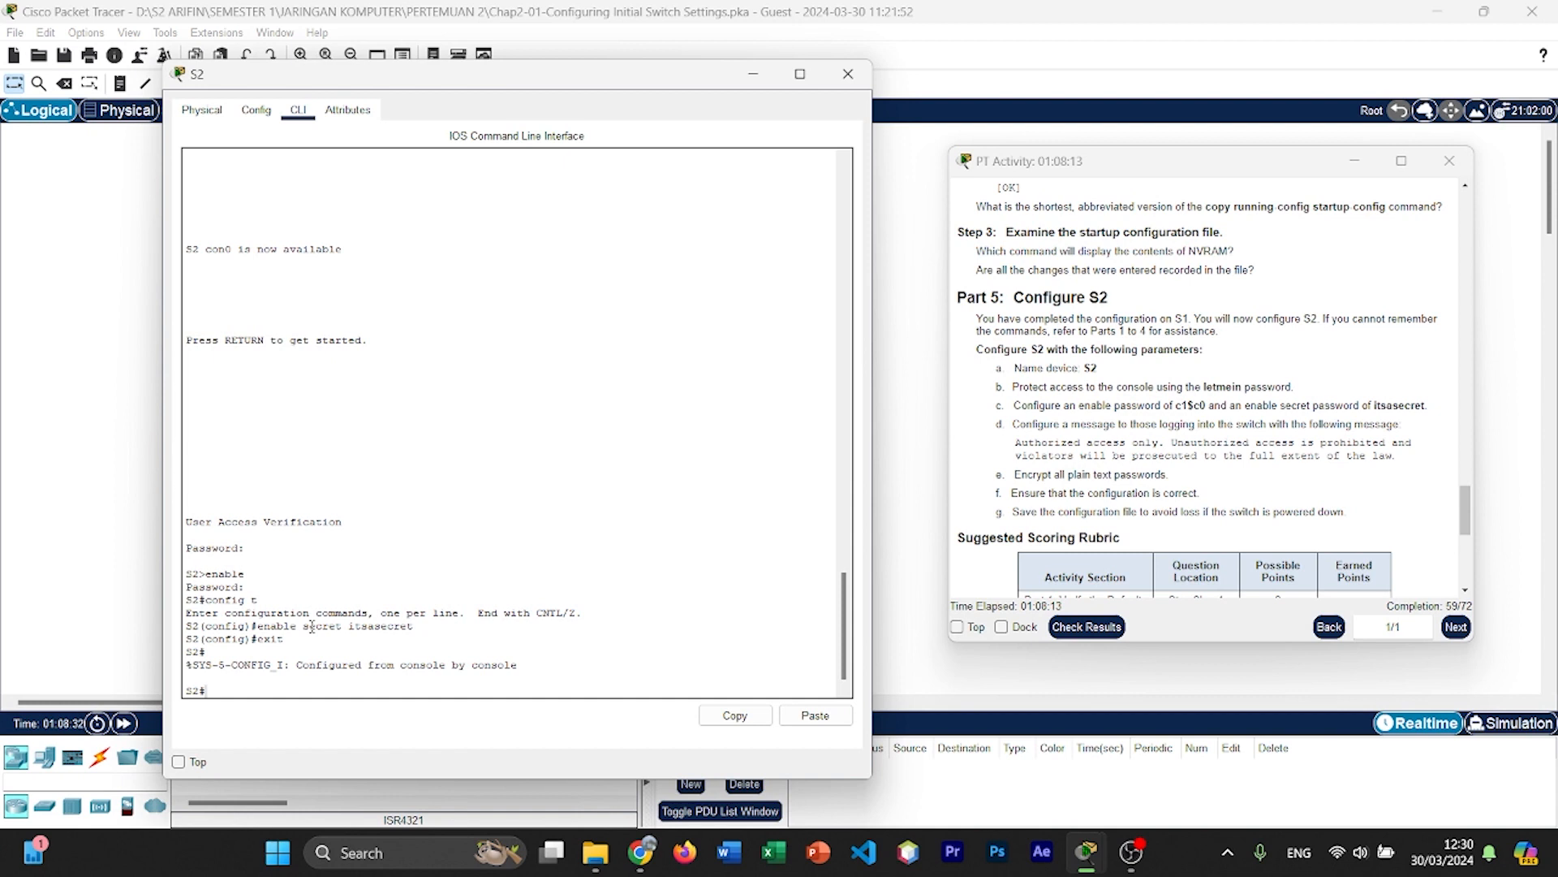
Step: Display S2's running configuration with show run and examine the enable secret and enable password lines
{"action": "type", "text": "show run"}
{"action": "key", "text": "Return"}
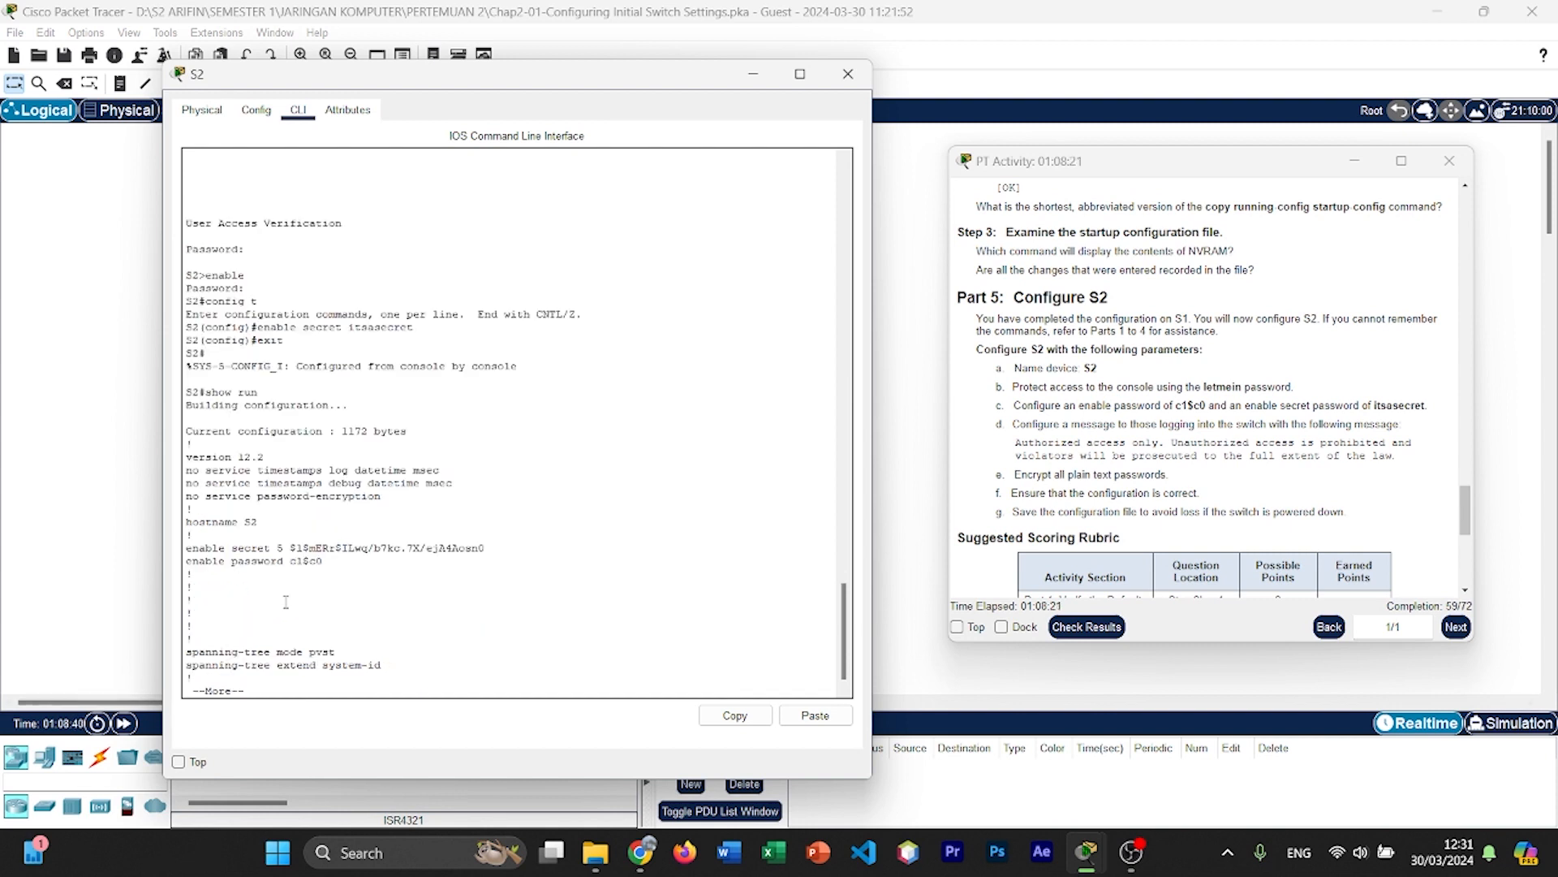
{"action": "left_click_drag", "start_coordinate": [292, 550], "coordinate": [439, 557]}
{"action": "left_click", "coordinate": [406, 558]}
{"action": "left_click_drag", "start_coordinate": [292, 550], "coordinate": [494, 554]}
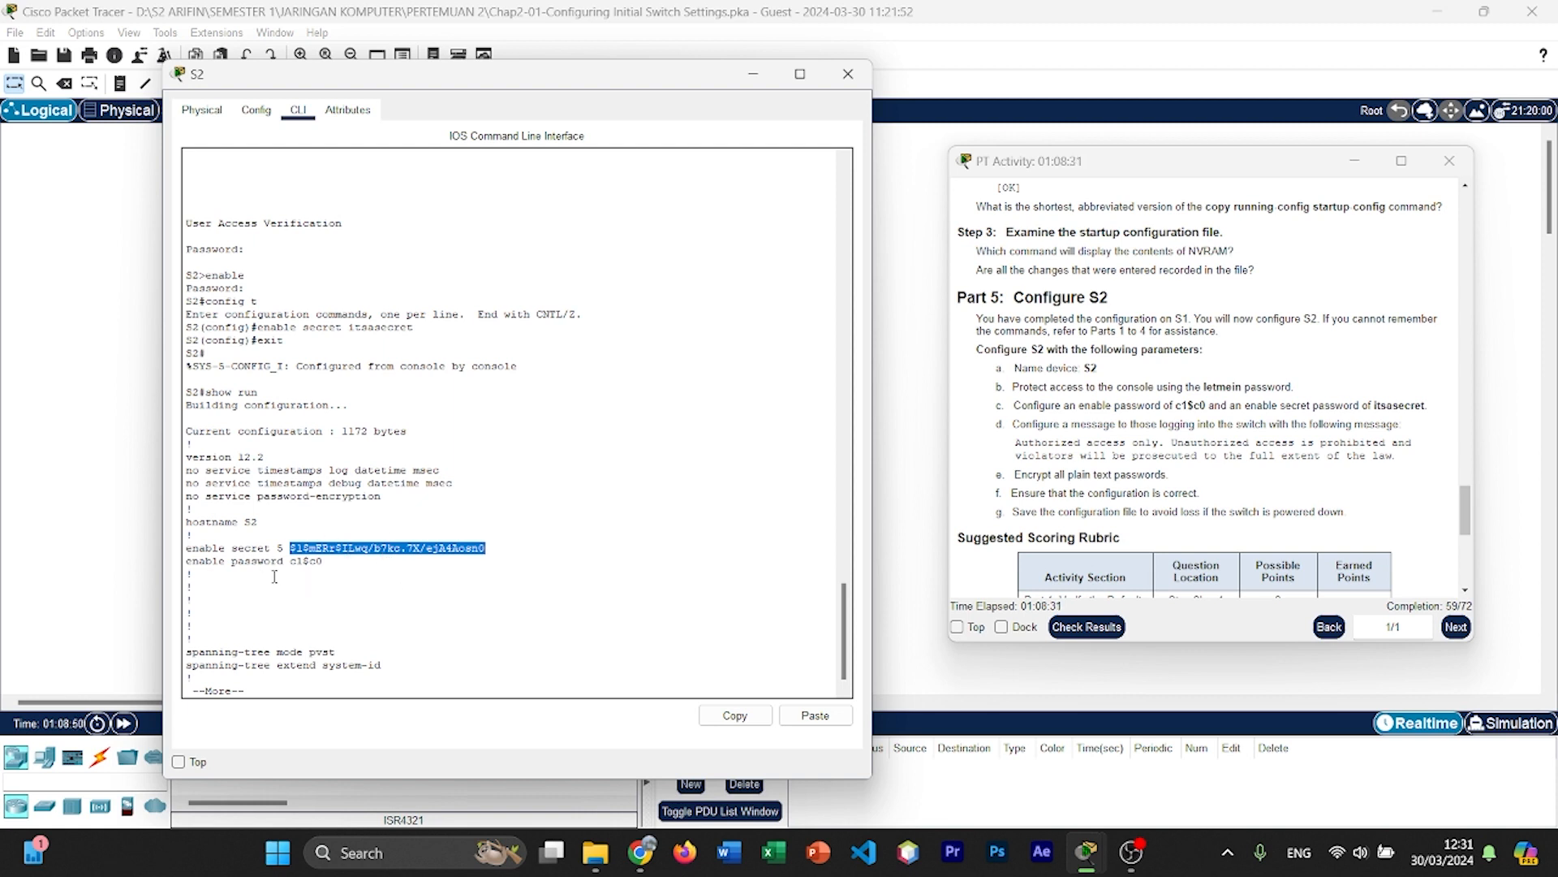
{"action": "left_click_drag", "start_coordinate": [292, 560], "coordinate": [324, 565]}
{"action": "left_click", "coordinate": [321, 568]}
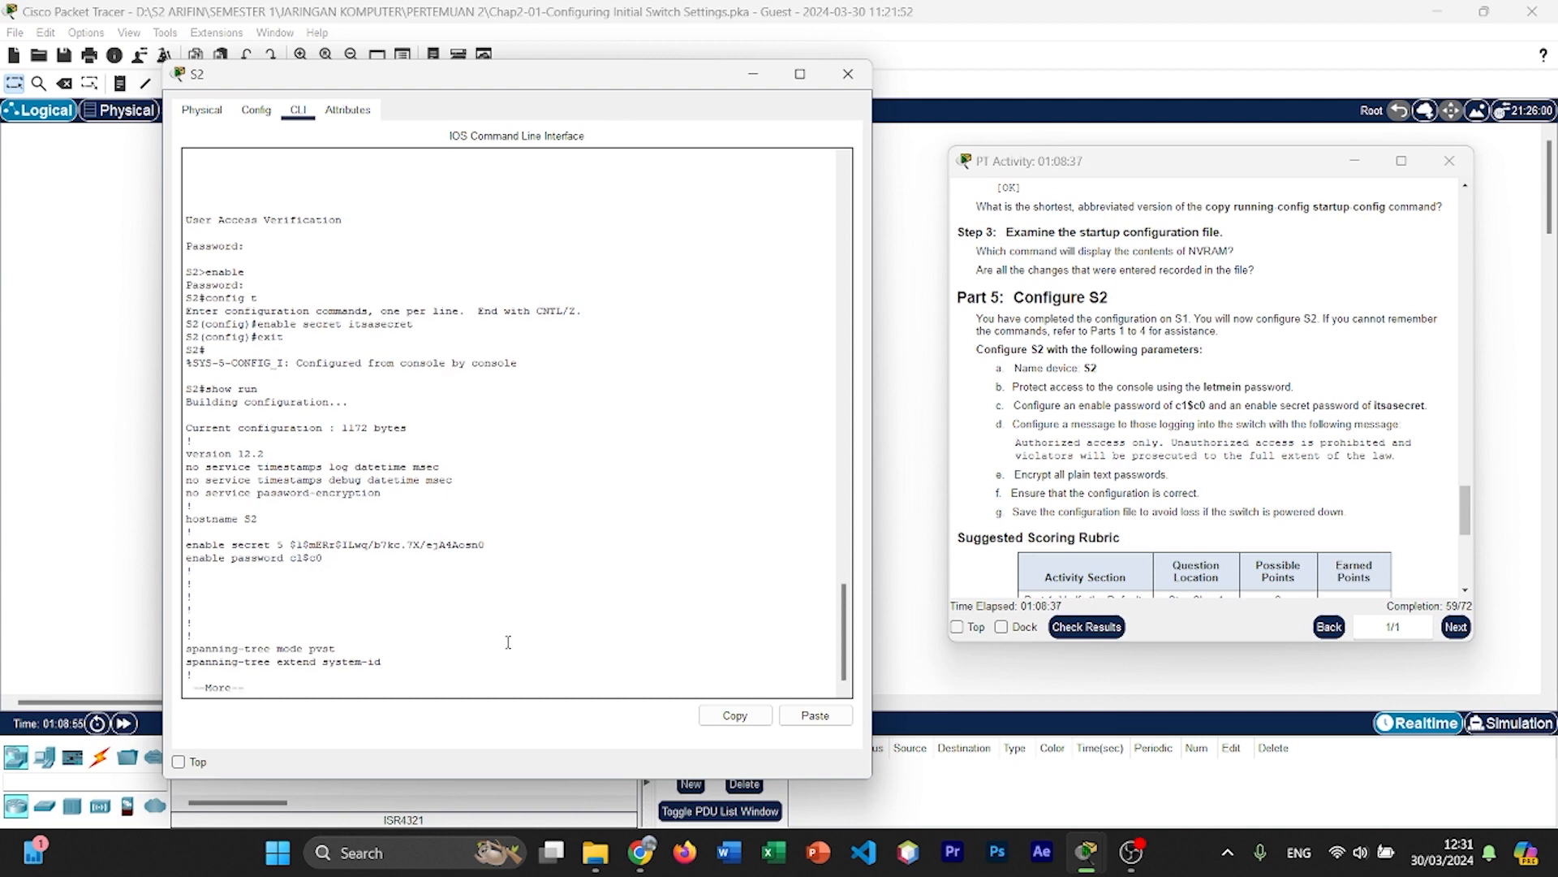
Step: Page through the rest of S2's running configuration, checking the password and login entries under line con 0
{"action": "key", "text": "Return"}
{"action": "key", "text": "Return"}
{"action": "key", "text": "Return"}
{"action": "key", "text": "Return"}
{"action": "key", "text": "Return"}
{"action": "key", "text": "Return"}
{"action": "key", "text": "Return"}
{"action": "key", "text": "Return"}
{"action": "key", "text": "Return"}
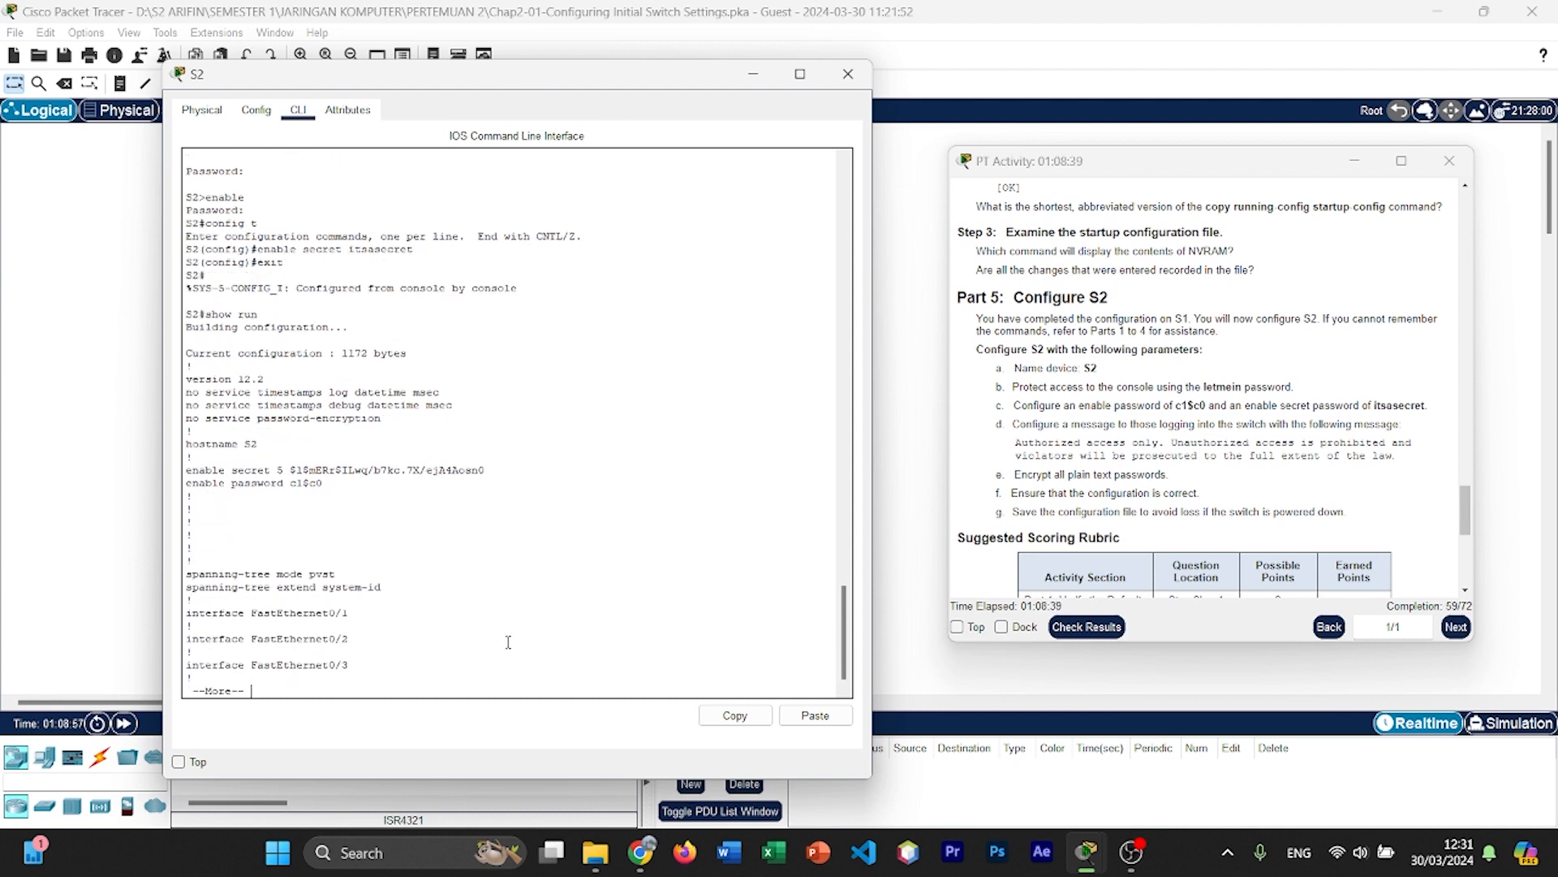
{"action": "key", "text": "Return"}
{"action": "key", "text": "Return"}
{"action": "key", "text": "Return"}
{"action": "key", "text": "Return"}
{"action": "key", "text": "Return"}
{"action": "key", "text": "Return"}
{"action": "key", "text": "Return"}
{"action": "key", "text": "Return"}
{"action": "key", "text": "Return"}
{"action": "key", "text": "Return"}
{"action": "key", "text": "Return"}
{"action": "key", "text": "Return"}
{"action": "key", "text": "Return"}
{"action": "key", "text": "Return"}
{"action": "key", "text": "Return"}
{"action": "key", "text": "Return"}
{"action": "key", "text": "Return"}
{"action": "key", "text": "Return"}
{"action": "key", "text": "Return"}
{"action": "key", "text": "Return"}
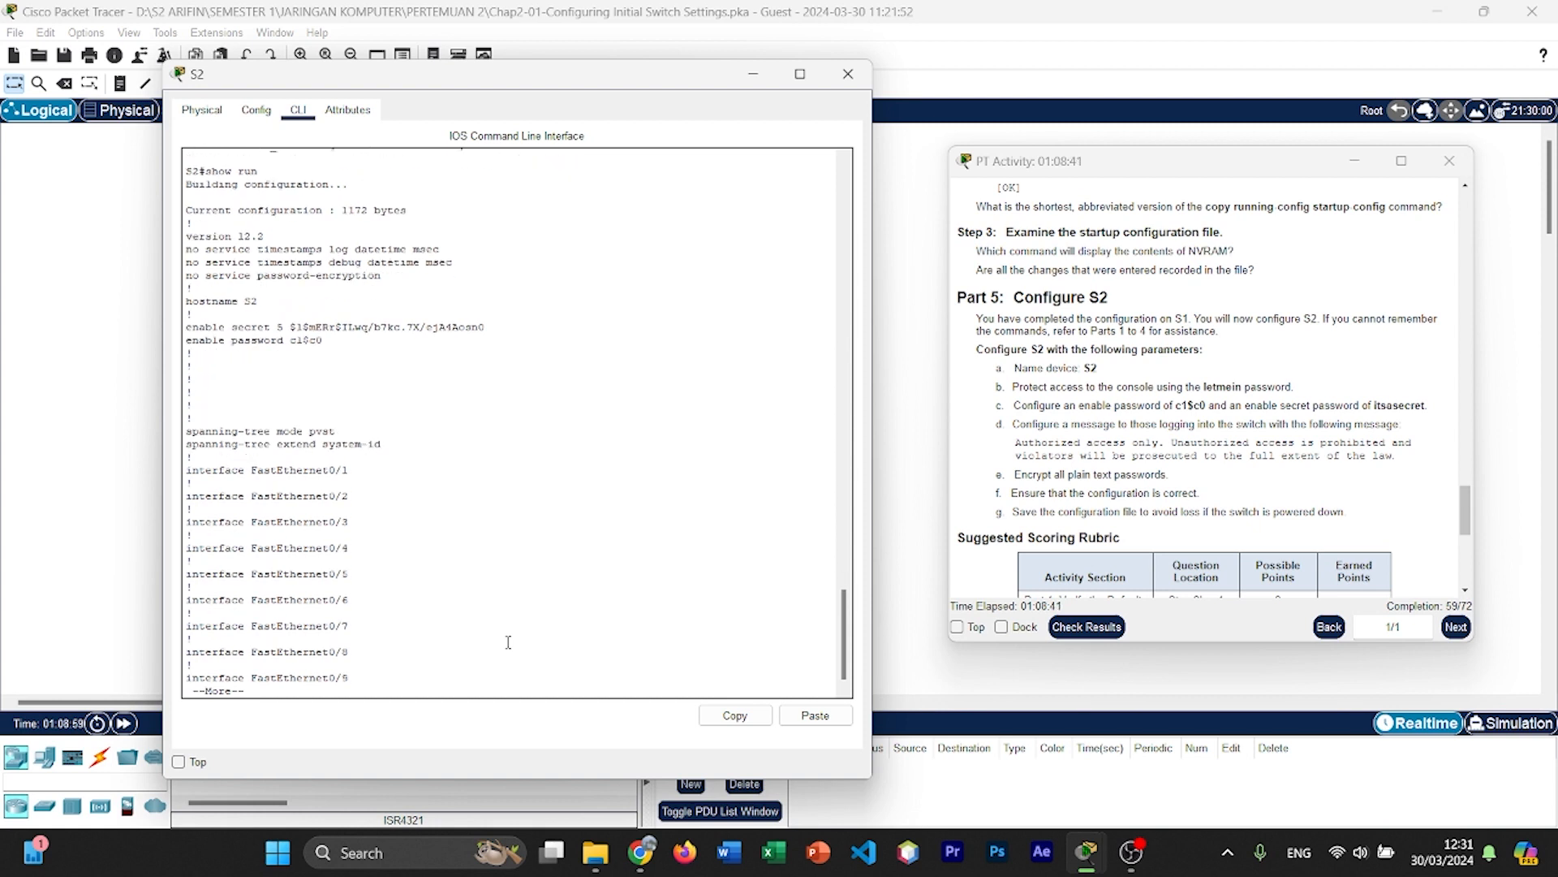
{"action": "key", "text": "Return"}
{"action": "key", "text": "Return"}
{"action": "key", "text": "Return"}
{"action": "key", "text": "Return"}
{"action": "key", "text": "Return"}
{"action": "key", "text": "Return"}
{"action": "key", "text": "Return"}
{"action": "key", "text": "Return"}
{"action": "key", "text": "Return"}
{"action": "key", "text": "Return"}
{"action": "key", "text": "Return"}
{"action": "key", "text": "Return"}
{"action": "key", "text": "Return"}
{"action": "key", "text": "Return"}
{"action": "key", "text": "Return"}
{"action": "key", "text": "Return"}
{"action": "key", "text": "Return"}
{"action": "key", "text": "Return"}
{"action": "key", "text": "Return"}
{"action": "key", "text": "Return"}
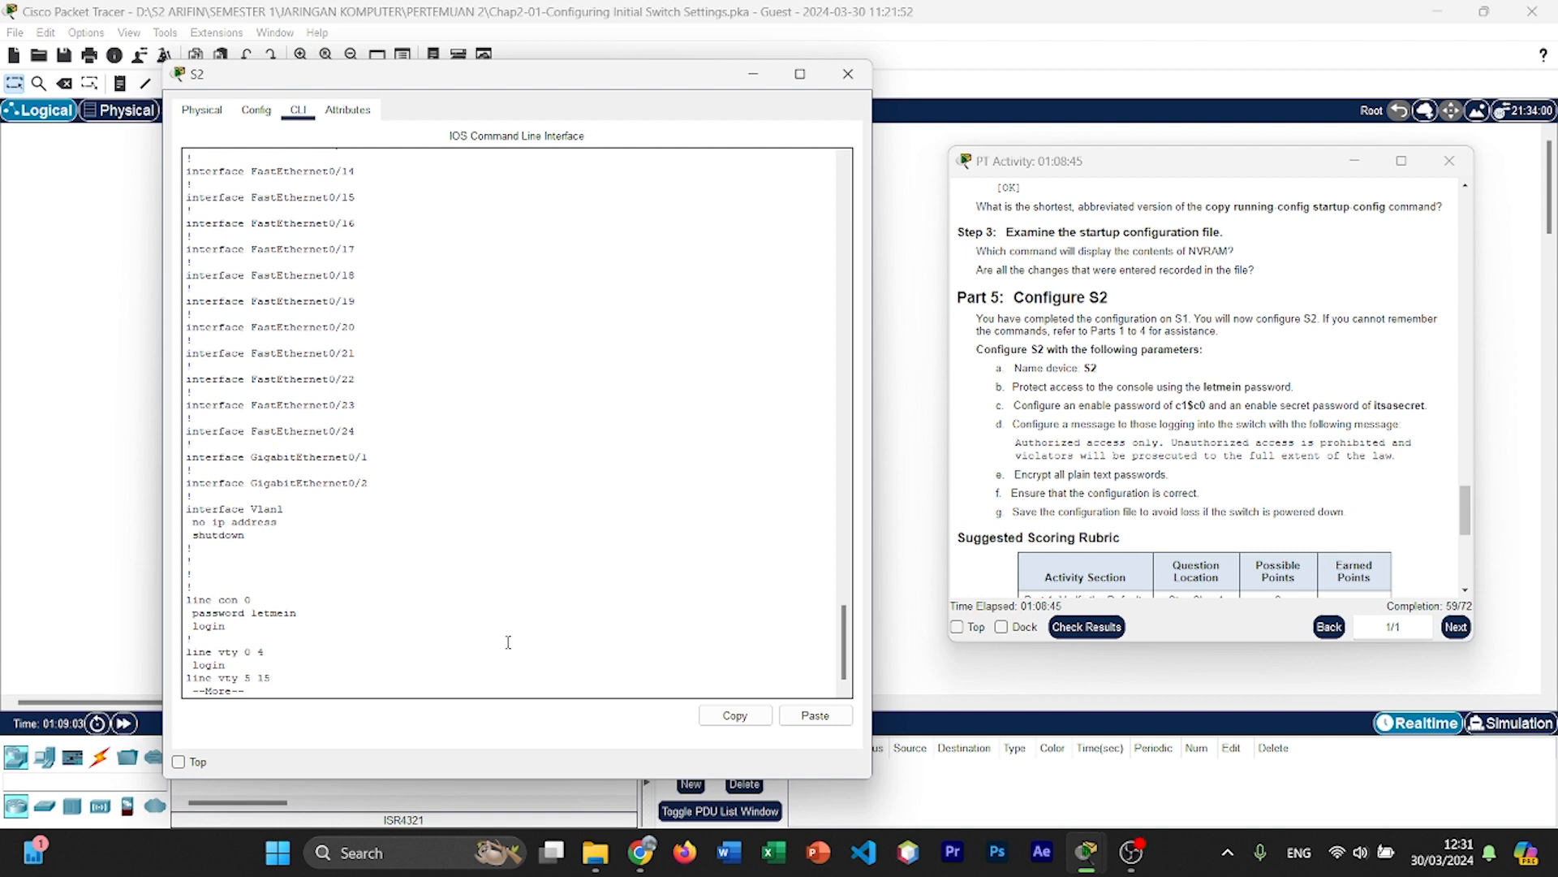
{"action": "double_click", "coordinate": [275, 614]}
{"action": "left_click_drag", "start_coordinate": [334, 630], "coordinate": [324, 612]}
{"action": "key", "text": "Return"}
{"action": "key", "text": "Return"}
{"action": "key", "text": "Return"}
{"action": "key", "text": "Return"}
{"action": "key", "text": "Return"}
{"action": "key", "text": "Return"}
{"action": "key", "text": "Return"}
{"action": "key", "text": "Return"}
{"action": "key", "text": "Return"}
{"action": "key", "text": "Return"}
{"action": "key", "text": "Return"}
{"action": "key", "text": "Return"}
{"action": "key", "text": "Return"}
{"action": "key", "text": "Return"}
{"action": "key", "text": "Return"}
{"action": "key", "text": "Return"}
{"action": "key", "text": "Return"}
{"action": "key", "text": "Return"}
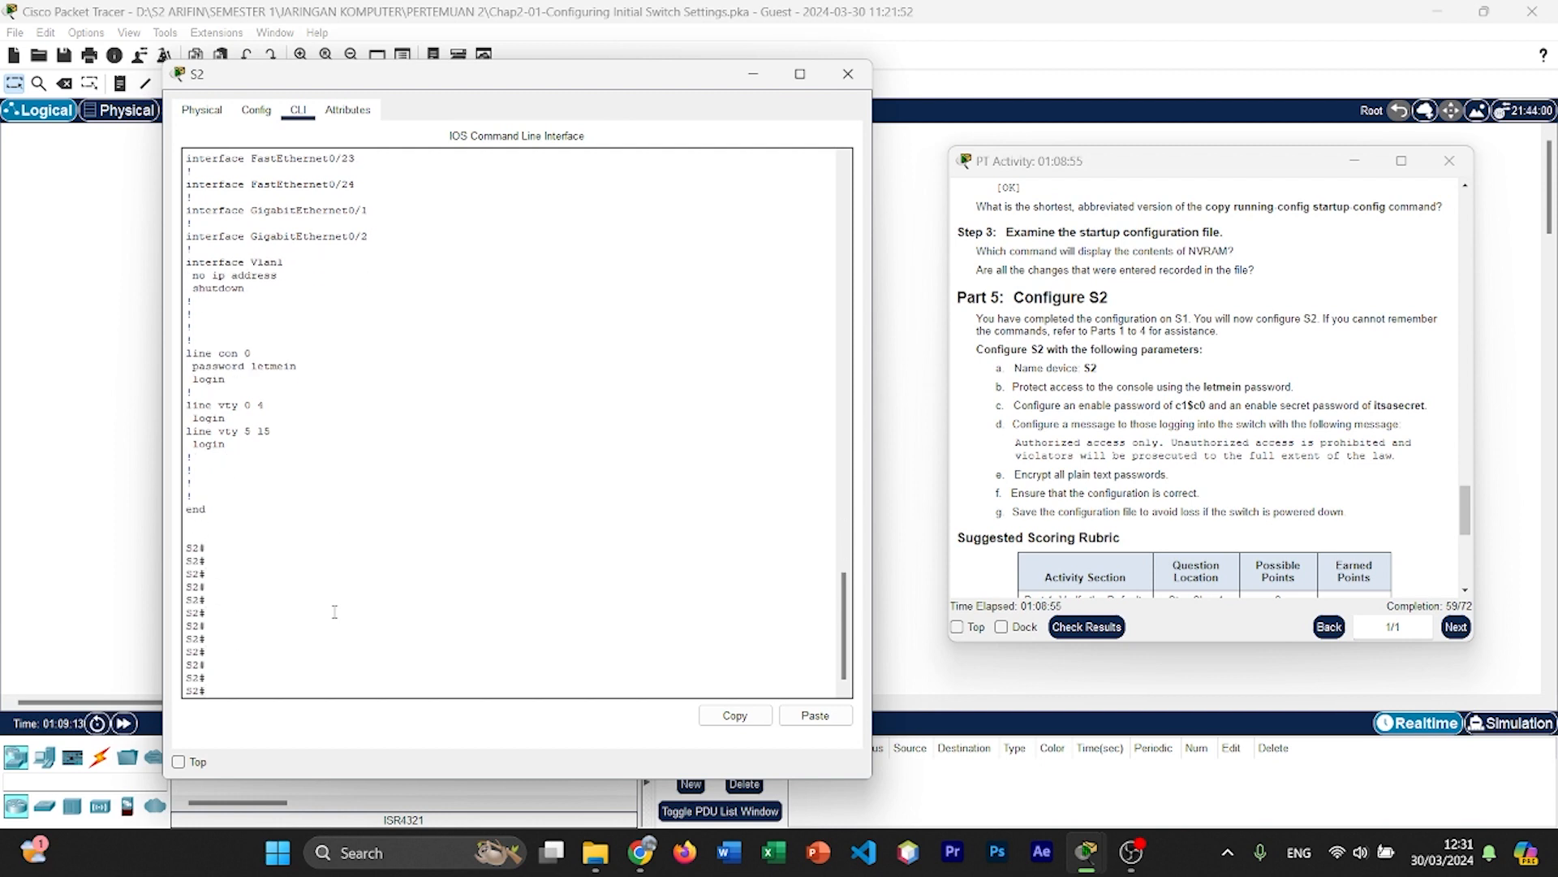
Step: Return to global configuration mode on S2 with config t
{"action": "type", "text": "servic"}
{"action": "key", "text": "BackSpace"}
{"action": "key", "text": "BackSpace"}
{"action": "key", "text": "BackSpace"}
{"action": "key", "text": "BackSpace"}
{"action": "key", "text": "BackSpace"}
{"action": "key", "text": "BackSpace"}
{"action": "type", "text": "config t"}
{"action": "key", "text": "Return"}
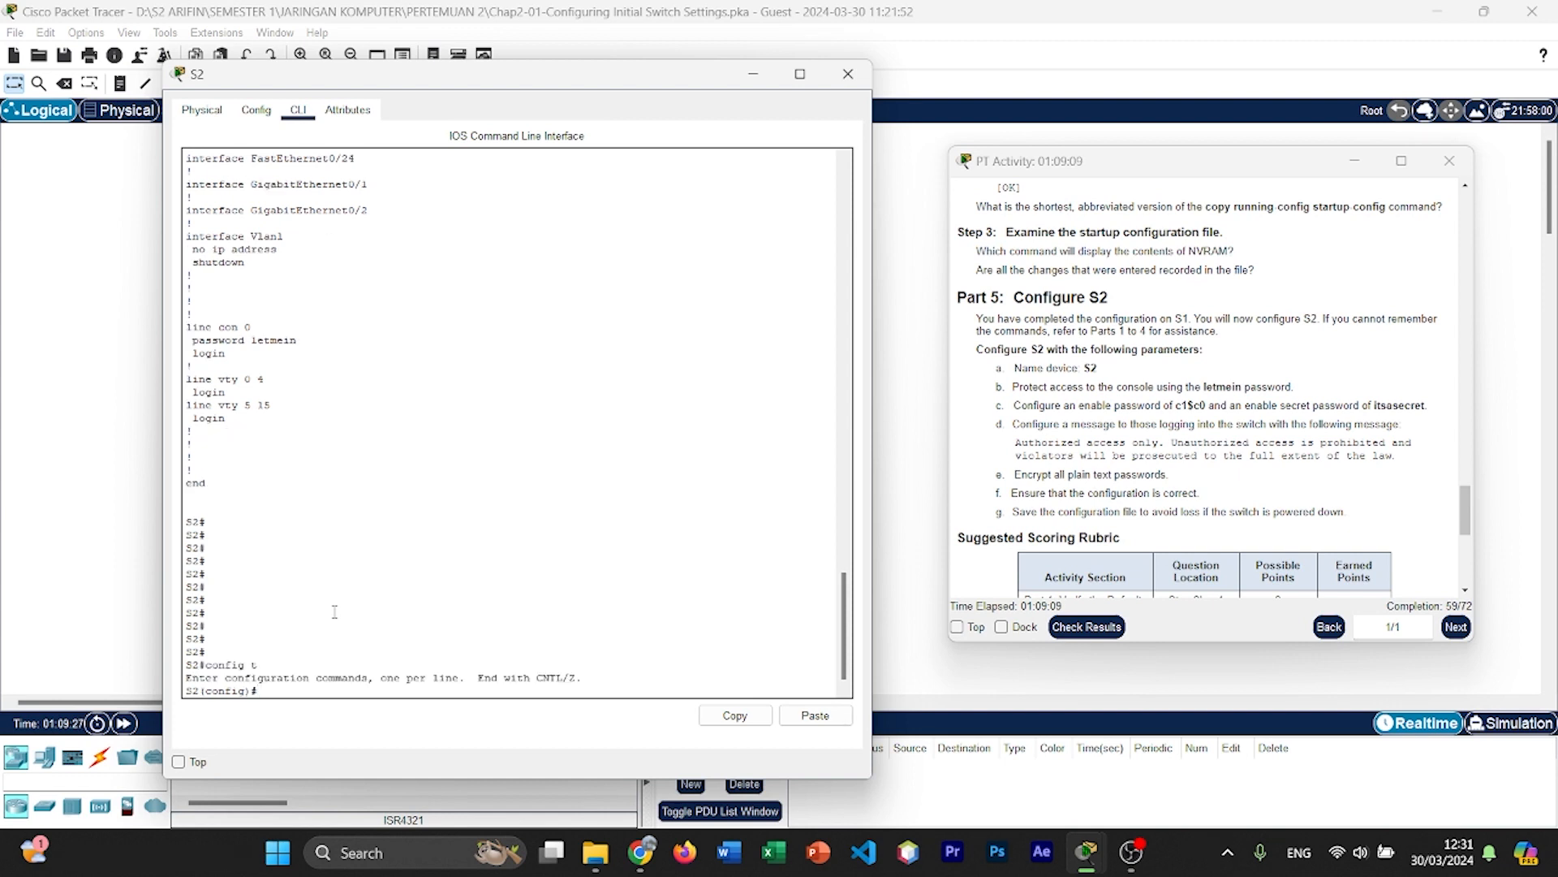
Step: Encrypt all plain text passwords on S2 with service password-encryption and exit global configuration mode
{"action": "type", "text": "service password-encryption"}
{"action": "key", "text": "Return"}
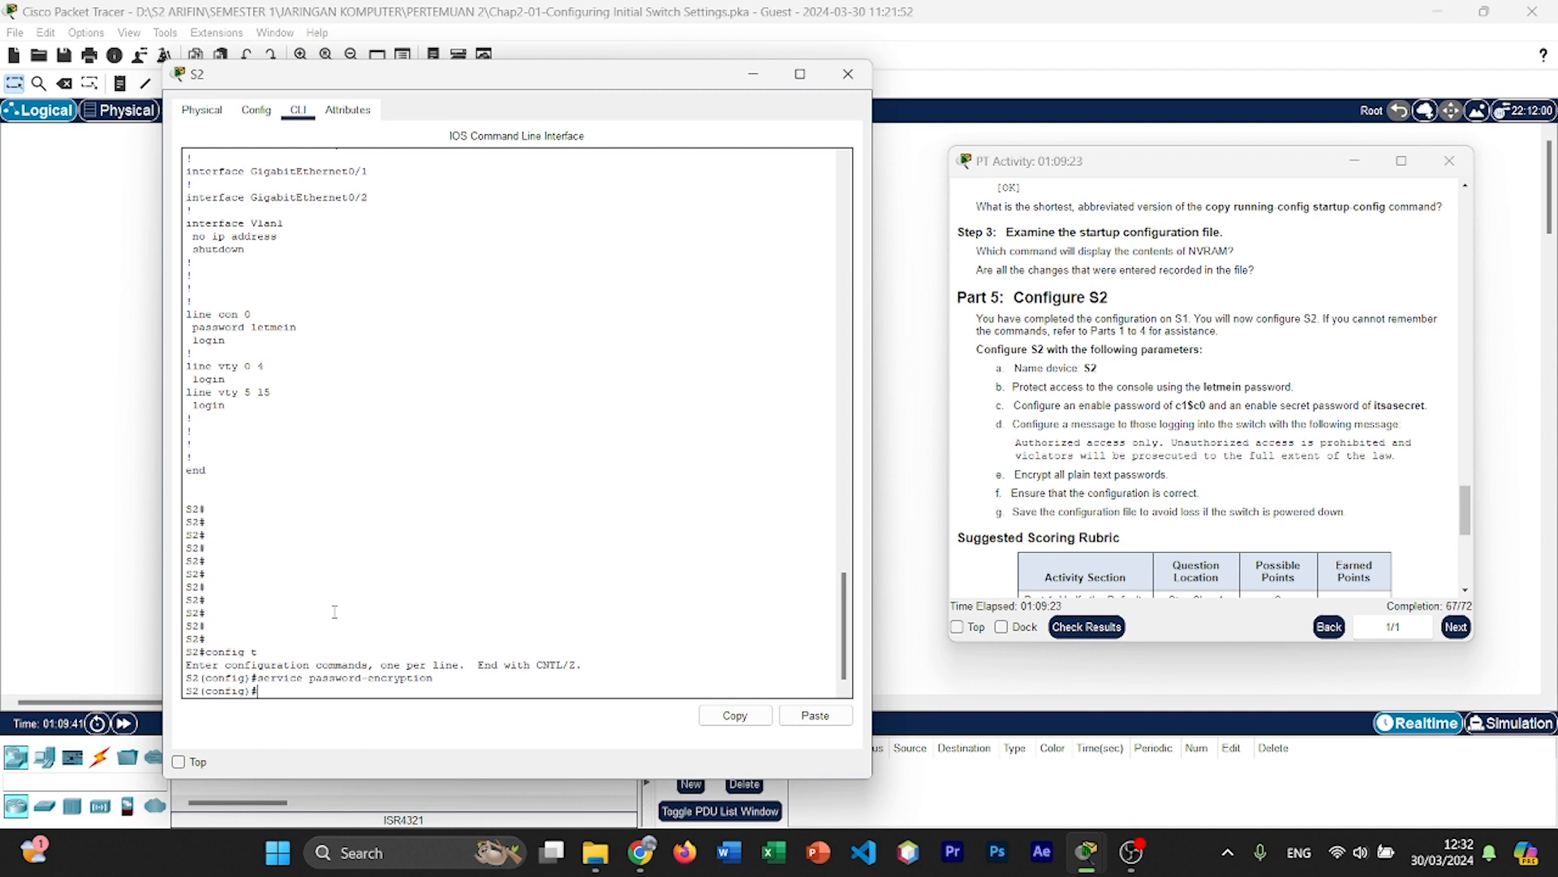
{"action": "type", "text": "exit"}
{"action": "key", "text": "Return"}
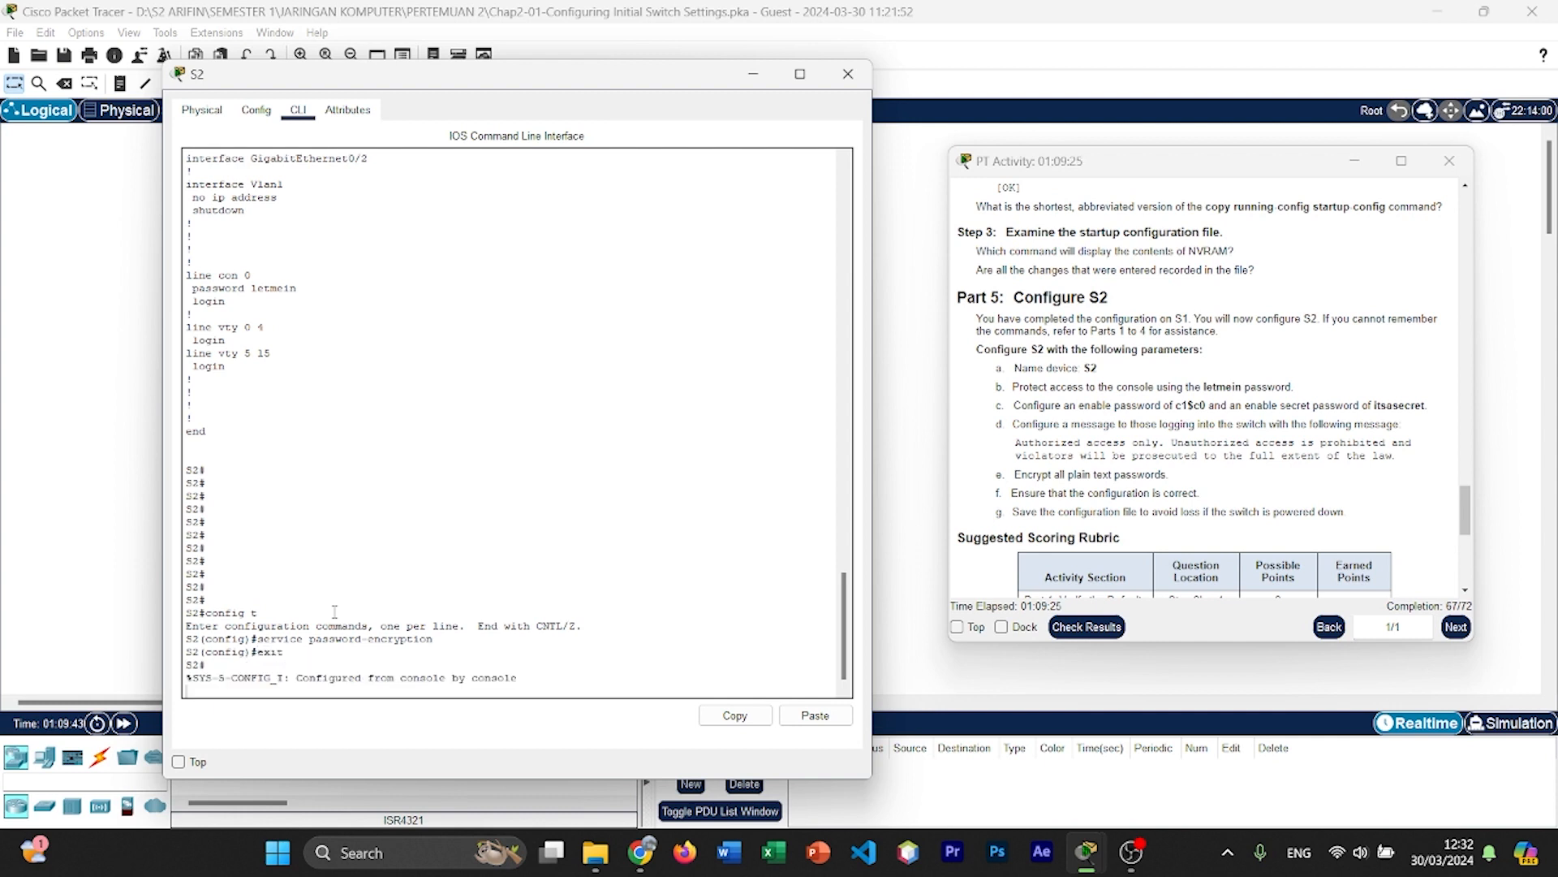
Step: Display S2's running configuration with show run and page down to the line con 0 section
{"action": "type", "text": "s"}
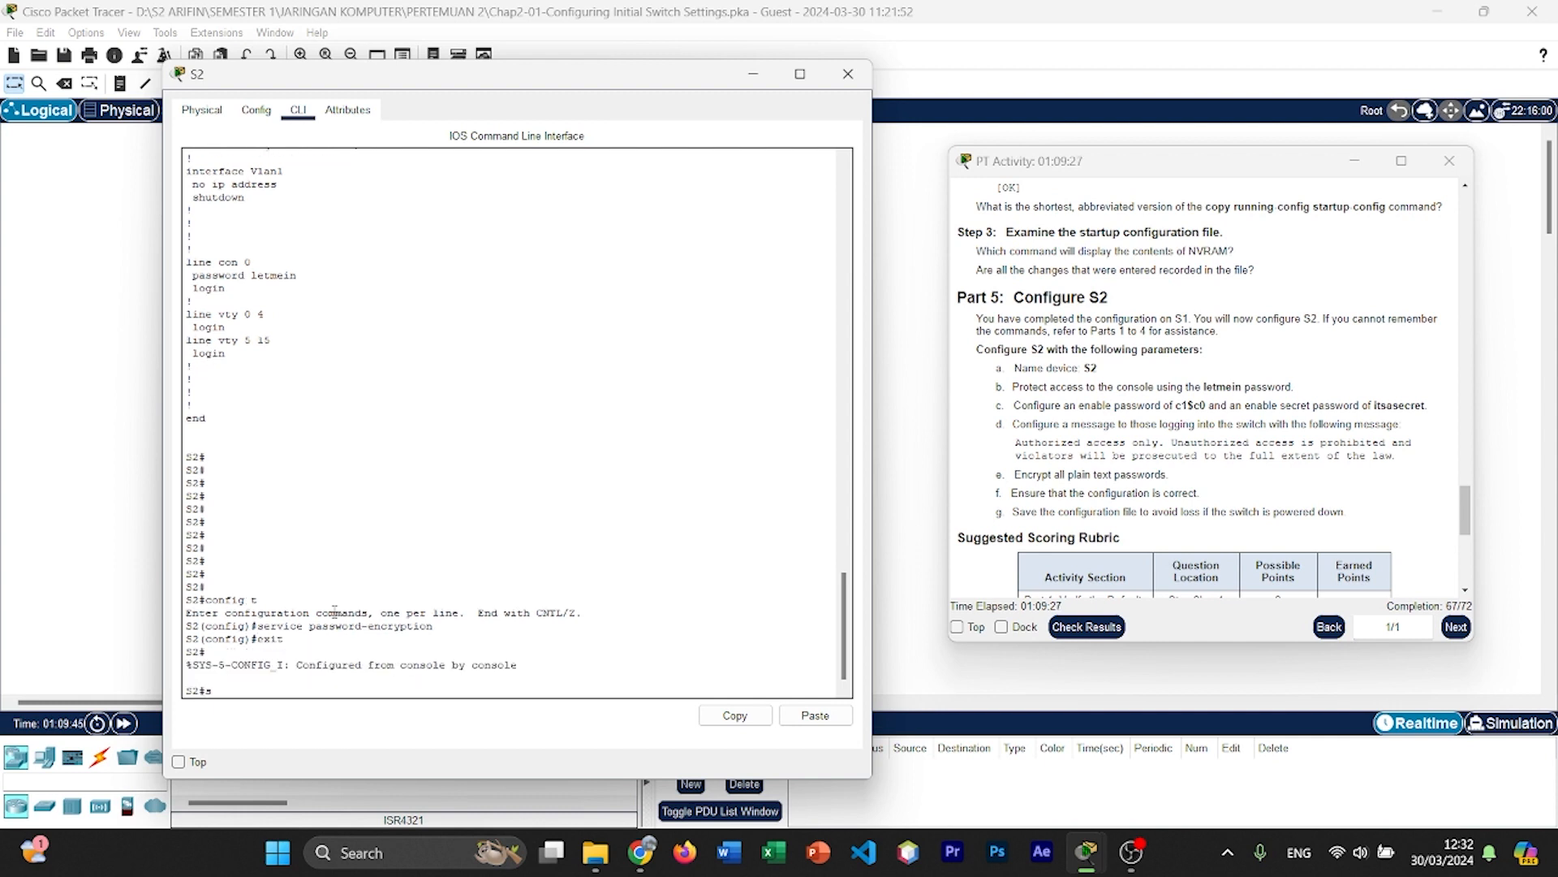
{"action": "type", "text": "how run"}
{"action": "key", "text": "Return"}
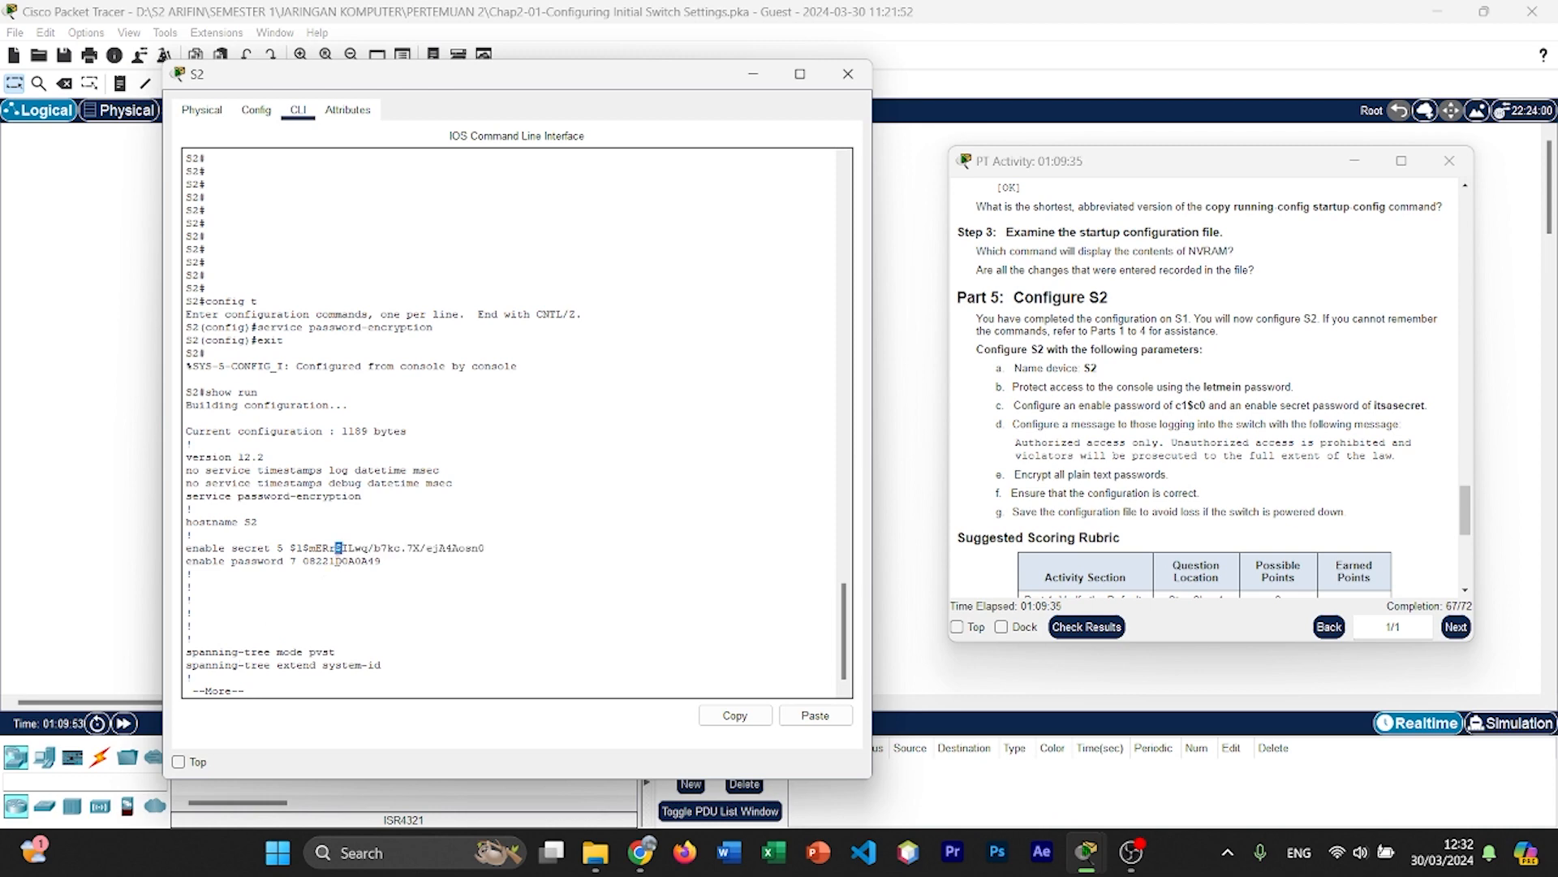
{"action": "key", "text": "Return"}
{"action": "key", "text": "Return"}
{"action": "key", "text": "Return"}
{"action": "key", "text": "Return"}
{"action": "key", "text": "Return"}
{"action": "key", "text": "Return"}
{"action": "key", "text": "Return"}
{"action": "key", "text": "Return"}
{"action": "key", "text": "Return"}
{"action": "key", "text": "Return"}
{"action": "key", "text": "Return"}
{"action": "key", "text": "Return"}
{"action": "key", "text": "Return"}
{"action": "key", "text": "Return"}
{"action": "key", "text": "Return"}
{"action": "key", "text": "Return"}
{"action": "key", "text": "Return"}
{"action": "key", "text": "Return"}
{"action": "key", "text": "Return"}
{"action": "key", "text": "Return"}
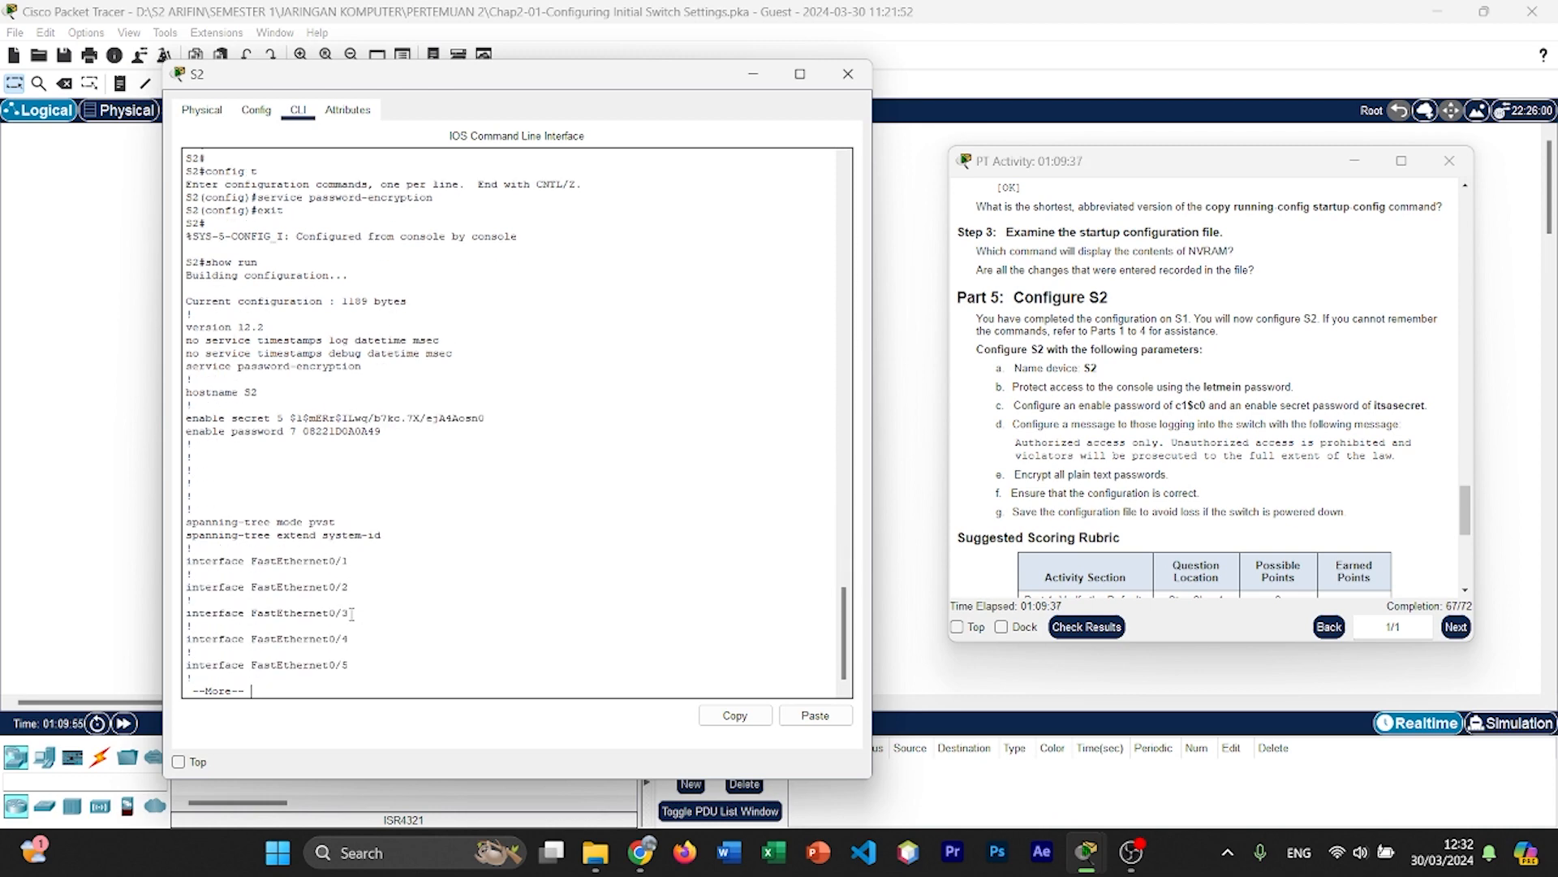
{"action": "key", "text": "Return"}
{"action": "key", "text": "Return"}
{"action": "key", "text": "Return"}
{"action": "key", "text": "Return"}
{"action": "key", "text": "Return"}
{"action": "key", "text": "Return"}
{"action": "key", "text": "Return"}
{"action": "key", "text": "Return"}
{"action": "key", "text": "Return"}
{"action": "key", "text": "Return"}
{"action": "key", "text": "Return"}
{"action": "key", "text": "Return"}
{"action": "key", "text": "Return"}
{"action": "key", "text": "Return"}
{"action": "key", "text": "Return"}
{"action": "key", "text": "Return"}
{"action": "key", "text": "Return"}
{"action": "key", "text": "Return"}
{"action": "key", "text": "Return"}
{"action": "key", "text": "Return"}
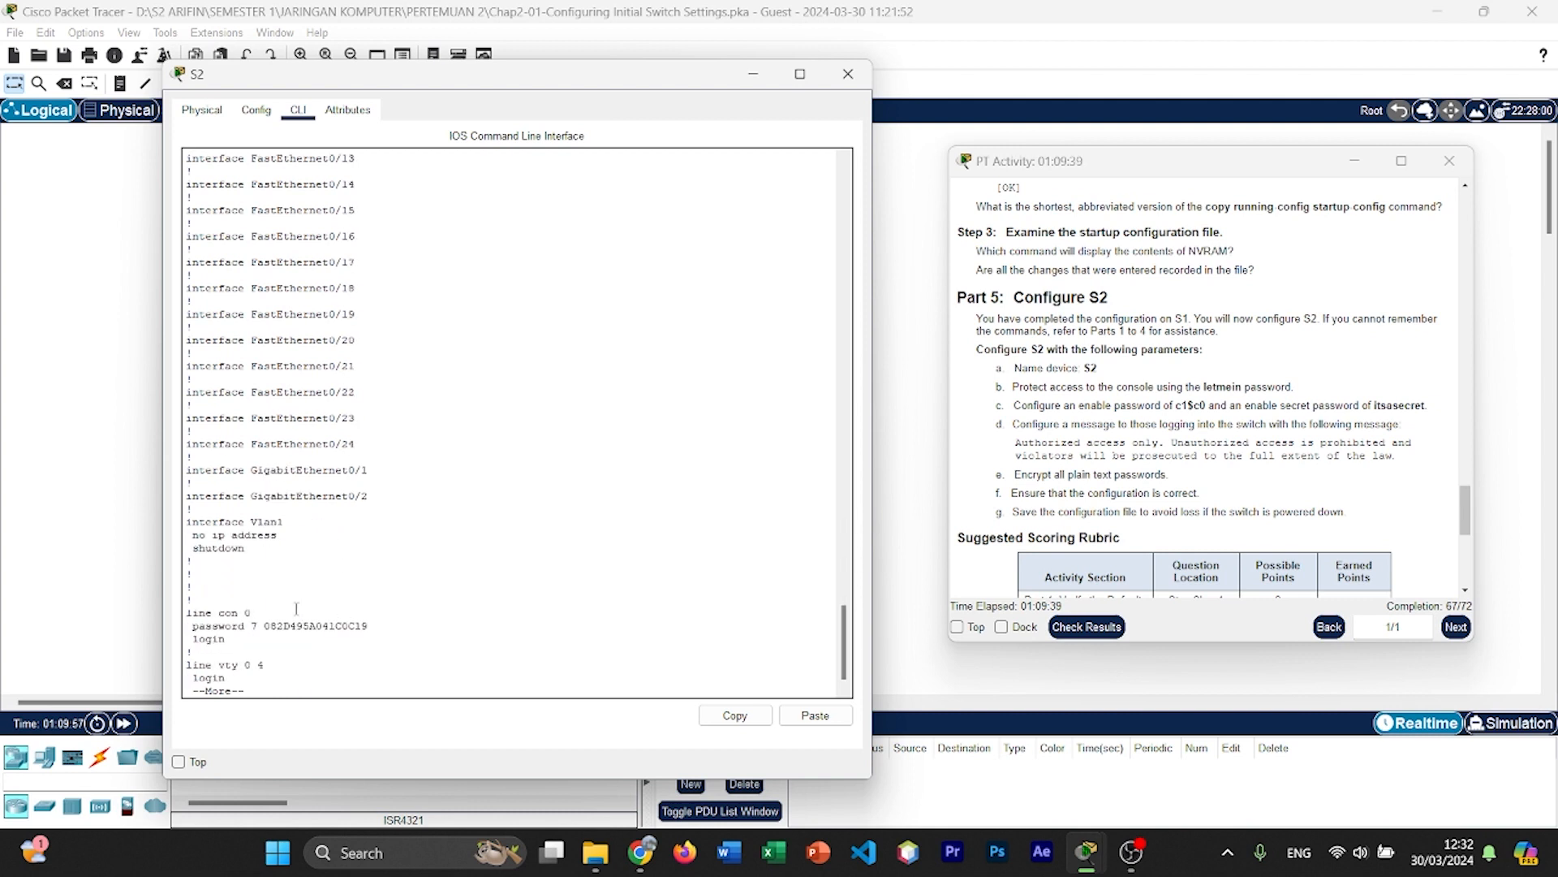
Step: Examine the console line's password entry and page to the end of the running configuration
{"action": "double_click", "coordinate": [292, 626]}
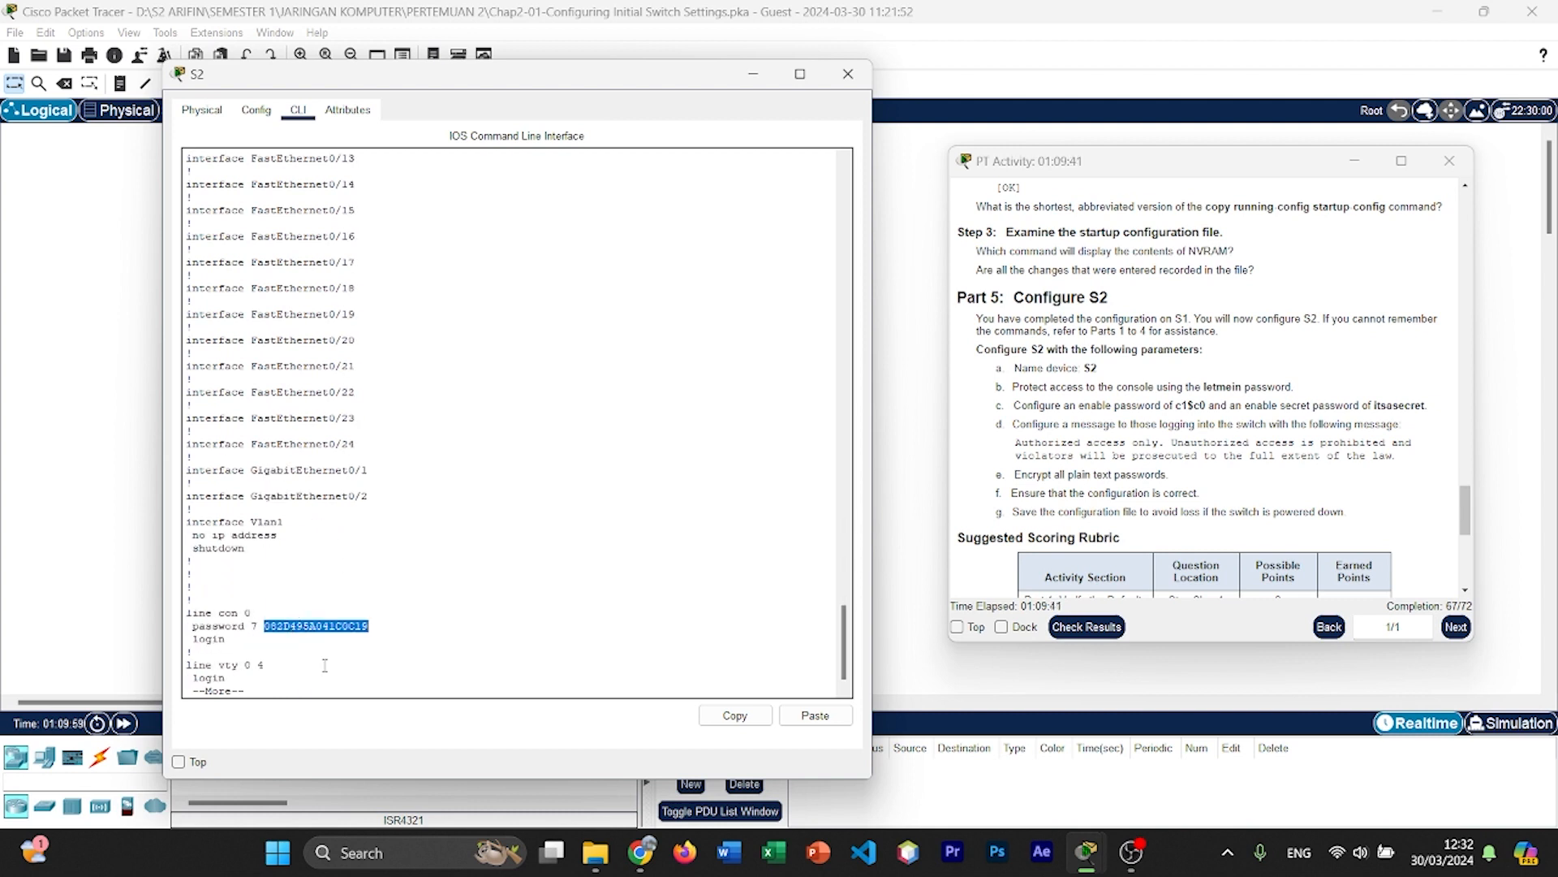
{"action": "left_click", "coordinate": [437, 670]}
{"action": "key", "text": "Return"}
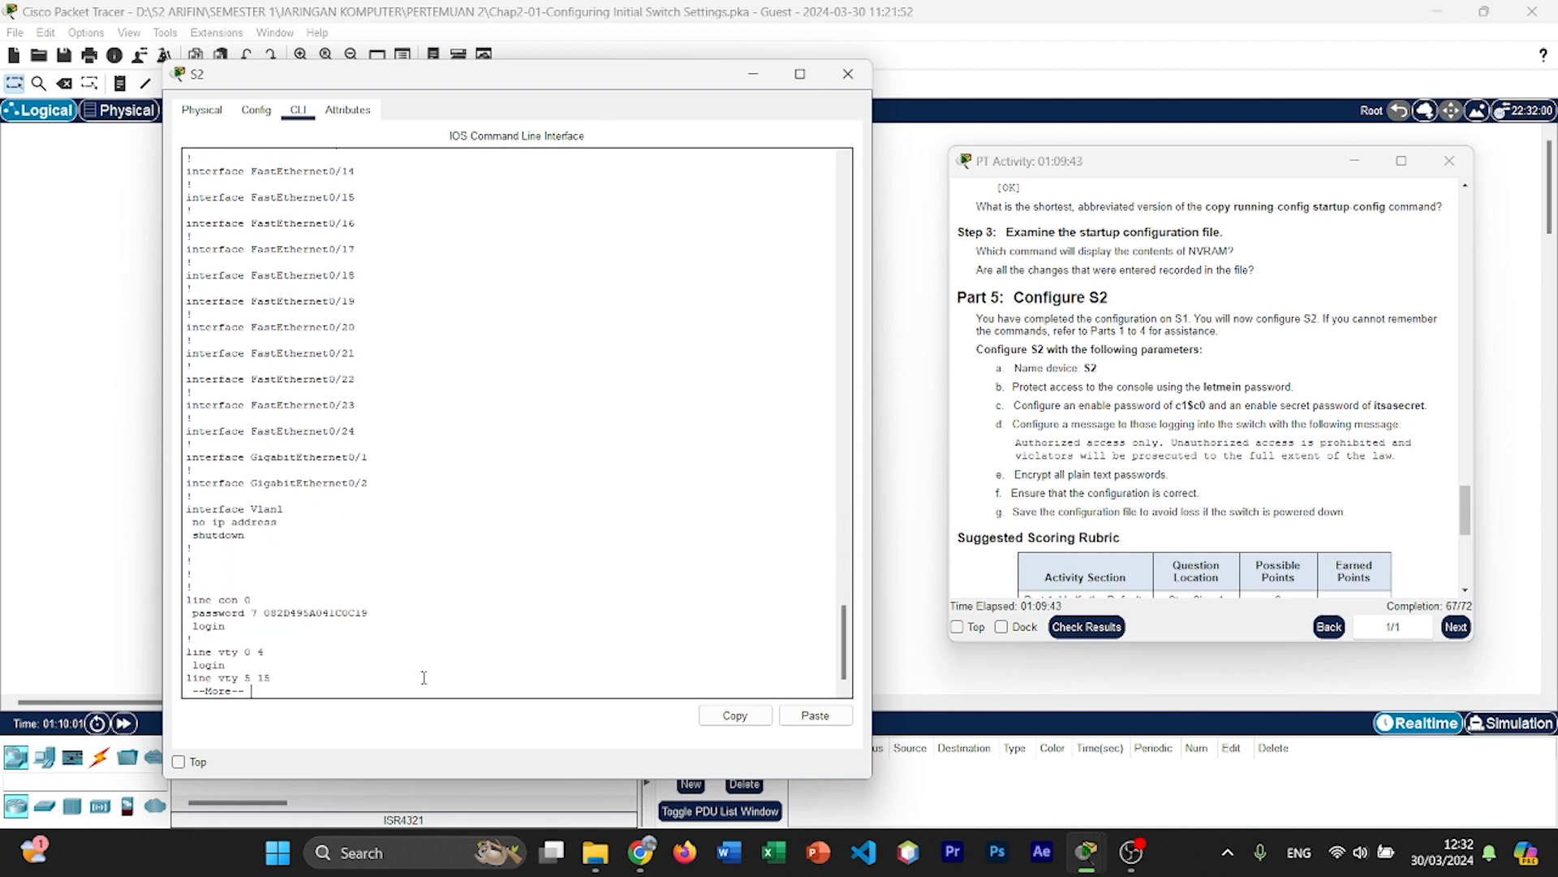
{"action": "key", "text": "Return"}
{"action": "key", "text": "Return"}
{"action": "key", "text": "Return"}
{"action": "key", "text": "Return"}
{"action": "key", "text": "Return"}
{"action": "key", "text": "Return"}
{"action": "key", "text": "Return"}
{"action": "key", "text": "Return"}
{"action": "key", "text": "Return"}
{"action": "key", "text": "Return"}
{"action": "key", "text": "Return"}
{"action": "key", "text": "Return"}
{"action": "key", "text": "Return"}
{"action": "key", "text": "Return"}
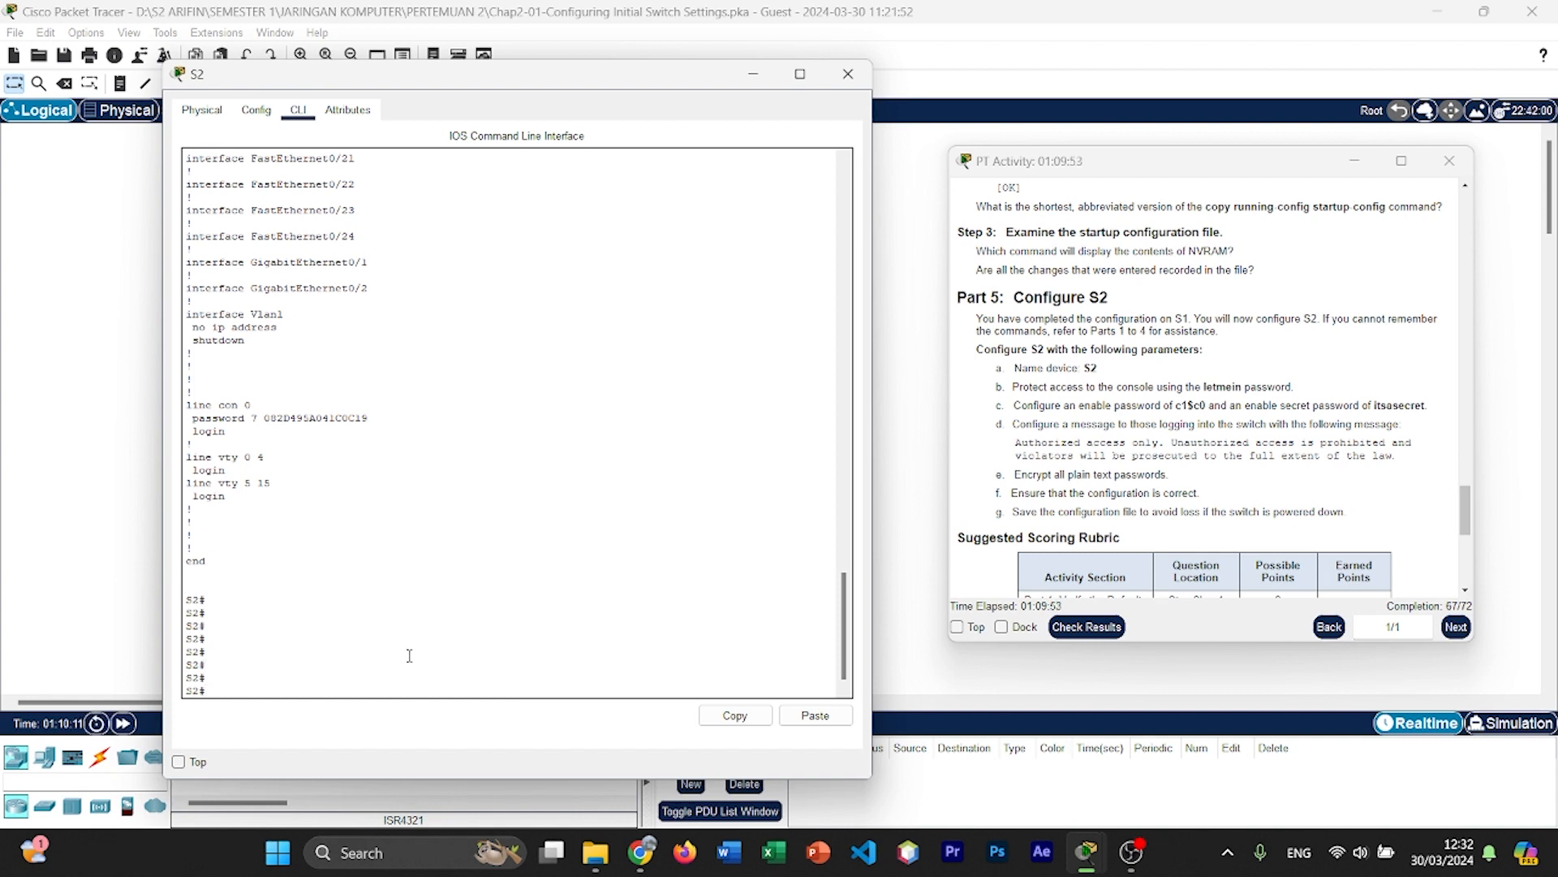
Step: Enter global configuration mode on S2 with config t to prepare for the banner command
{"action": "type", "text": "config"}
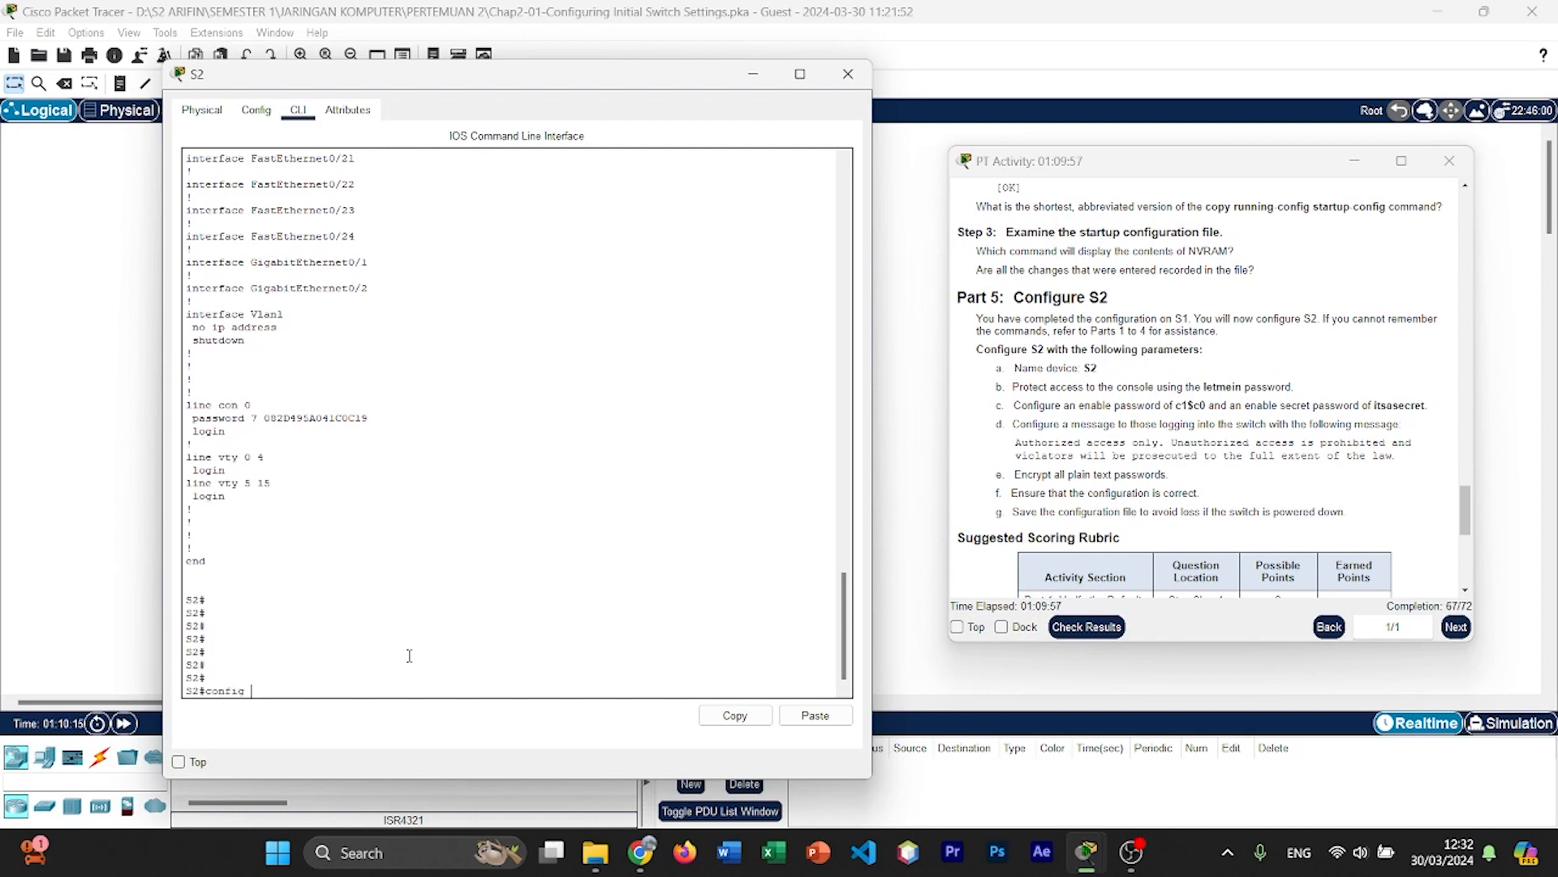
{"action": "type", "text": " t"}
{"action": "key", "text": "Return"}
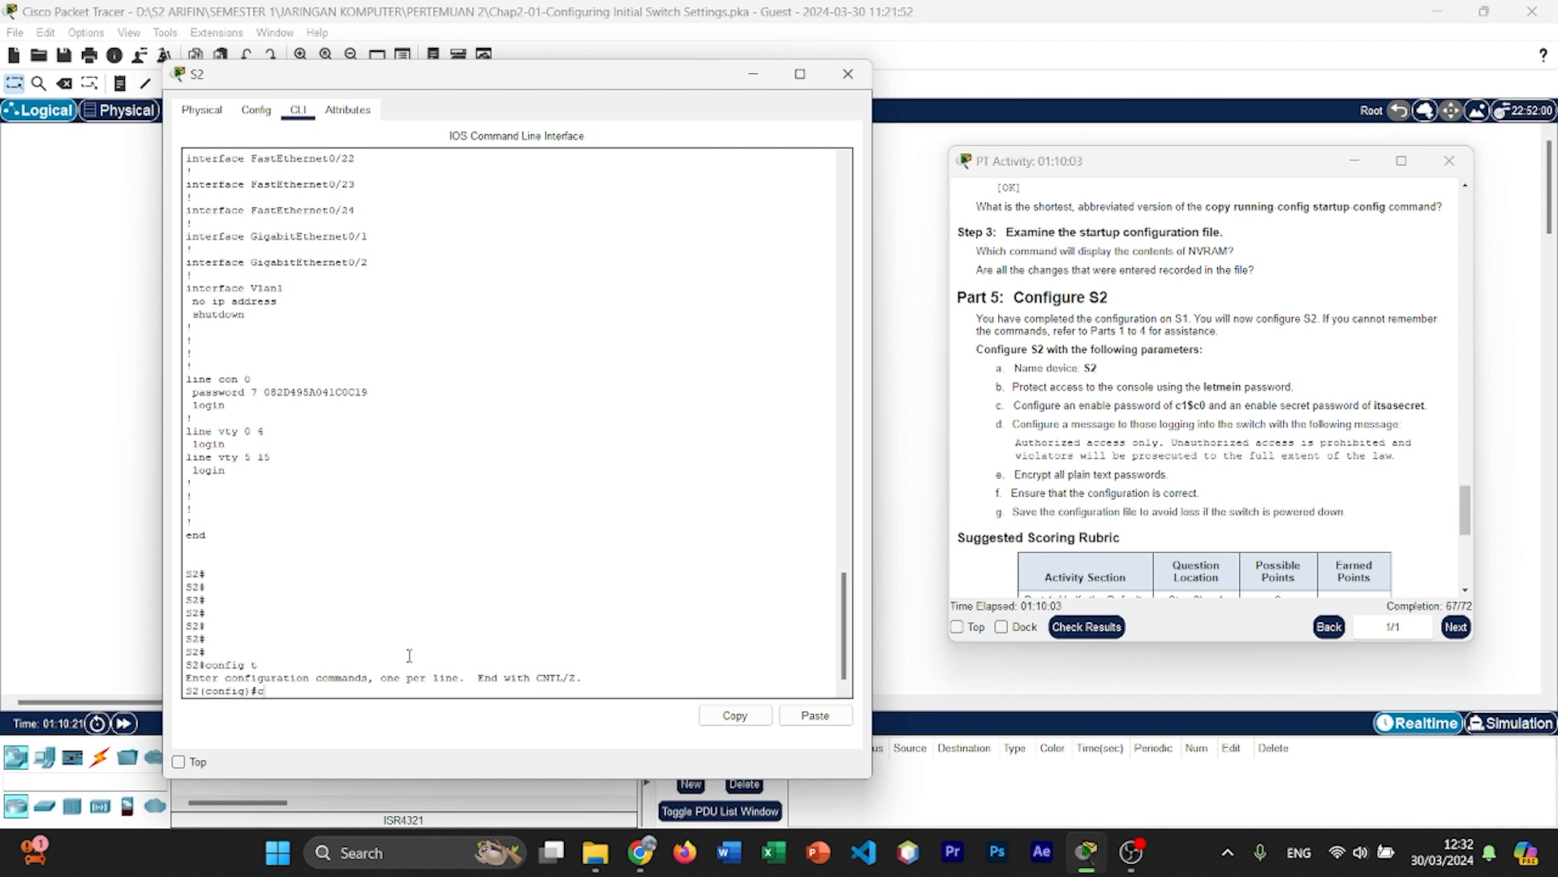
Step: Set S2's MOTD banner to "Authorized access only. Unautorized access is prohibited and violators will be prosecuted to the extent of the law."
{"action": "key", "text": "BackSpace"}
{"action": "key", "text": "BackSpace"}
{"action": "type", "text": "banner motd \"Authorized access only"}
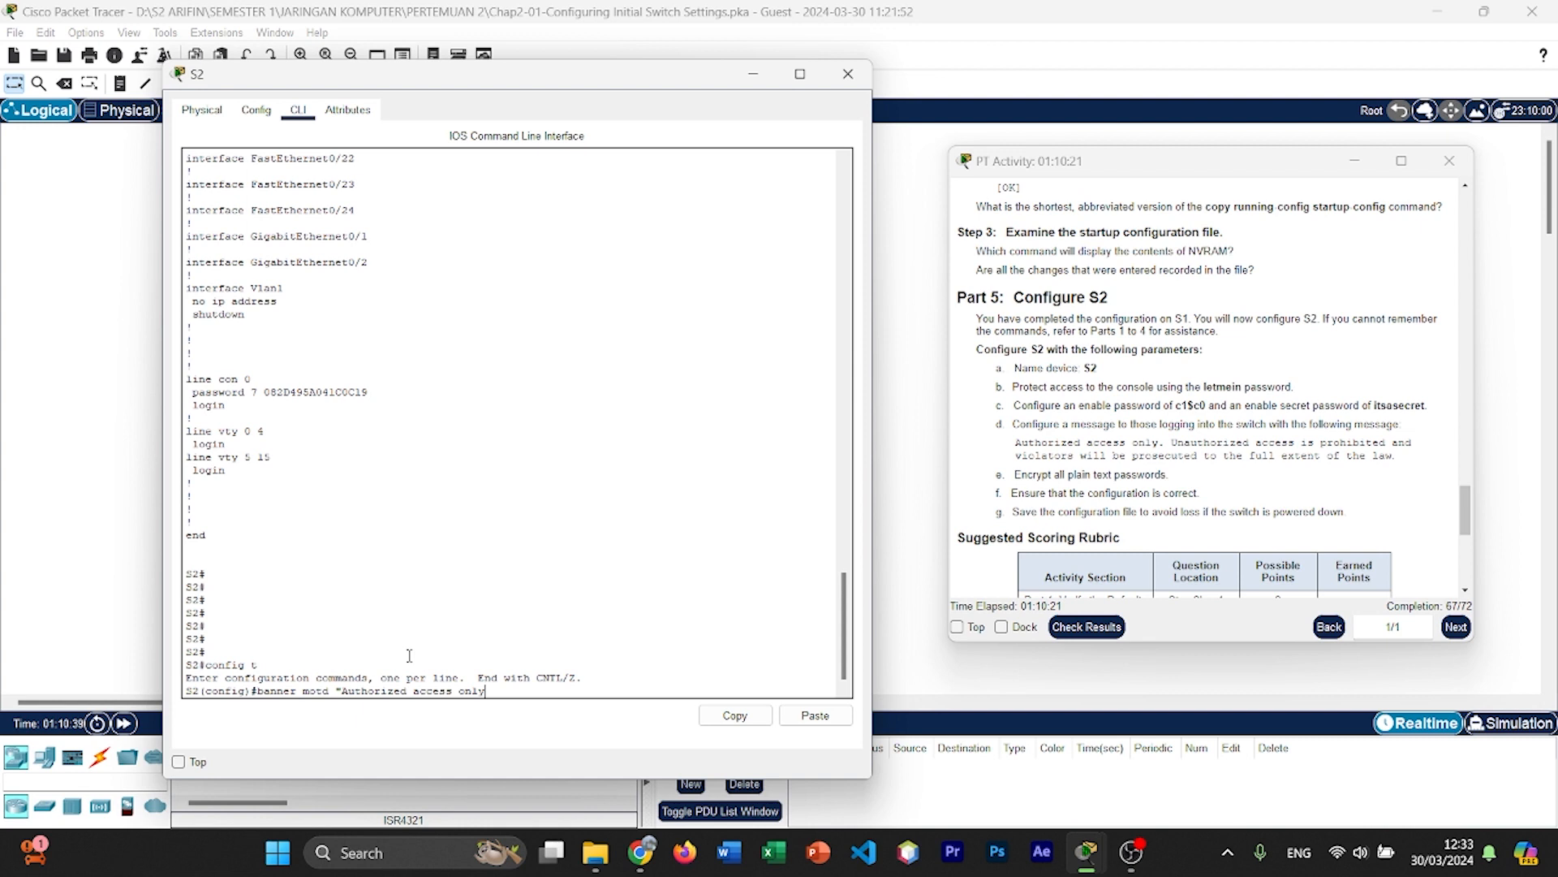
{"action": "type", "text": ". Un"}
{"action": "type", "text": "autoeiz"}
{"action": "type", "text": "ed a"}
{"action": "type", "text": "ccess is prob"}
{"action": "type", "text": "i"}
{"action": "type", "text": "bited"}
{"action": "type", "text": " and"}
{"action": "type", "text": " vio"}
{"action": "type", "text": "lator"}
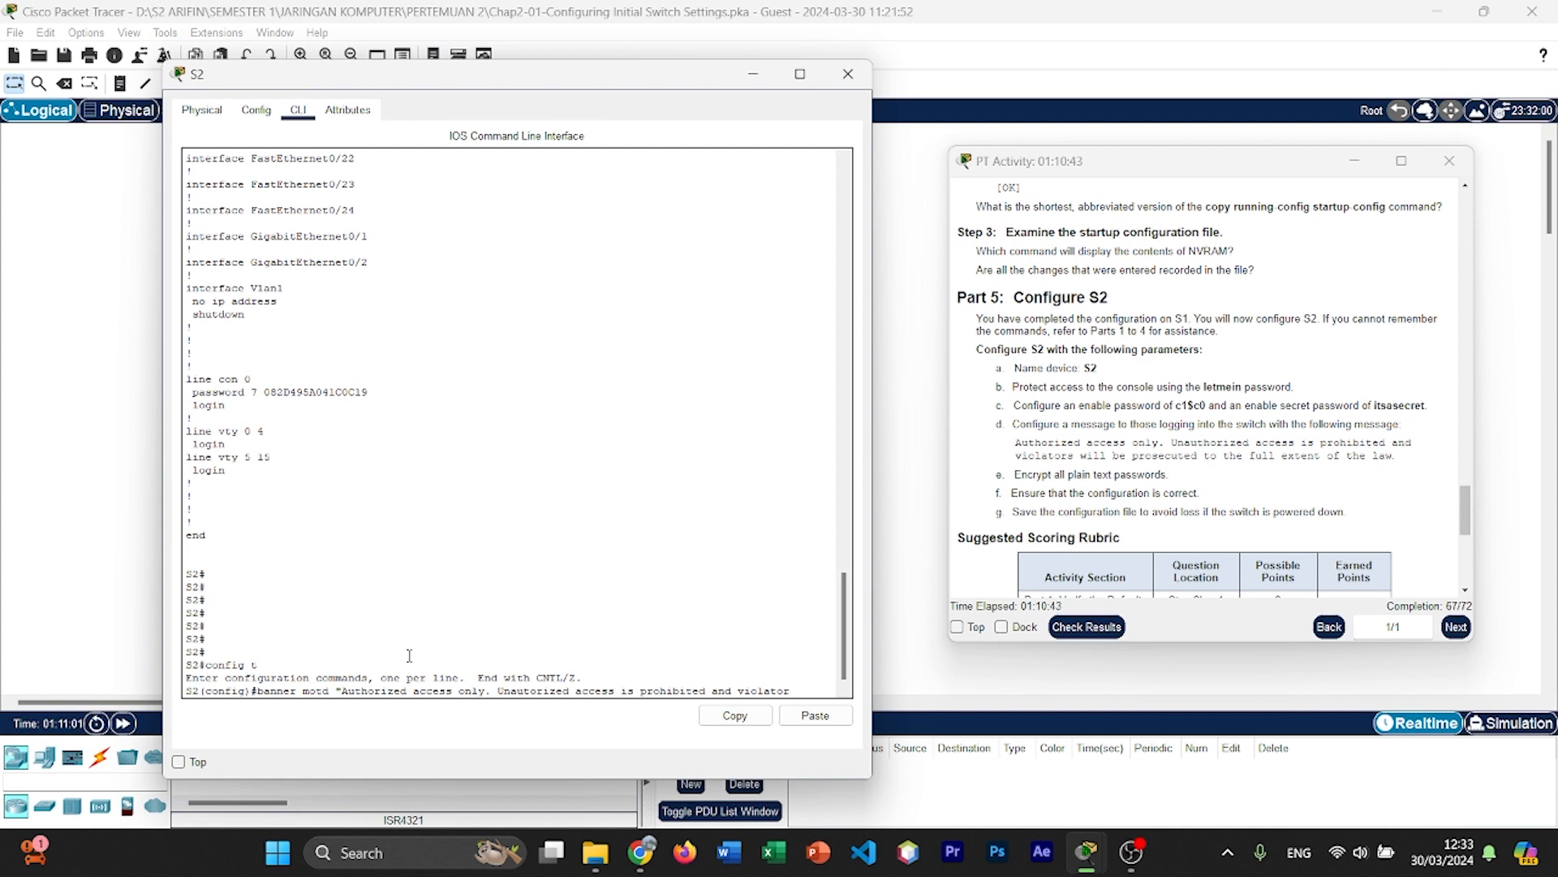
{"action": "type", "text": "s will be"}
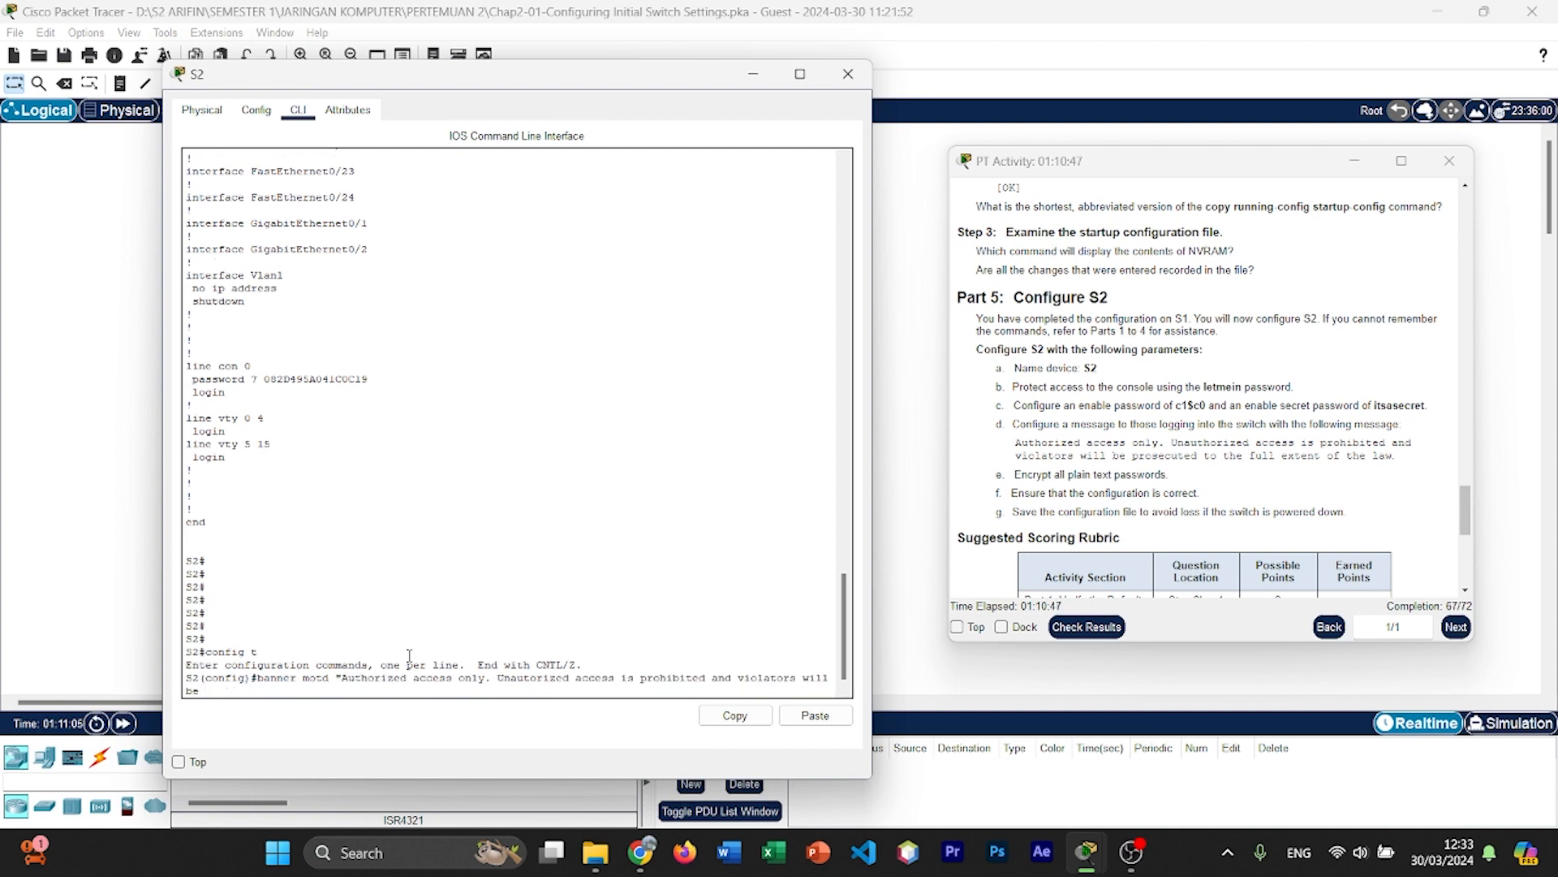
{"action": "type", "text": " prosecuted to the ex"}
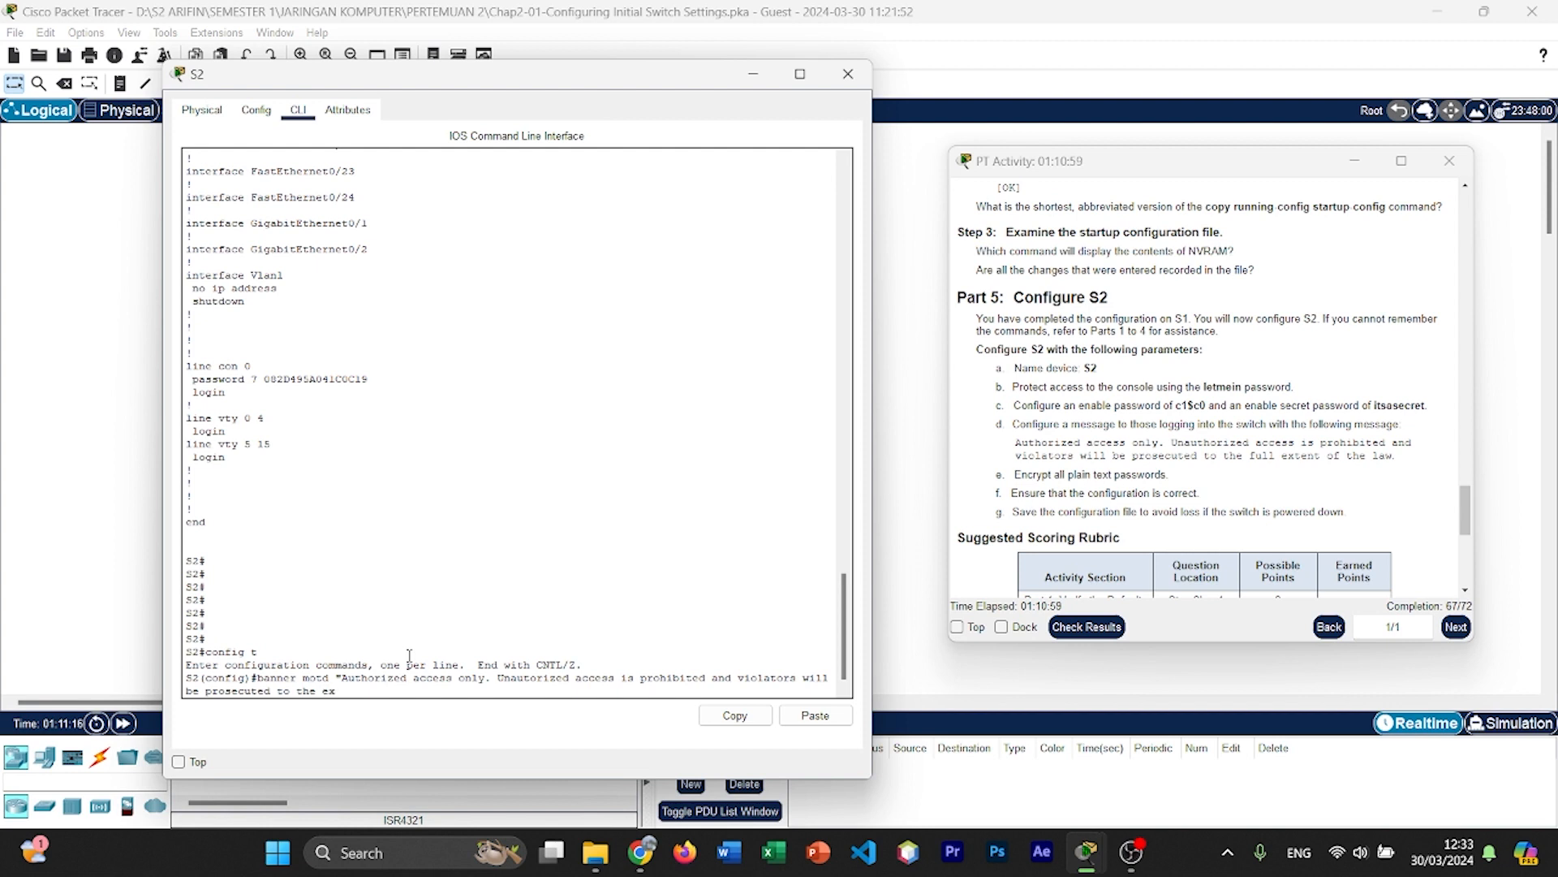
{"action": "type", "text": "tent of the law.\""}
{"action": "key", "text": "Return"}
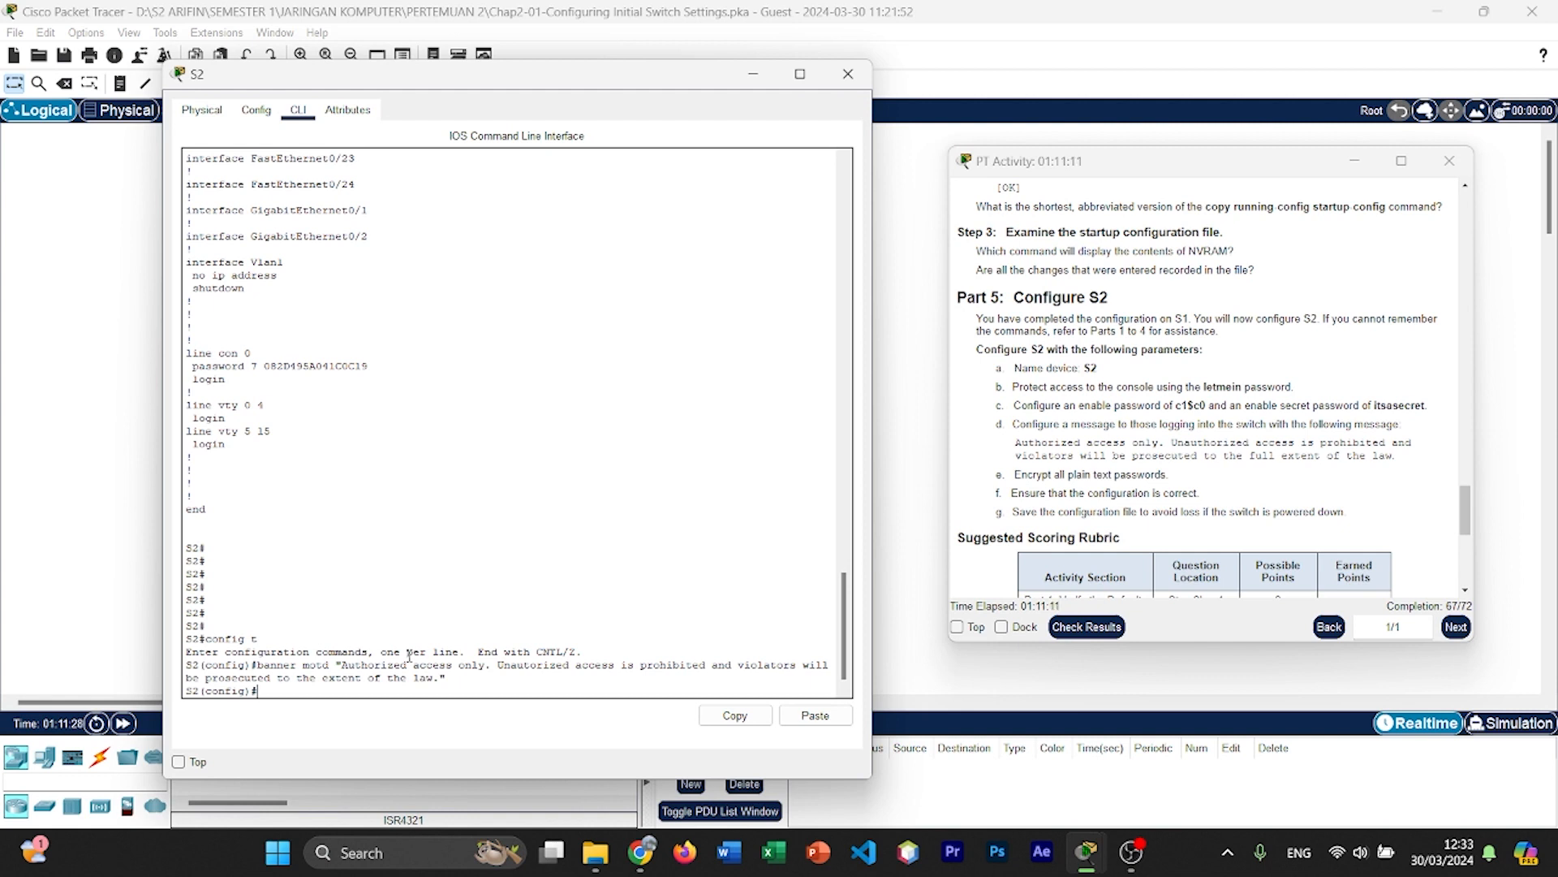
Step: Exit global configuration mode and log out of the S2 console session
{"action": "type", "text": "exit"}
{"action": "key", "text": "Return"}
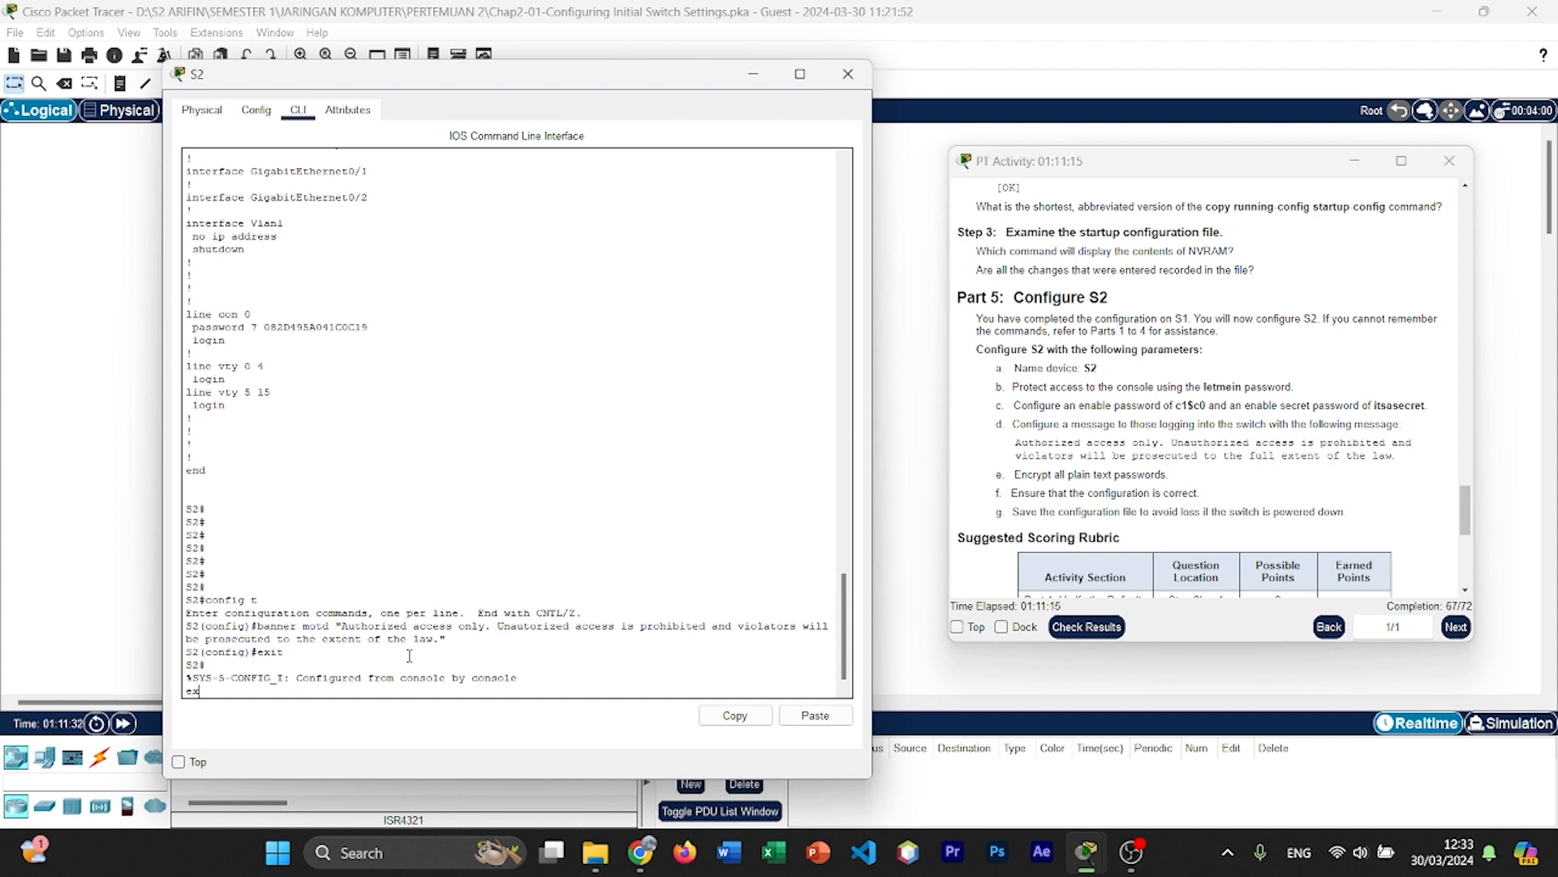
{"action": "type", "text": "exit"}
{"action": "key", "text": "Return"}
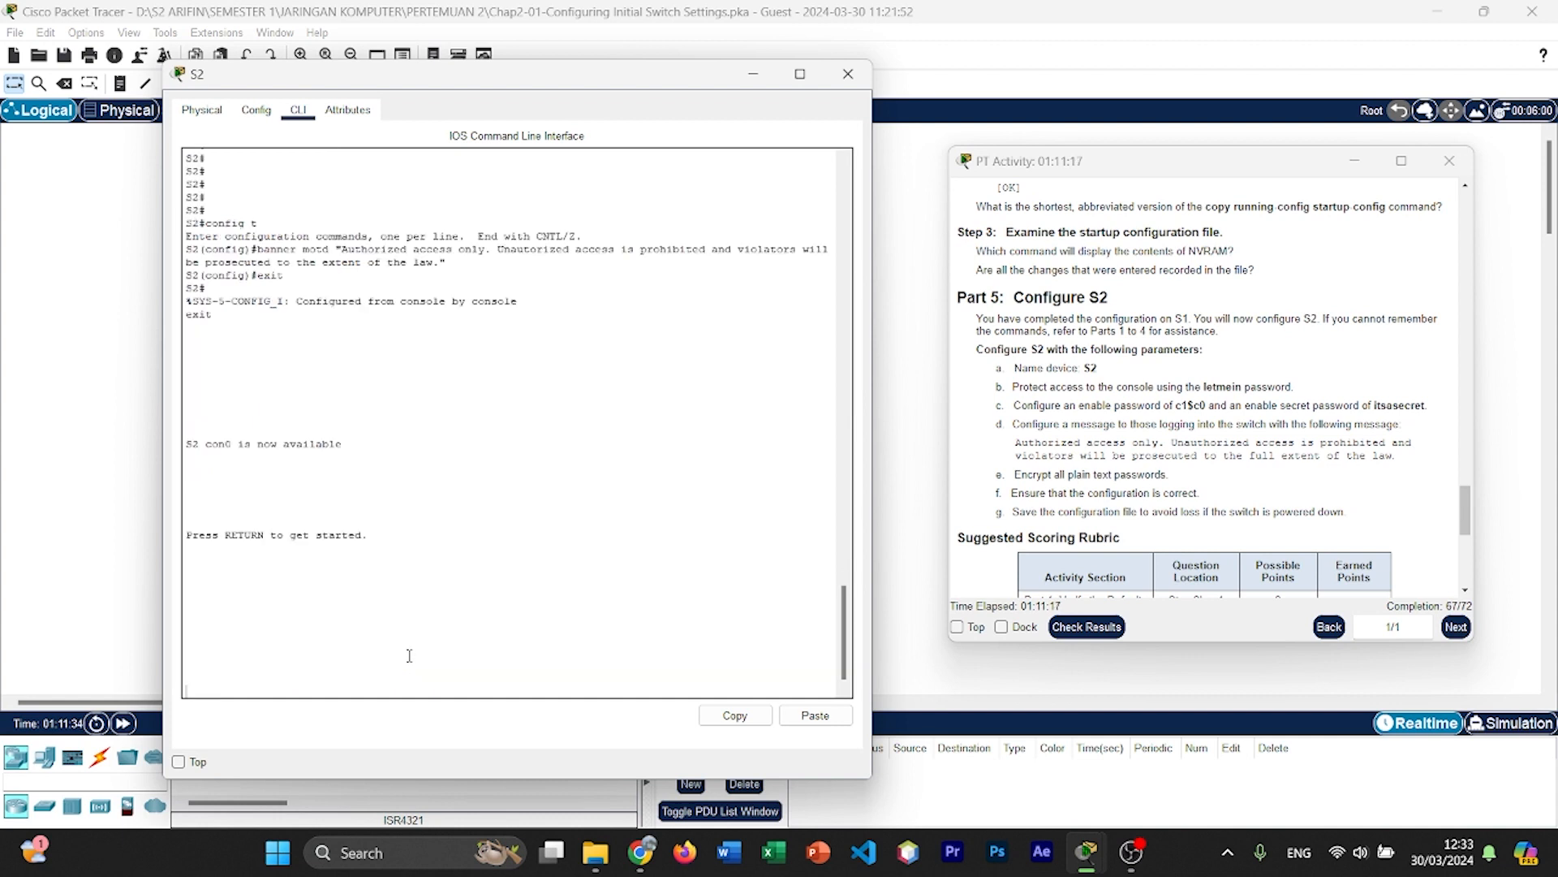
Step: Reopen the S2 console and examine the MOTD banner above the login prompt
{"action": "key", "text": "Return"}
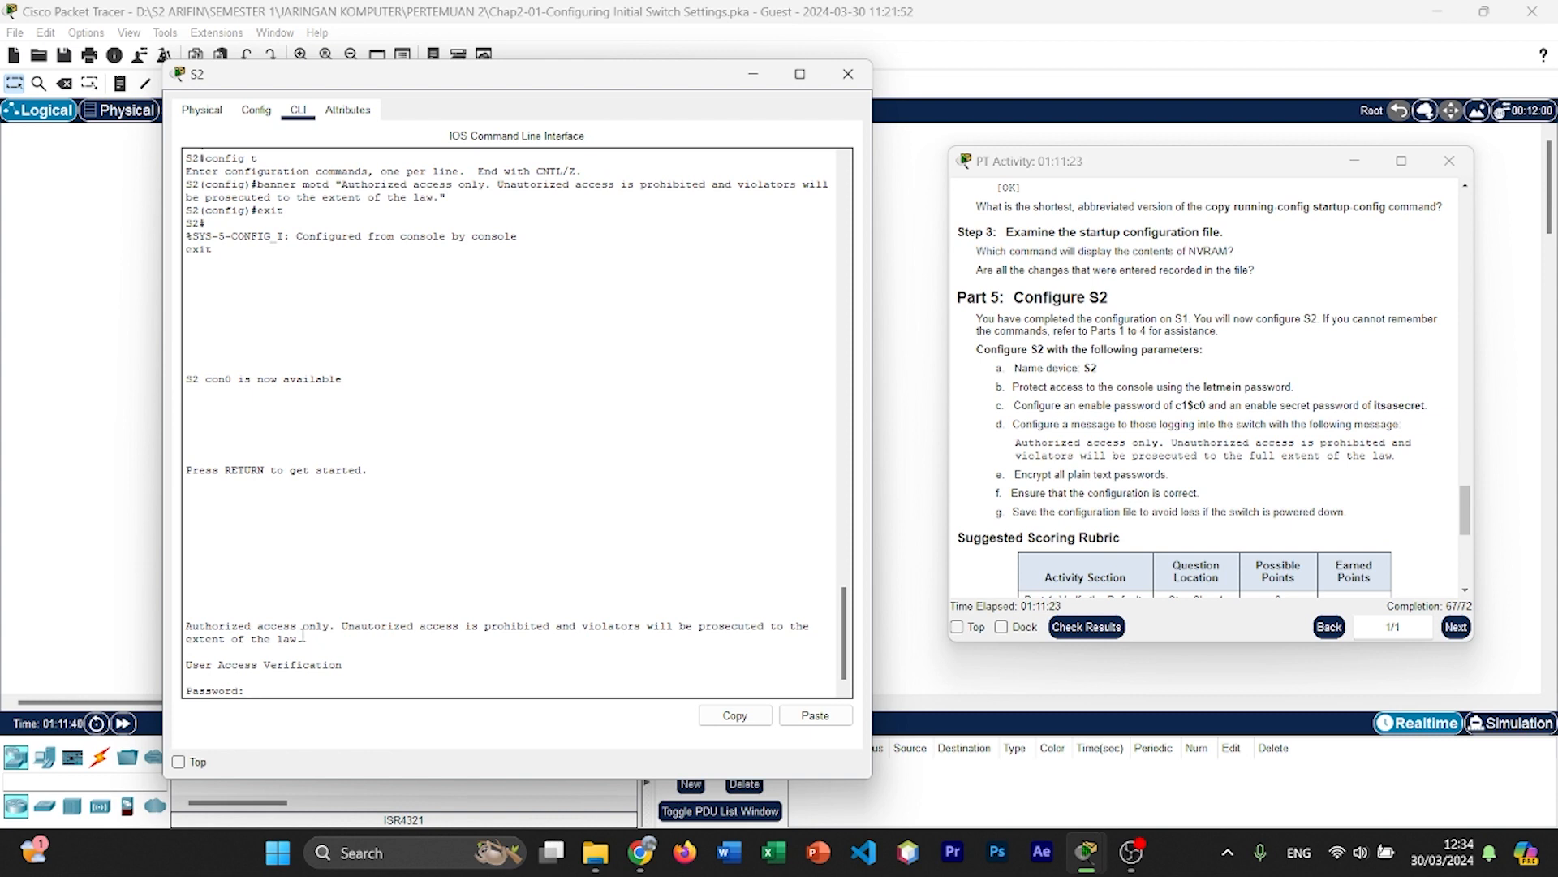
{"action": "left_click_drag", "start_coordinate": [313, 640], "coordinate": [199, 613]}
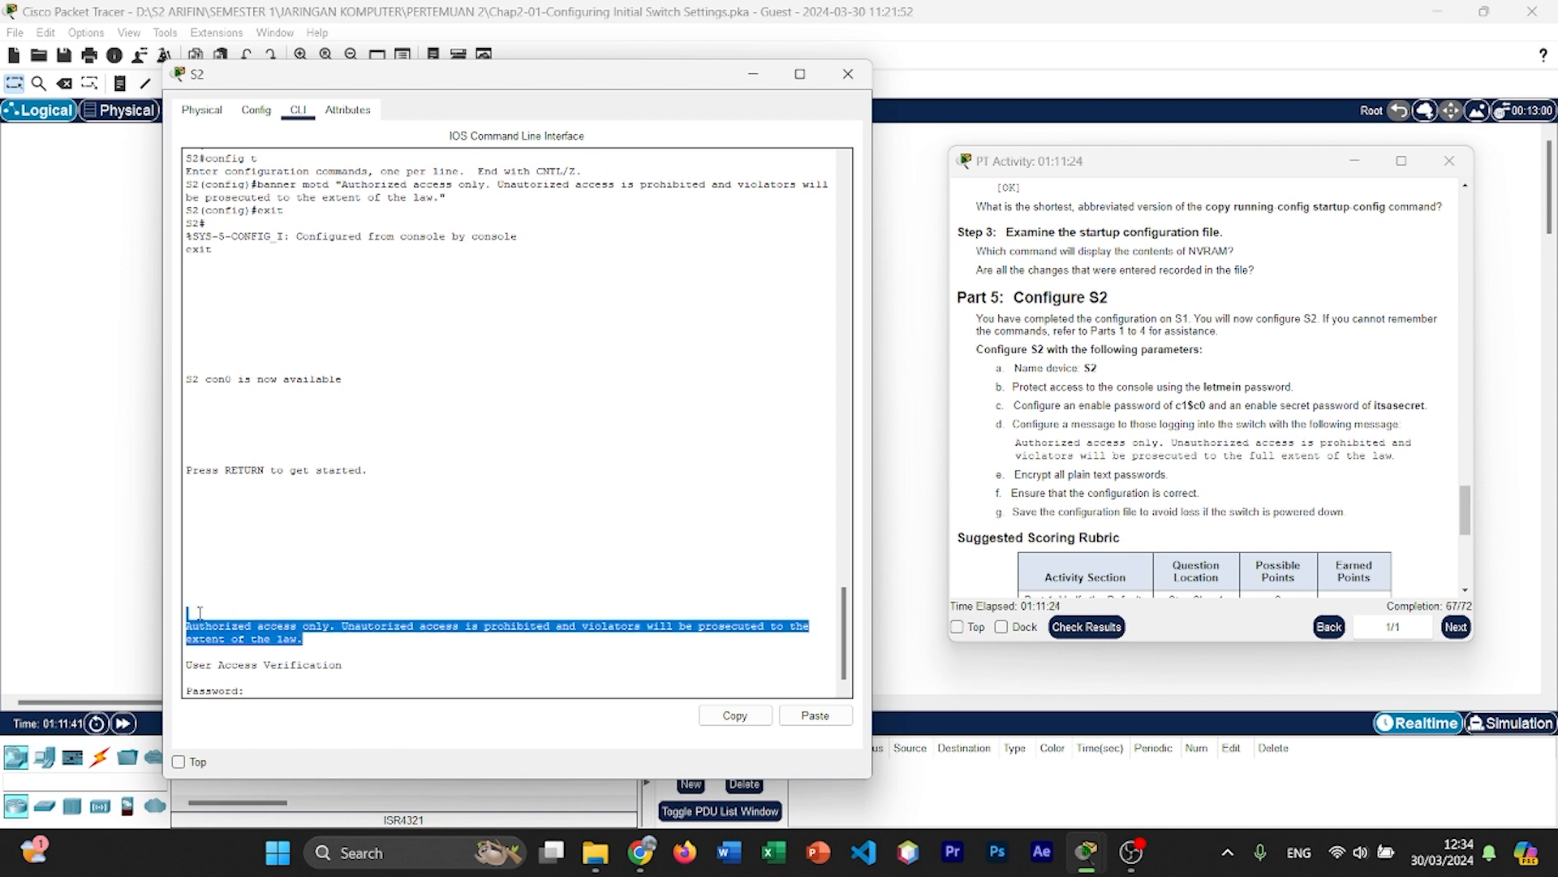
{"action": "left_click", "coordinate": [304, 680]}
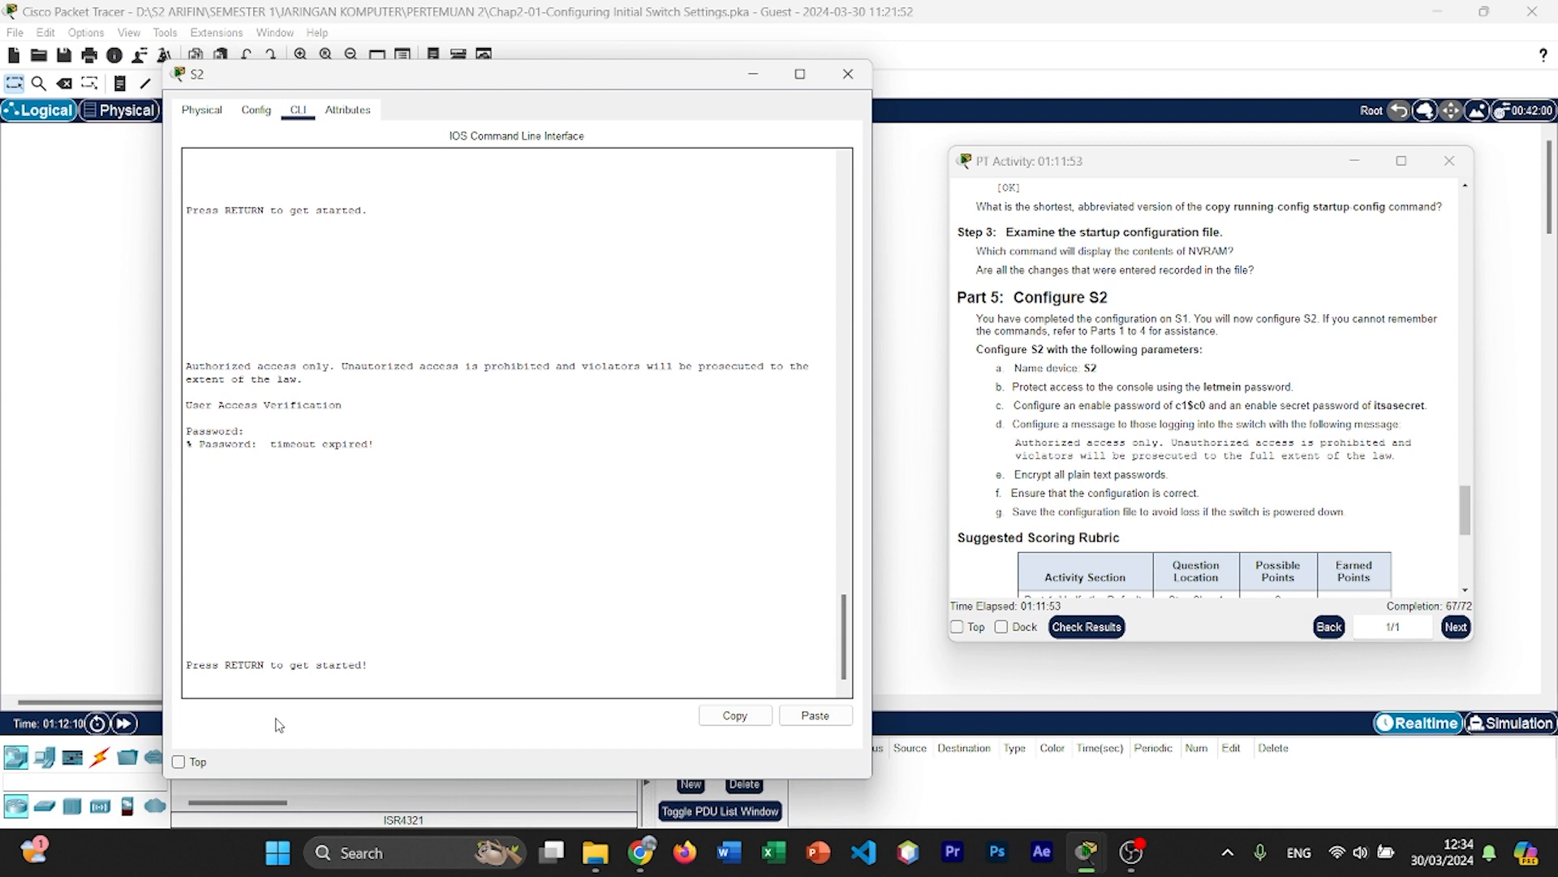
Step: Log in to S2 with the console password and enter privileged EXEC mode using enable and the enable secret password
{"action": "key", "text": "Return"}
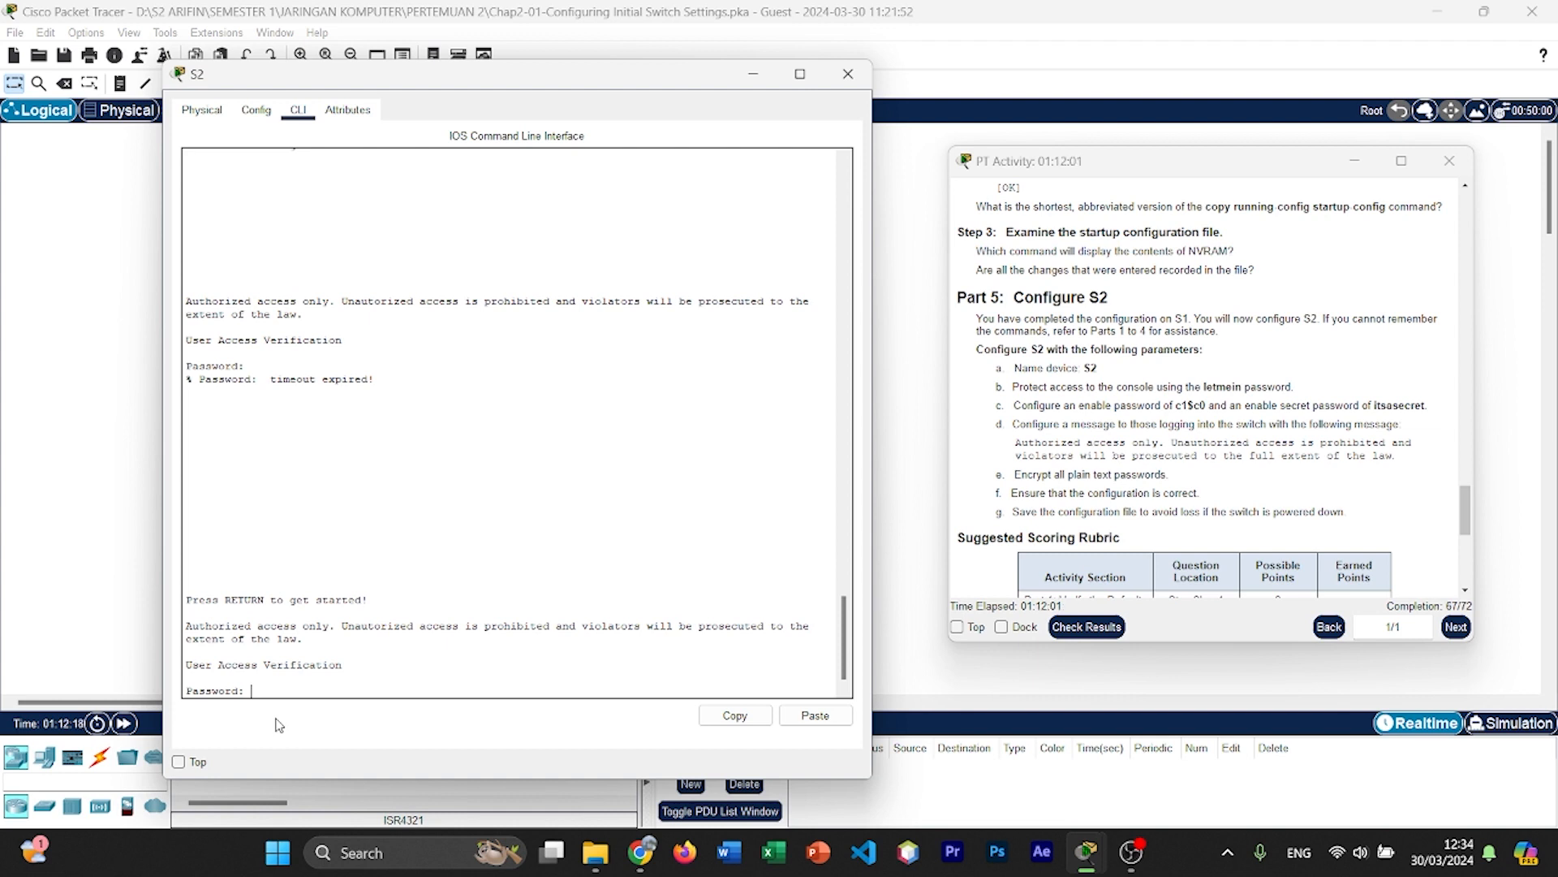
{"action": "key", "text": "Return"}
{"action": "type", "text": "enable"}
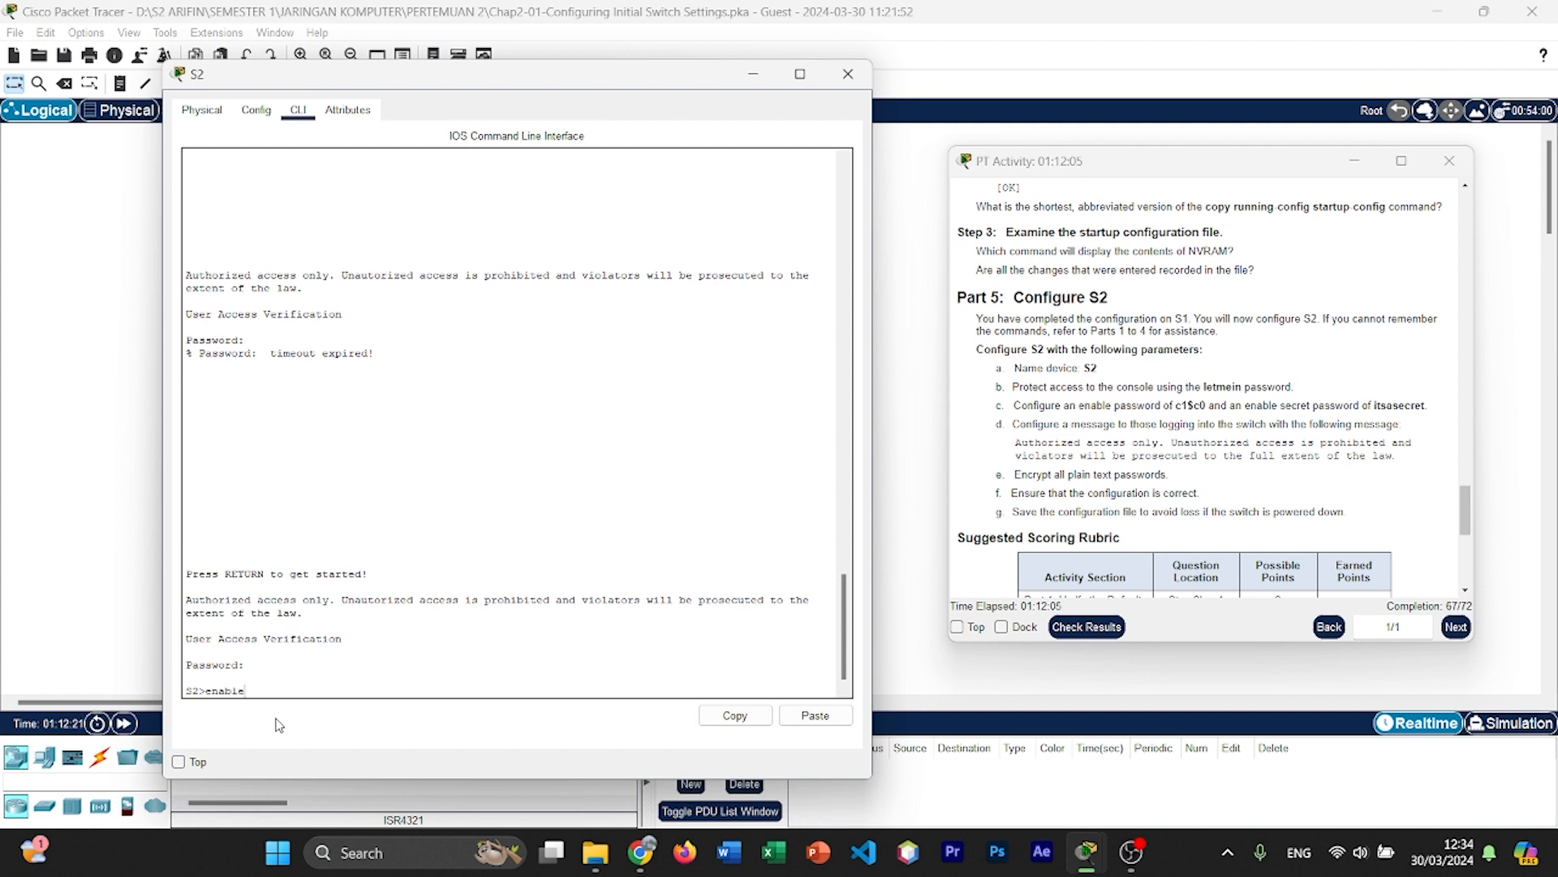
{"action": "key", "text": "Return"}
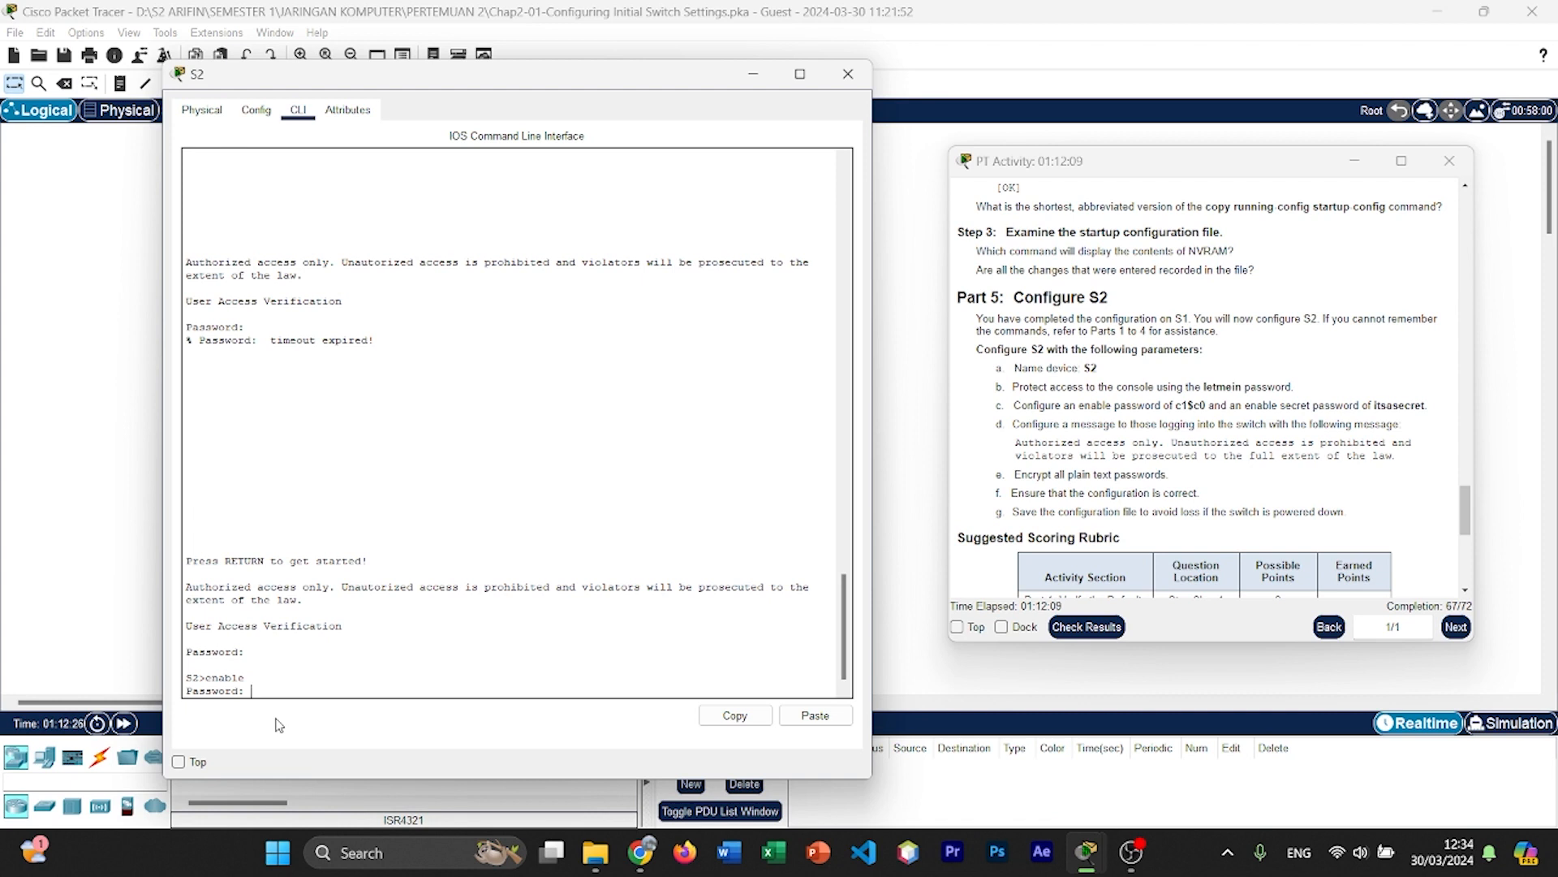
{"action": "key", "text": "Return"}
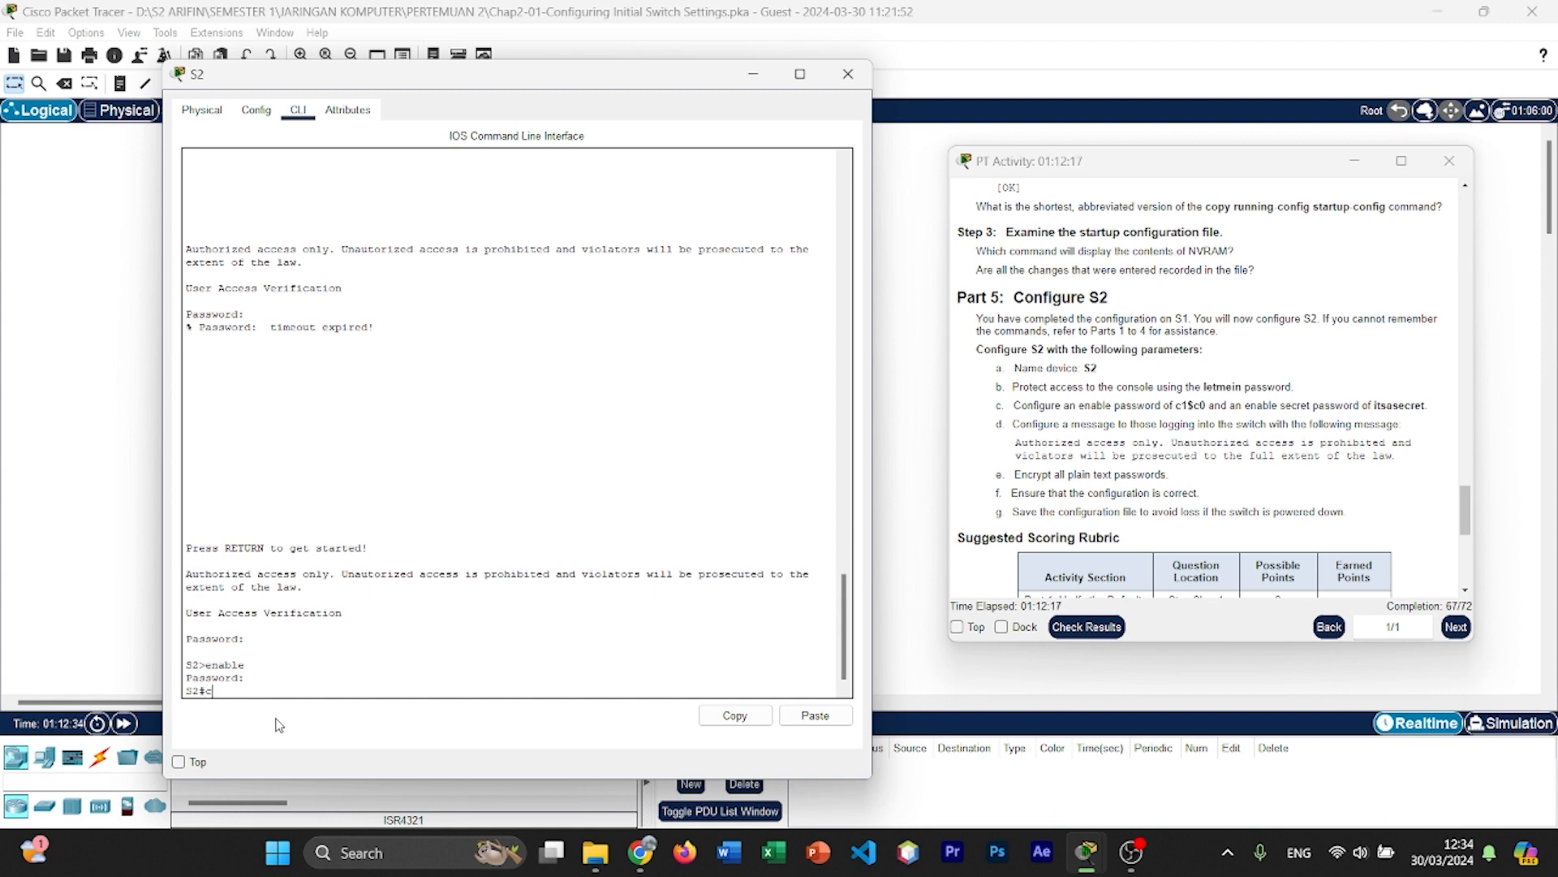
Step: Save S2's running configuration with copy run start, accepting the default destination filename startup-config
{"action": "type", "text": "copy run start"}
{"action": "key", "text": "Return"}
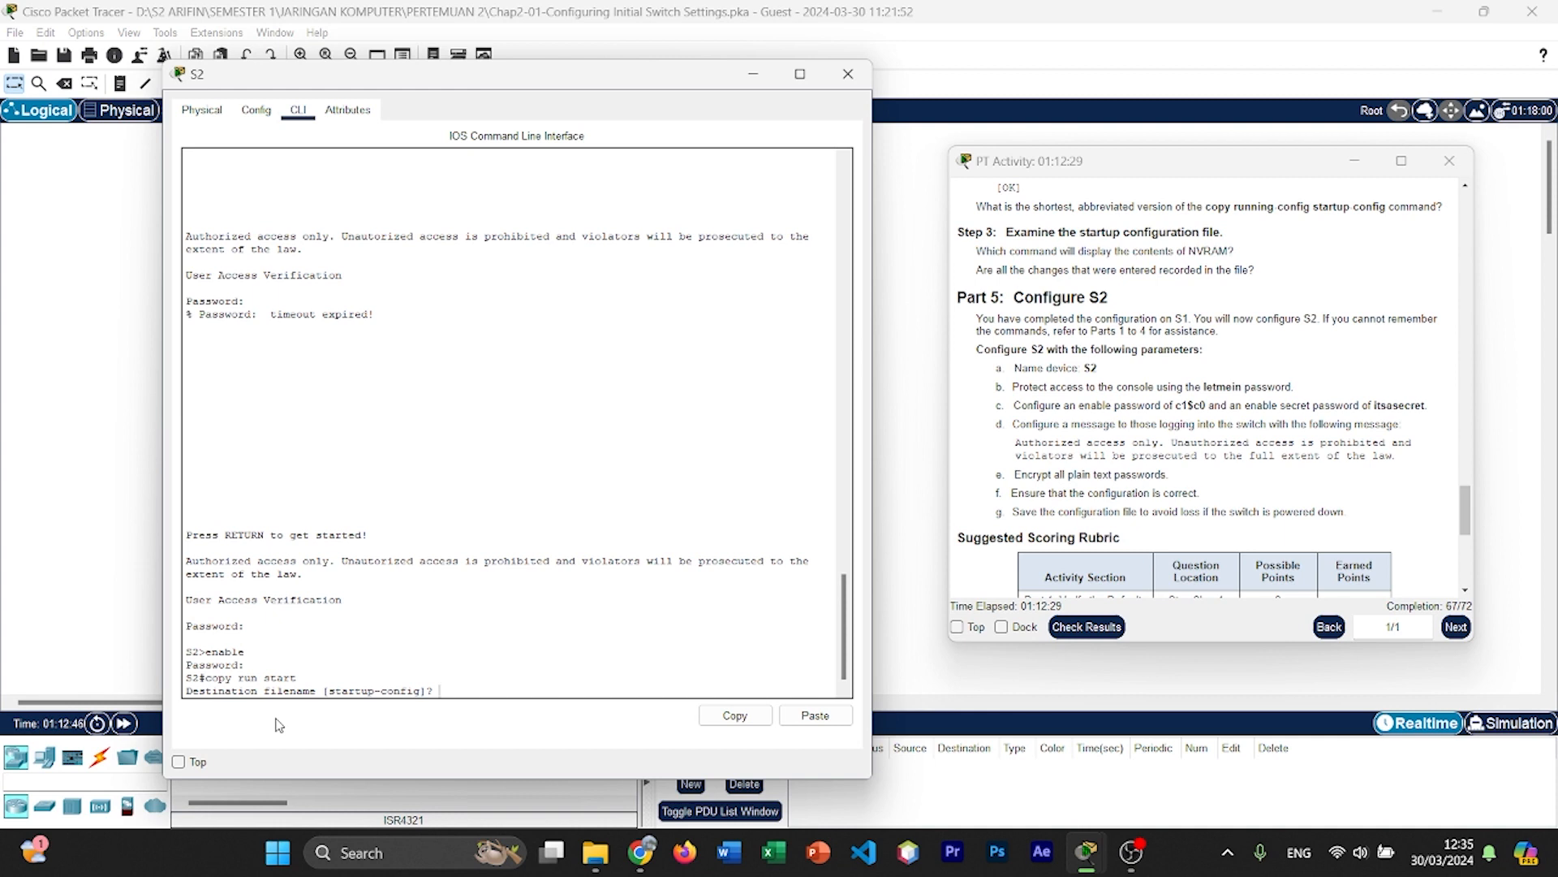
{"action": "key", "text": "Return"}
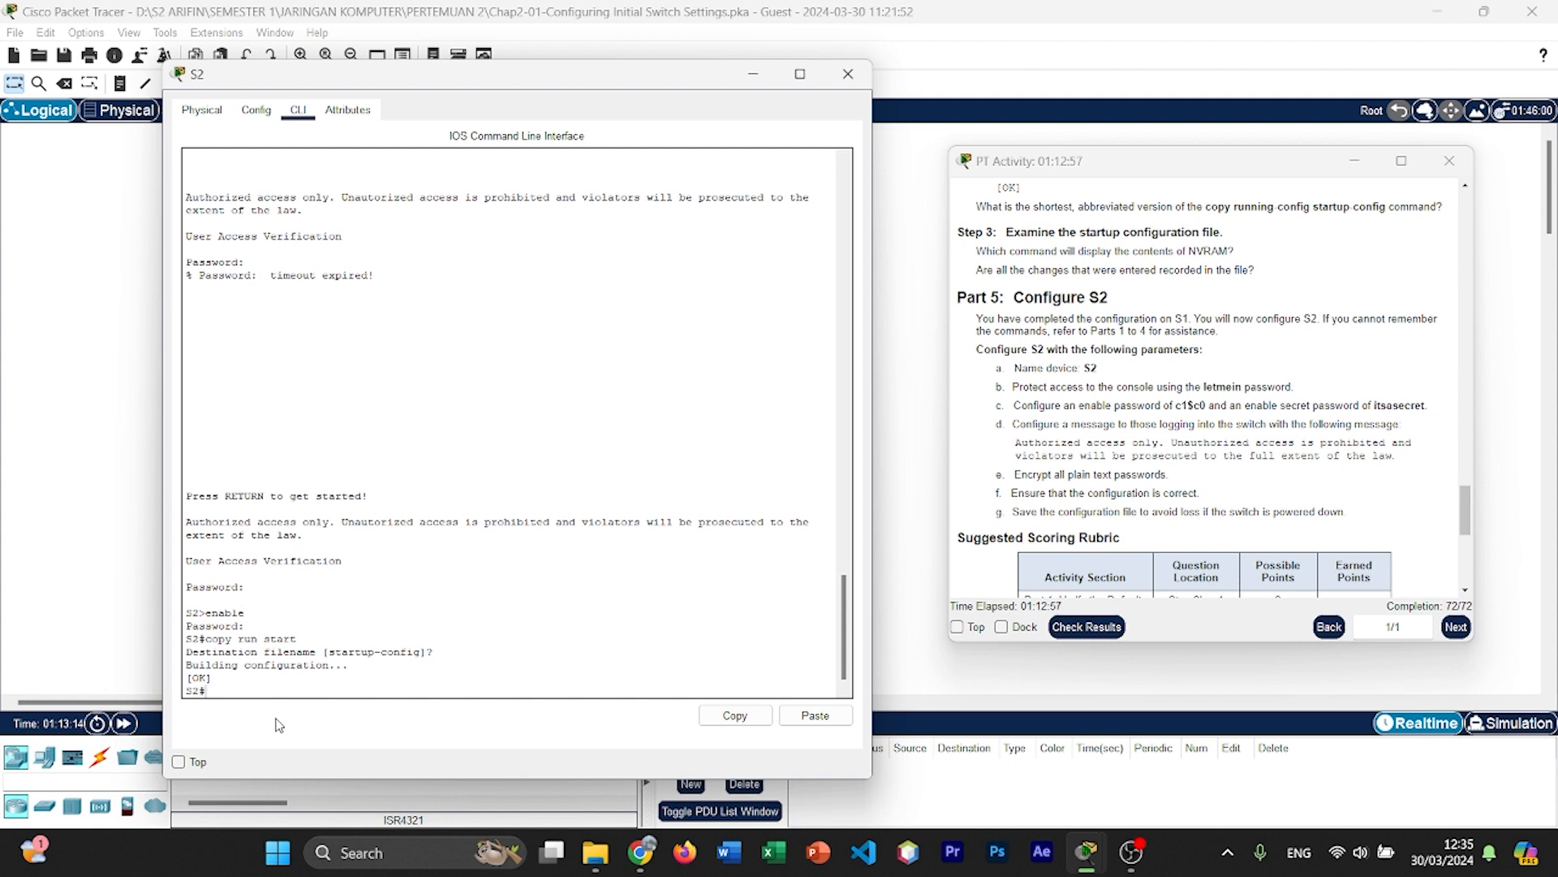
Step: Display S2's running configuration with show run and page through to its end to check the banner and encrypted passwords
{"action": "type", "text": "wh"}
{"action": "key", "text": "BackSpace"}
{"action": "type", "text": "s"}
{"action": "type", "text": "run"}
{"action": "key", "text": "Return"}
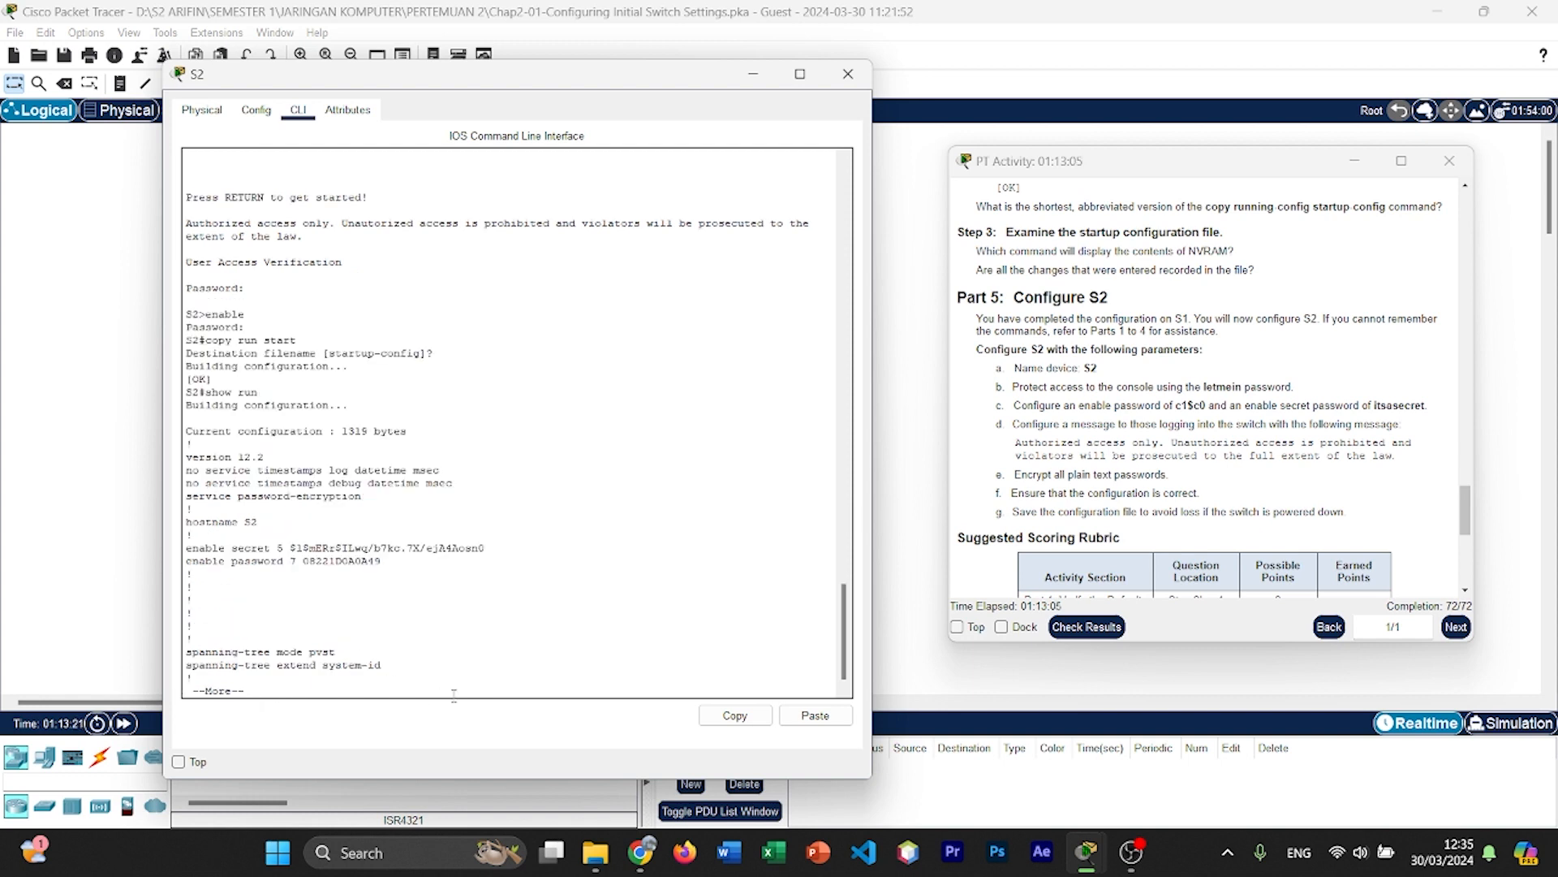
{"action": "key", "text": "Return"}
{"action": "key", "text": "Return"}
{"action": "key", "text": "Return"}
{"action": "key", "text": "Return"}
{"action": "key", "text": "Return"}
{"action": "key", "text": "Return"}
{"action": "key", "text": "Return"}
{"action": "key", "text": "Return"}
{"action": "key", "text": "Return"}
{"action": "key", "text": "Return"}
{"action": "key", "text": "Return"}
{"action": "key", "text": "Return"}
{"action": "key", "text": "Return"}
{"action": "key", "text": "Return"}
{"action": "key", "text": "Return"}
{"action": "key", "text": "Return"}
{"action": "key", "text": "Return"}
{"action": "key", "text": "Return"}
{"action": "key", "text": "Return"}
{"action": "key", "text": "Return"}
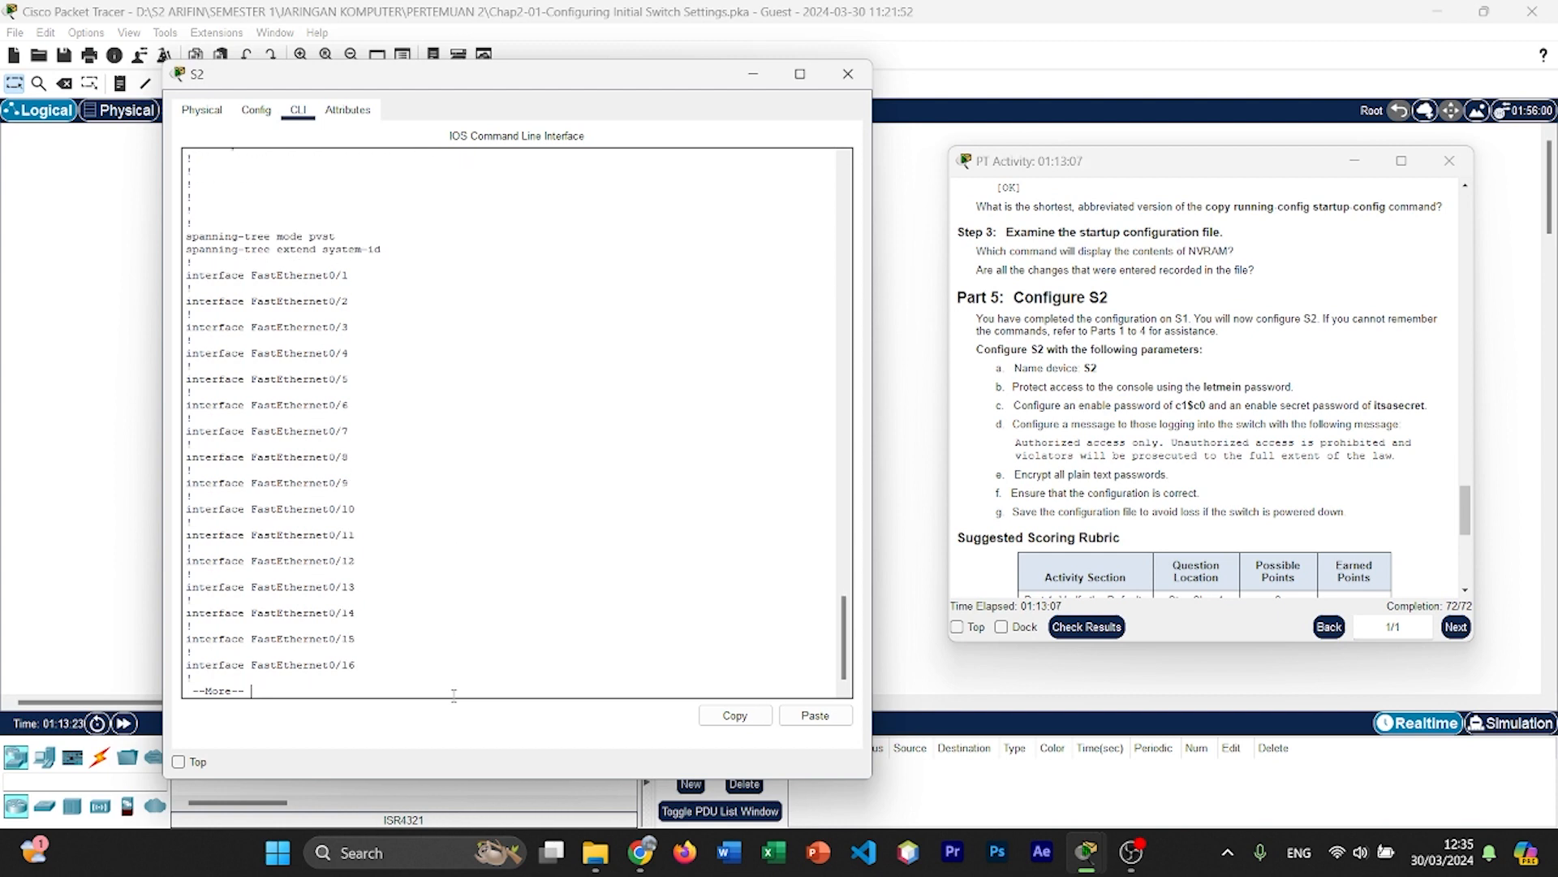
{"action": "key", "text": "Return"}
{"action": "key", "text": "Return"}
{"action": "key", "text": "Return"}
{"action": "key", "text": "Return"}
{"action": "key", "text": "Return"}
{"action": "key", "text": "Return"}
{"action": "key", "text": "Return"}
{"action": "key", "text": "Return"}
{"action": "key", "text": "Return"}
{"action": "key", "text": "Return"}
{"action": "key", "text": "Return"}
{"action": "key", "text": "Return"}
{"action": "key", "text": "Return"}
{"action": "key", "text": "Return"}
{"action": "key", "text": "Return"}
{"action": "key", "text": "Return"}
{"action": "key", "text": "Return"}
{"action": "key", "text": "Return"}
{"action": "key", "text": "Return"}
{"action": "key", "text": "Return"}
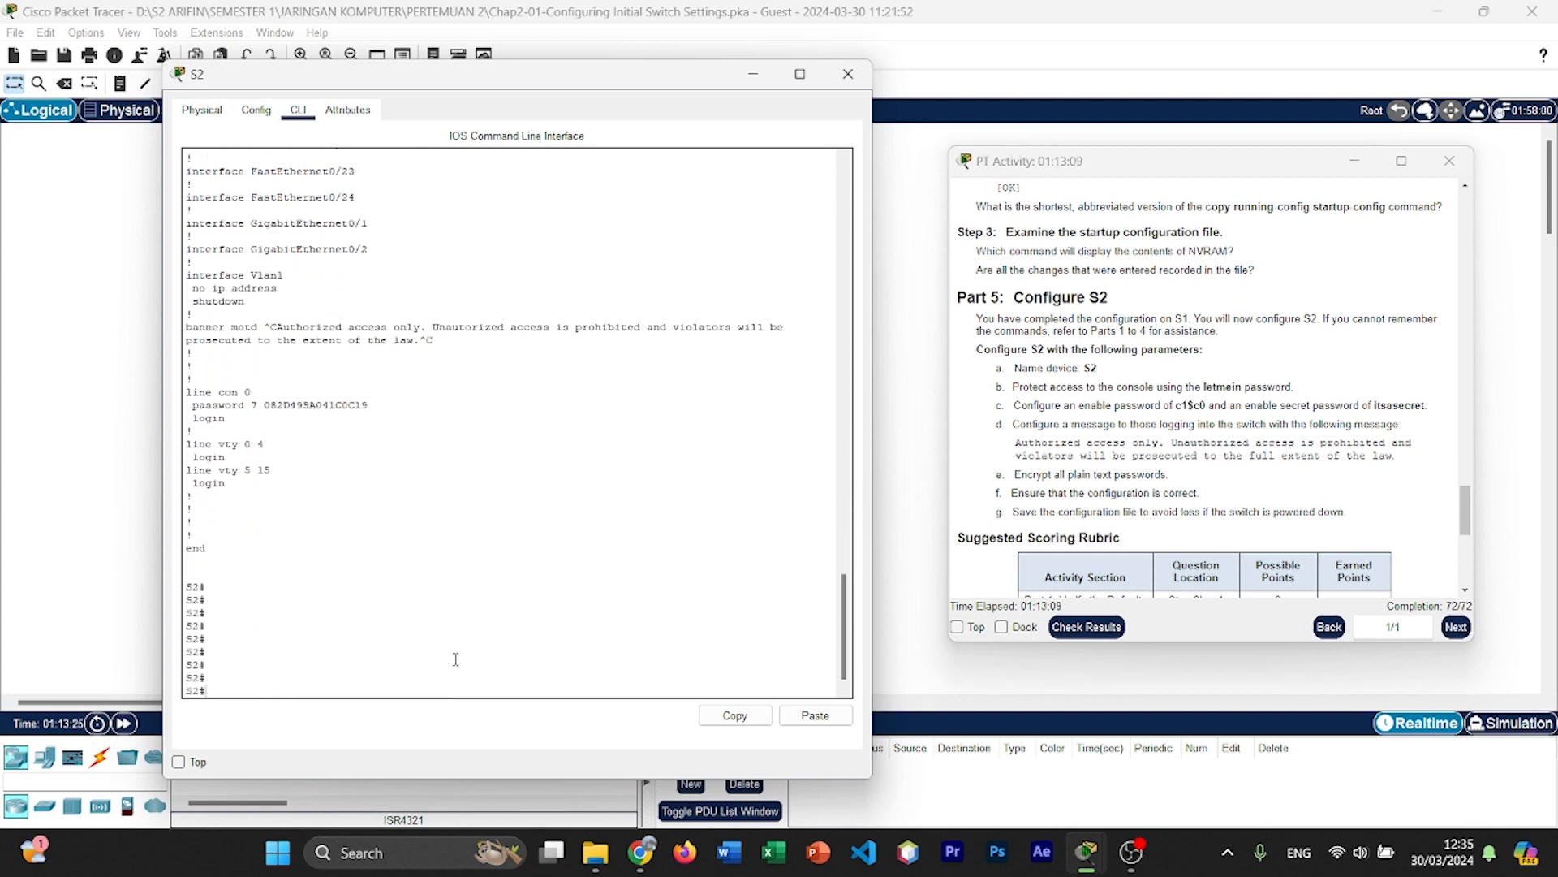
{"action": "key", "text": "Return"}
{"action": "key", "text": "Return"}
{"action": "key", "text": "Return"}
{"action": "key", "text": "Return"}
{"action": "key", "text": "Return"}
{"action": "key", "text": "Return"}
{"action": "key", "text": "Return"}
{"action": "key", "text": "Return"}
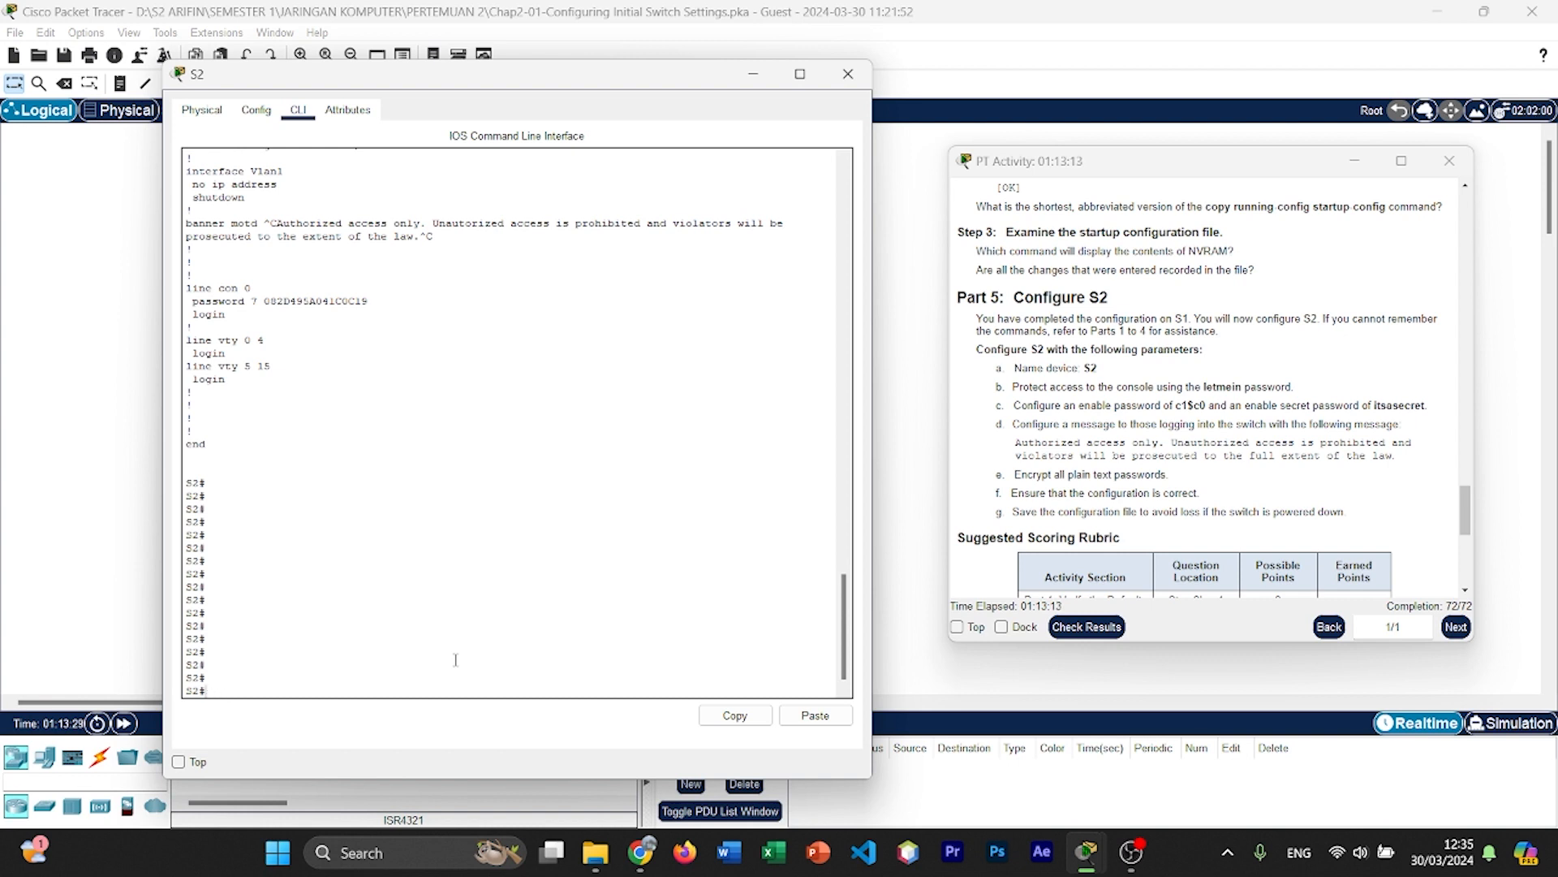
Step: Display S2's saved startup configuration with show start, page to its end and review the banner and console line sections
{"action": "type", "text": "show start"}
{"action": "key", "text": "Return"}
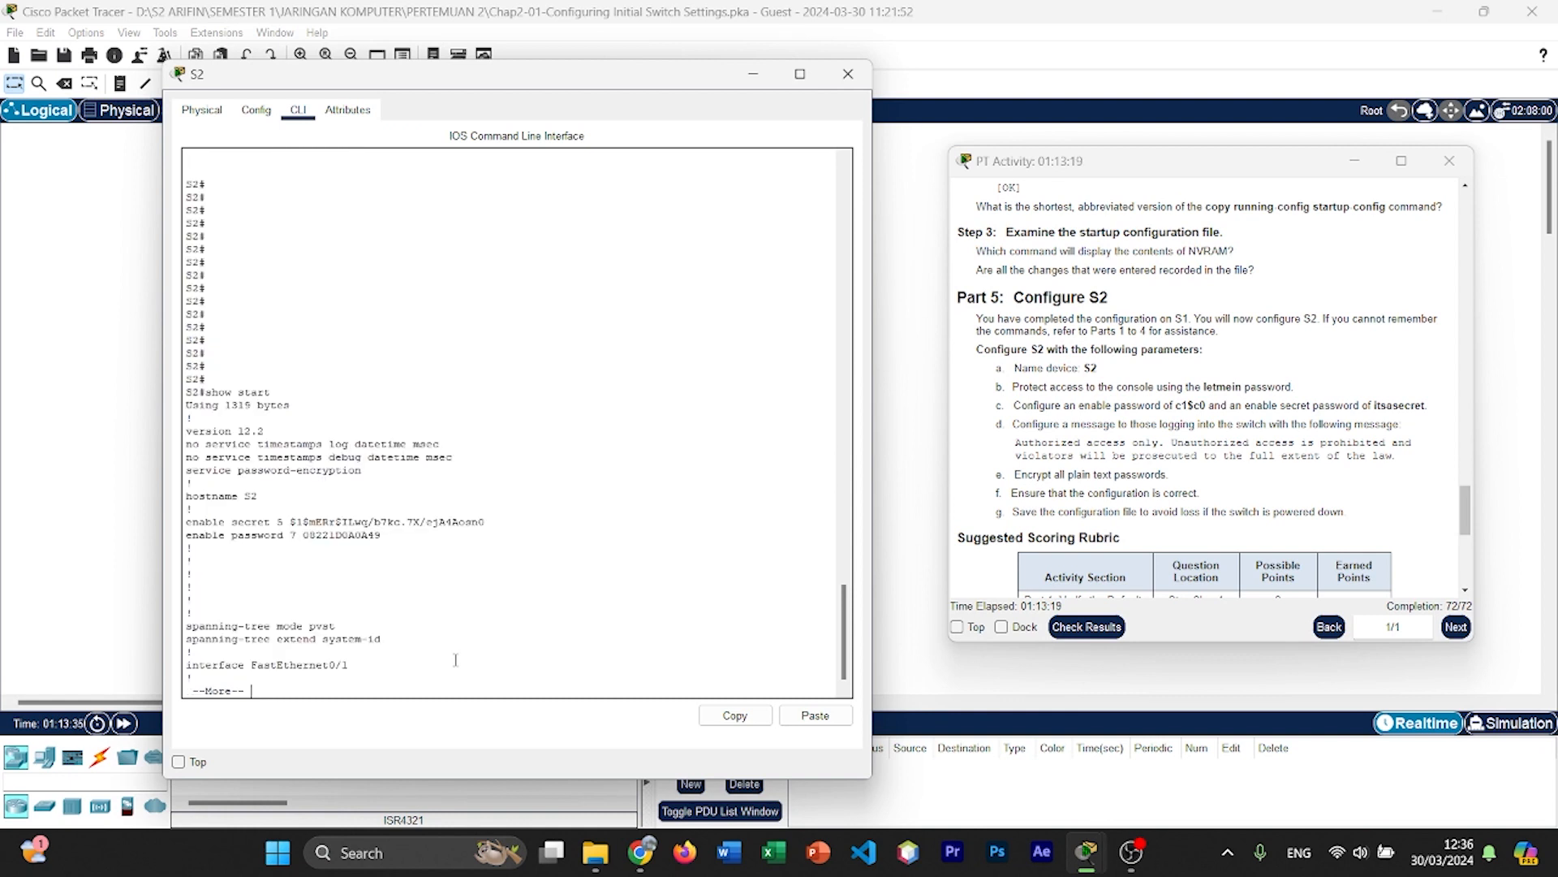
{"action": "key", "text": "Return"}
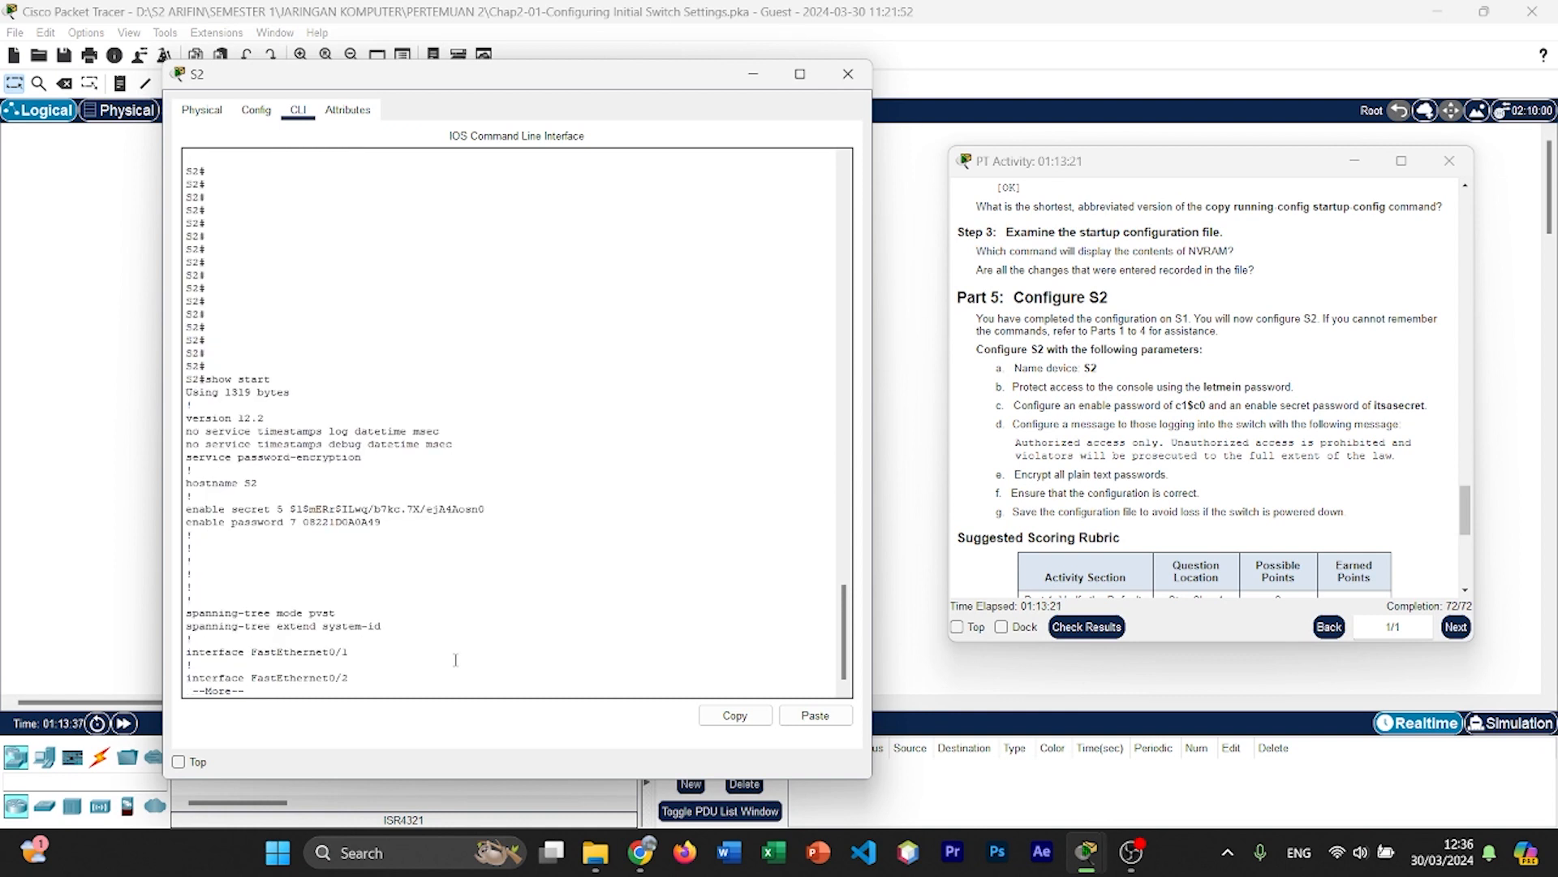
{"action": "key", "text": "Return"}
{"action": "key", "text": "Return"}
{"action": "key", "text": "Return"}
{"action": "key", "text": "Return"}
{"action": "key", "text": "Return"}
{"action": "key", "text": "Return"}
{"action": "key", "text": "Return"}
{"action": "key", "text": "Return"}
{"action": "key", "text": "Return"}
{"action": "key", "text": "Return"}
{"action": "key", "text": "Return"}
{"action": "key", "text": "Return"}
{"action": "key", "text": "Return"}
{"action": "key", "text": "Return"}
{"action": "key", "text": "Return"}
{"action": "key", "text": "Return"}
{"action": "key", "text": "Return"}
{"action": "key", "text": "Return"}
{"action": "key", "text": "Return"}
{"action": "key", "text": "Return"}
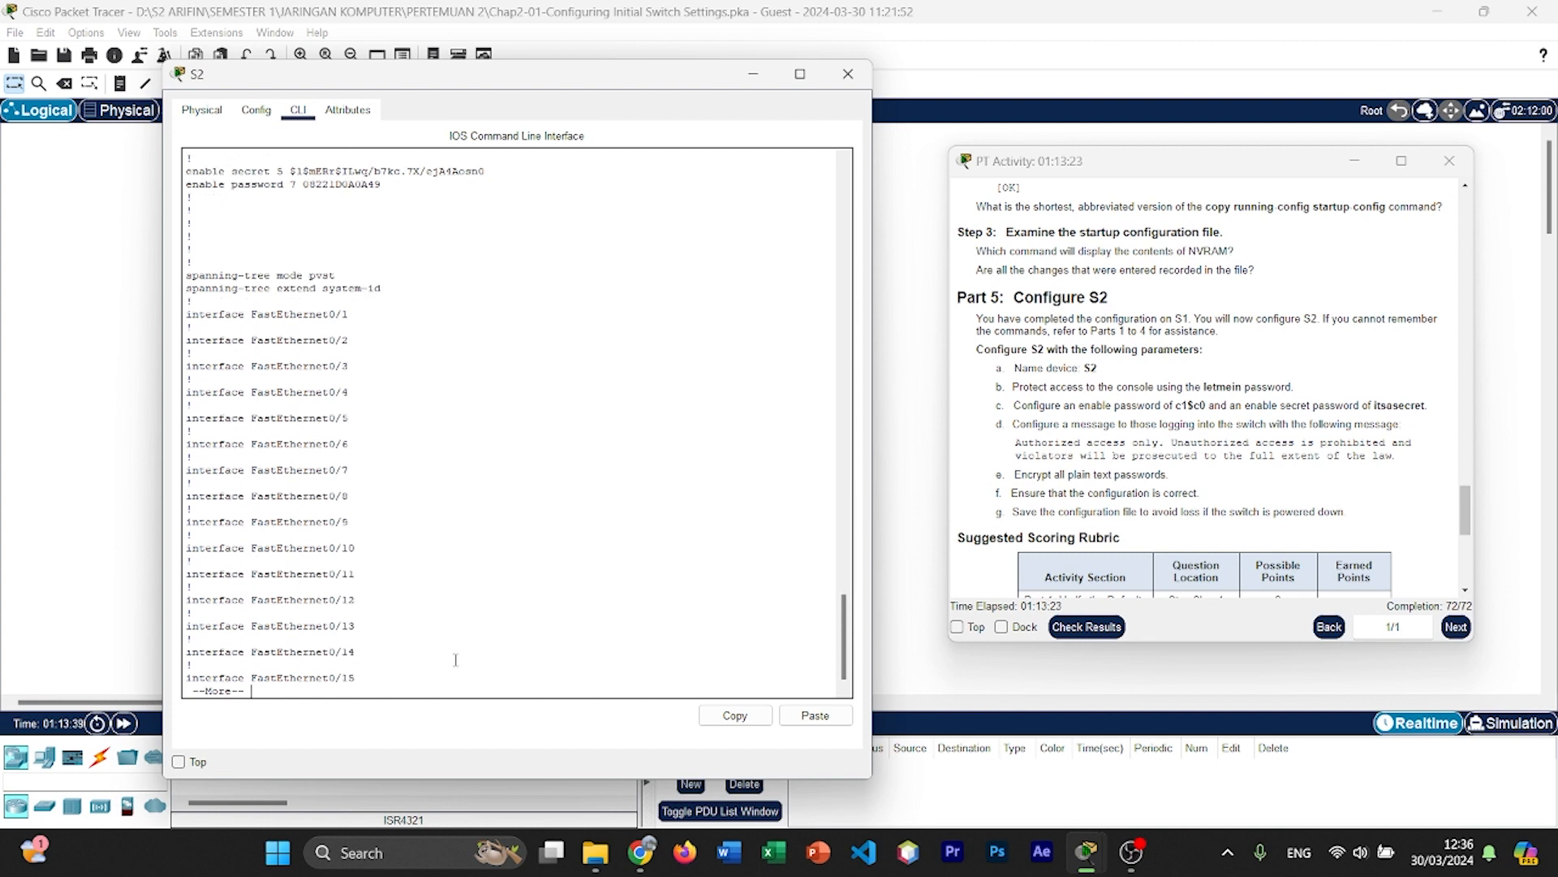
{"action": "key", "text": "Return"}
{"action": "key", "text": "Return"}
{"action": "key", "text": "Return"}
{"action": "key", "text": "Return"}
{"action": "key", "text": "Return"}
{"action": "key", "text": "Return"}
{"action": "key", "text": "Return"}
{"action": "key", "text": "Return"}
{"action": "key", "text": "Return"}
{"action": "key", "text": "Return"}
{"action": "key", "text": "Return"}
{"action": "key", "text": "Return"}
{"action": "key", "text": "Return"}
{"action": "key", "text": "Return"}
{"action": "key", "text": "Return"}
{"action": "key", "text": "Return"}
{"action": "key", "text": "Return"}
{"action": "key", "text": "Return"}
{"action": "key", "text": "Return"}
{"action": "key", "text": "Return"}
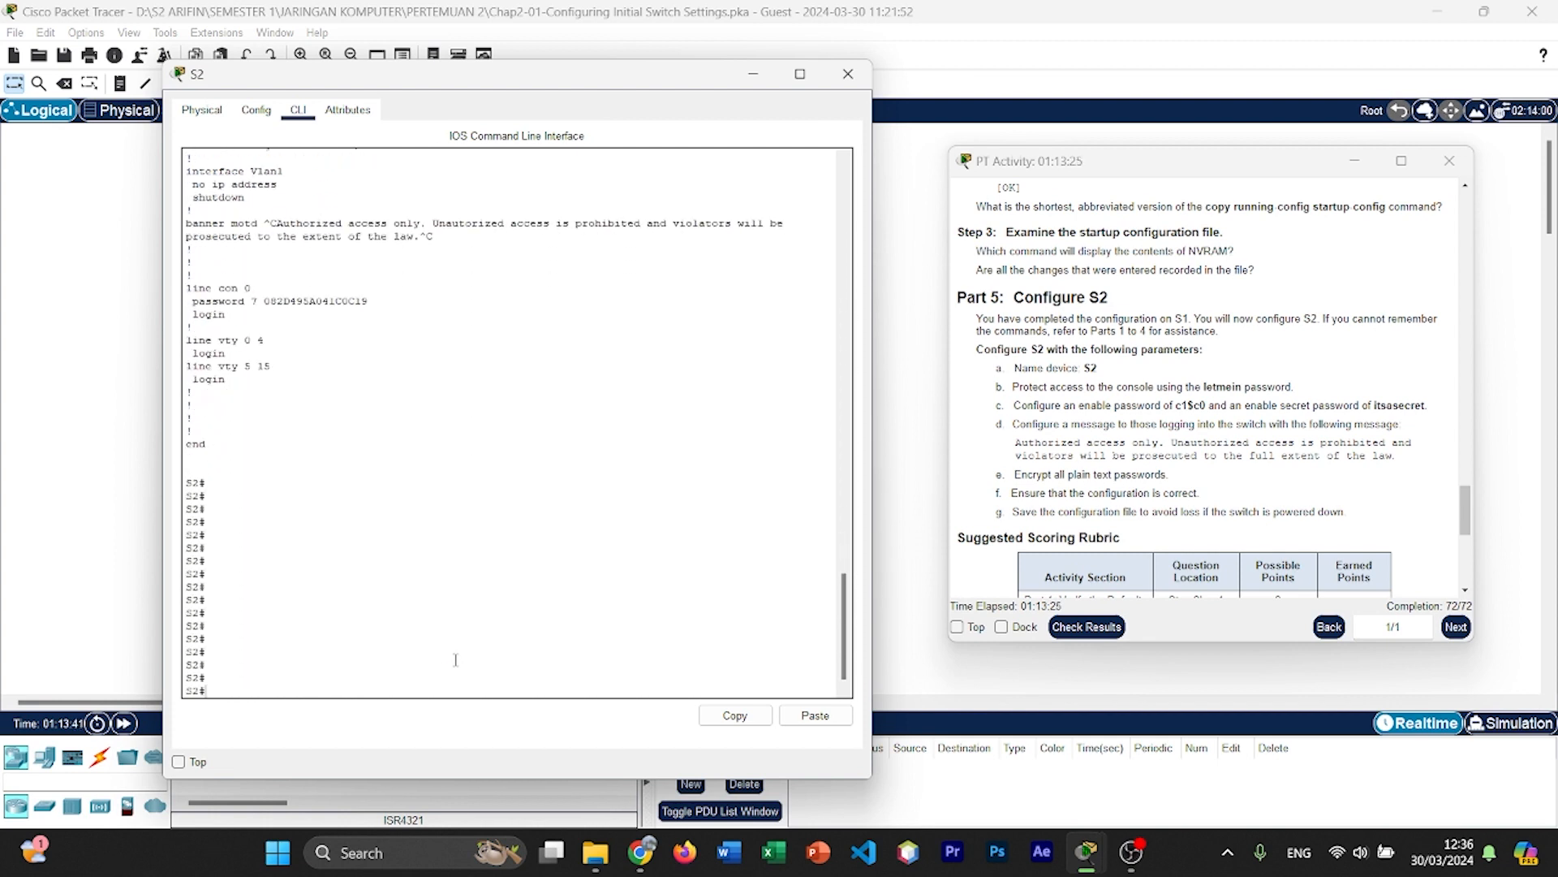
{"action": "key", "text": "Return"}
{"action": "key", "text": "Return"}
{"action": "key", "text": "Return"}
{"action": "key", "text": "Return"}
{"action": "key", "text": "Return"}
{"action": "key", "text": "Return"}
{"action": "key", "text": "Return"}
{"action": "key", "text": "Return"}
{"action": "key", "text": "Return"}
{"action": "key", "text": "Return"}
{"action": "key", "text": "Return"}
{"action": "key", "text": "Return"}
{"action": "key", "text": "Return"}
{"action": "key", "text": "Return"}
{"action": "key", "text": "Return"}
{"action": "key", "text": "Return"}
{"action": "key", "text": "Return"}
{"action": "key", "text": "Return"}
{"action": "key", "text": "Return"}
{"action": "key", "text": "Return"}
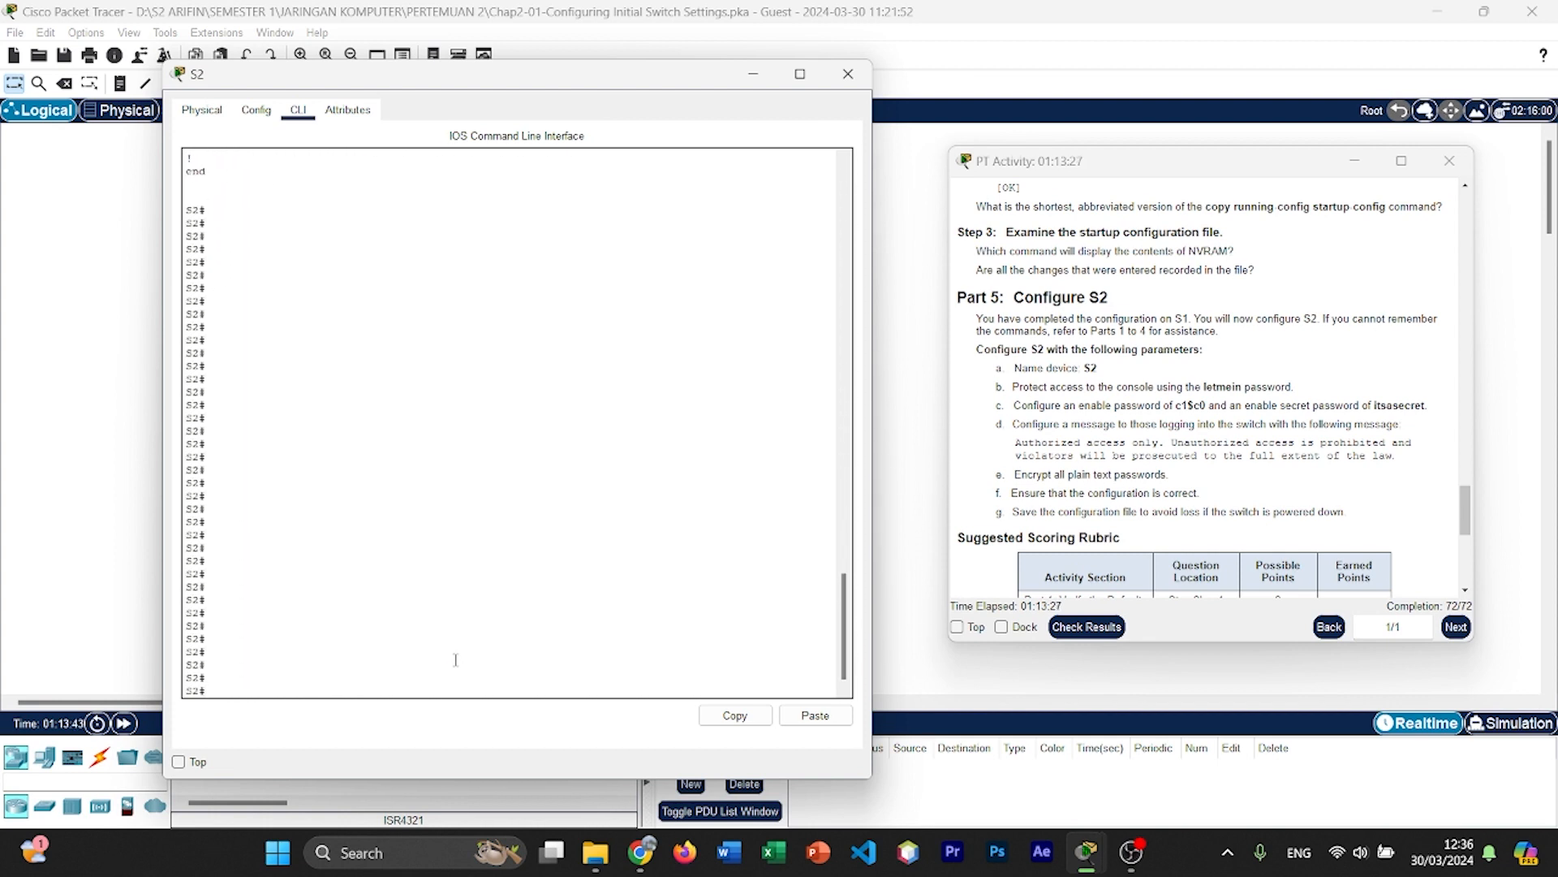
{"action": "scroll", "coordinate": [456, 659], "scroll_direction": "up", "scroll_amount": 10}
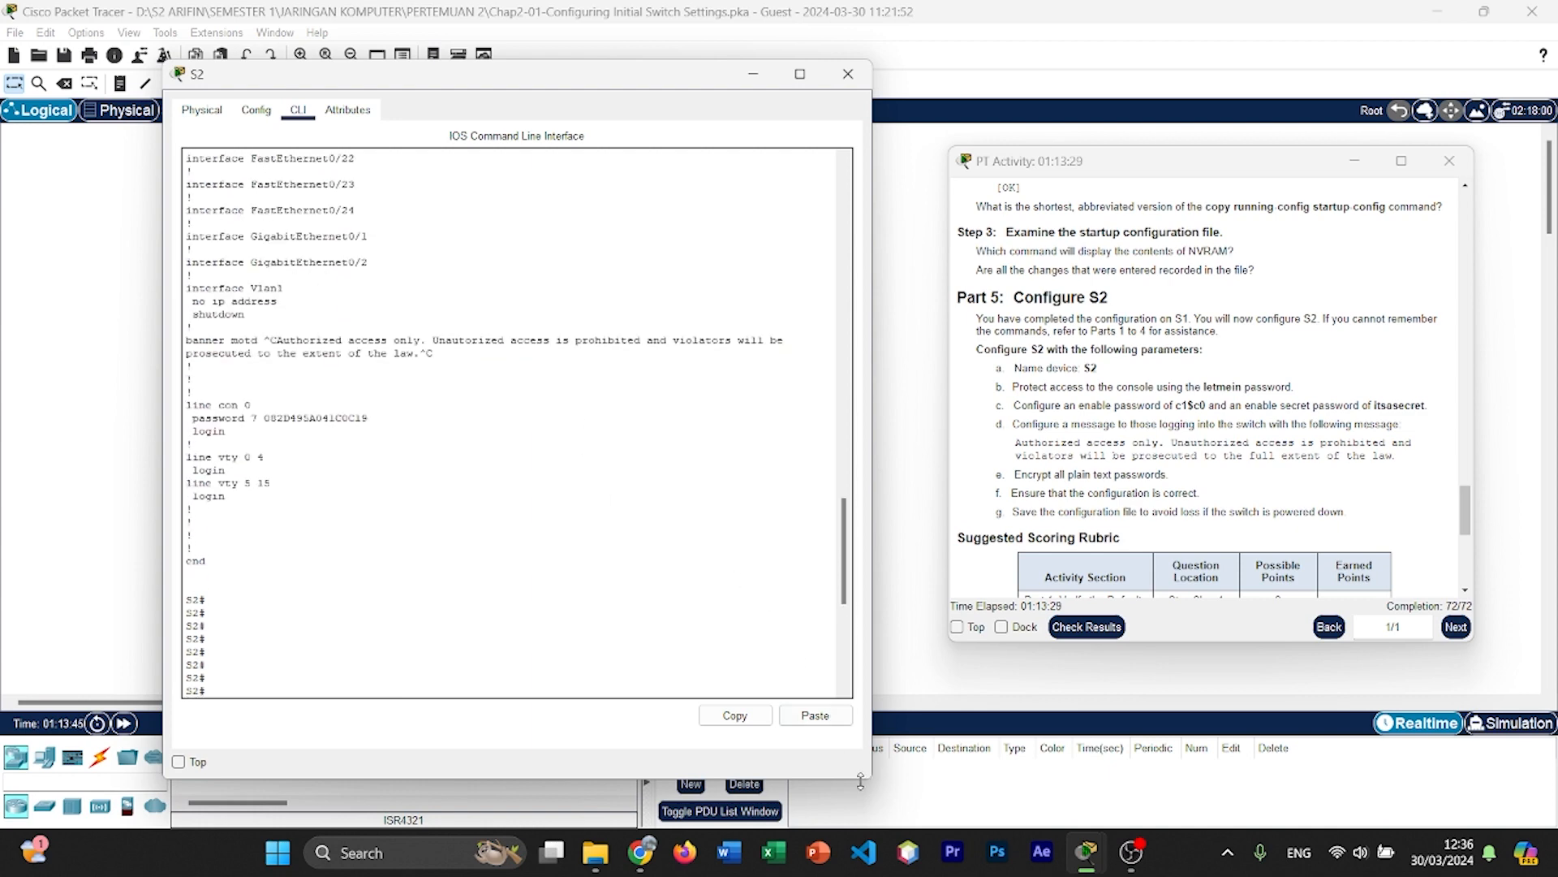
Step: Close the S2 window, check the activity results and review the assessment items and connectivity tests
{"action": "left_click", "coordinate": [849, 75]}
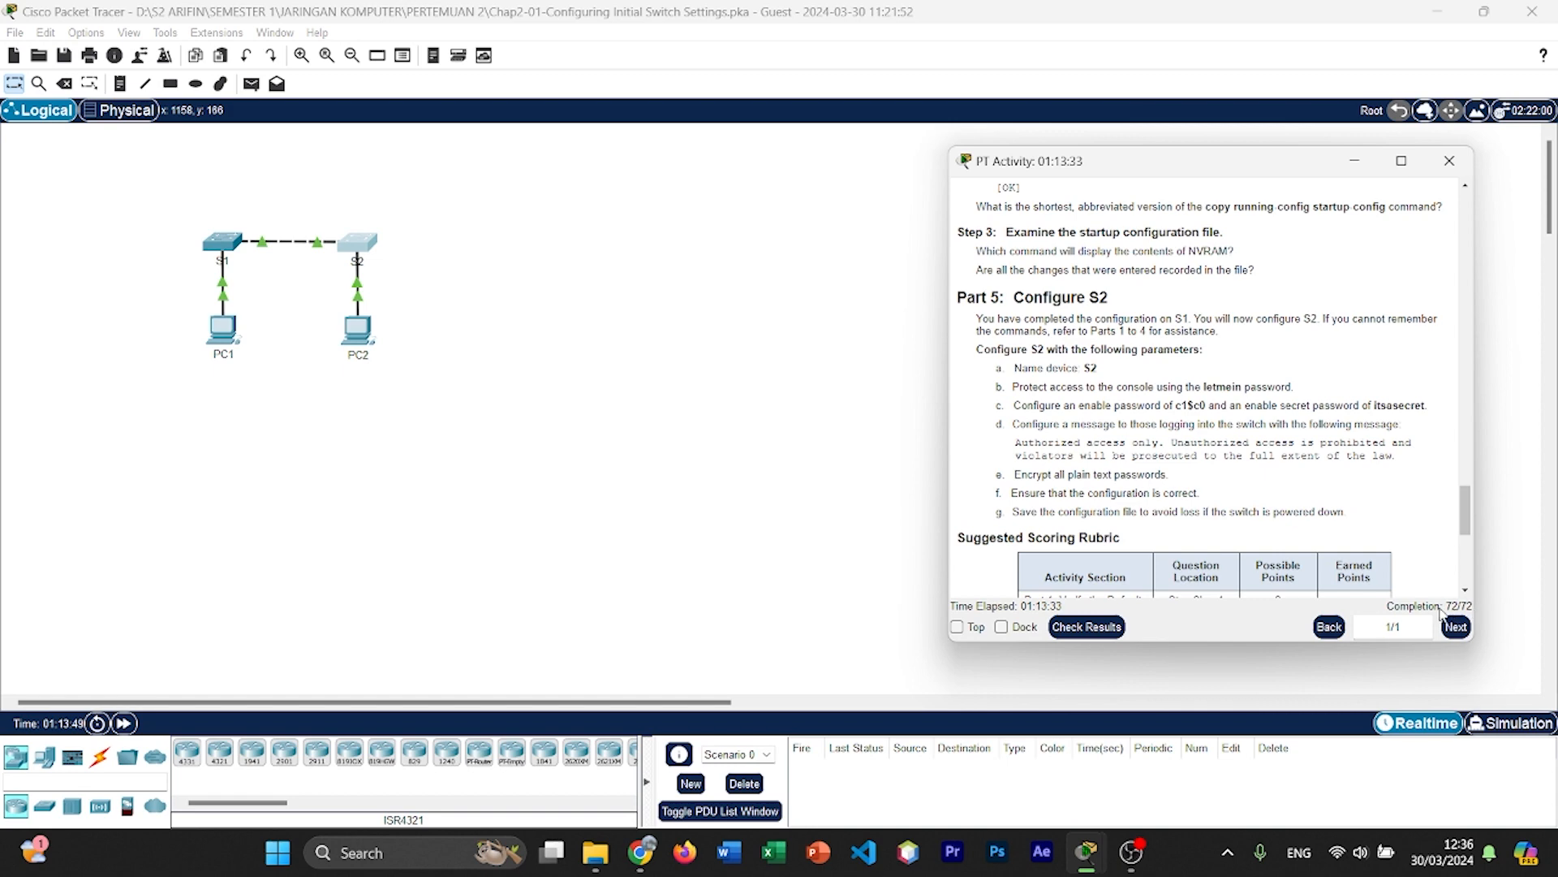
{"action": "left_click", "coordinate": [1106, 637]}
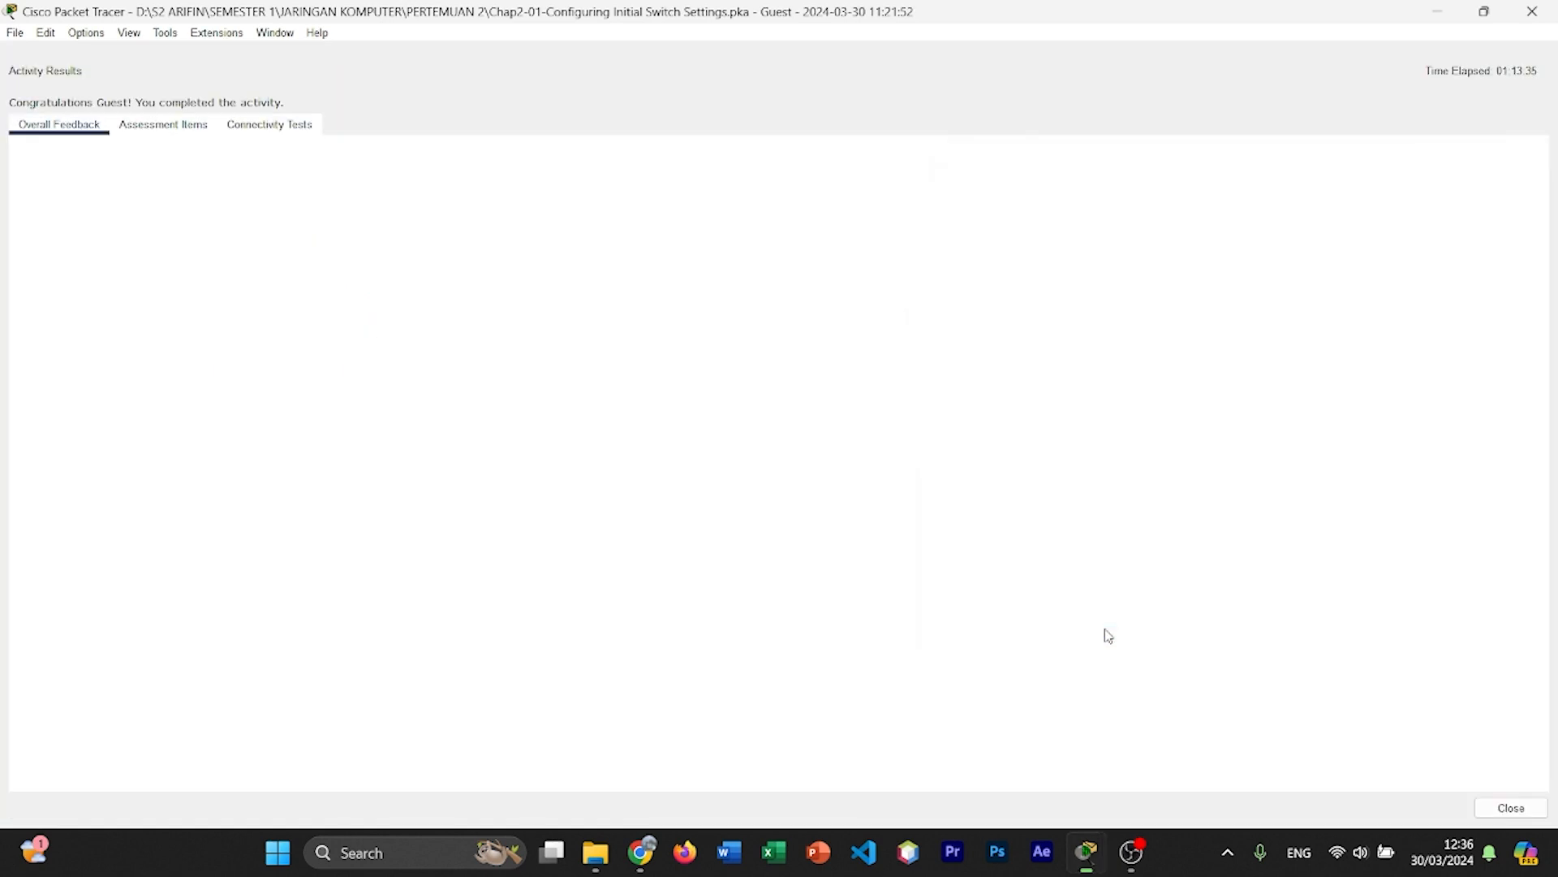
{"action": "left_click", "coordinate": [140, 127]}
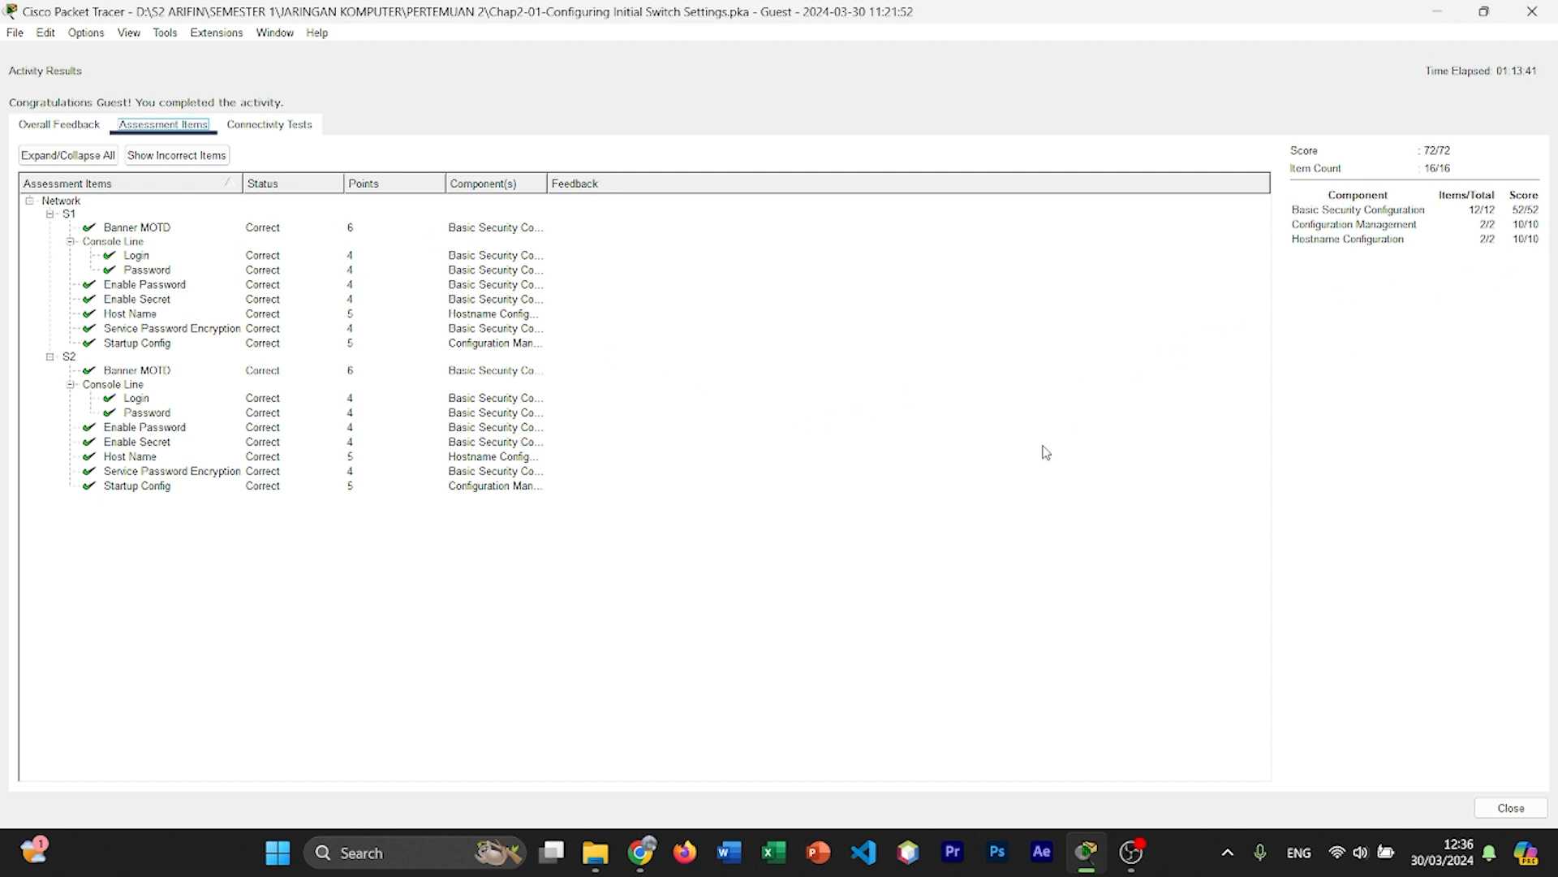
{"action": "left_click_drag", "start_coordinate": [260, 473], "coordinate": [302, 233]}
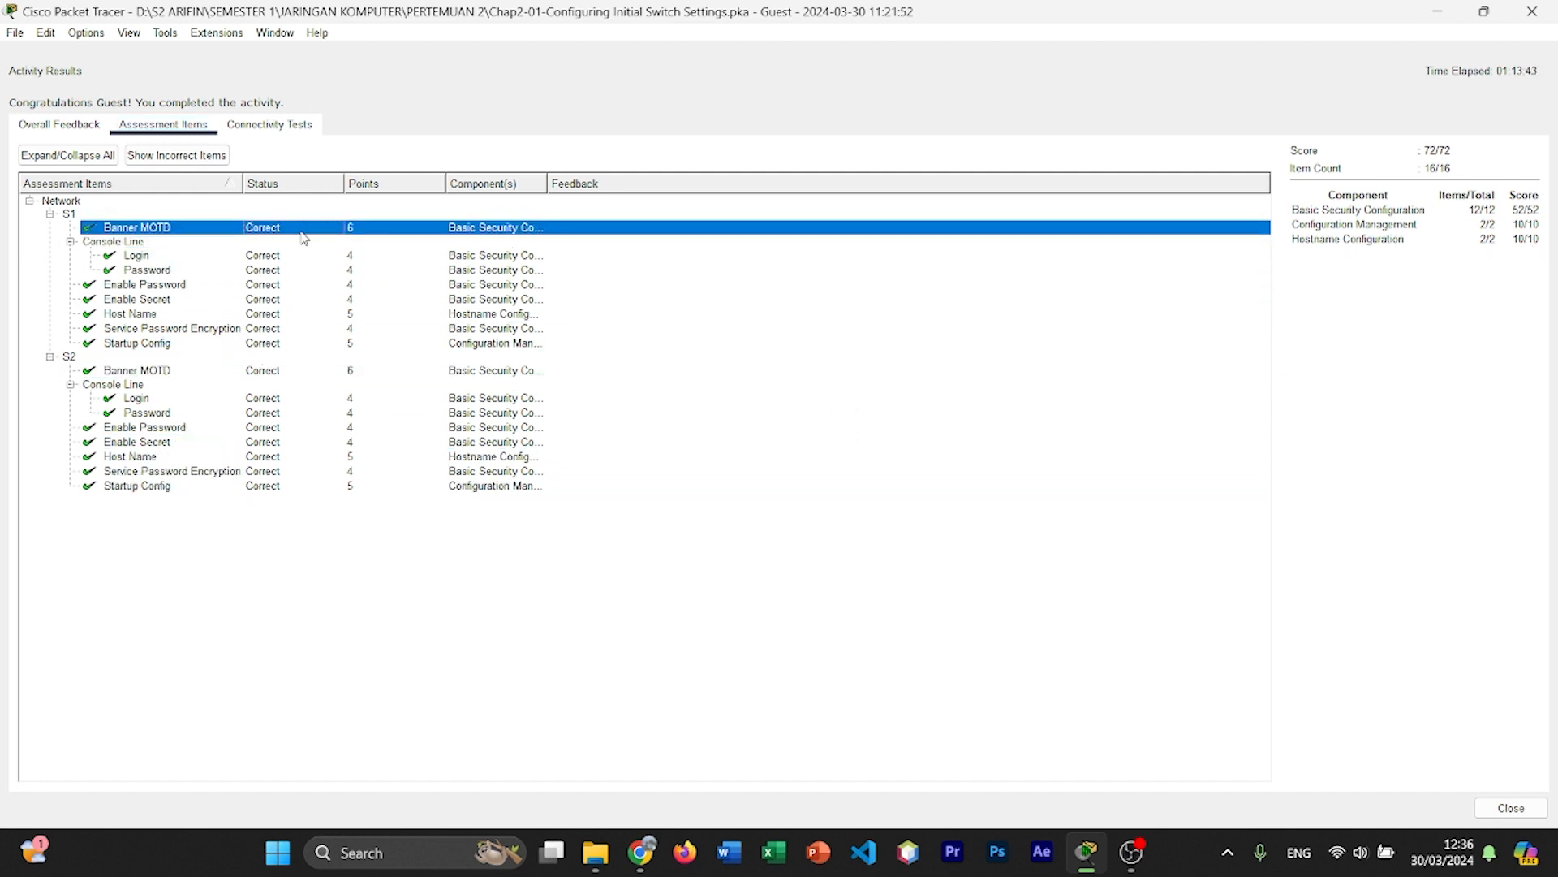
{"action": "left_click", "coordinate": [288, 136]}
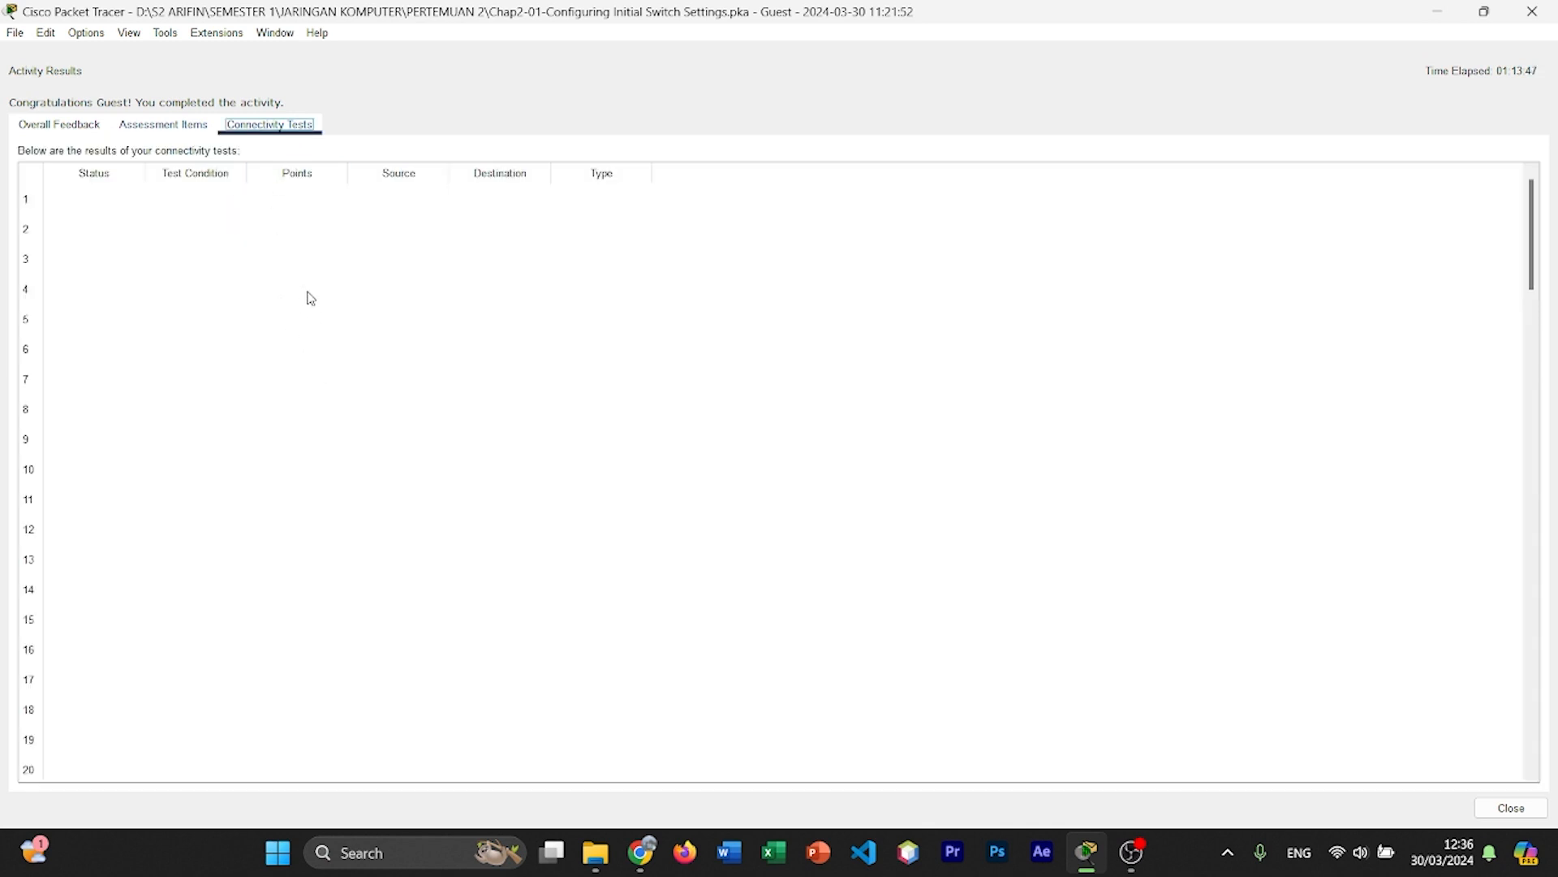
{"action": "left_click", "coordinate": [162, 125]}
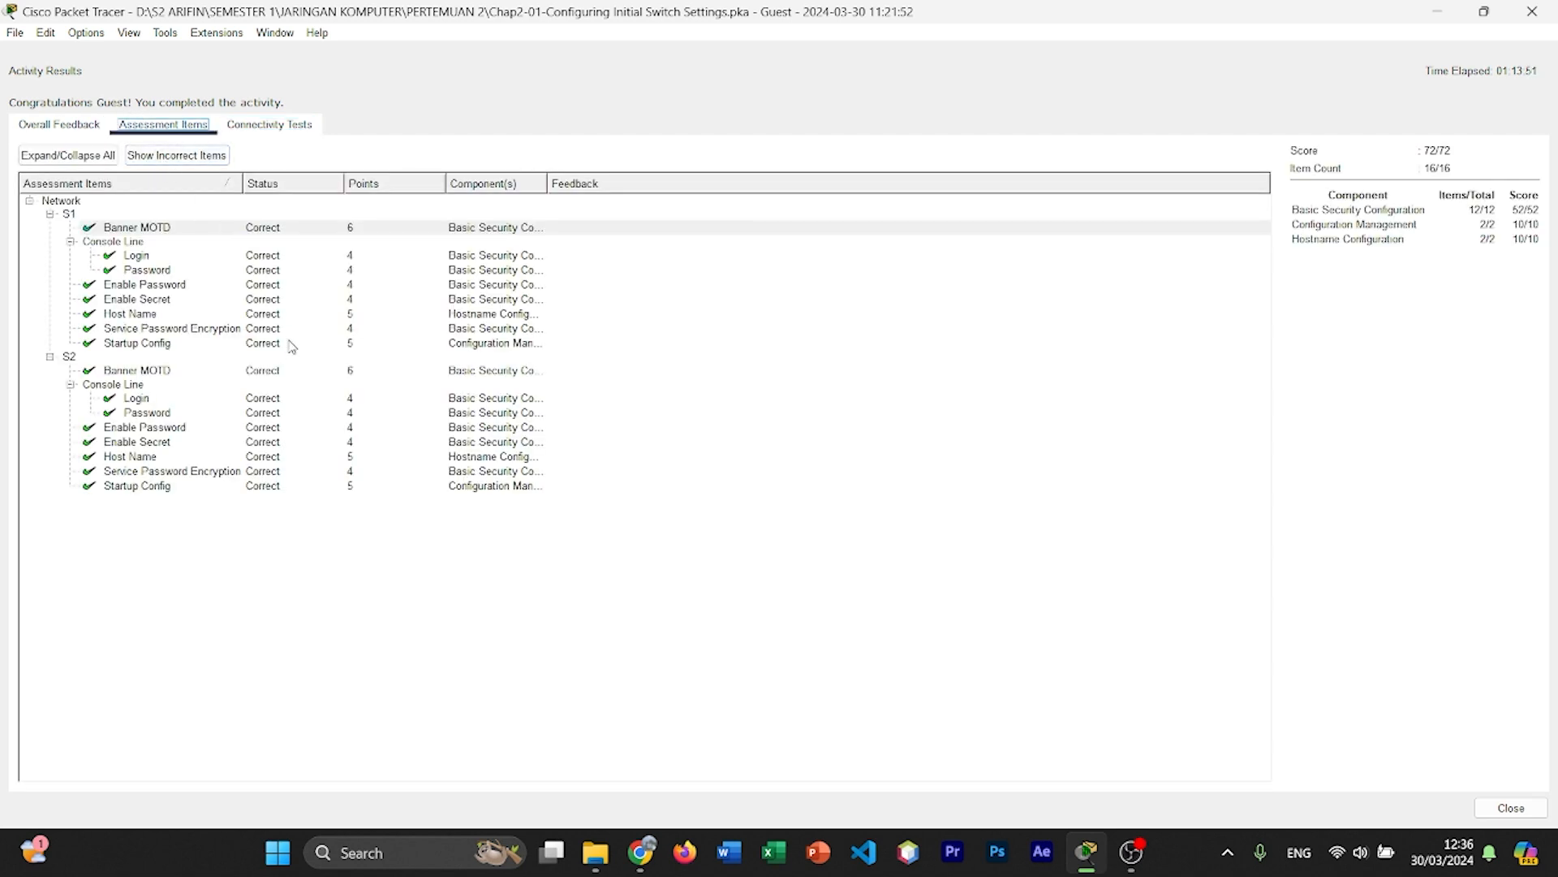